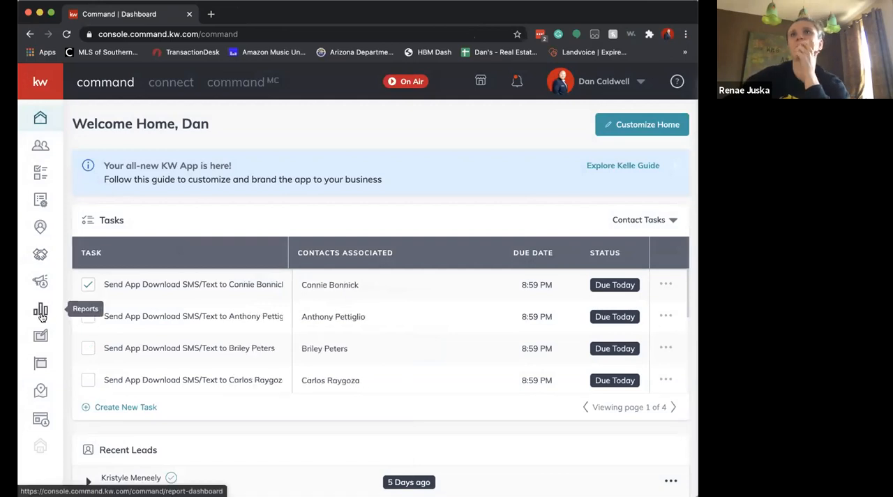
Widen the browser window showing the Command dashboard
mouse_move(265, 329)
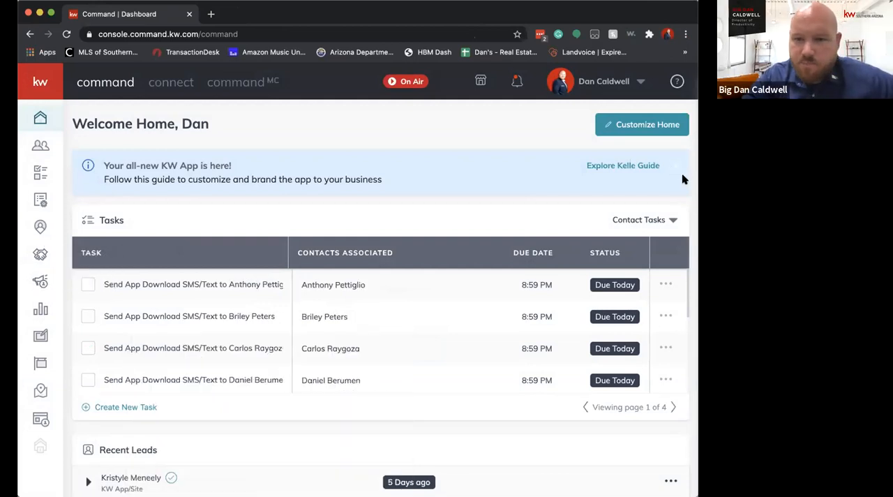
left_click_drag(701, 209, 755, 209)
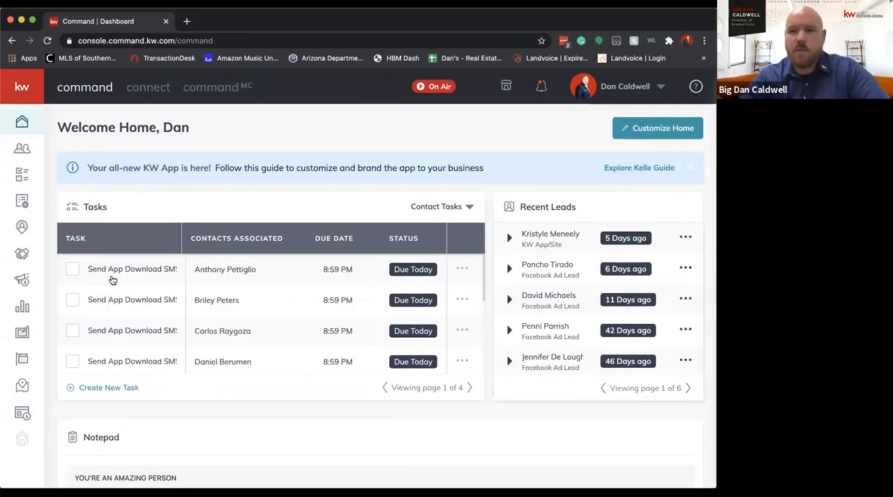
left_click(37, 337)
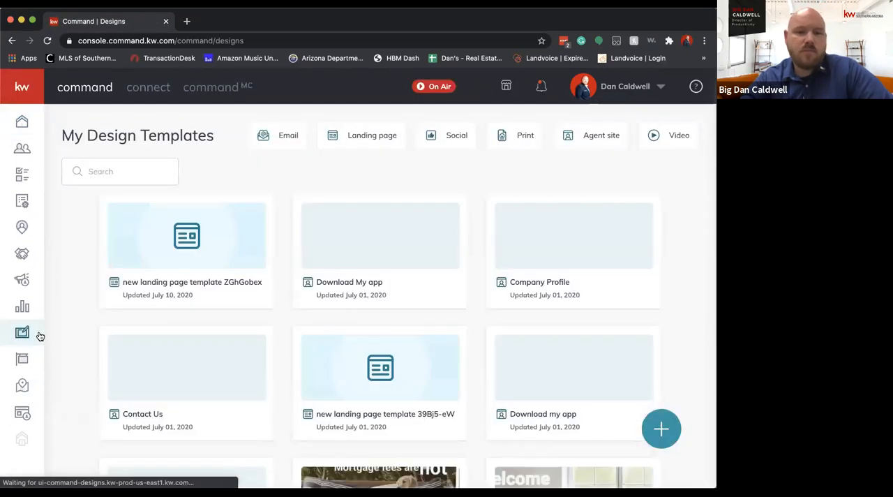
left_click(661, 427)
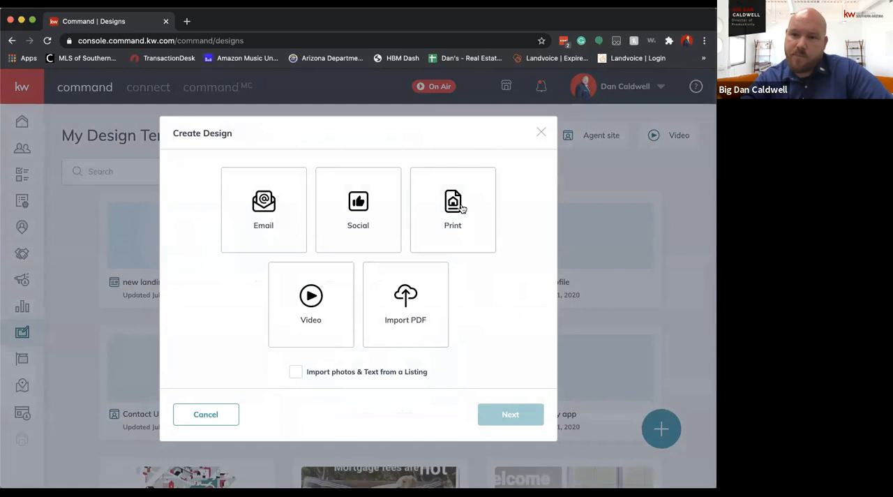
left_click(454, 182)
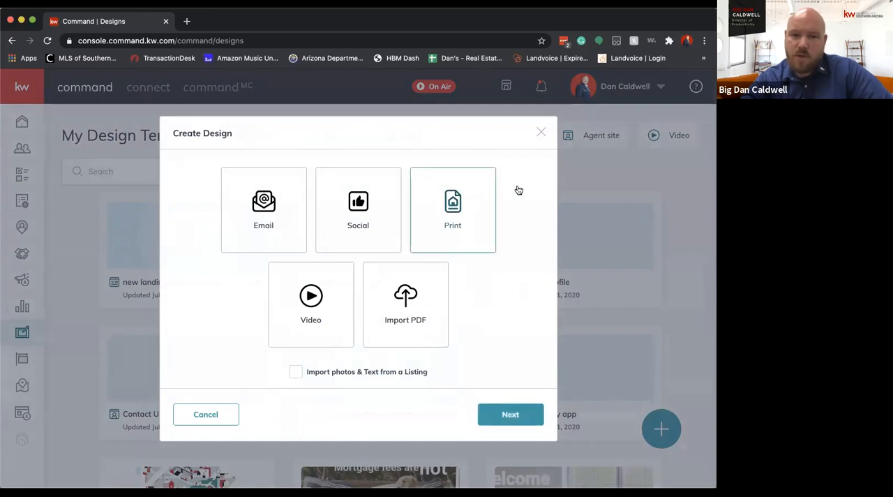
left_click(513, 414)
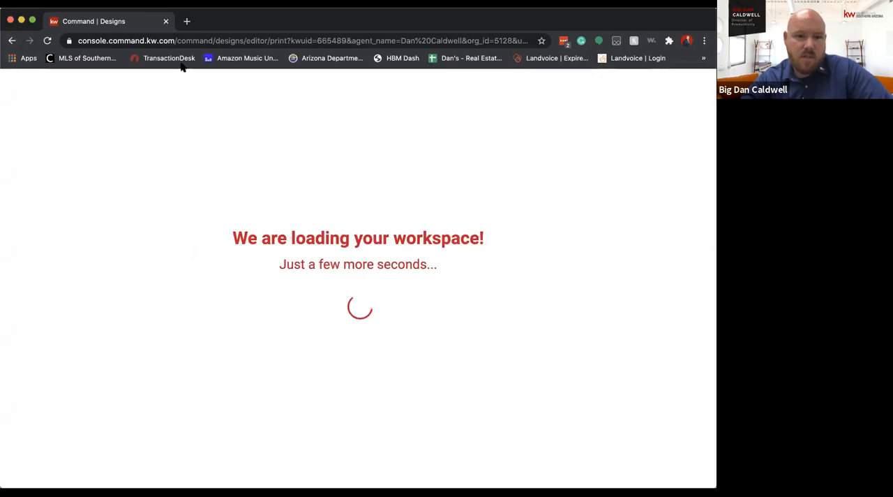
Load agent.kw.com/login and sign in again with the prefilled account credentials
left_click(186, 42)
type("ag")
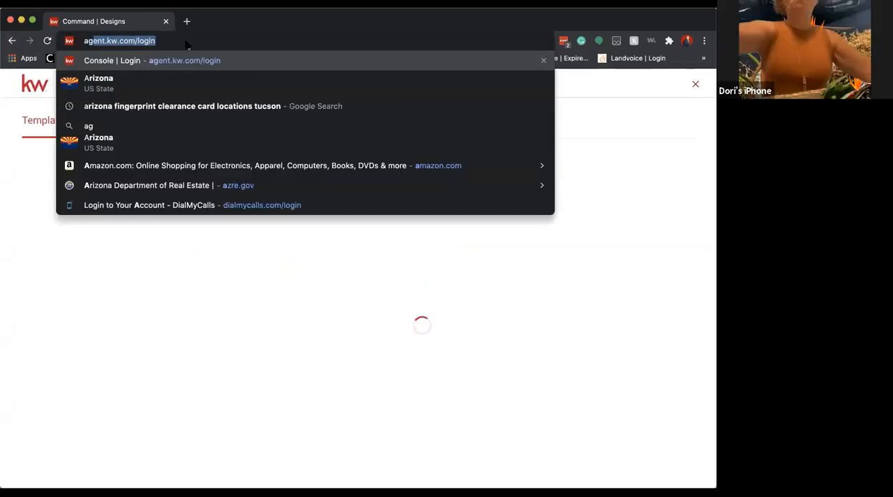
key("Return")
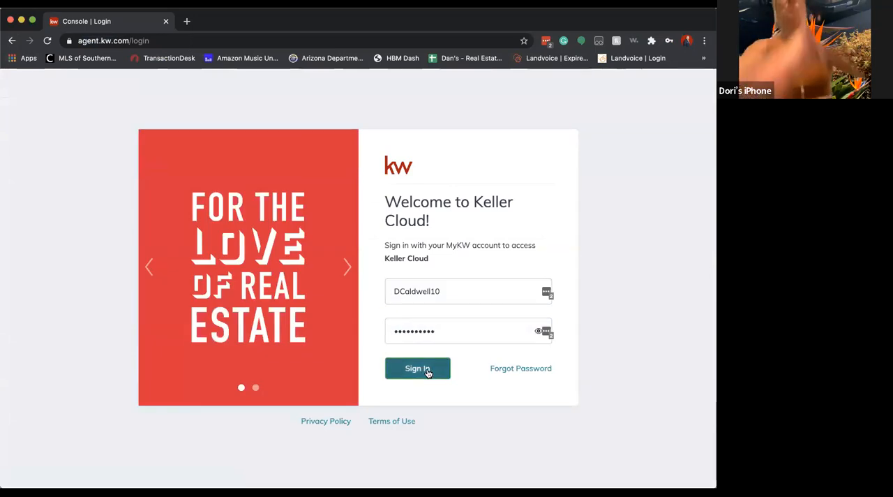
left_click(414, 364)
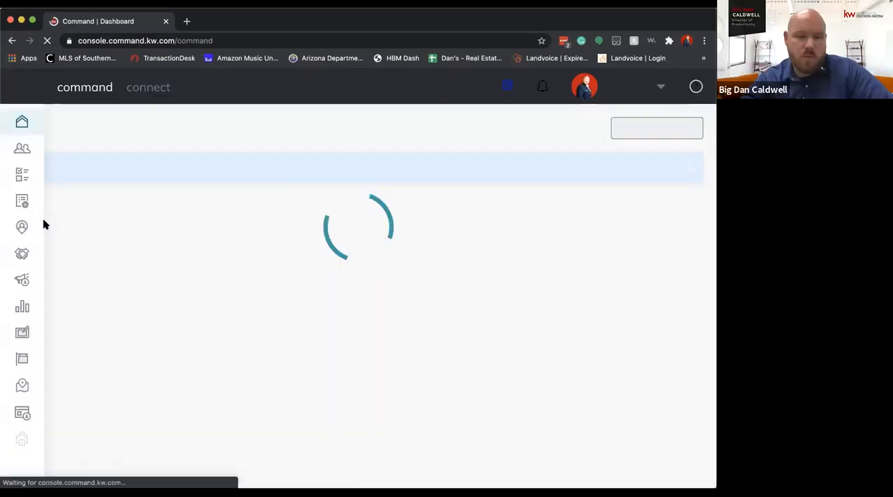
Start a new Print design in Designs with Import photos & Text from a Listing enabled
left_click(22, 334)
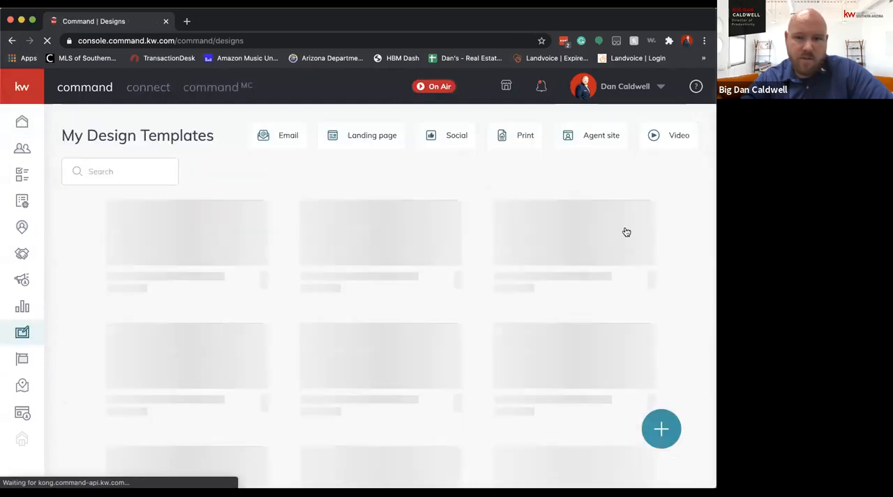
left_click(662, 426)
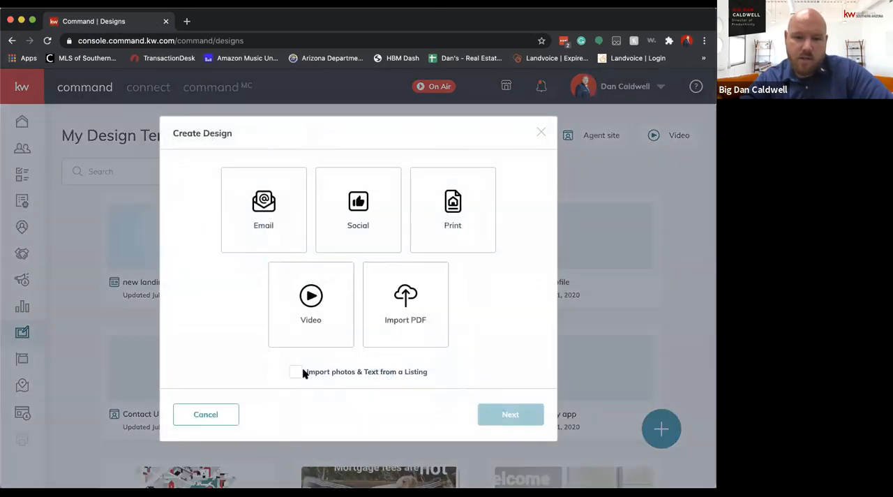
left_click(299, 373)
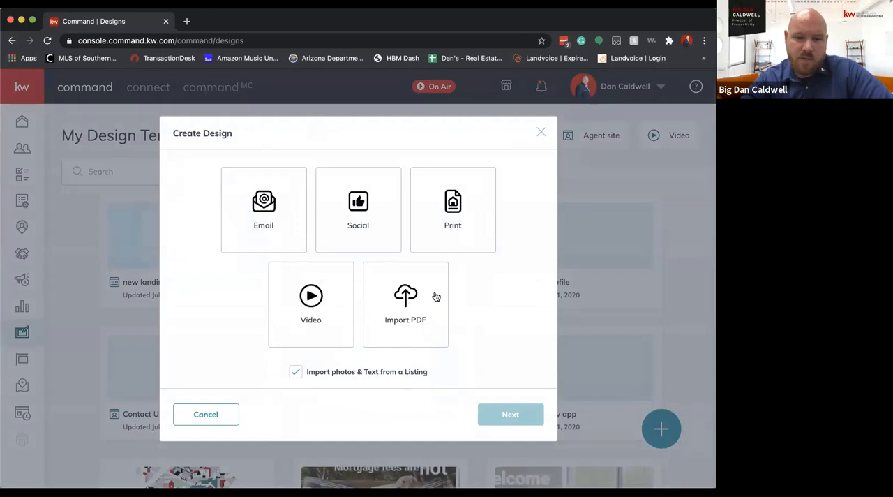
left_click(467, 209)
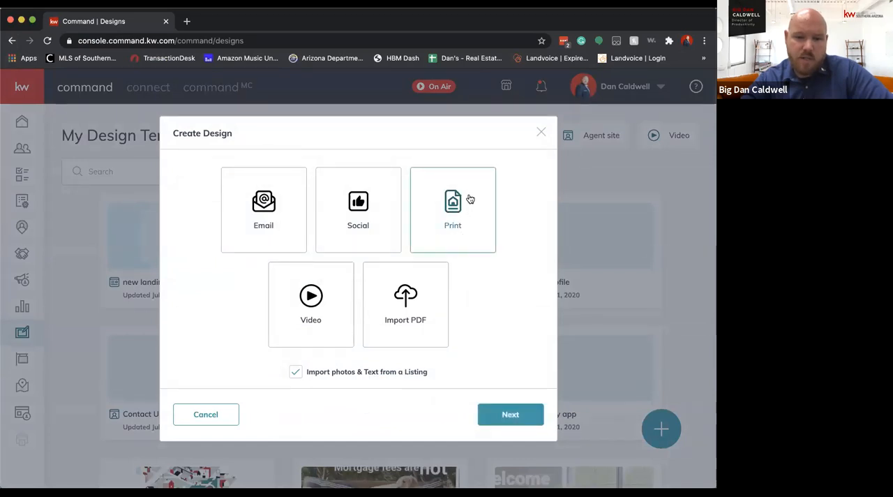
left_click(504, 413)
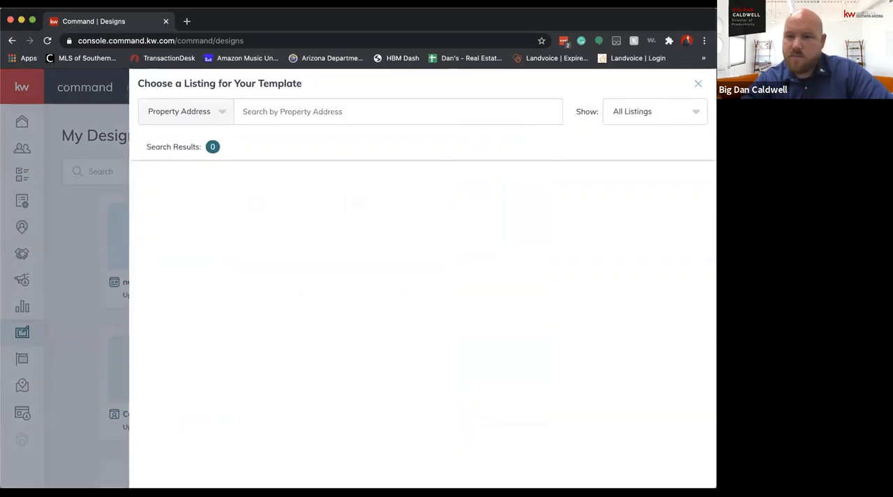
Search the listings by property address for "red wolf" and look through the matches
left_click(335, 110)
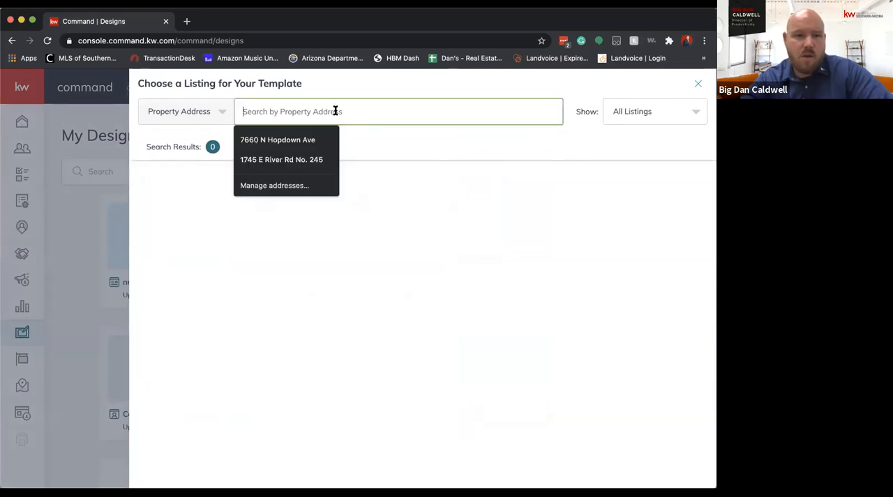
type("red wolf")
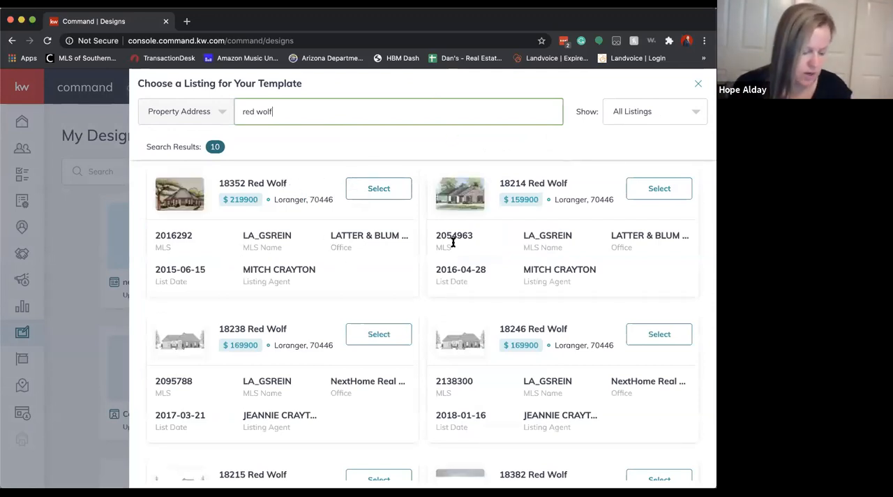
scroll(445, 300, "down", 1)
scroll(445, 300, "down", 10)
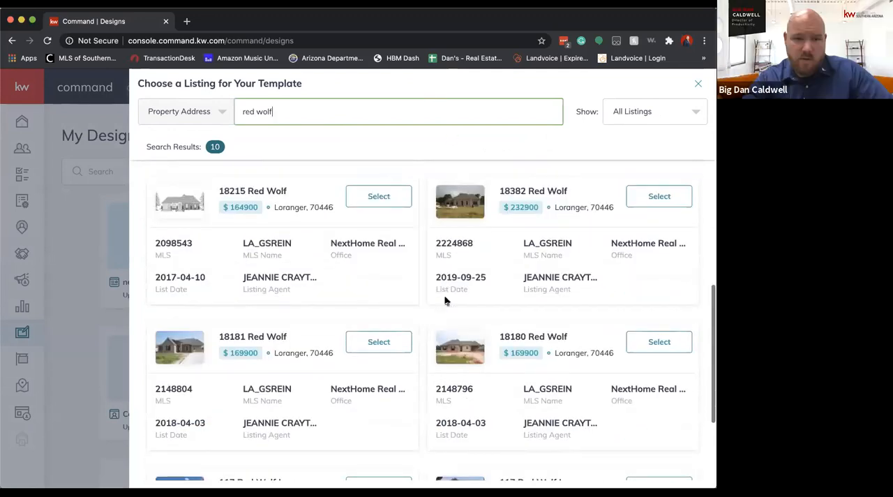
scroll(390, 279, "up", 10)
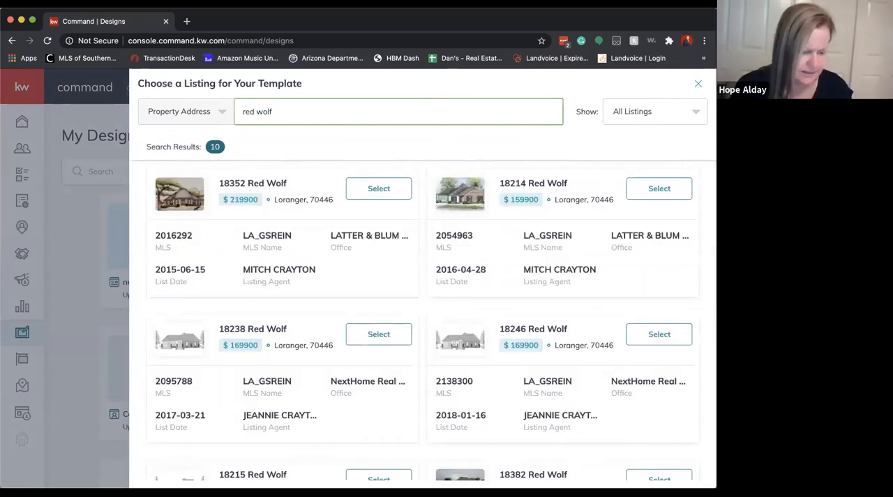
Search the listings for the one-word spelling "redwolf" and look through the matches
scroll(433, 265, "down", 1)
scroll(433, 262, "down", 5)
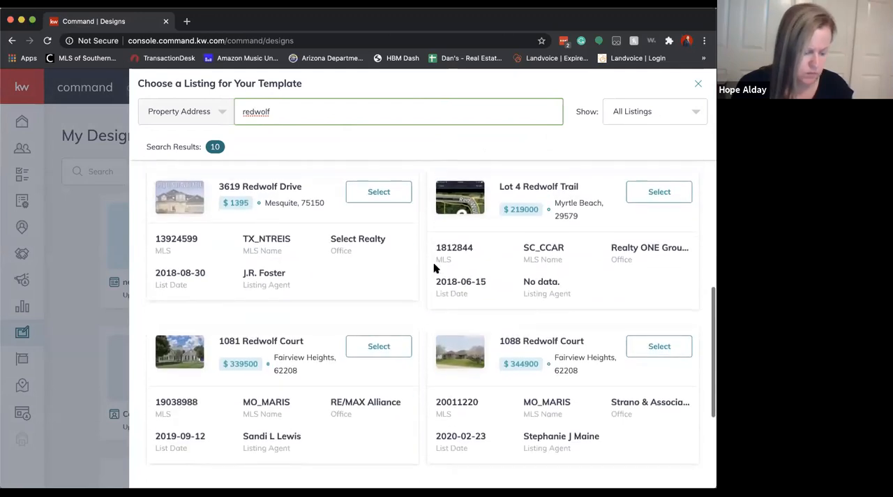
scroll(432, 283, "down", 5)
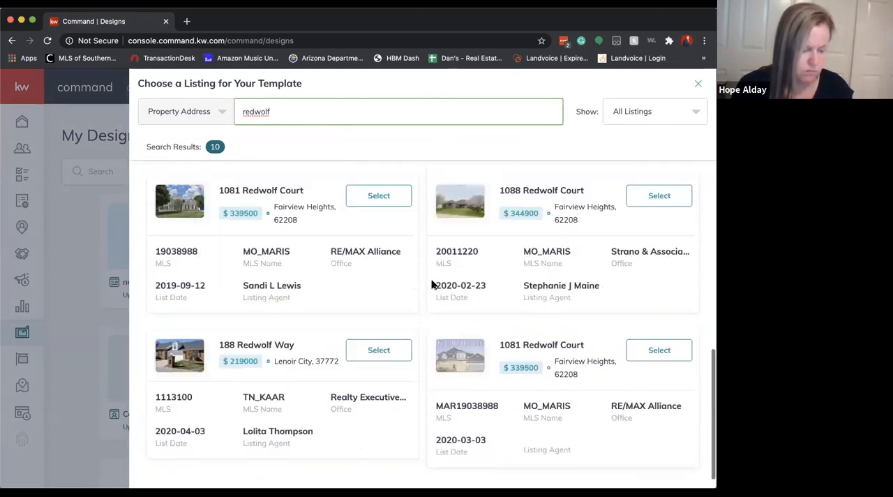
scroll(432, 283, "up", 10)
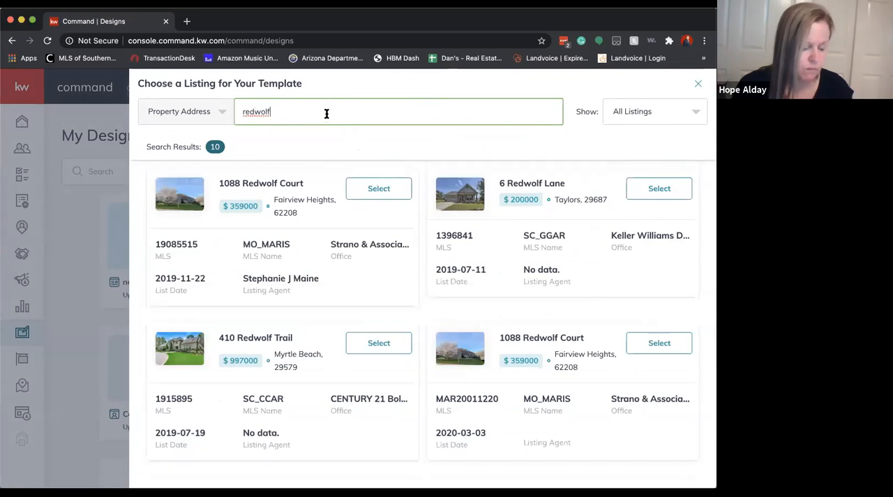
Check the listing display options, then narrow the address search to "redwolf oro valley" with All Listings kept
left_click(591, 113)
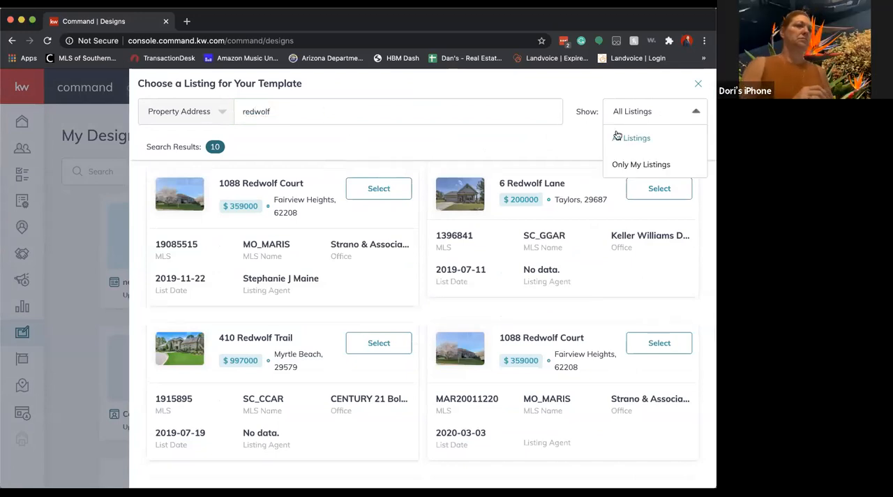
left_click(461, 110)
key("super+a")
type("re")
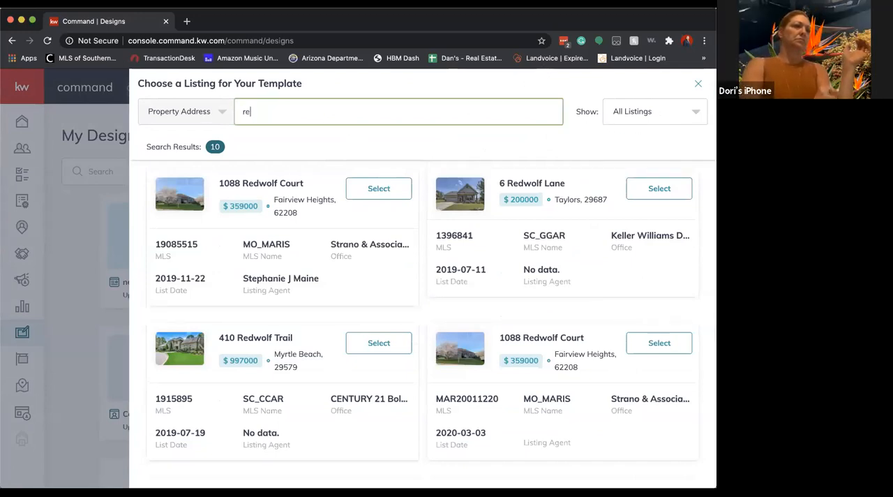
type("dwolf oro valley")
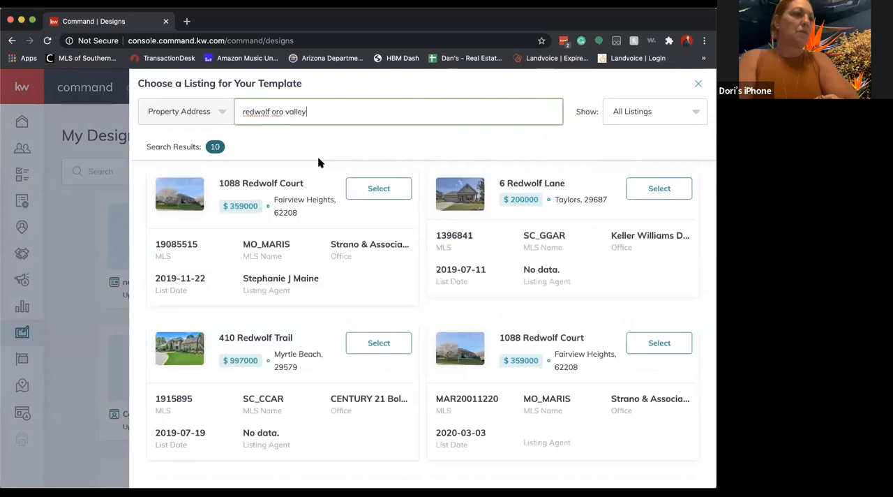
Search by the property's house number and partial street name, and choose the matching Tucson listing for the template
triple_click(344, 112)
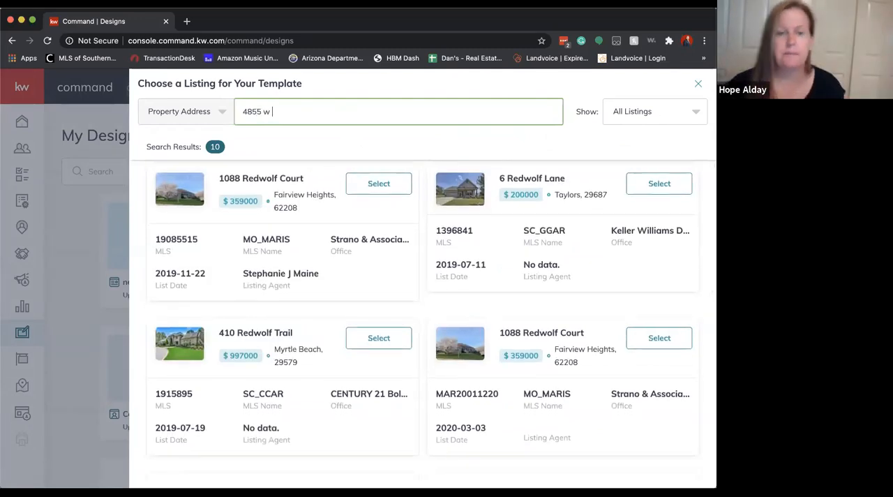
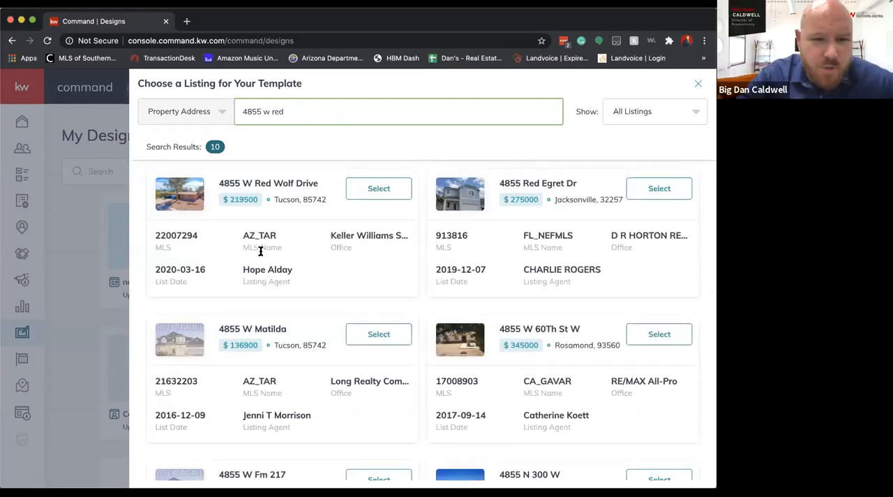
left_click(381, 191)
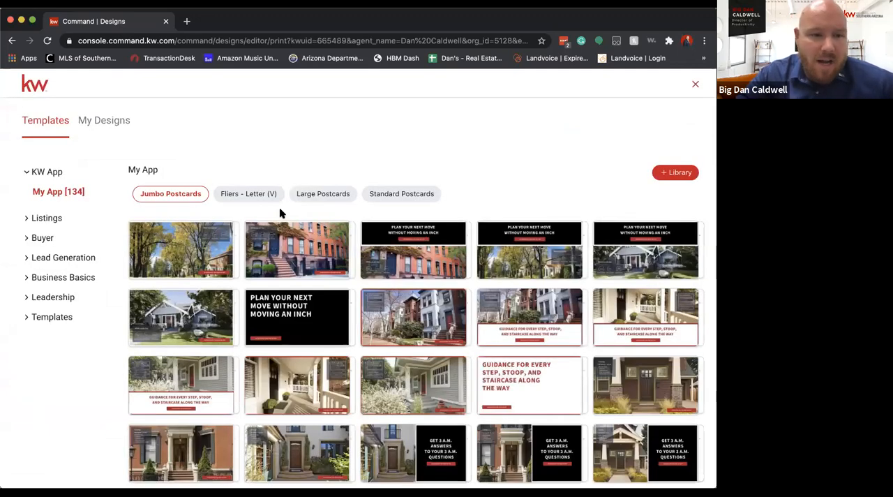
Browse the template library to the Just Sold category under Listings and show its Standard Postcards designs
scroll(432, 298, "down", 1)
scroll(432, 300, "up", 1)
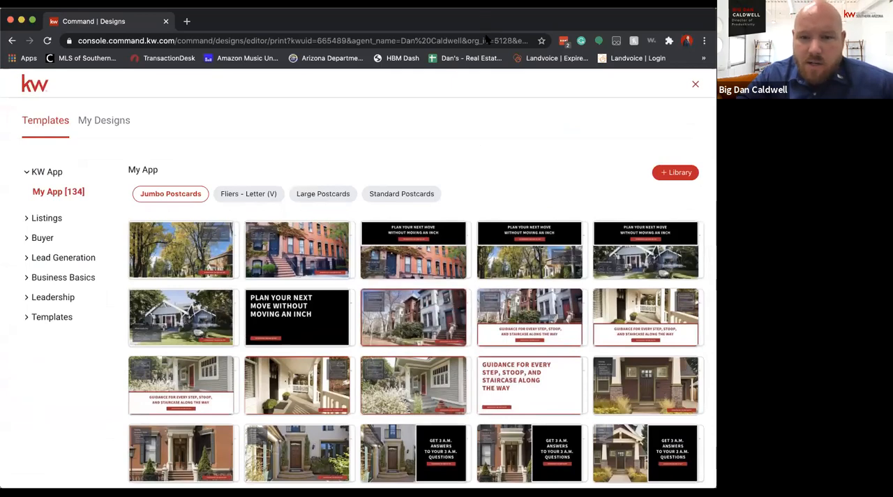
scroll(530, 303, "down", 2)
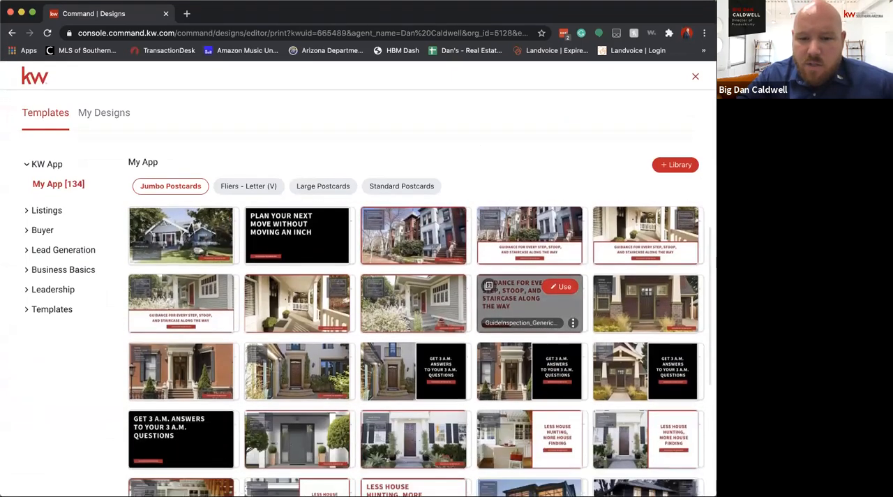
scroll(550, 393, "up", 2)
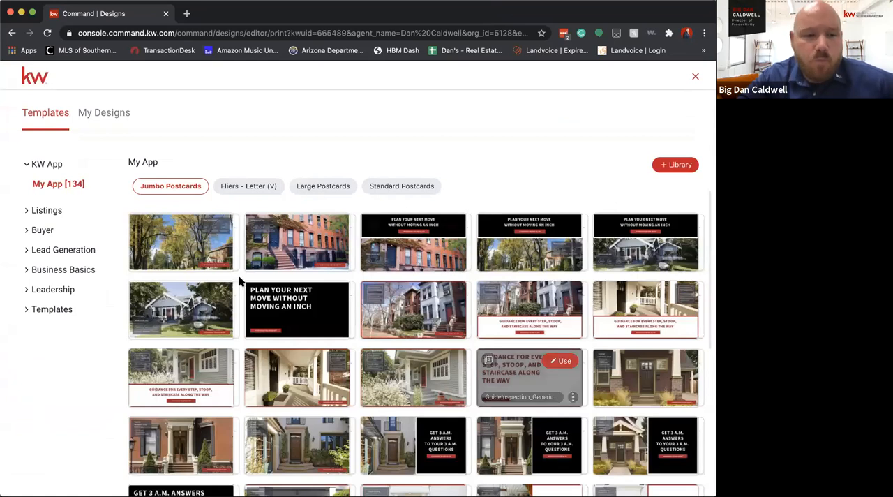
left_click(26, 213)
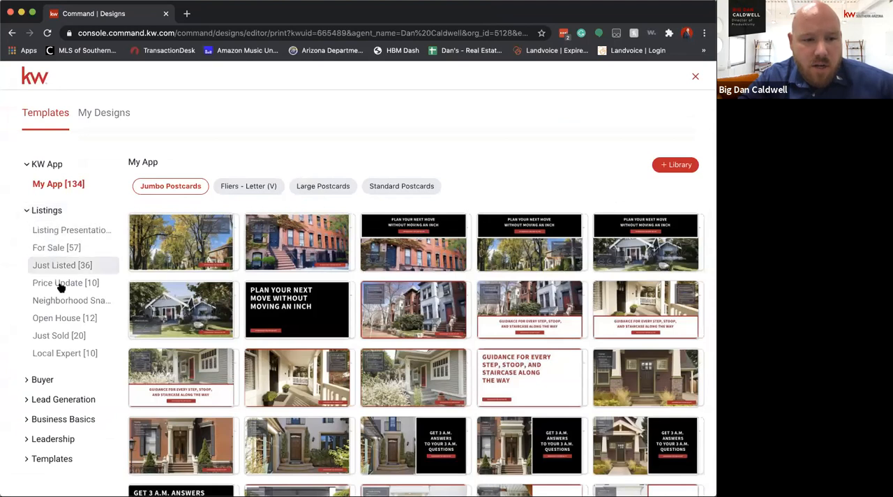
left_click(60, 336)
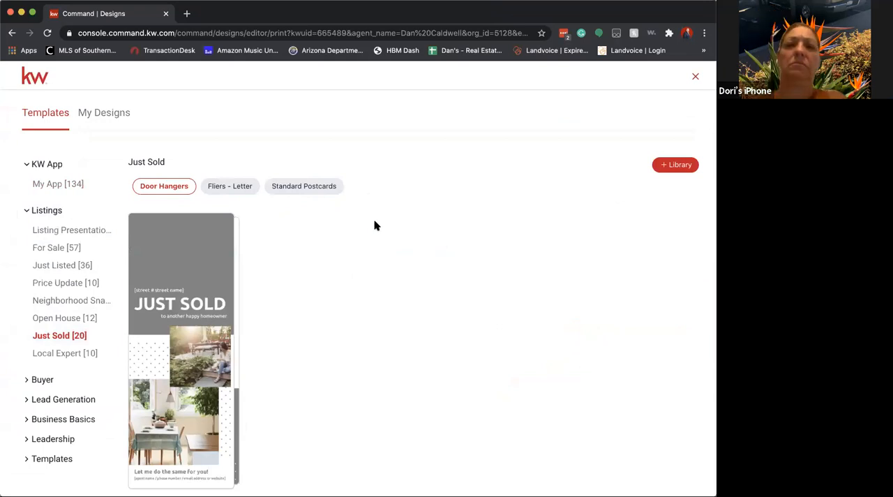
left_click(222, 188)
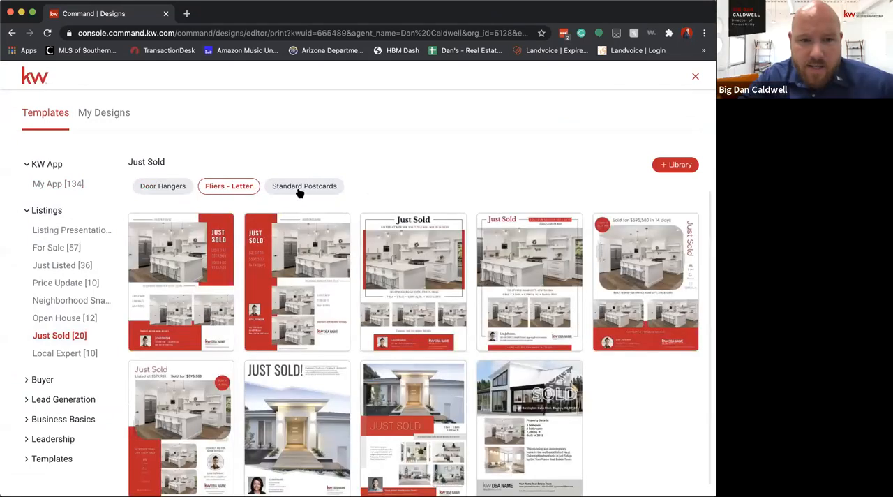
left_click(299, 190)
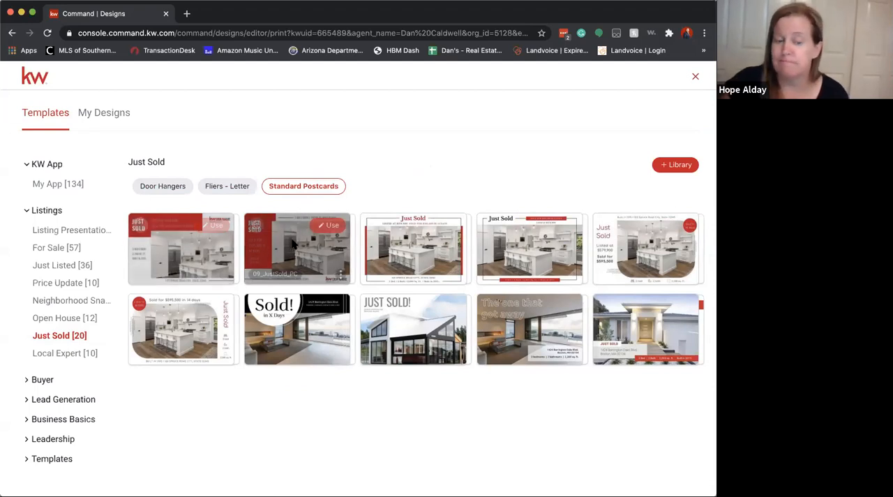
Open the 09_JustSold_PC postcard template for editing and set the sold-for price to $219,500
left_click(332, 226)
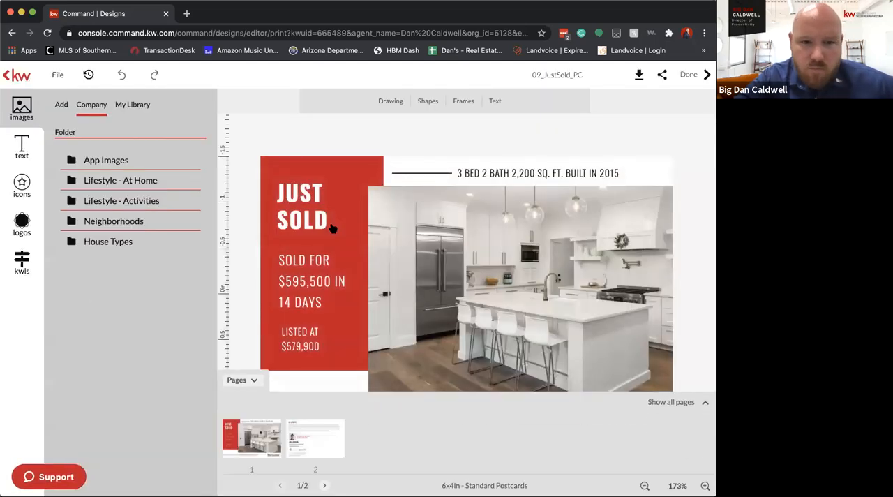
left_click(316, 276)
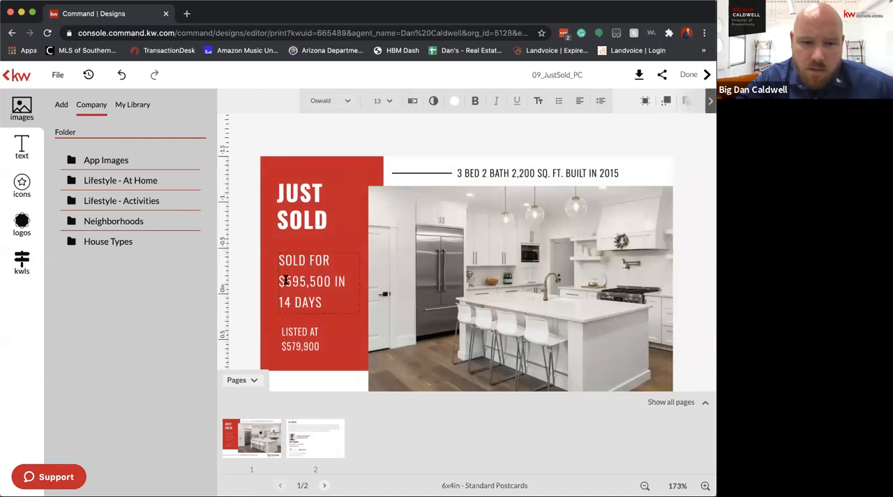
left_click_drag(285, 279, 327, 281)
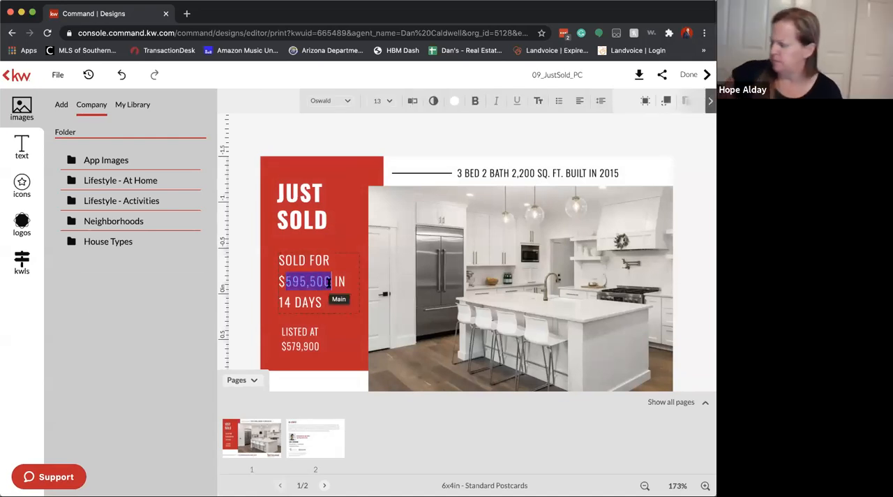
type("219")
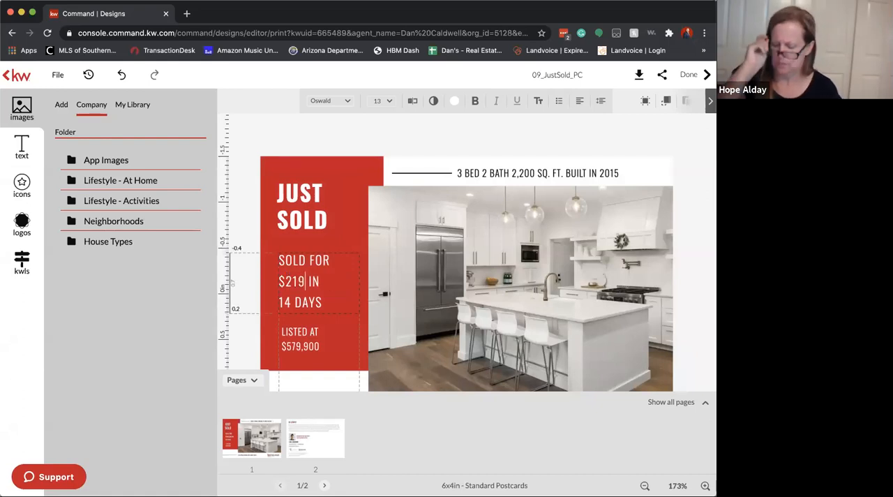
type(",50")
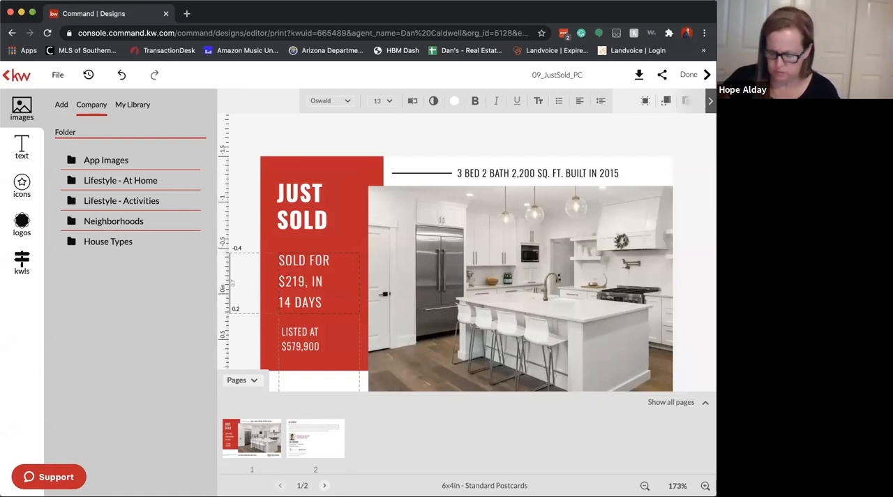
type("0")
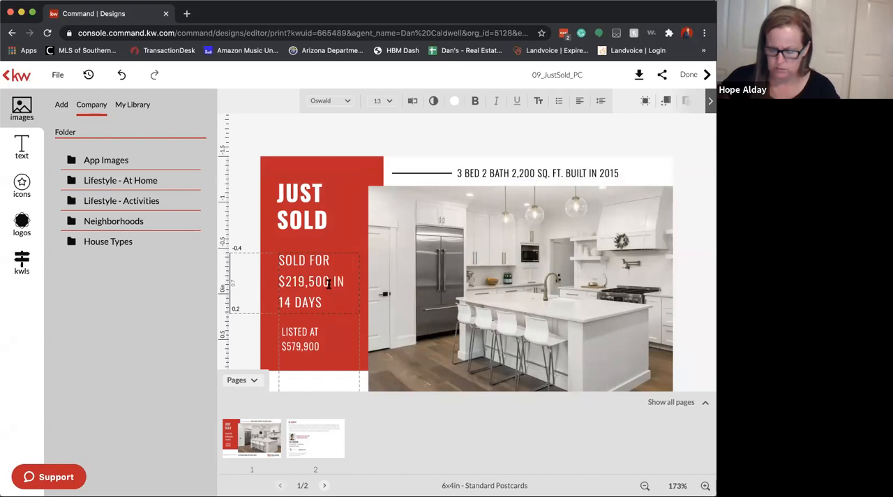
Remove the "IN 14 DAYS" wording from the sold-for text, keeping only the price
double_click(287, 301)
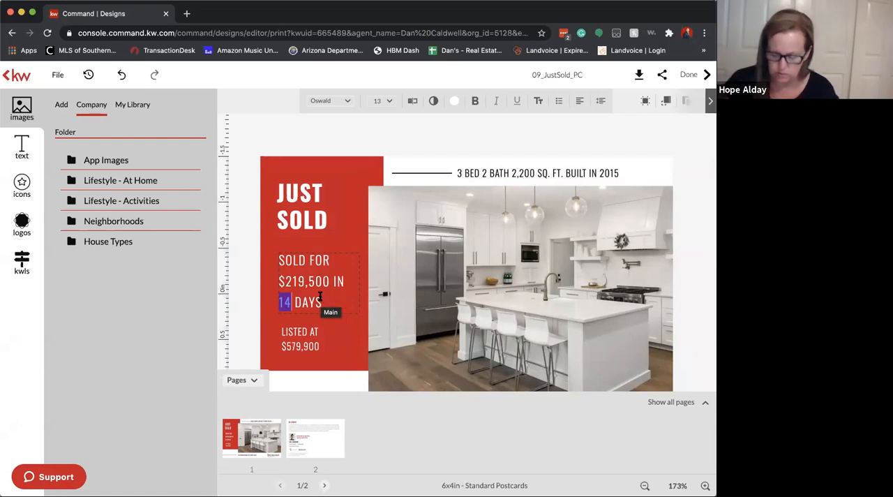
type("34")
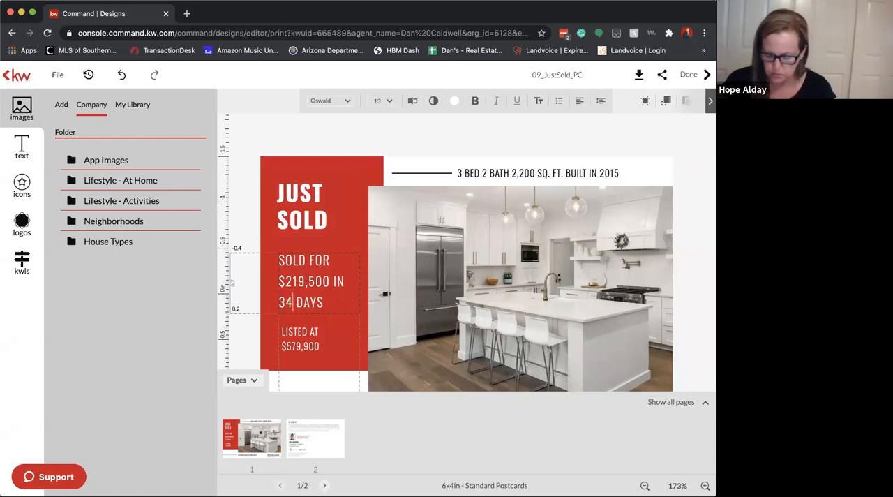
key("BackSpace")
key("BackSpace")
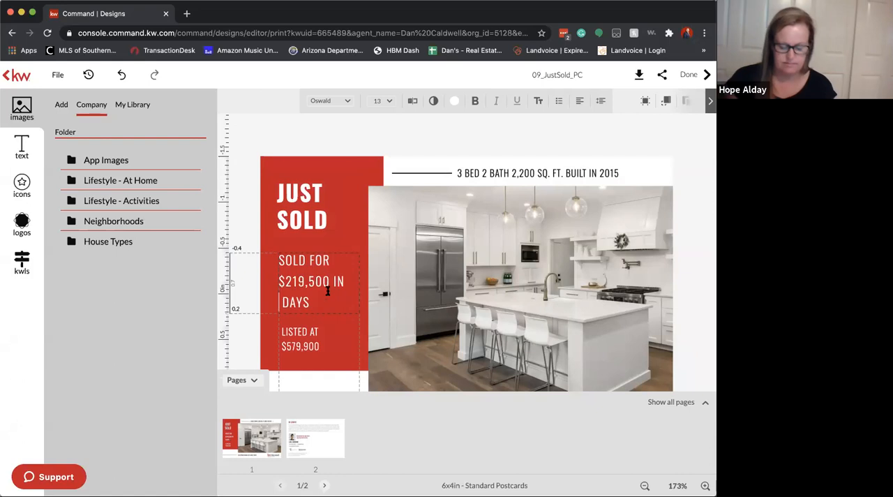
left_click_drag(337, 280, 356, 301)
key("BackSpace")
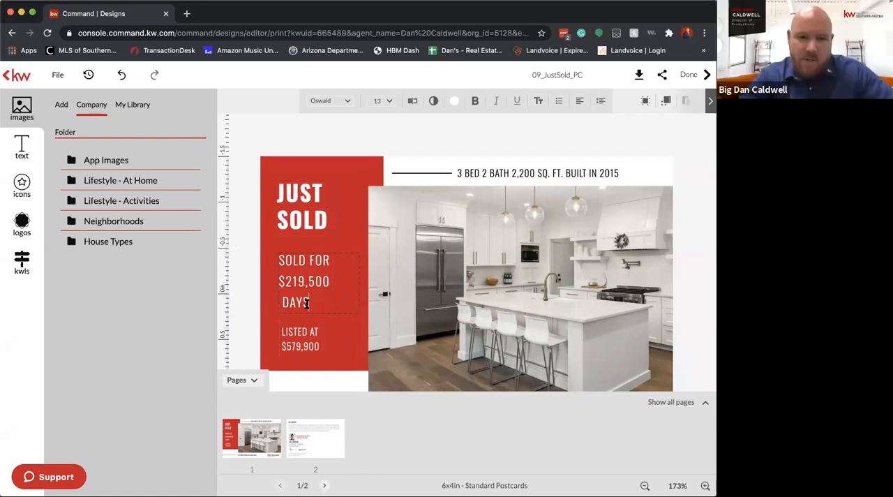
key("BackSpace")
key("BackSpace")
key("BackSpace")
type("with mu")
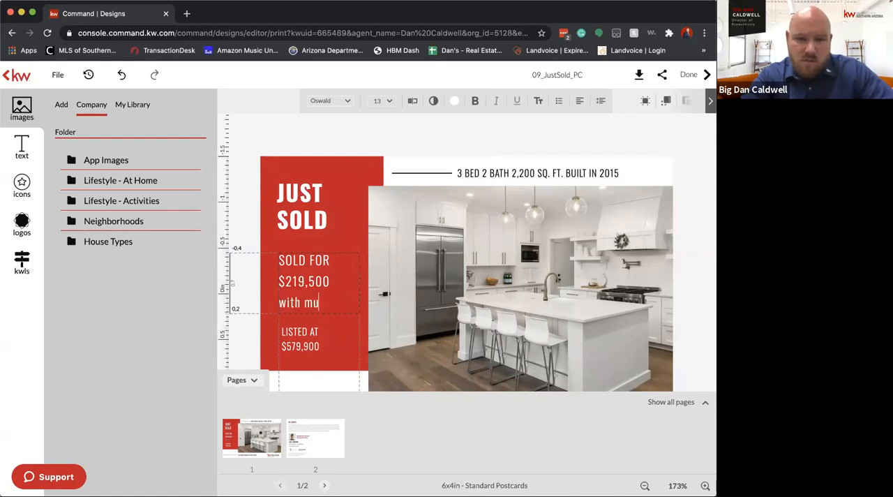
key("BackSpace")
key("BackSpace")
key("BackSpace")
key("BackSpace")
Replace the "LISTED AT" wording with "Multiple Offers!" and delete the $579,900 list price below it
left_click(304, 332)
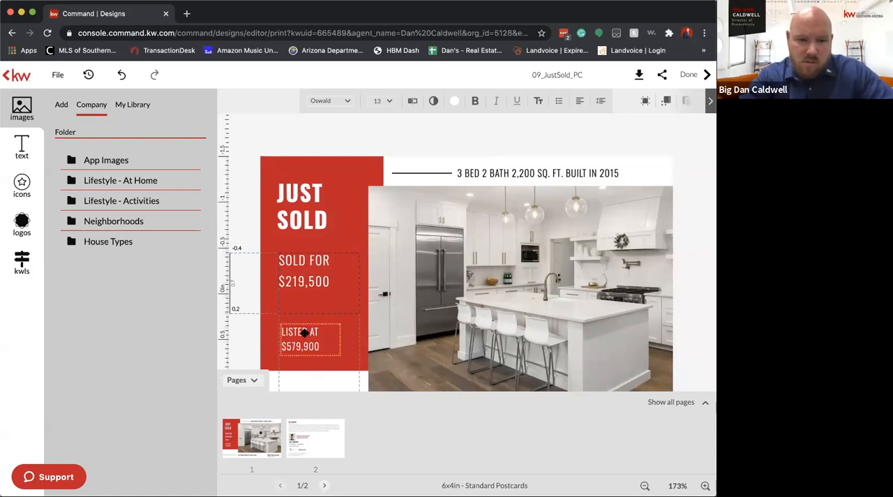
left_click(314, 333)
left_click_drag(314, 332, 277, 331)
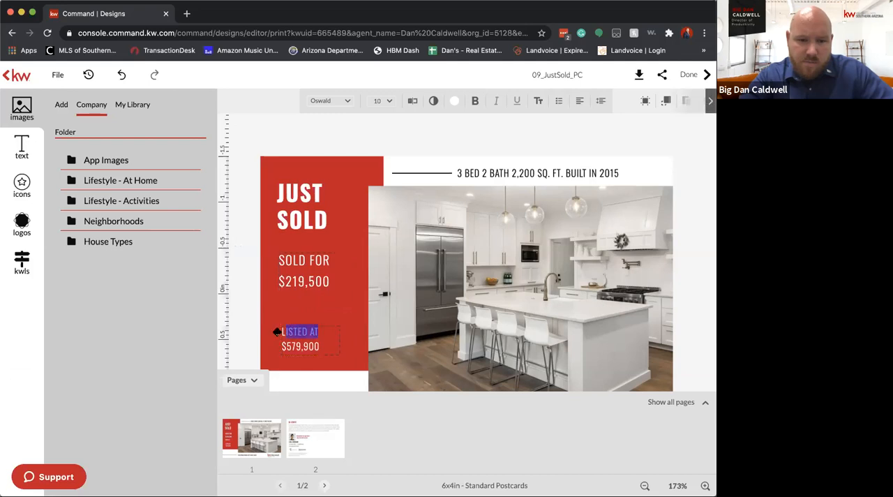
key("BackSpace")
type("Miu")
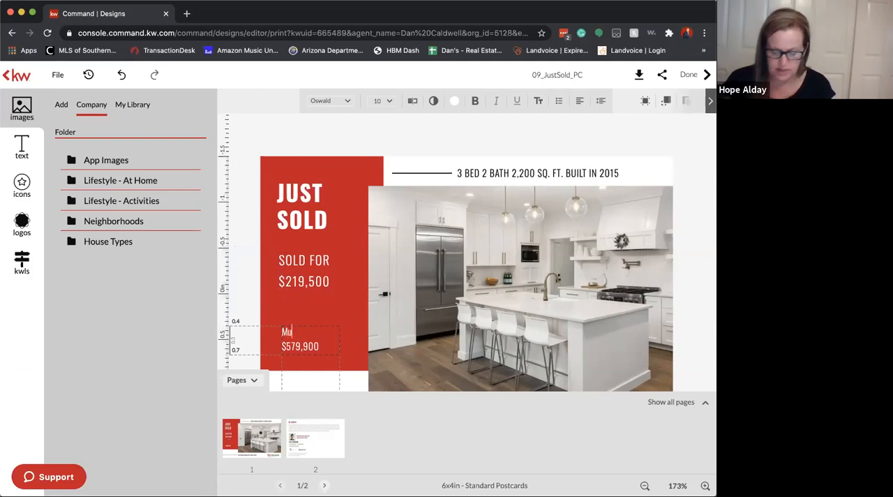
type("iple Offers!")
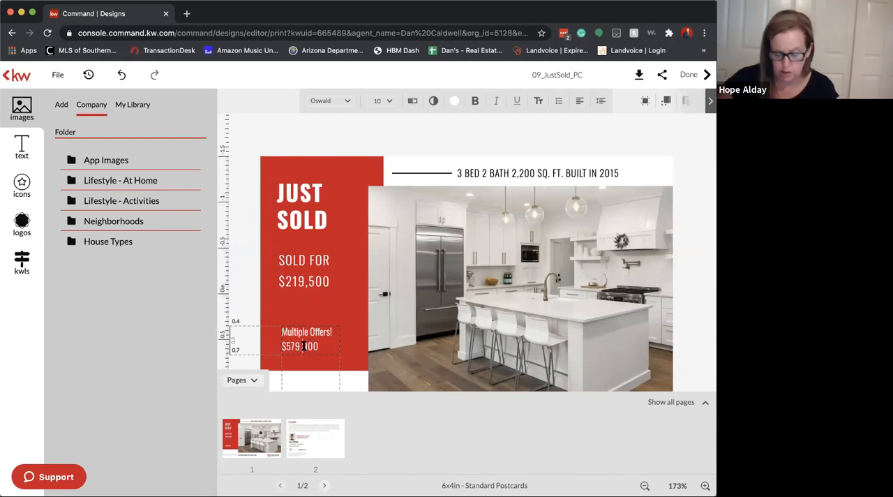
triple_click(304, 346)
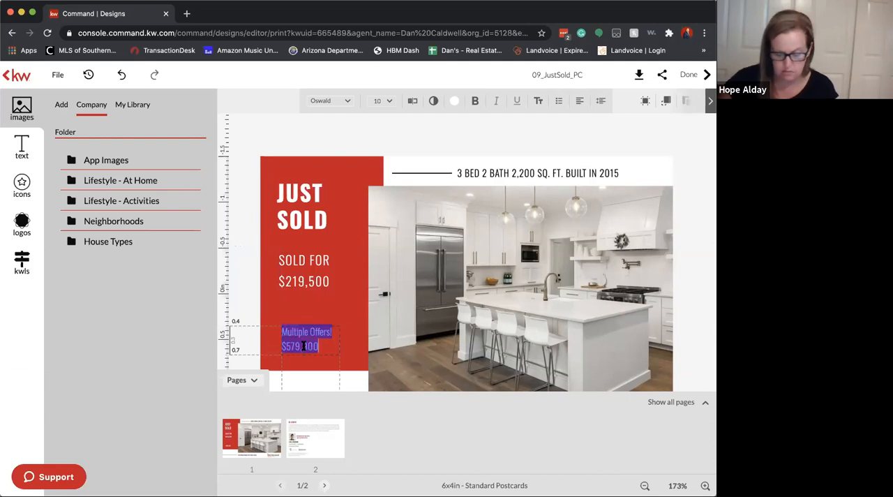
left_click(321, 347)
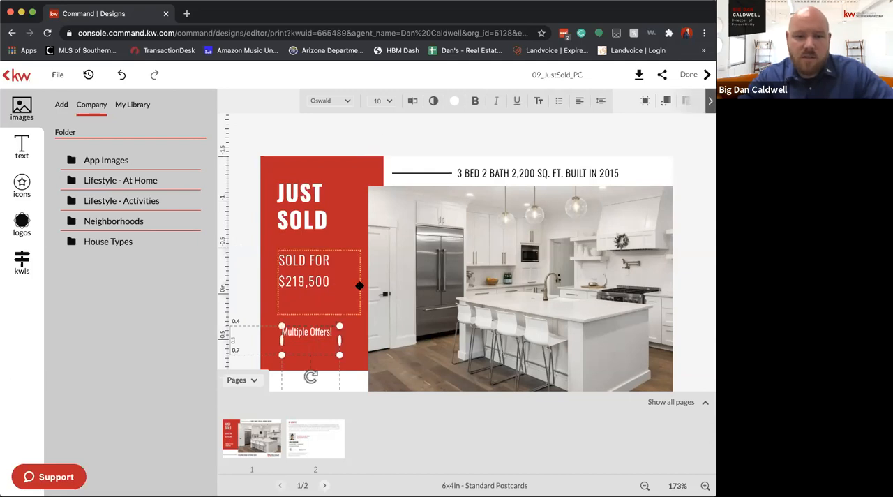
left_click(359, 317)
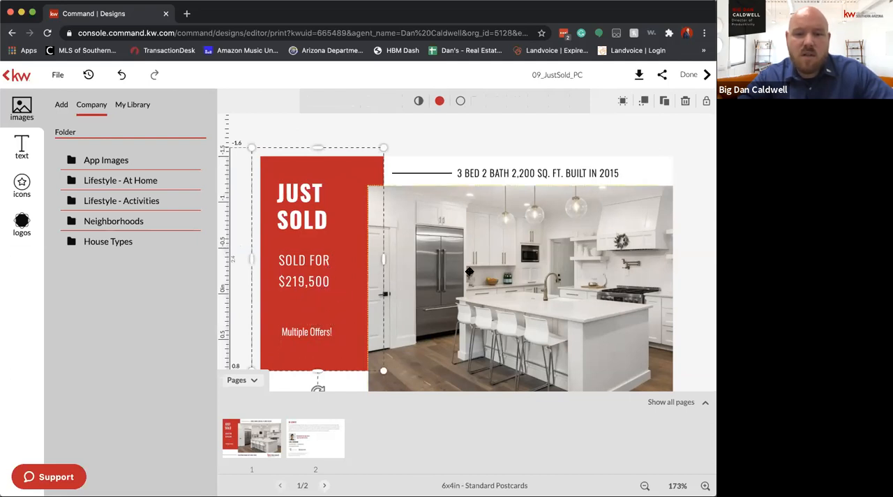
Replace the postcard's kitchen photo with the first front exterior photo from the imported Tucson listing
left_click(491, 251)
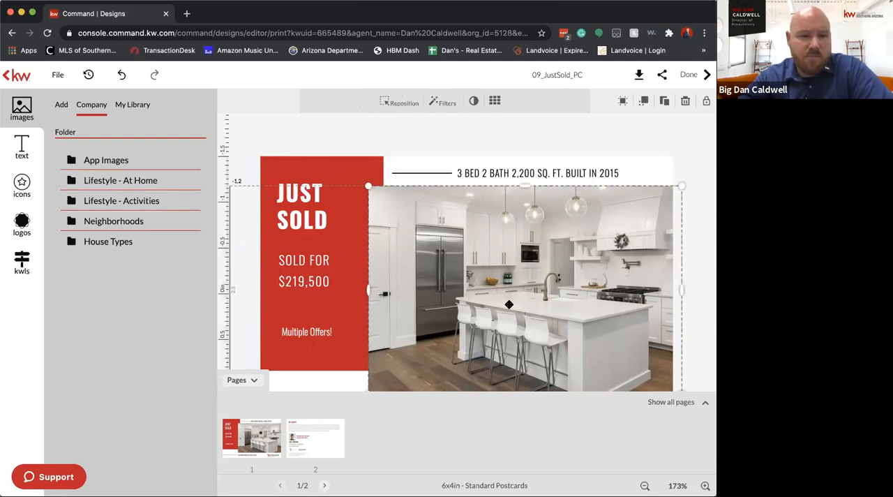
left_click(22, 262)
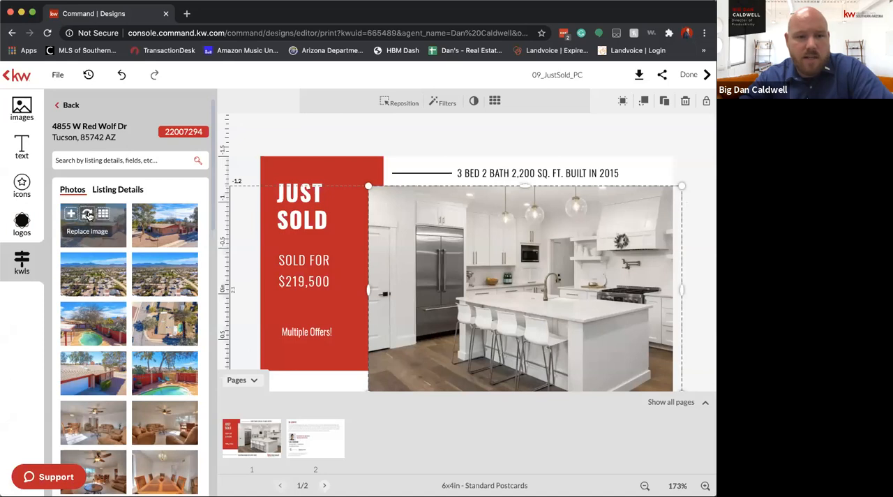
left_click(87, 214)
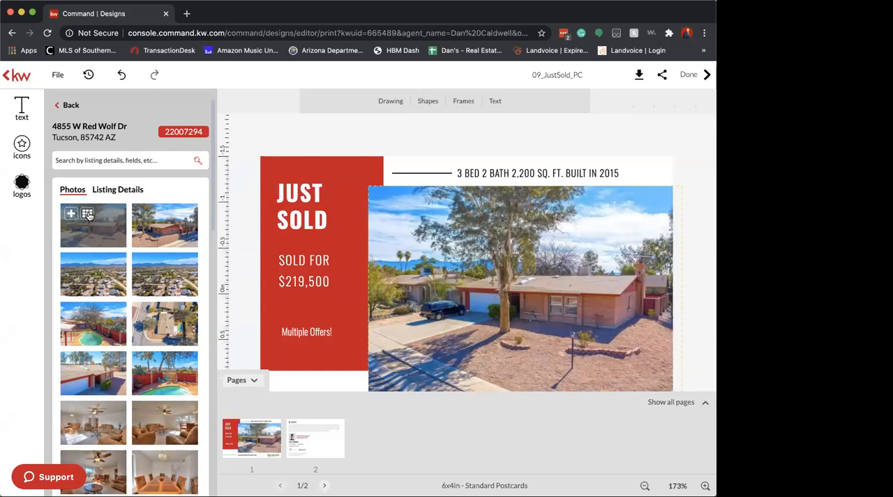
Add "in only 24 days" after the $219,500 price in the sold-for text
left_click(496, 174)
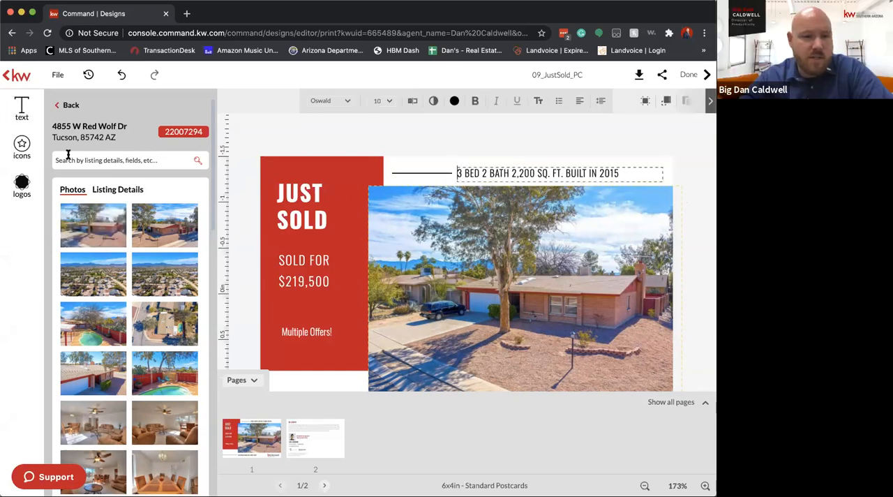
left_click(332, 282)
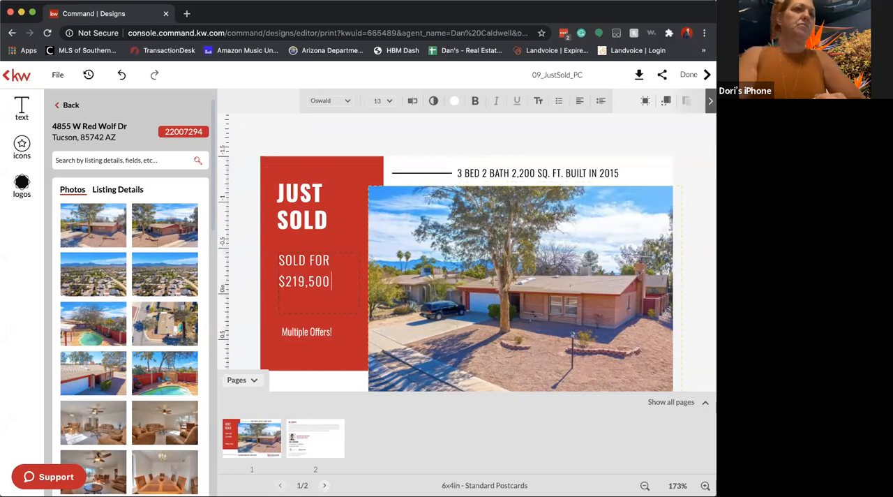
type("in only 24 days")
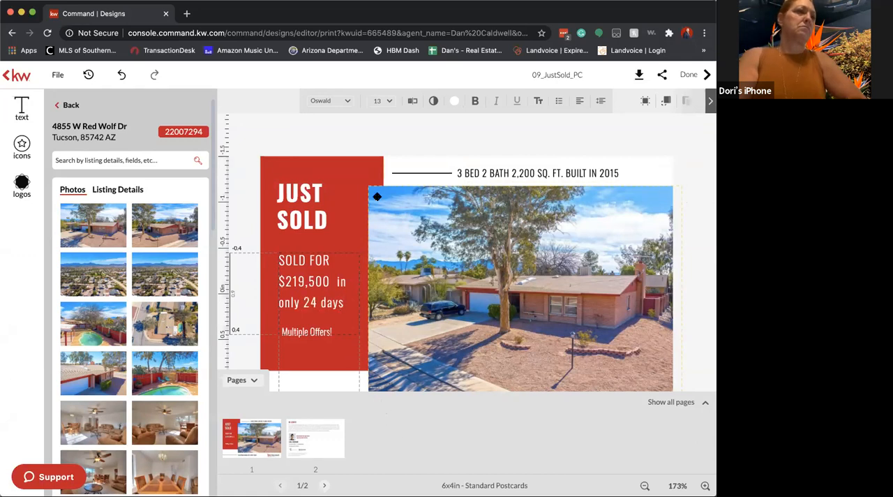
left_click(359, 148)
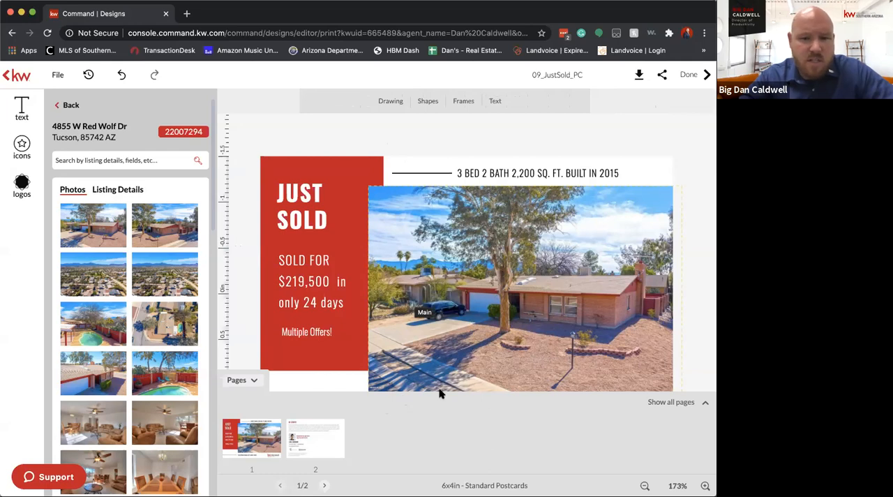
Look through the imported listing's photos down to the last ones and return to the first
mouse_move(158, 317)
scroll(158, 317, "down", 5)
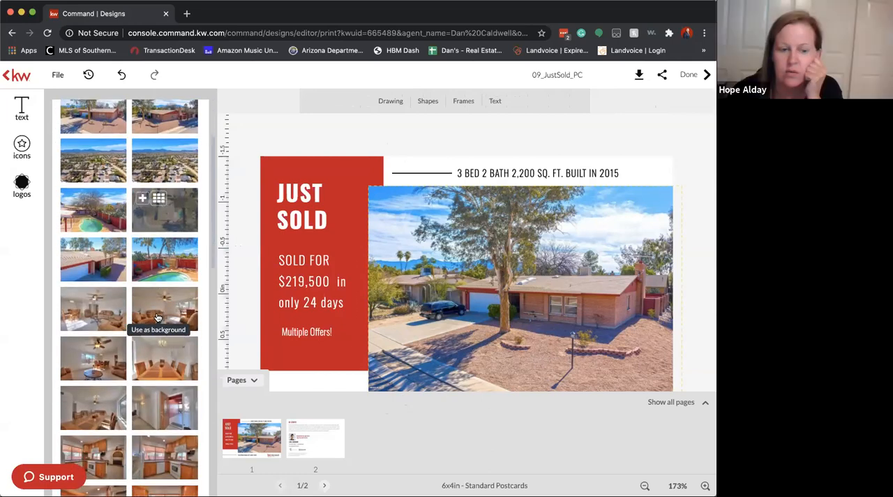
scroll(159, 318, "down", 10)
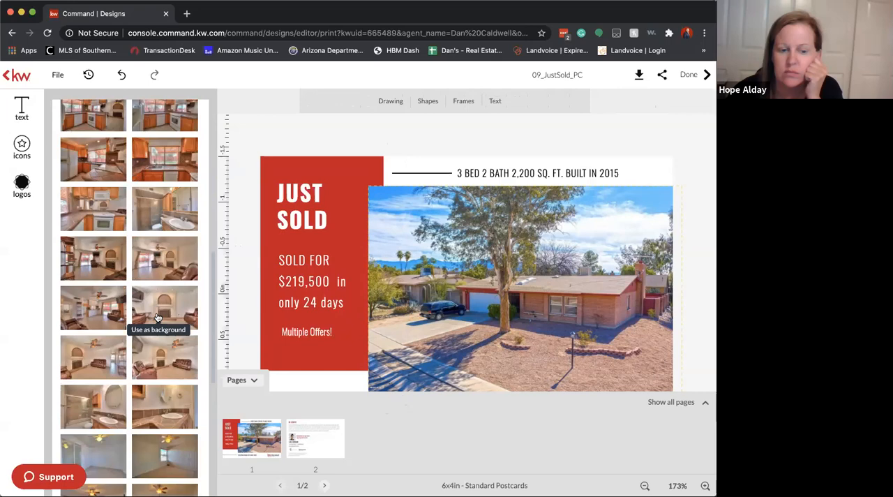
scroll(158, 318, "down", 3)
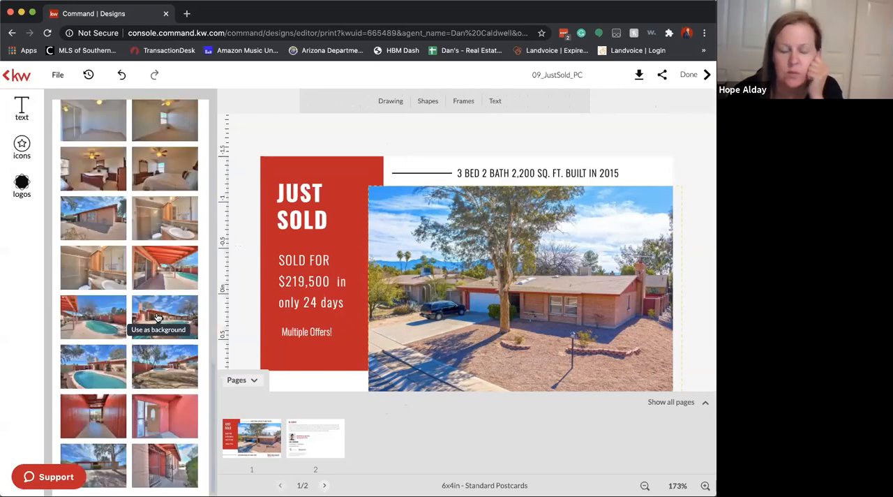
scroll(157, 311, "up", 15)
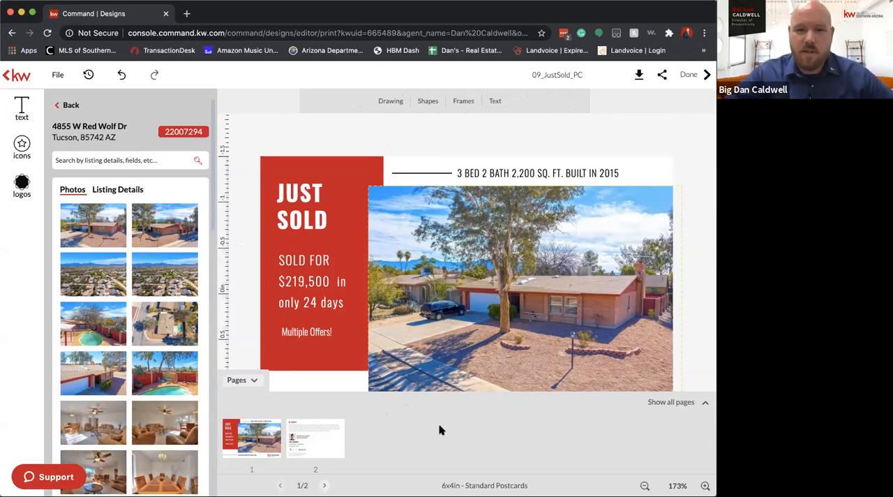
Select the 2,200 square footage figure in the postcard's header text and open tar.flexmls.com in a new browser tab
left_click(509, 173)
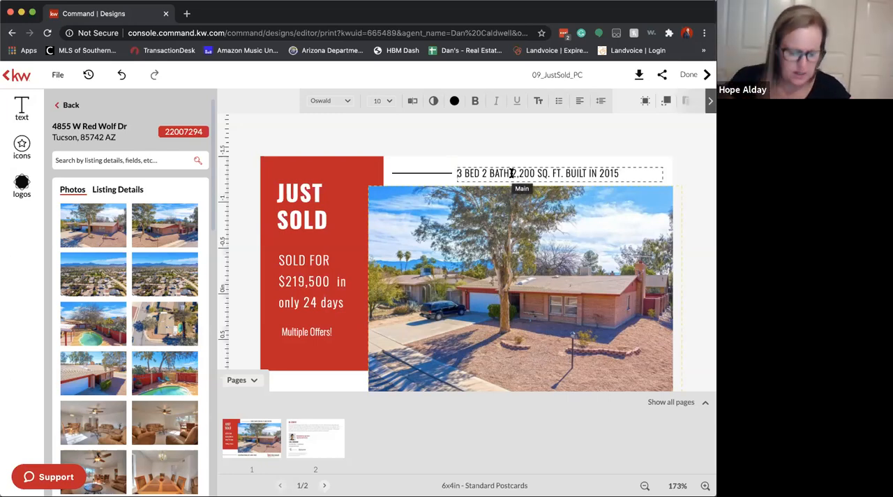
left_click_drag(511, 173, 535, 173)
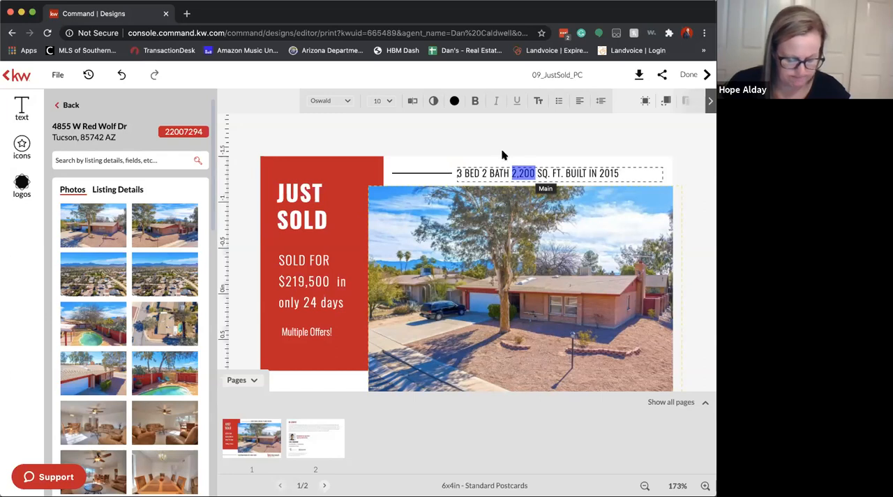
left_click(186, 14)
type("tar")
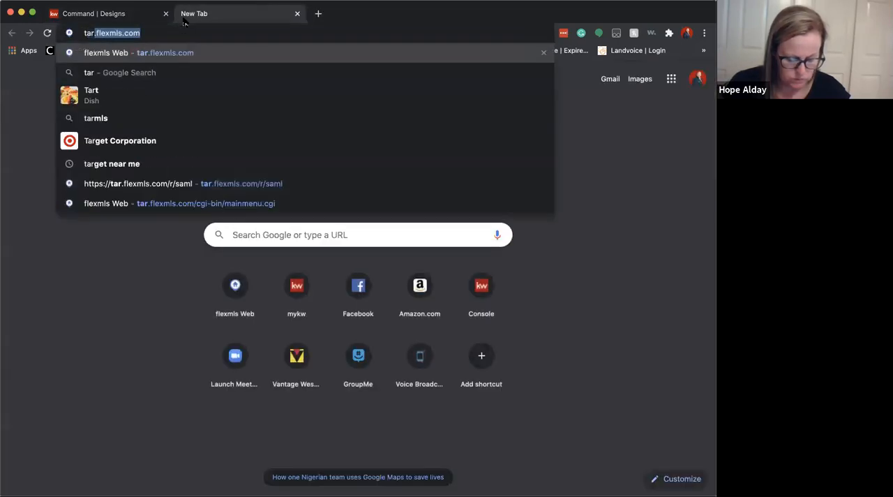
key("Return")
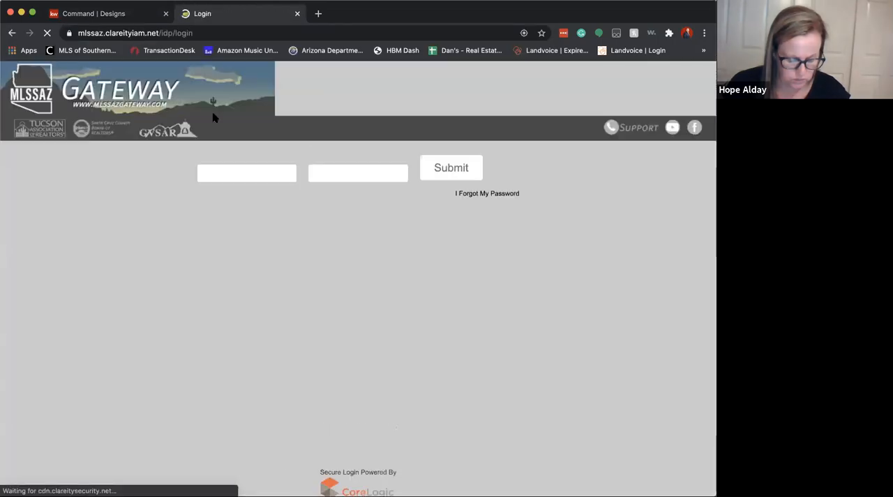
Sign in to the MLSSAZ Gateway with the member's user ID and password, and log in again after the session timeout
type("ta")
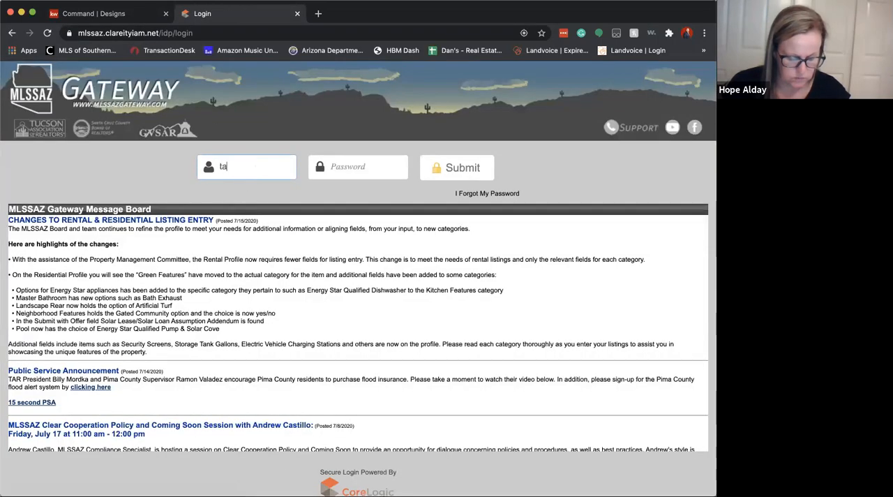
type("r.294")
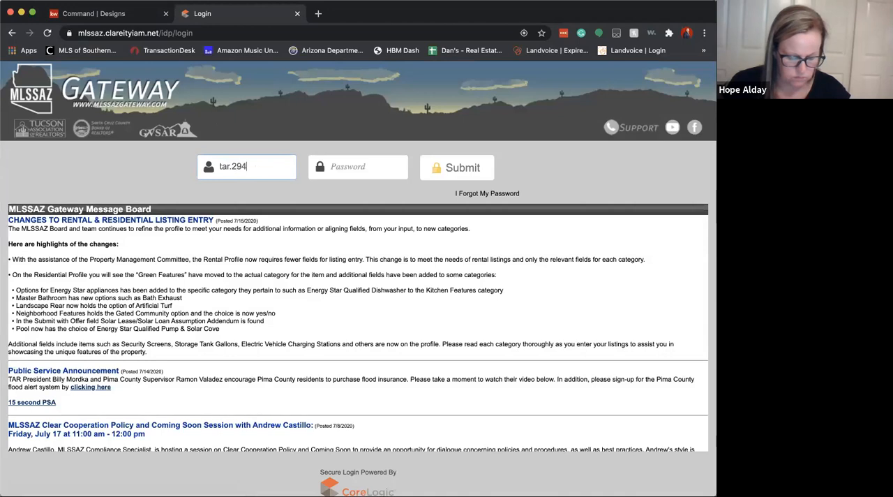
key("super+a")
key("BackSpace")
type("tar.290")
key("Tab")
type("*")
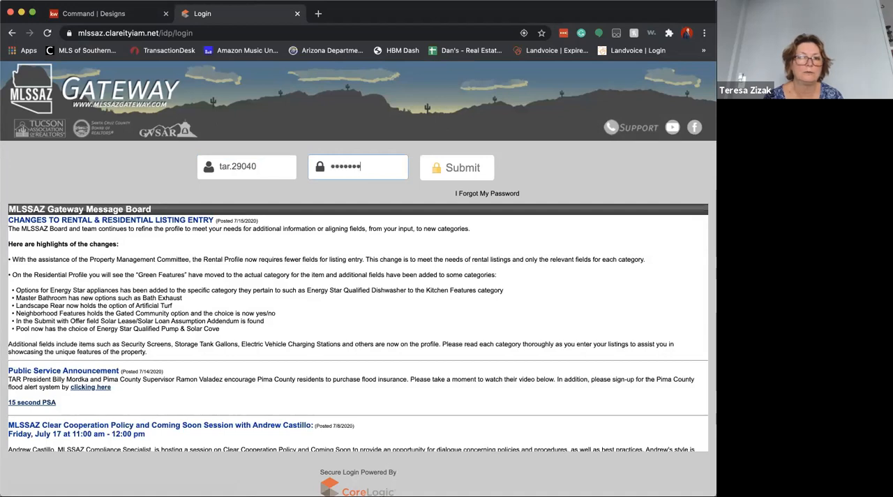
key("Return")
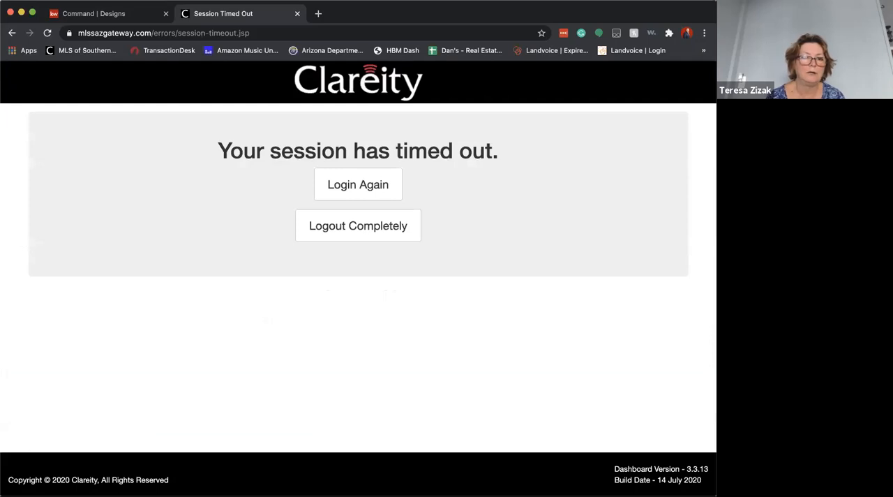
left_click(358, 193)
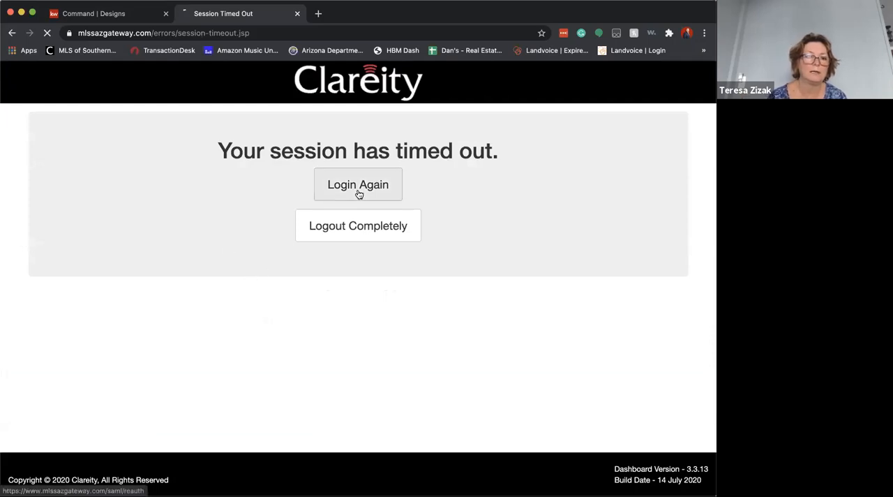
Check the imported listing's address in Command Designs and open FlexMLS from the MLSSAZ Gateway
left_click(103, 13)
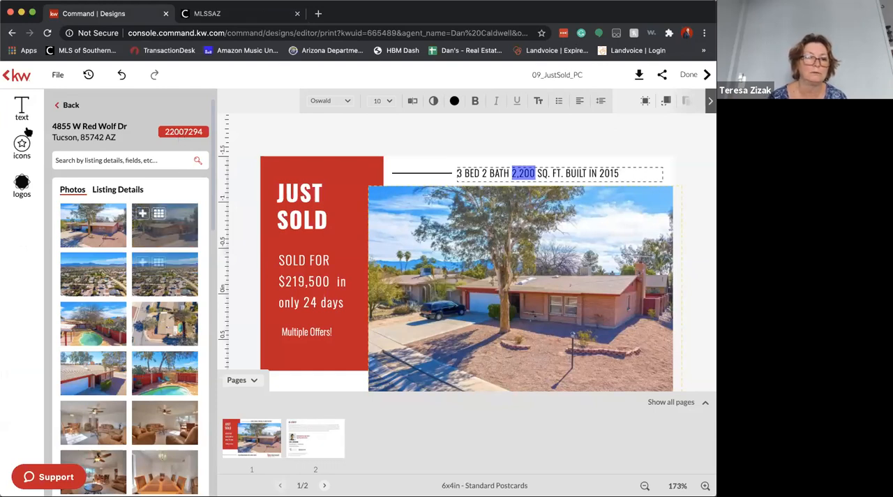
scroll(140, 305, "down", 3)
scroll(140, 306, "up", 3)
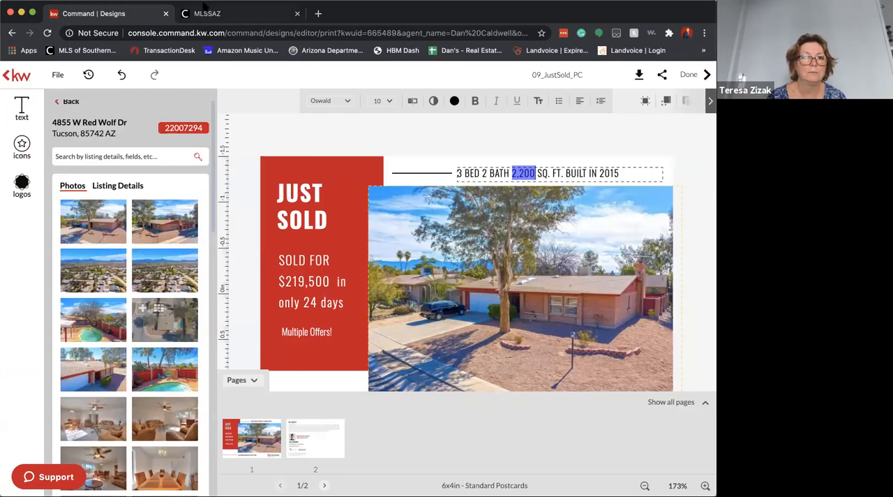
left_click(206, 13)
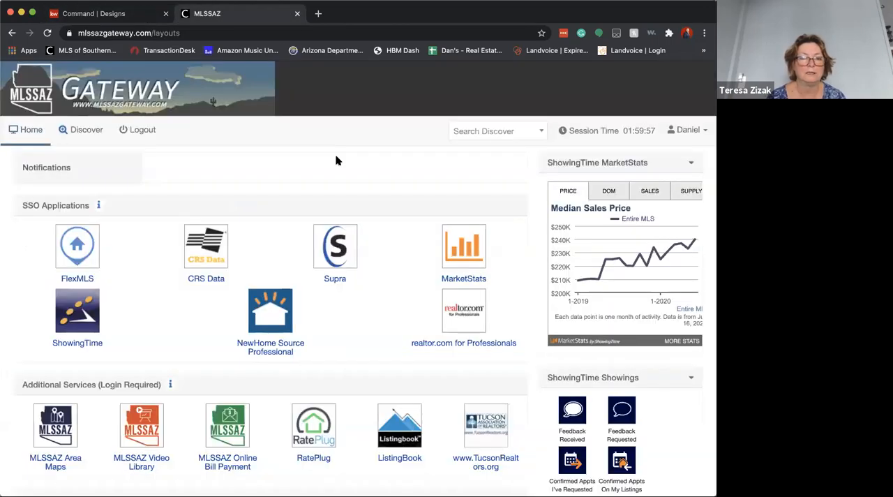
left_click(76, 255)
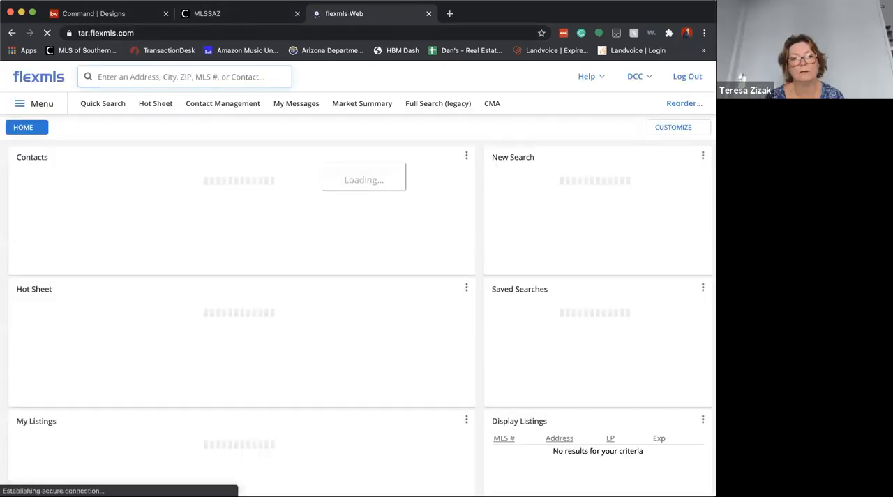
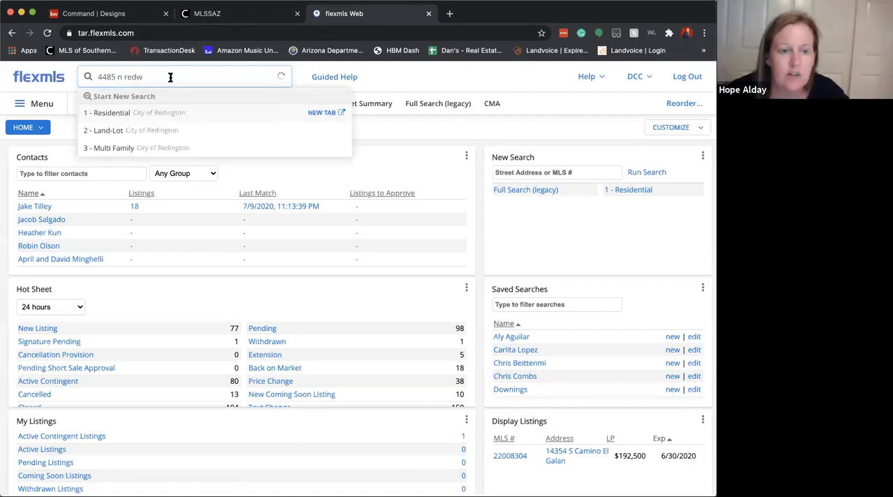
Search FlexMLS for the sold listing by its street address
triple_click(170, 76)
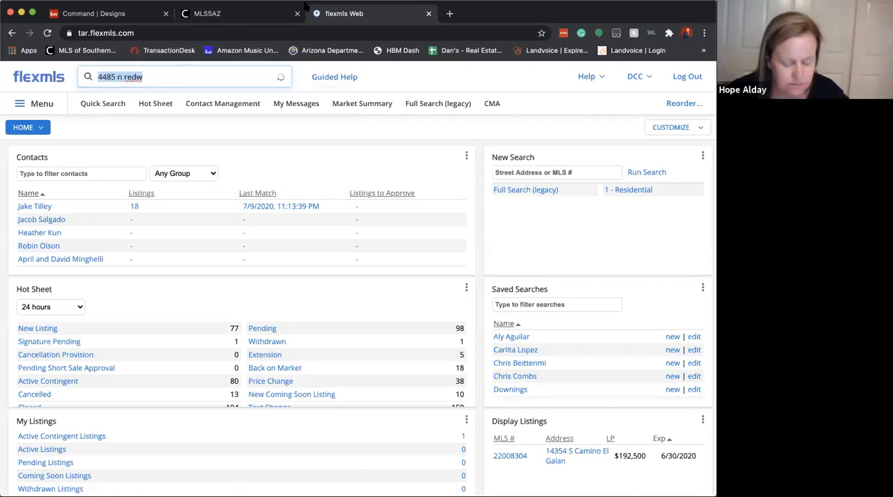
Switch back to Command Designs and replace the square footage in the postcard's header text with 1,509
left_click(192, 14)
left_click(138, 14)
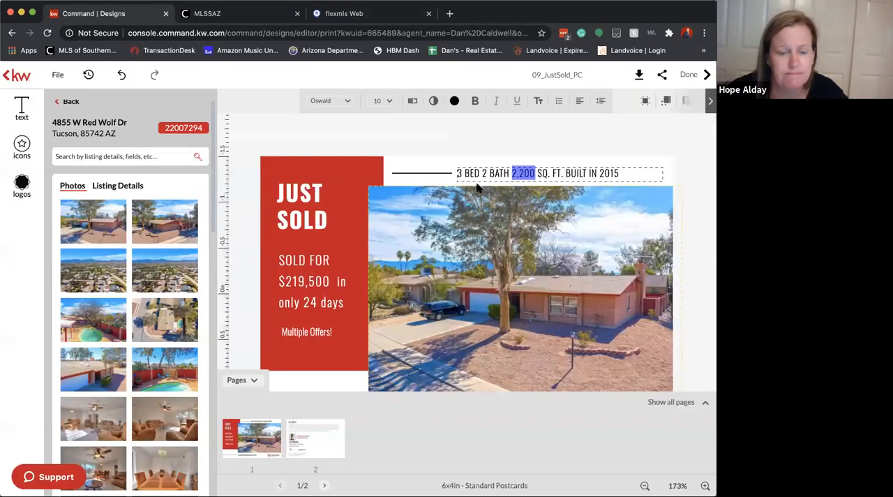
type("1509")
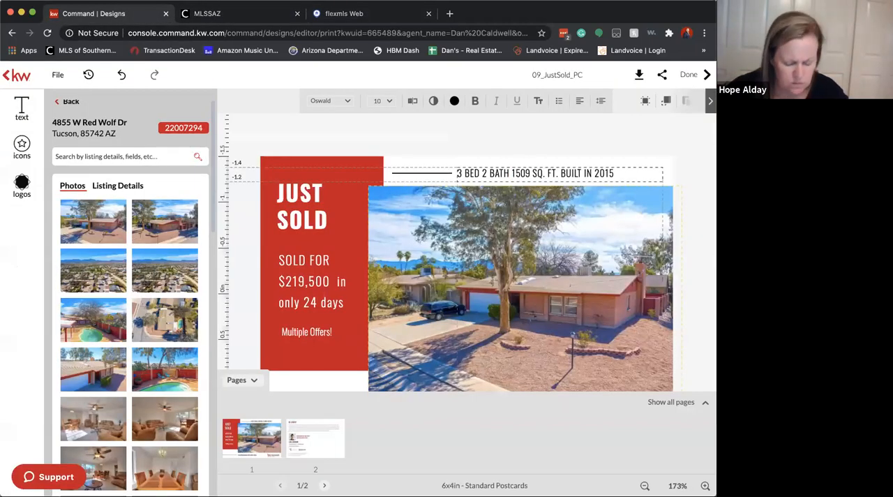
type(",")
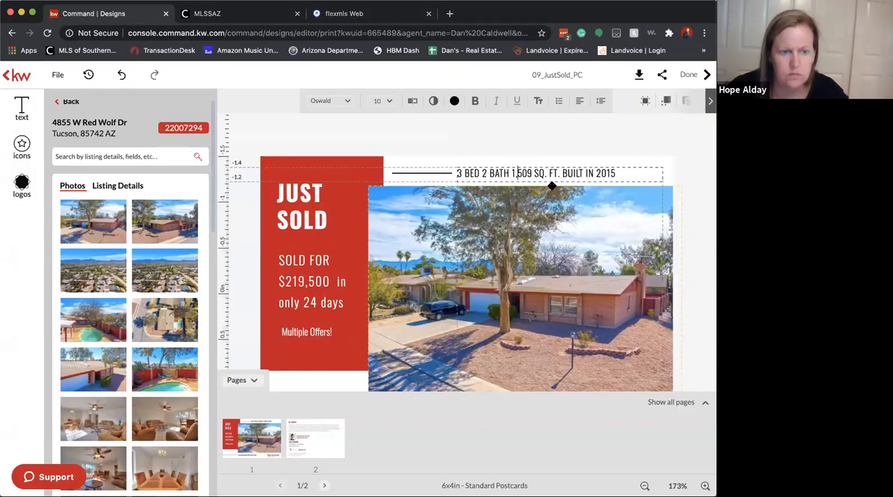
Change the year built in the postcard's header text to 1980
left_click(614, 173, "shift")
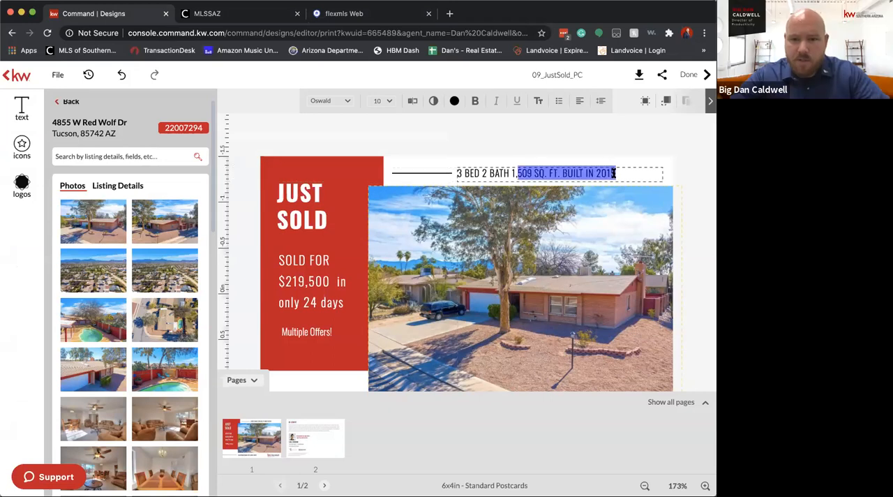
left_click(614, 173)
double_click(597, 173)
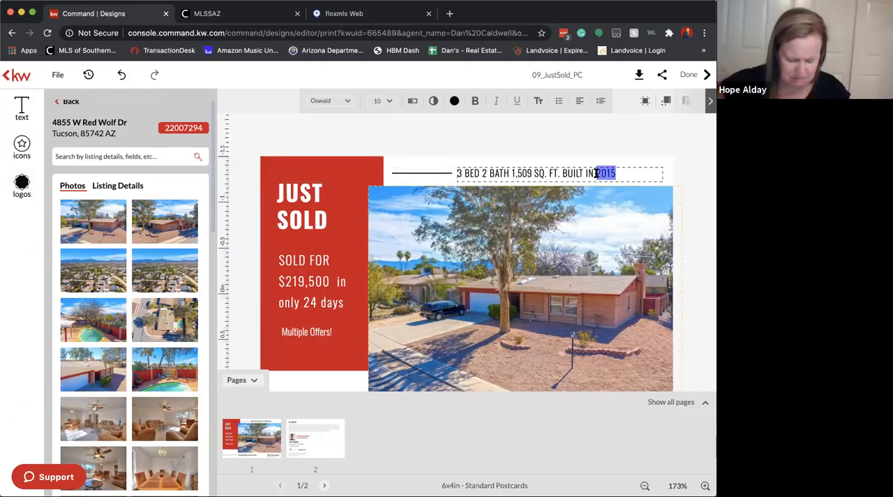
type("19")
left_click(618, 132)
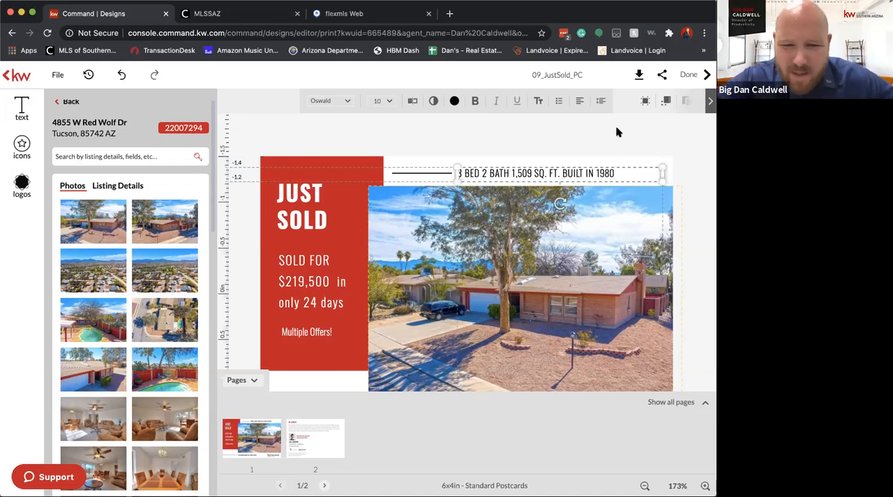
left_click(694, 173)
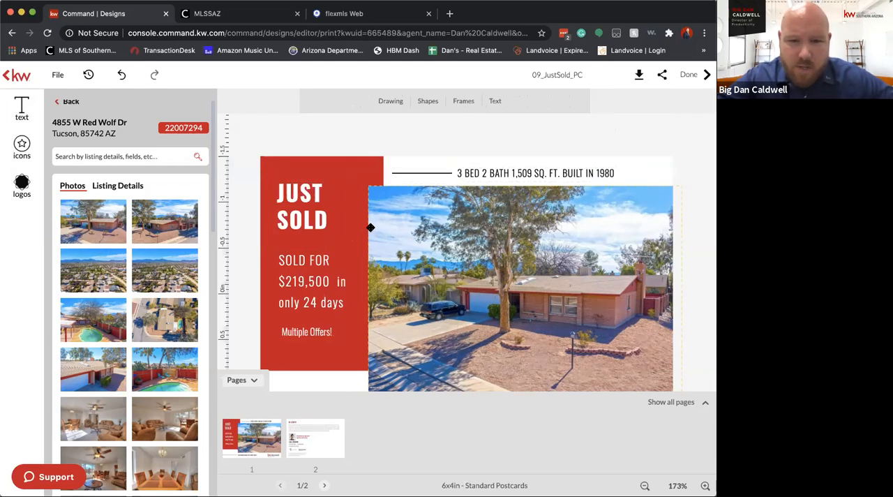
Open the postcard's second page and change the name in its greeting so that it reads "HI NEIGHBOR!"
left_click(339, 453)
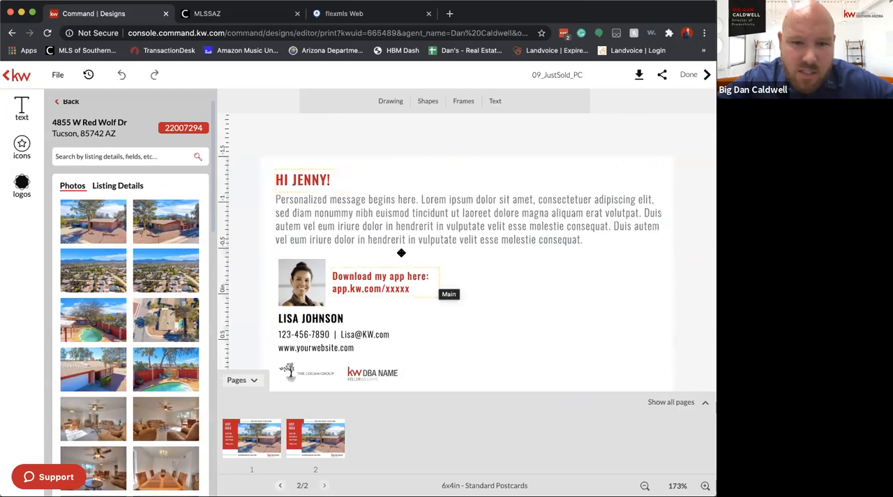
left_click(309, 180)
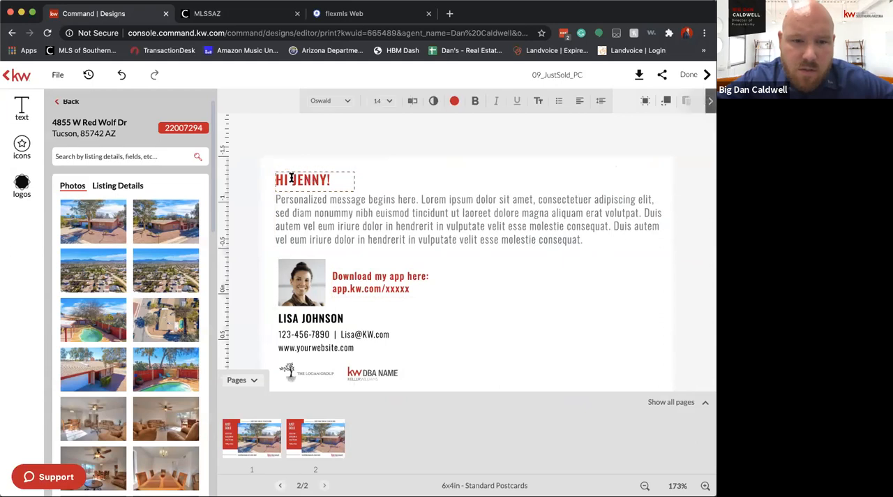
left_click_drag(292, 179, 325, 179)
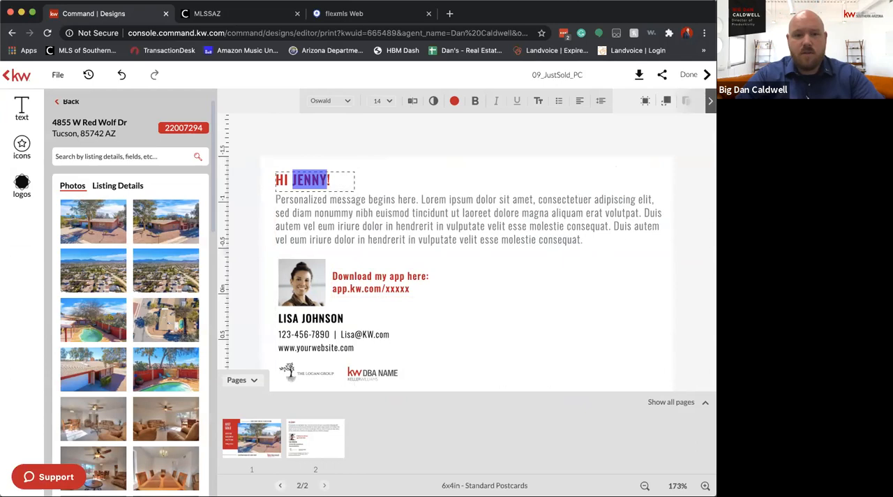
type("Neighbor")
key("BackSpace")
key("BackSpace")
key("BackSpace")
key("BackSpace")
key("BackSpace")
key("BackSpace")
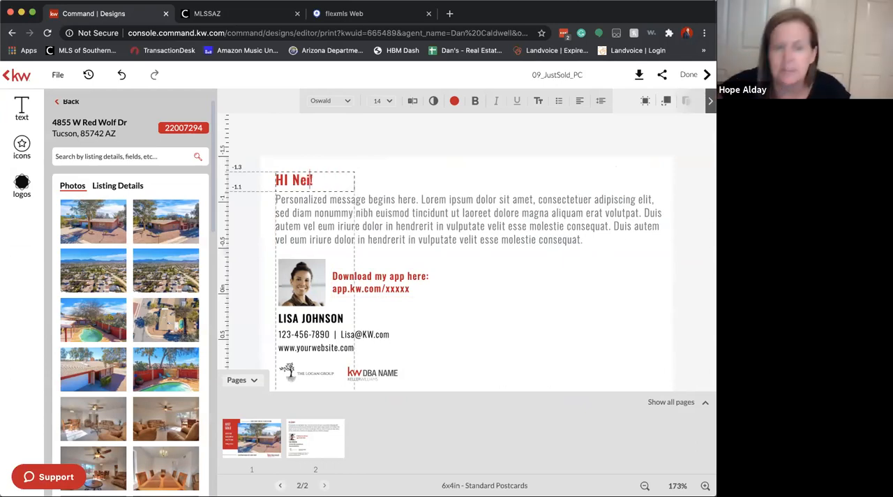
key("BackSpace")
type("EIGHBOR")
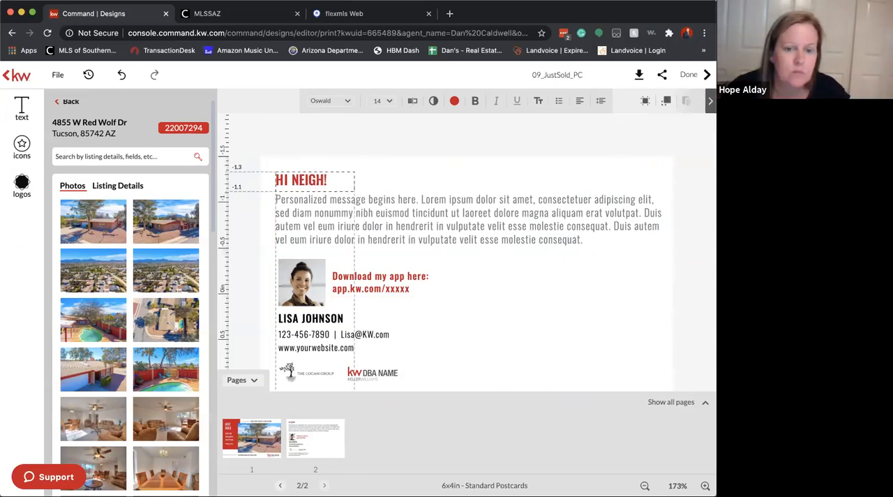
left_click(454, 273)
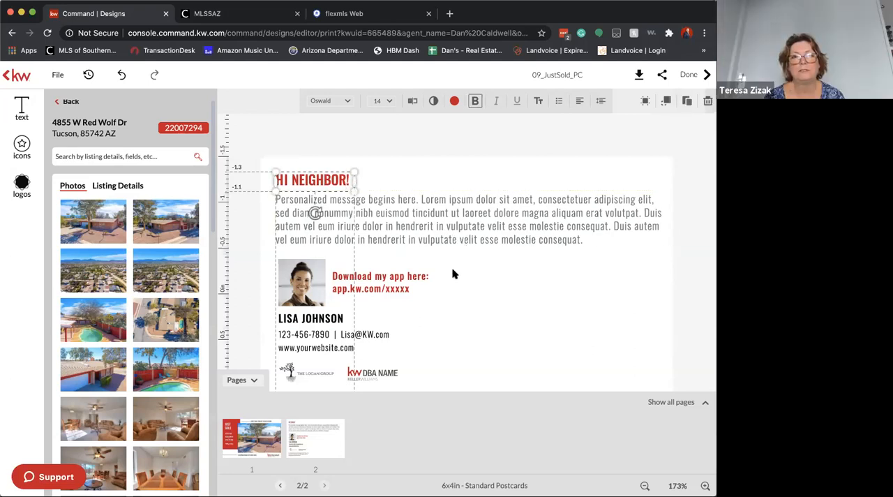
Replace the placeholder message under the greeting with text beginning "This house just sold in"
left_click(365, 201)
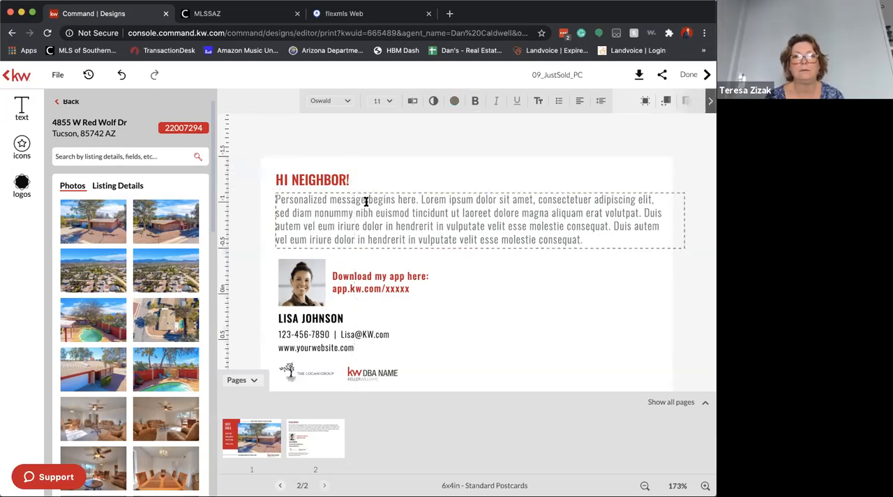
double_click(365, 201)
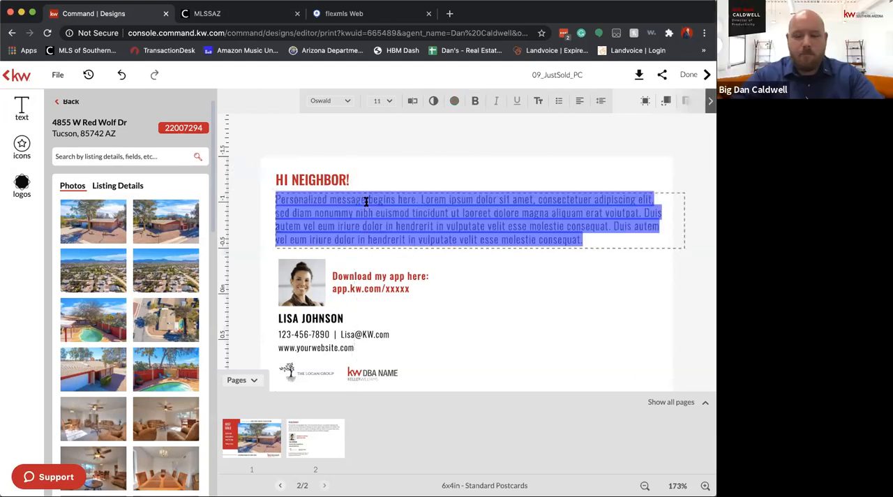
type("This hous")
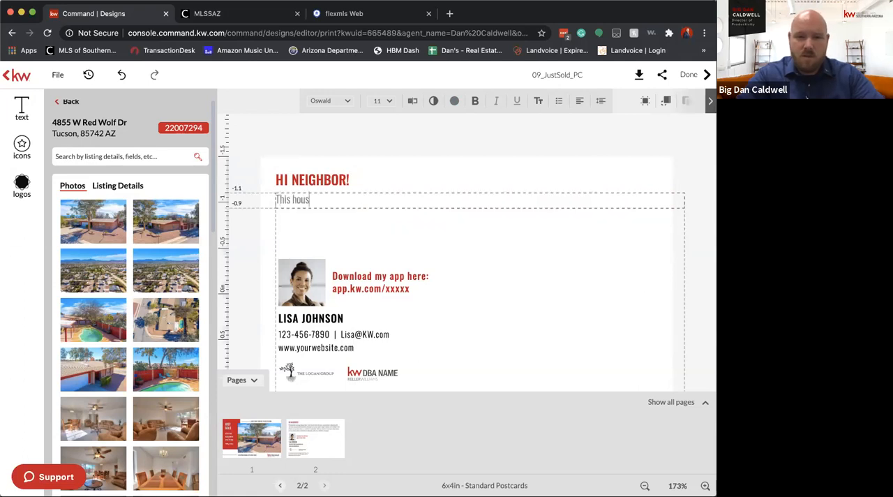
type("e just sold in")
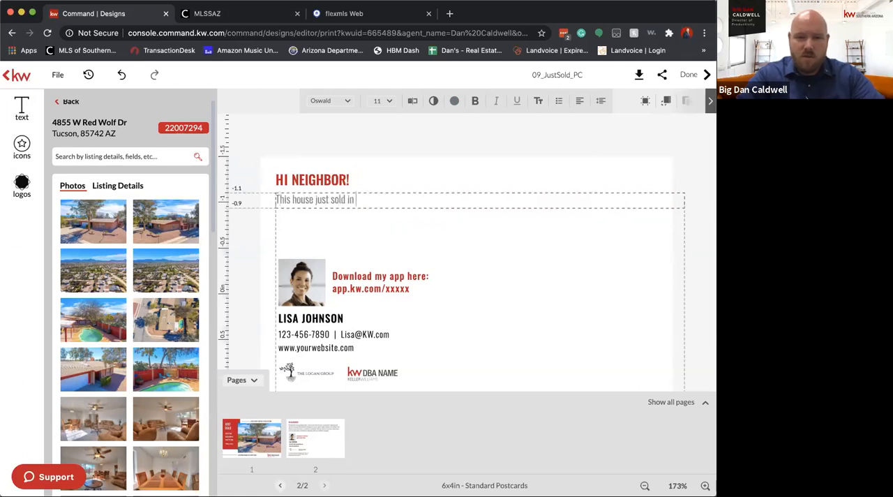
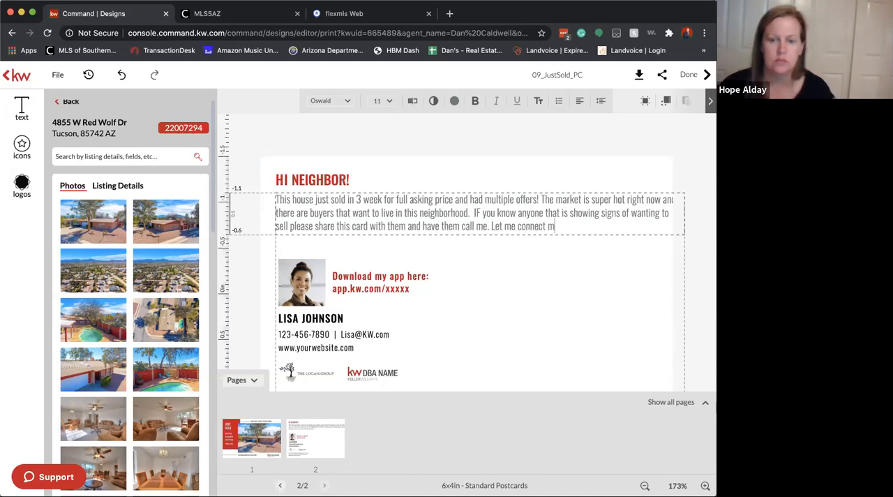
Finish the neighbor message with "my buyers with them and make them a great deal!" and narrow its text box to fit within the card
type("yers with them and make")
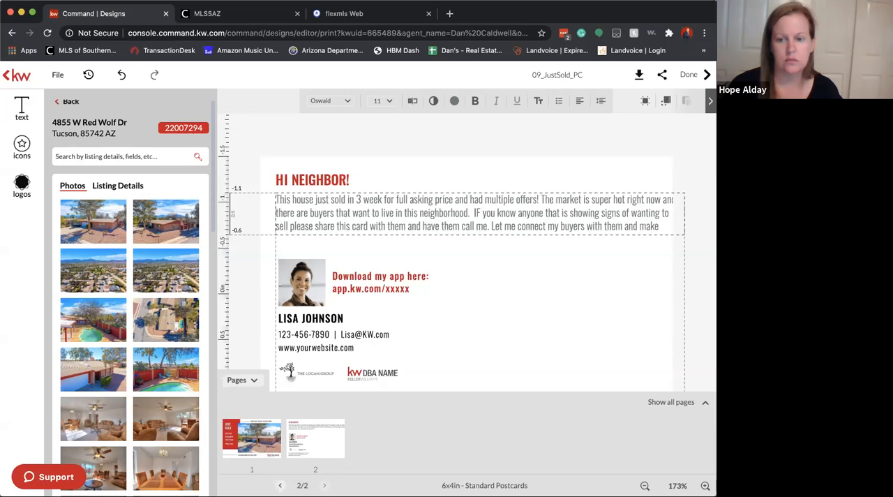
type("the ")
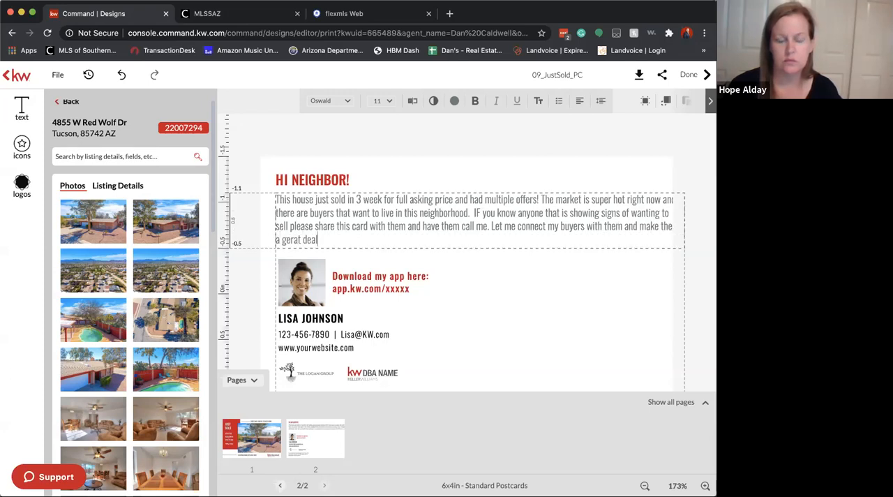
type("a gereat deal!")
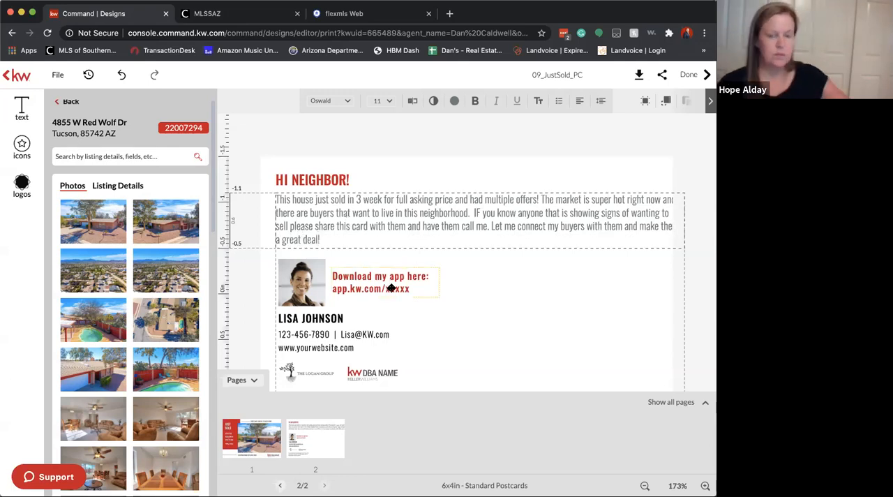
left_click(301, 282)
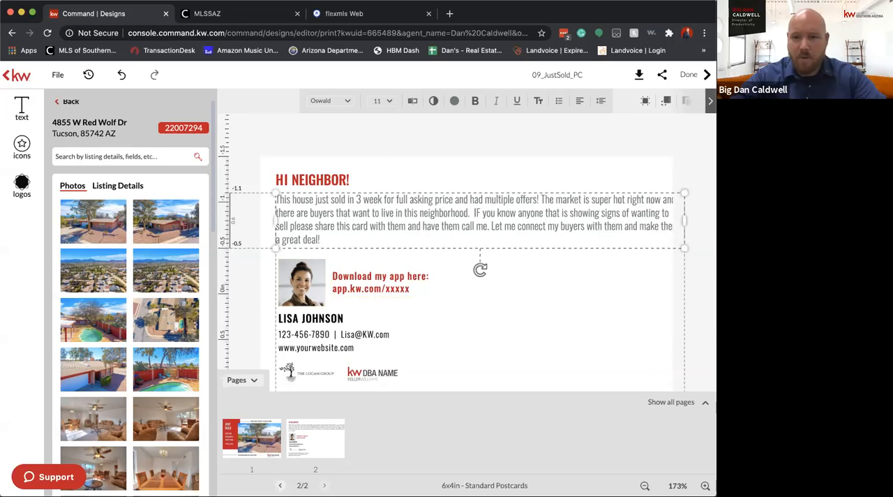
mouse_move(686, 220)
left_mouse_down()
mouse_move(672, 221)
mouse_move(682, 226)
left_mouse_up()
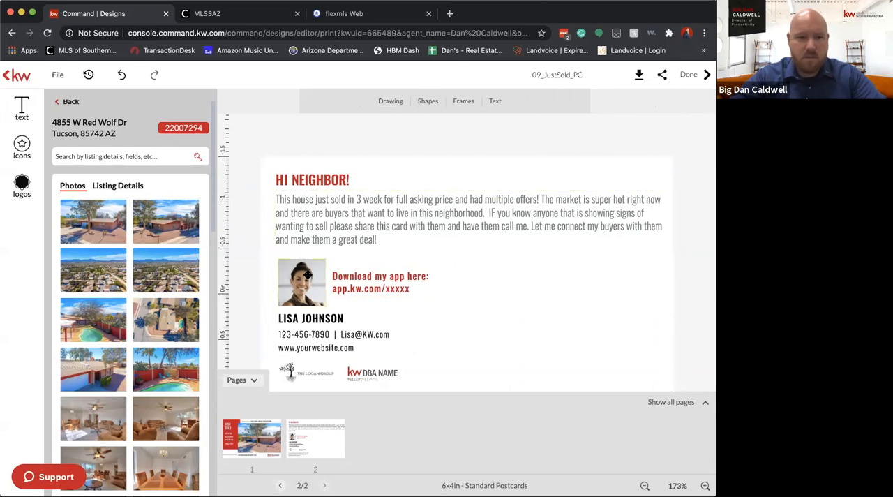
Delete The Logan Group logo and the placeholder image left in its place below the contact details
left_click(25, 159)
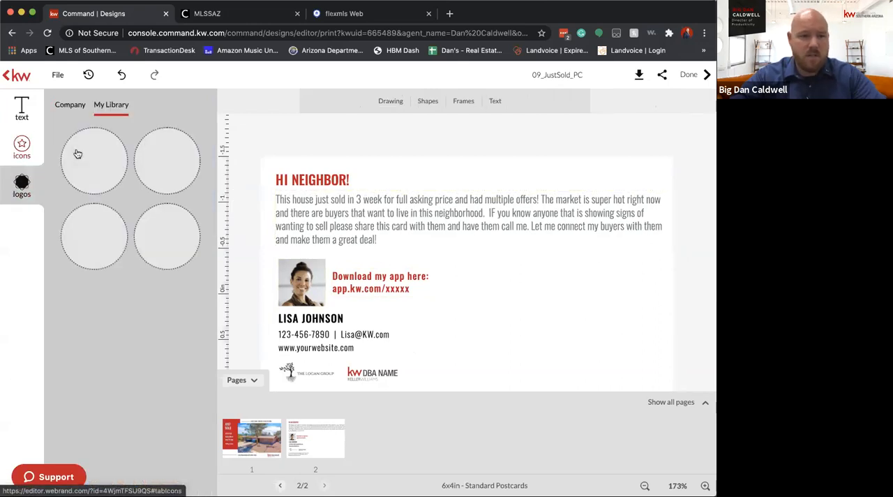
left_click(369, 370)
left_click(306, 375)
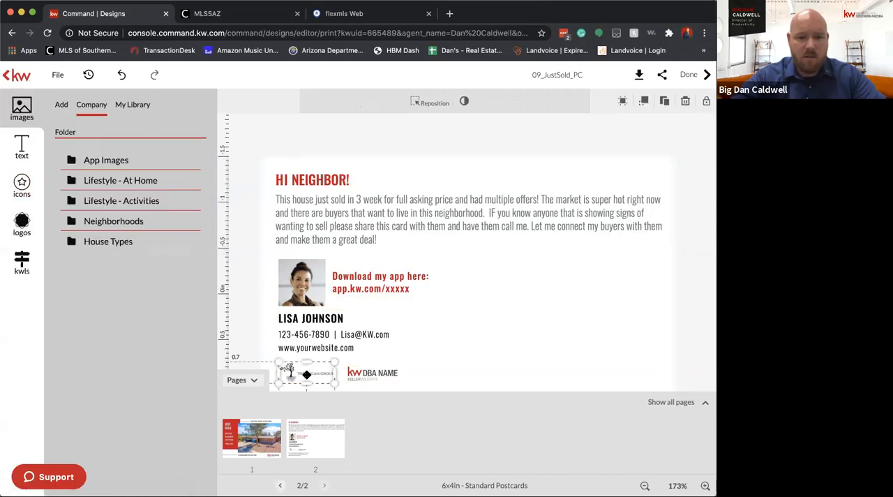
key("Delete")
left_click(307, 375)
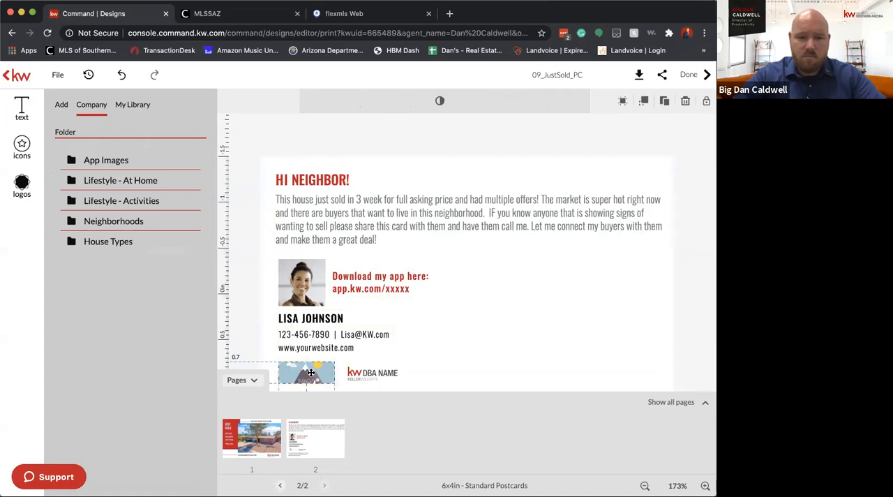
key("Delete")
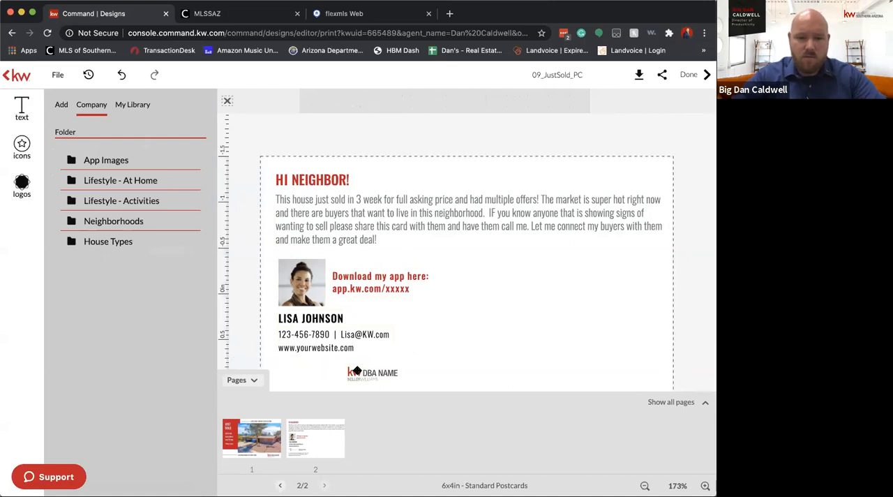
Replace the KW DBA NAME logo with the red and gray Keller Williams Southern Arizona logo, enlarged and placed beneath the website line
left_click(356, 371)
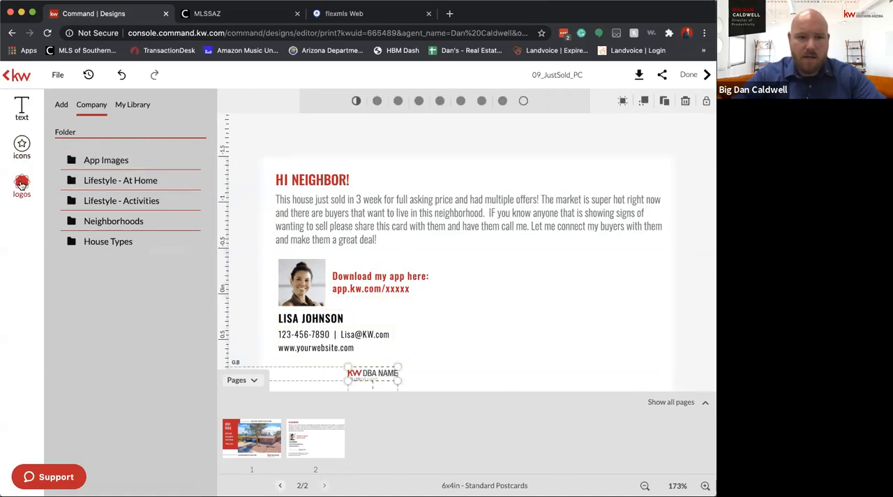
left_click(22, 183)
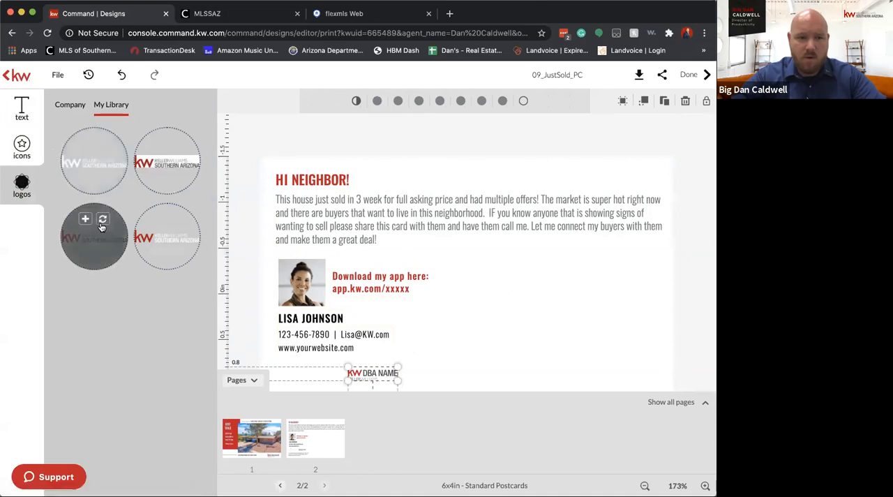
left_click(102, 219)
left_click_drag(398, 367, 338, 354)
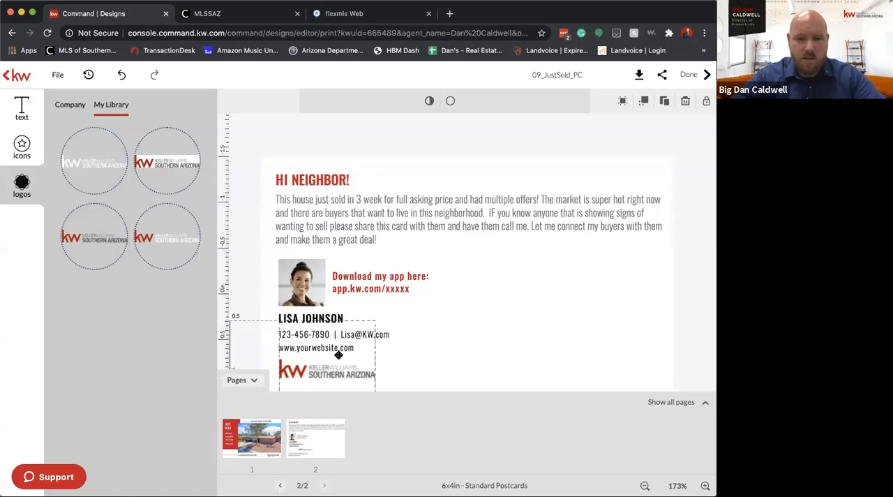
left_click(452, 338)
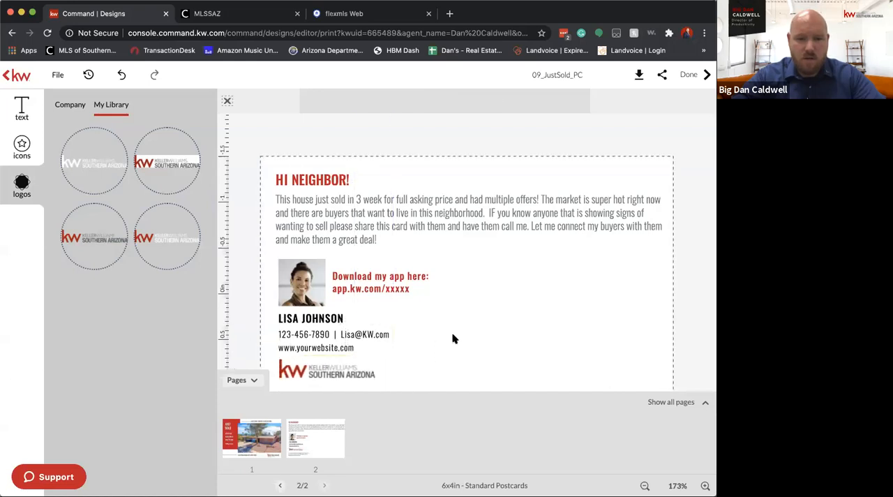
Replace the first name in the contact name line with the agent's own and widen the text box to fit one line
left_click(292, 320)
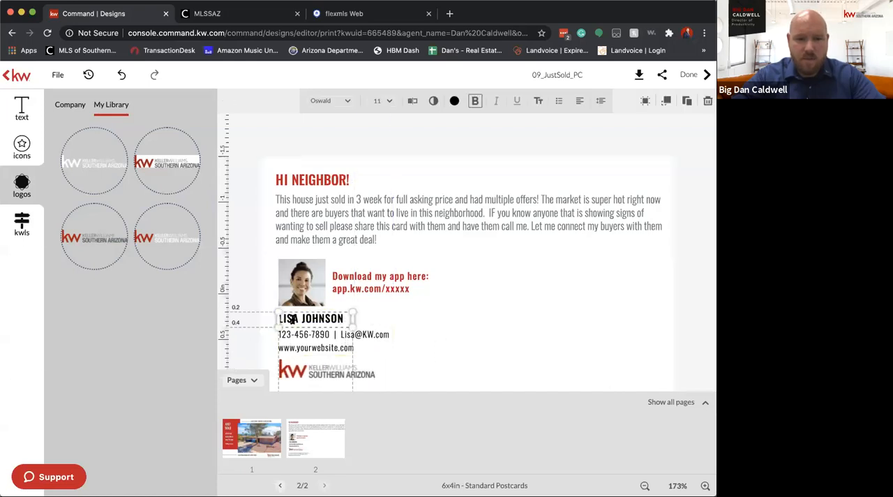
double_click(287, 317)
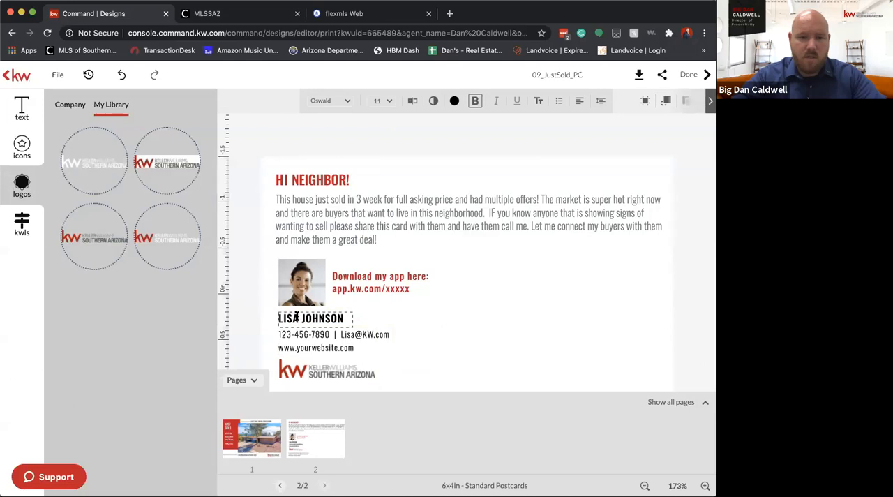
key("BackSpace")
key("BackSpace")
key("BackSpace")
key("BackSpace")
type("Big Dan")
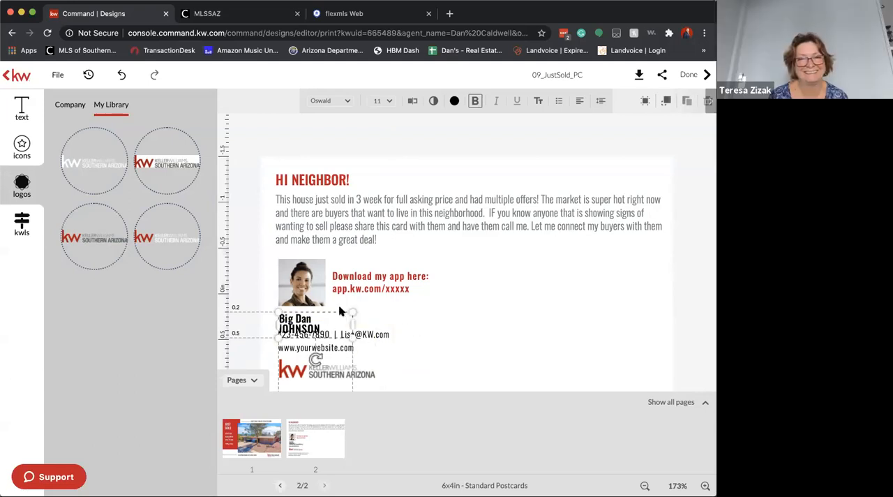
left_click_drag(352, 322, 395, 322)
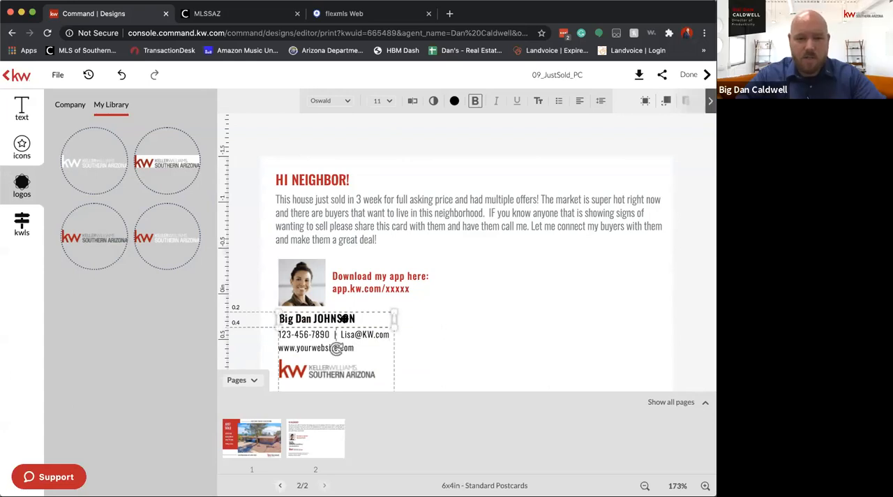
Rewrite the entire contact name line as the agent's full name in capital letters
double_click(325, 317)
left_click_drag(356, 318, 282, 318)
type("IG DAN CALDWELL")
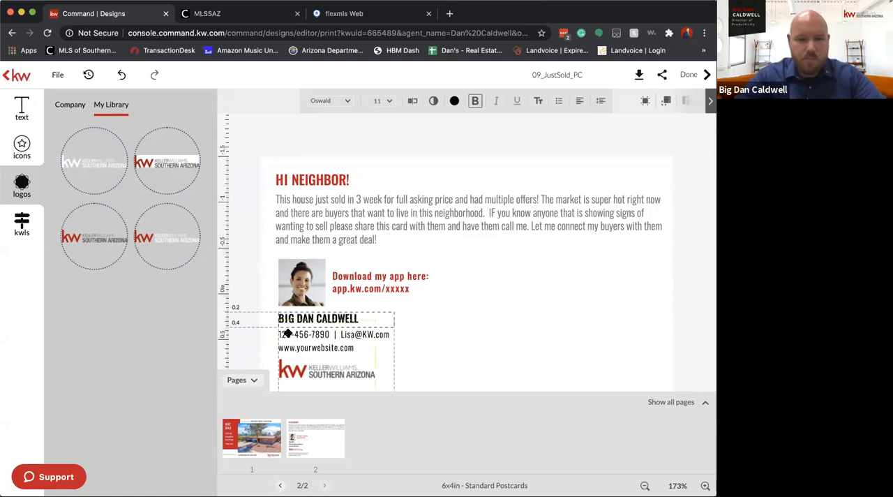
left_click(441, 332)
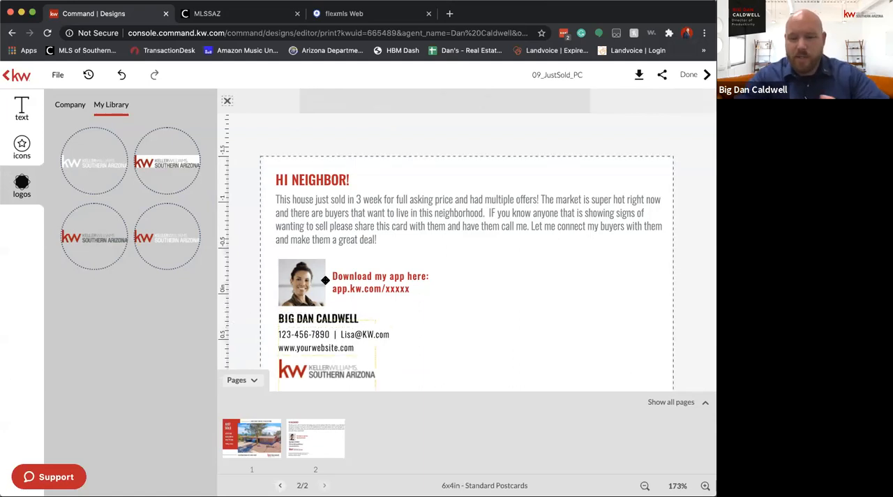
Shorten the placeholder code in the app download link so that it reads "app.kw.com/x"
left_click(362, 284)
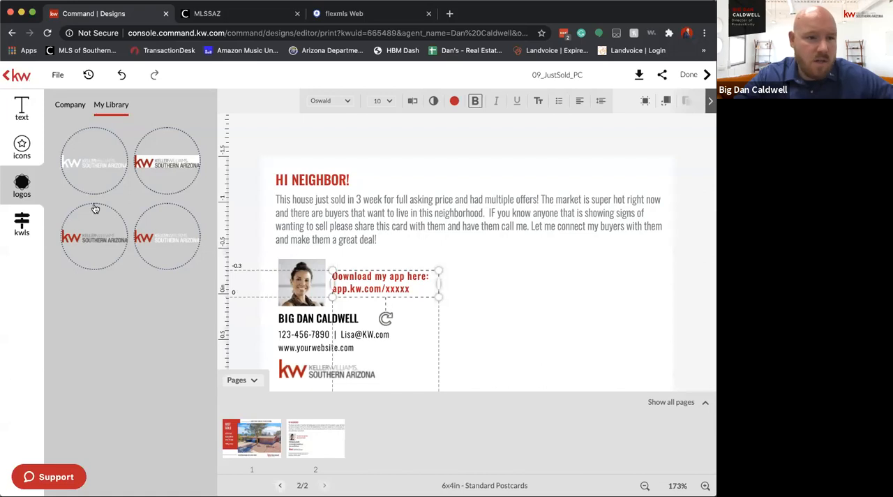
left_click(61, 107)
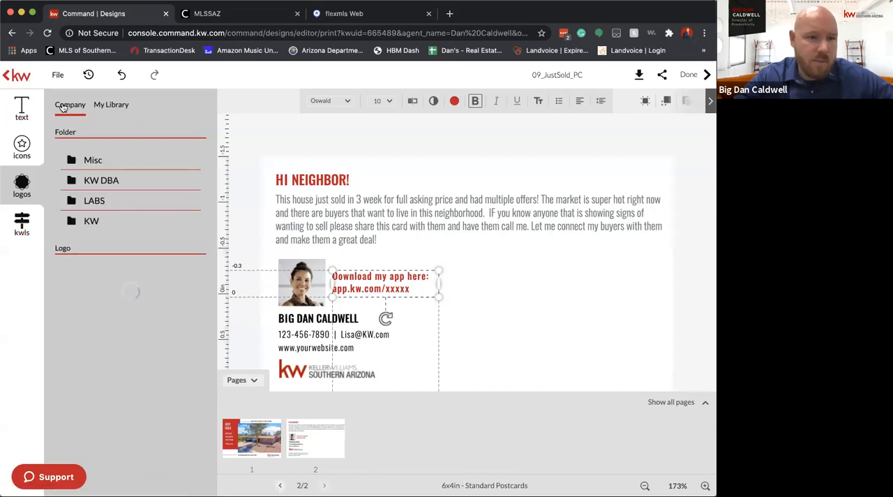
left_click(98, 105)
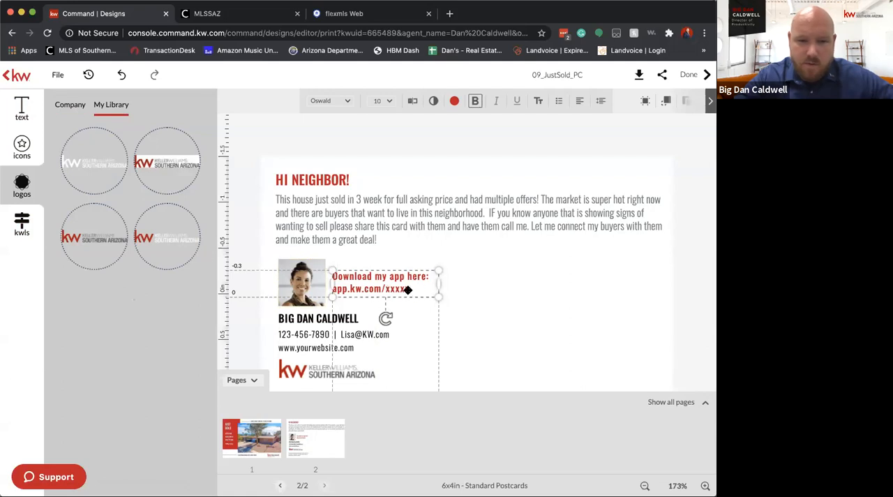
left_click(387, 288)
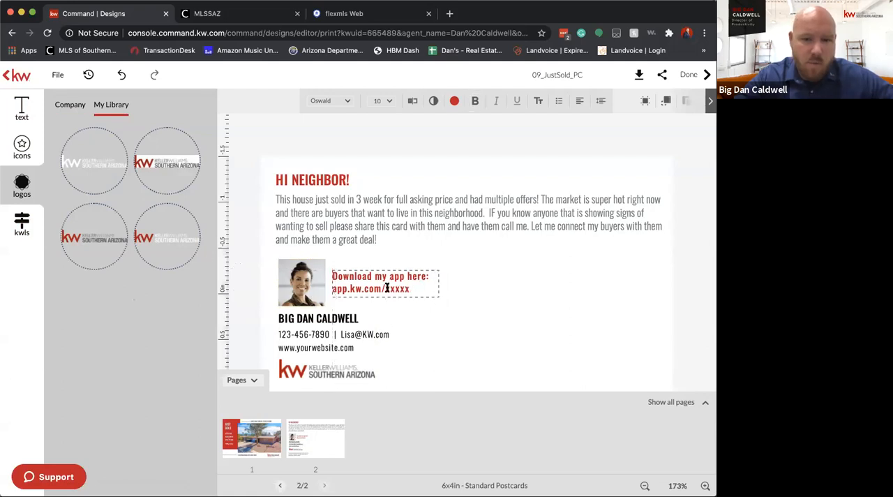
double_click(401, 288)
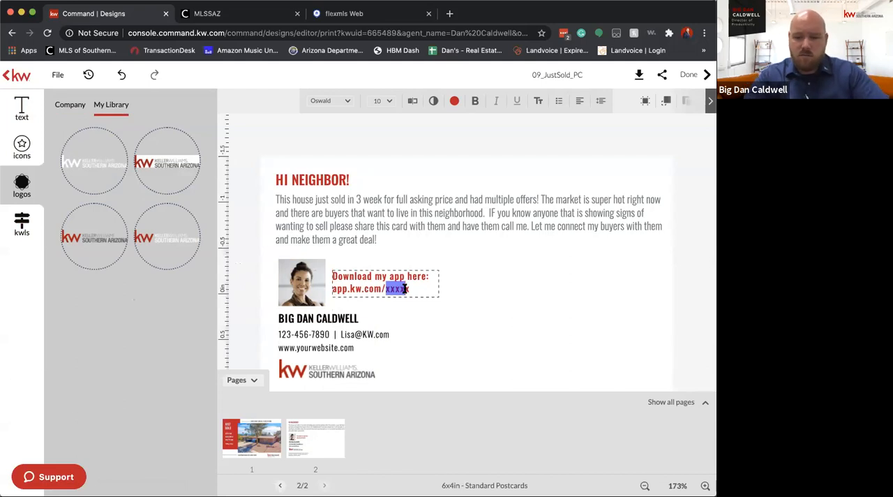
type("x")
key("Left")
key("BackSpace")
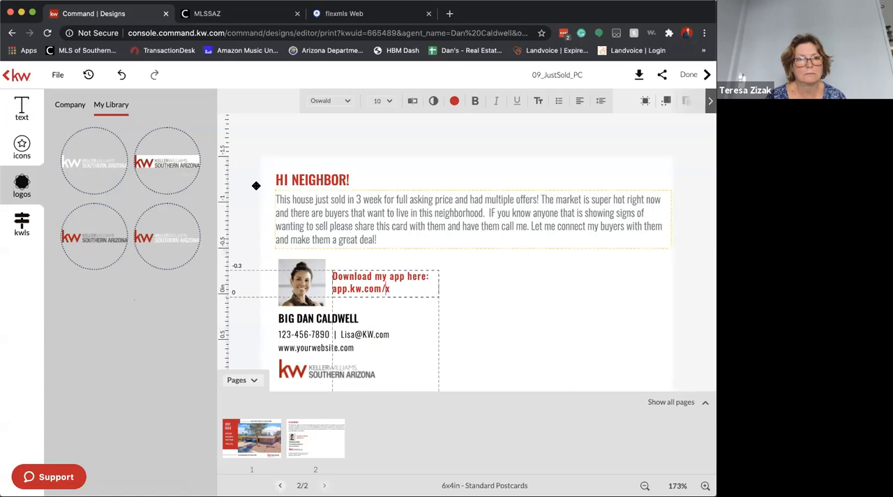
Look through the company and personal text libraries, the text banners, and the icon and logo collections for available content
left_click(69, 103)
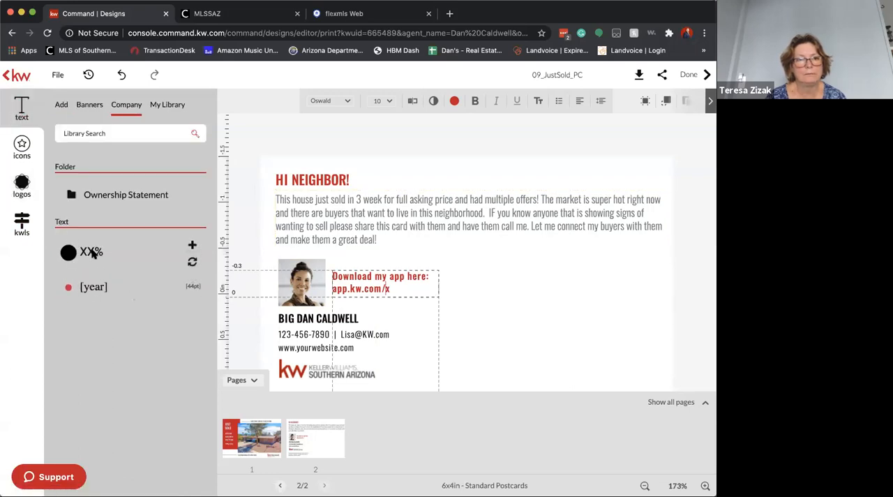
left_click(183, 110)
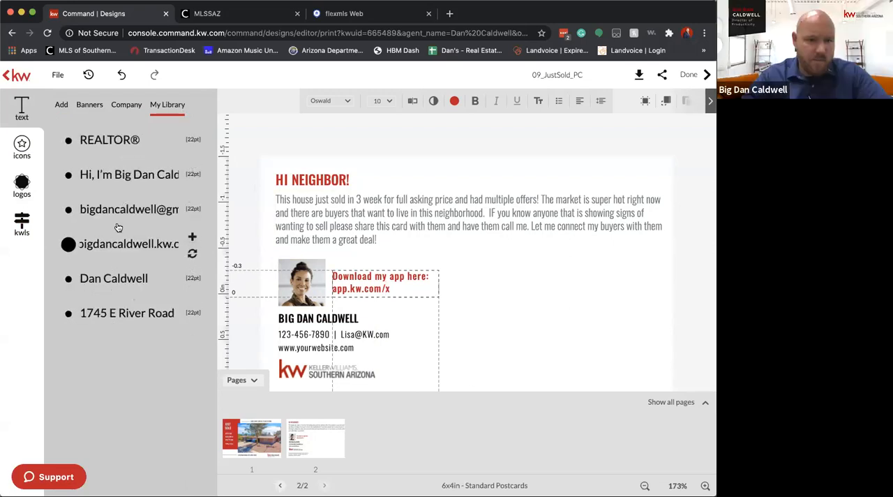
left_click(120, 108)
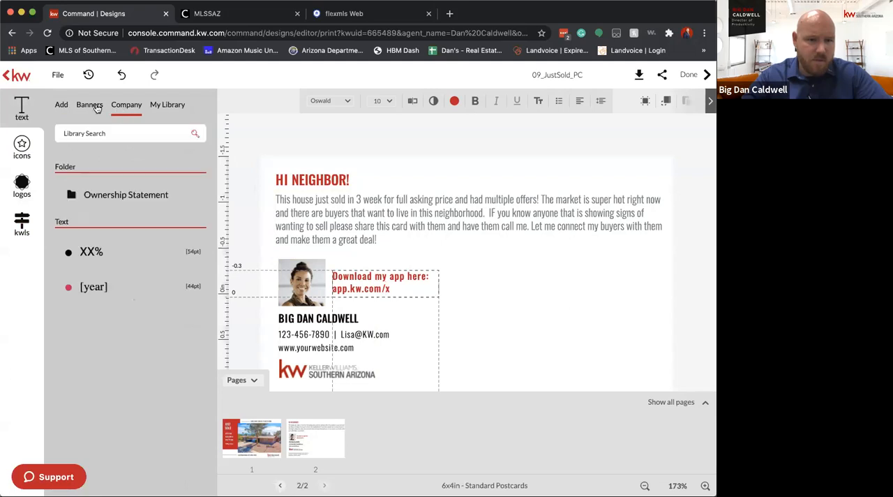
left_click(96, 108)
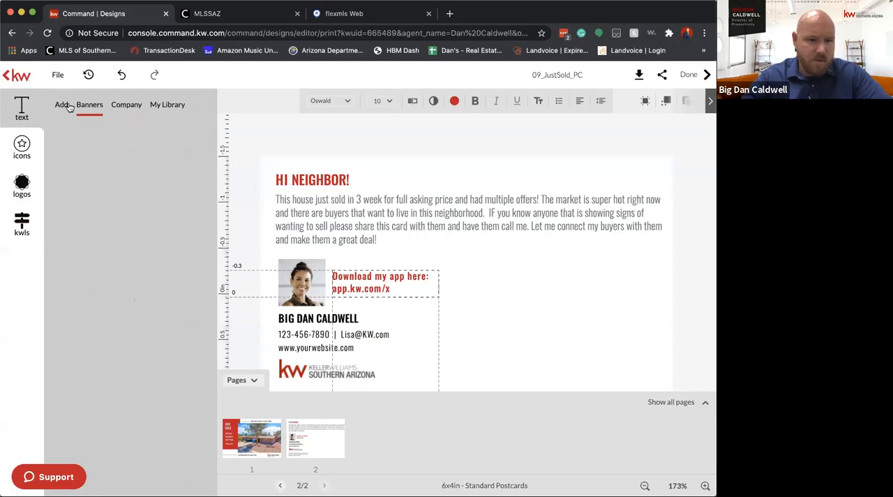
scroll(120, 259, "down", 10)
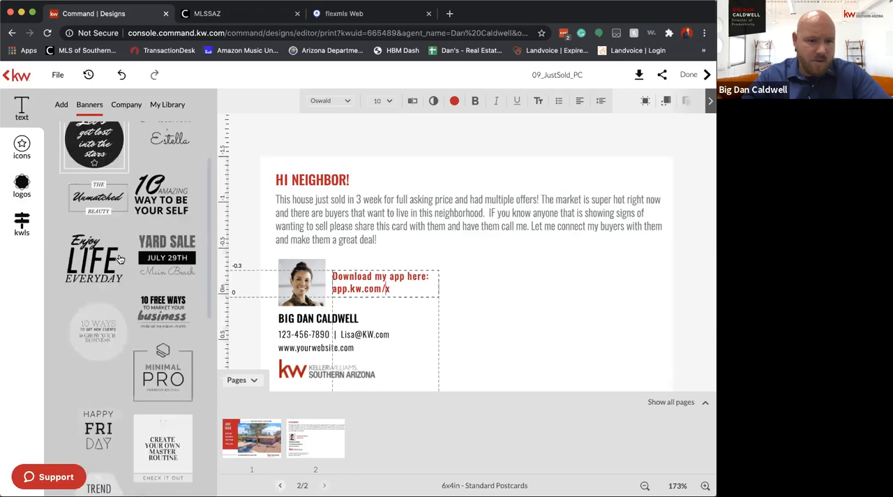
scroll(120, 259, "down", 5)
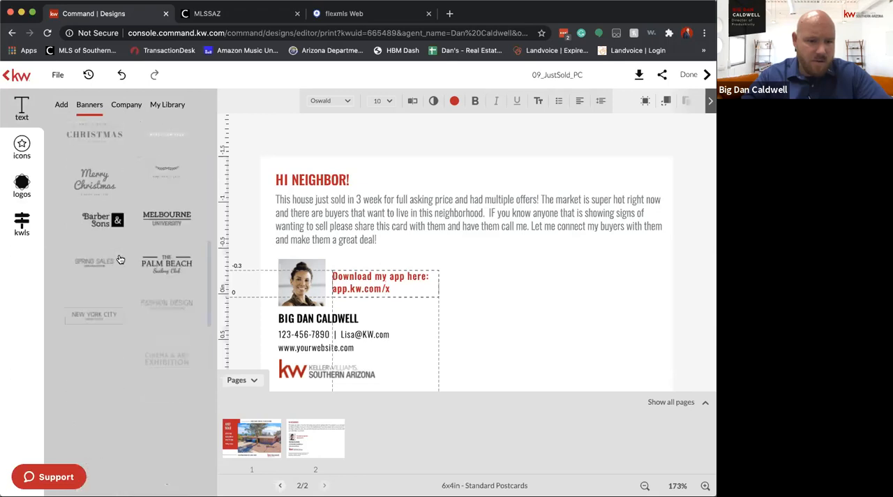
scroll(120, 259, "up", 10)
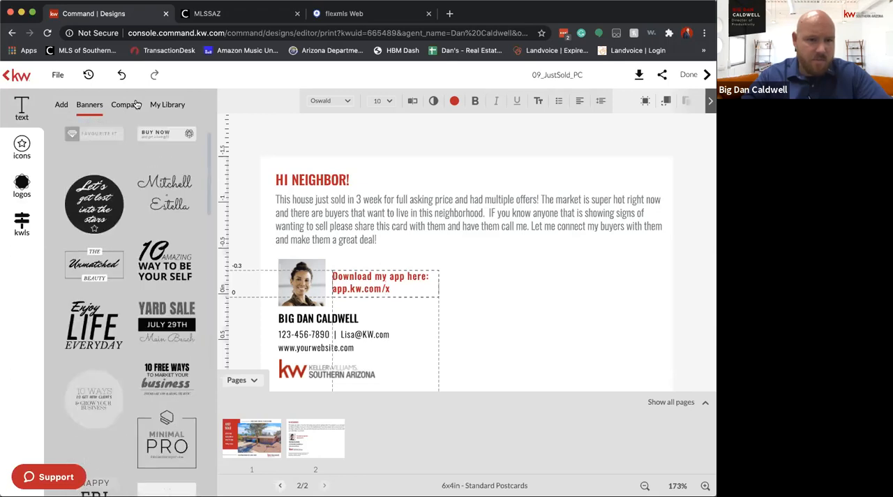
left_click(126, 104)
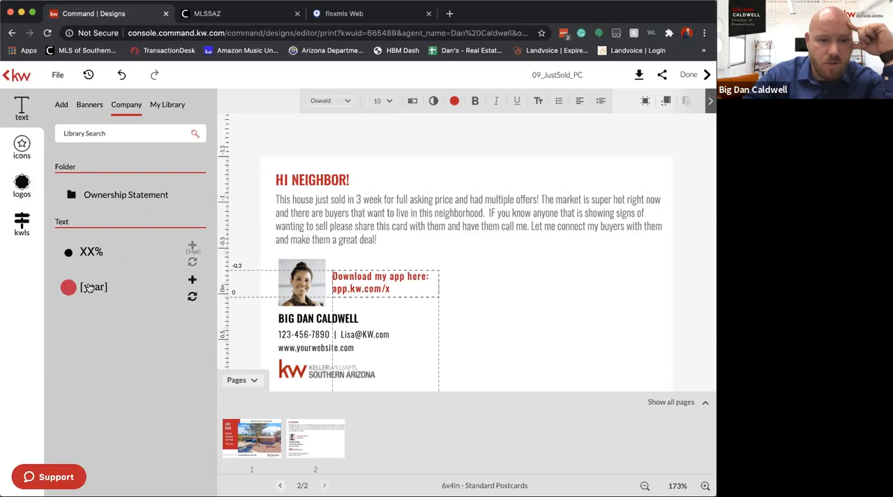
left_click(21, 148)
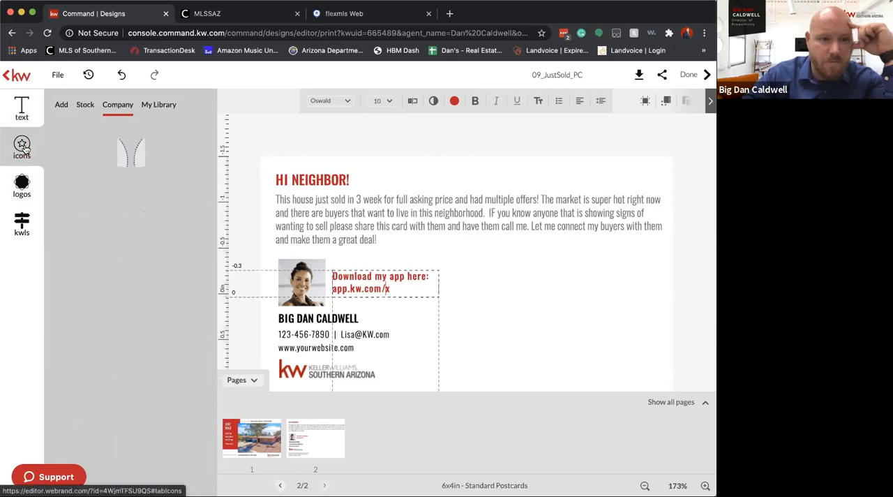
left_click(22, 187)
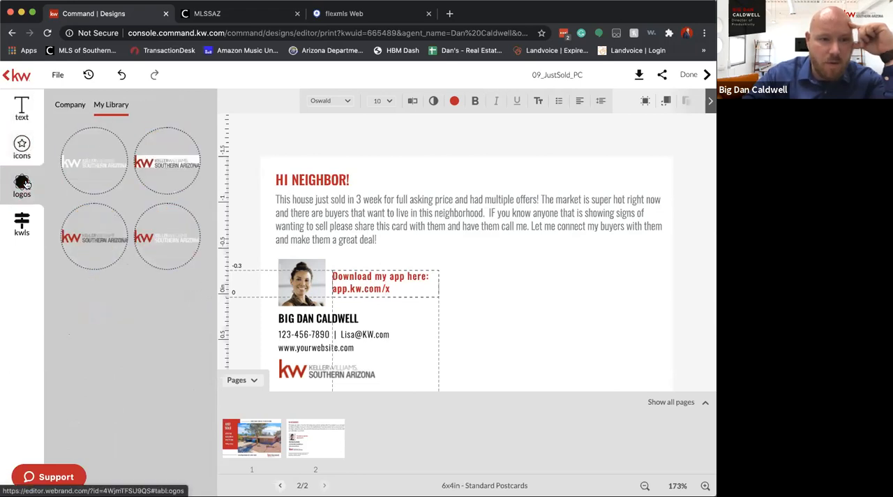
Look through the listing's photos and the saved entries in the personal text library
left_click(21, 223)
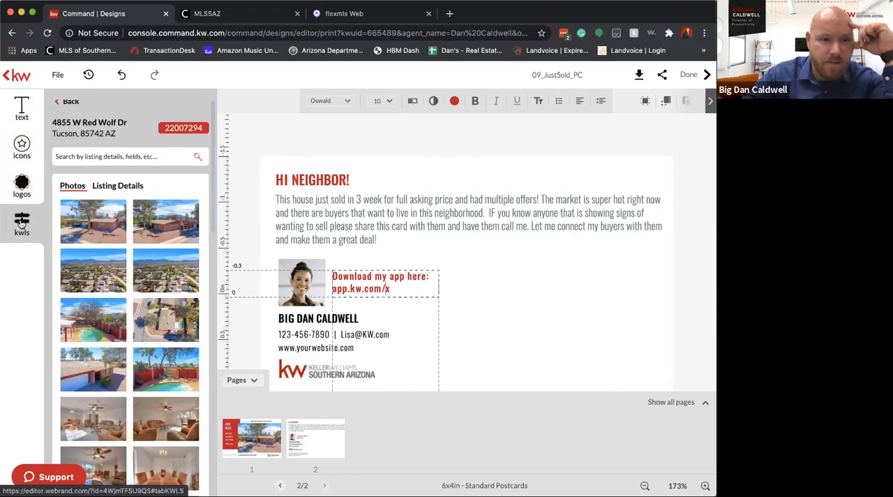
left_click(22, 115)
left_click(167, 110)
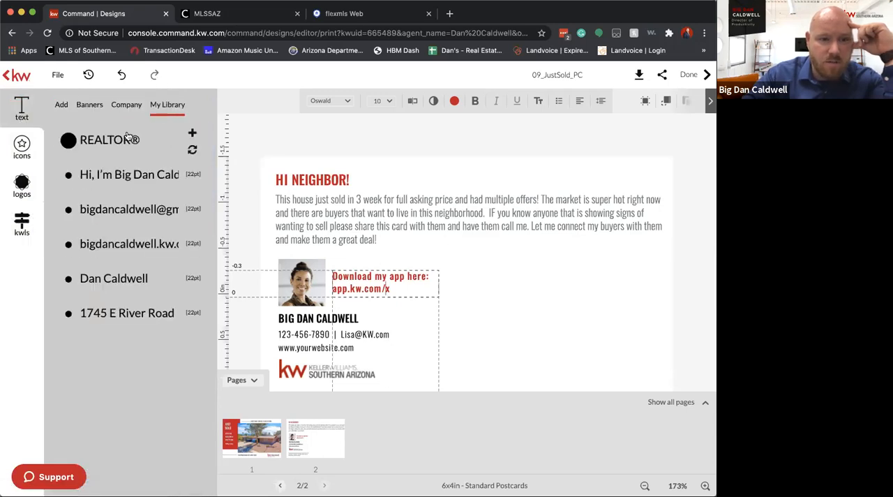
mouse_move(156, 174)
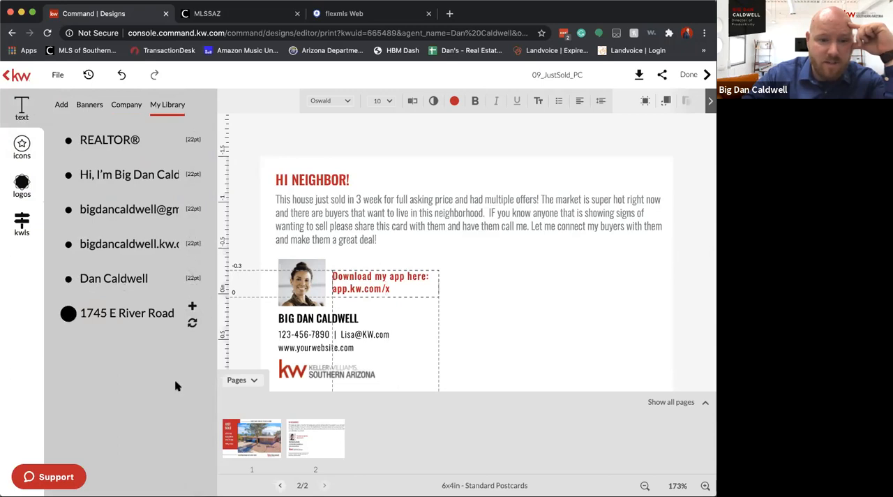
left_click(316, 347)
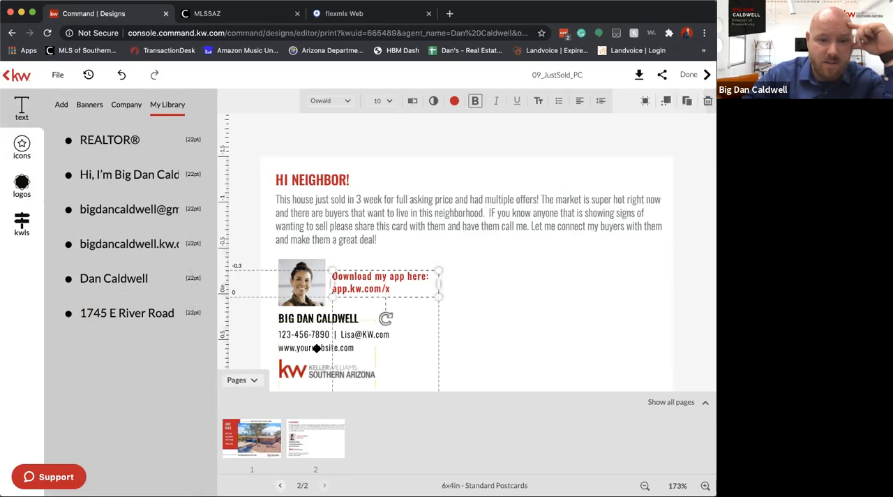
Select the placeholder headshot and look through the company App Images folder, saved text and company icons
left_click(301, 282)
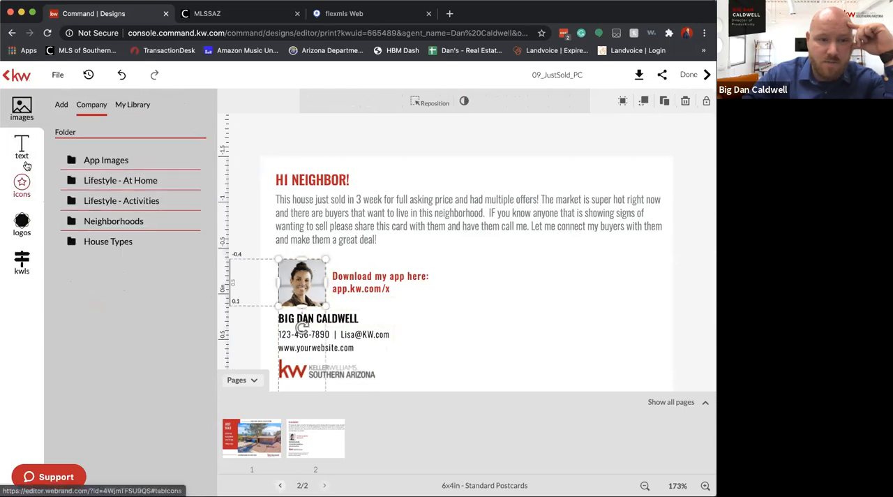
left_click(110, 162)
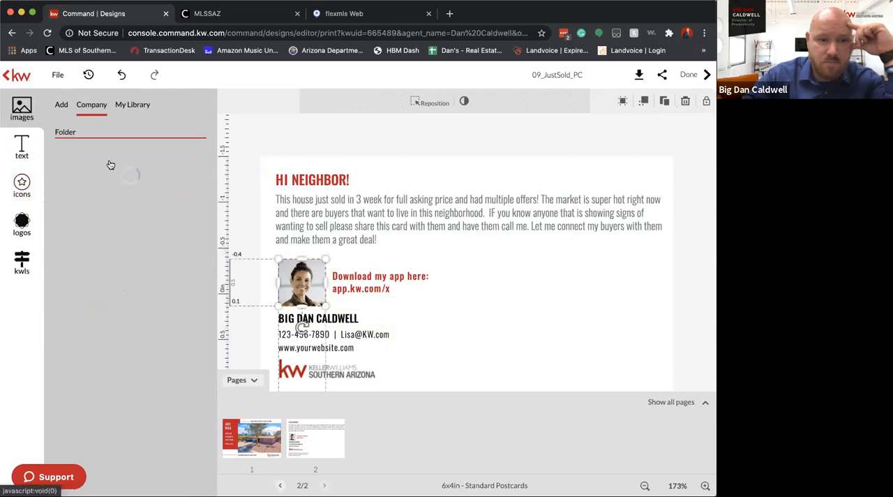
scroll(152, 271, "down", 1)
scroll(152, 271, "down", 7)
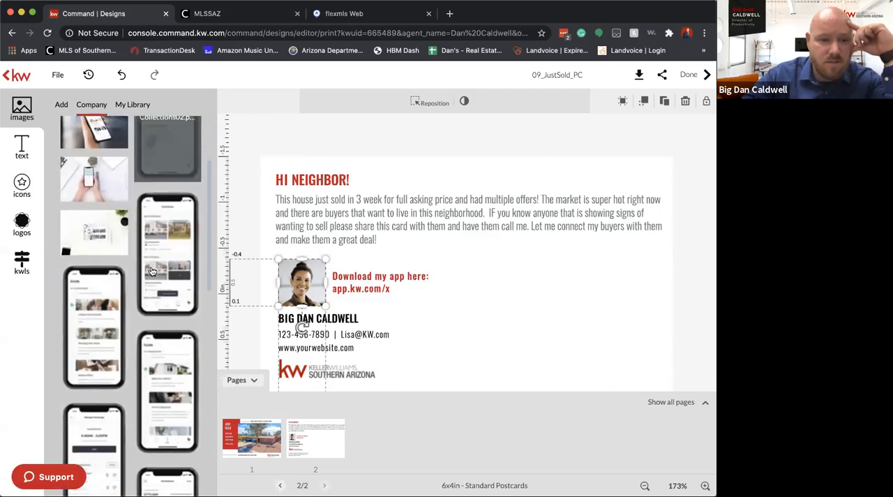
scroll(152, 270, "up", 8)
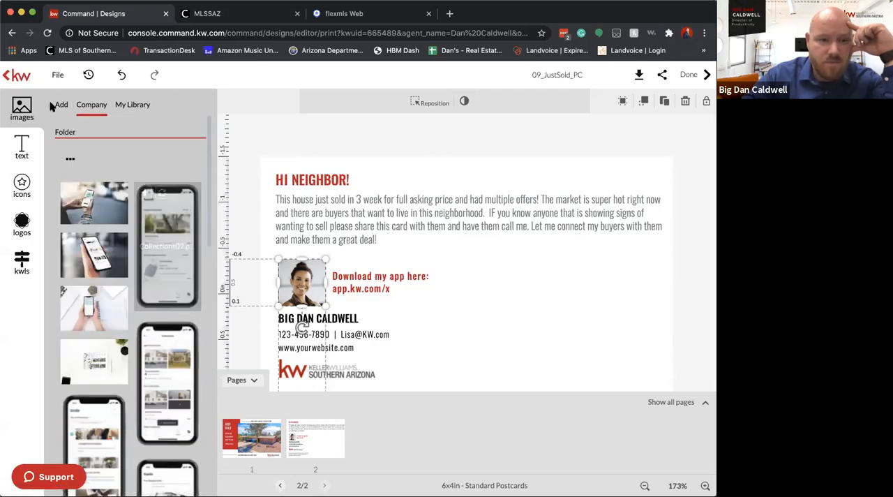
left_click(23, 154)
left_click(23, 227)
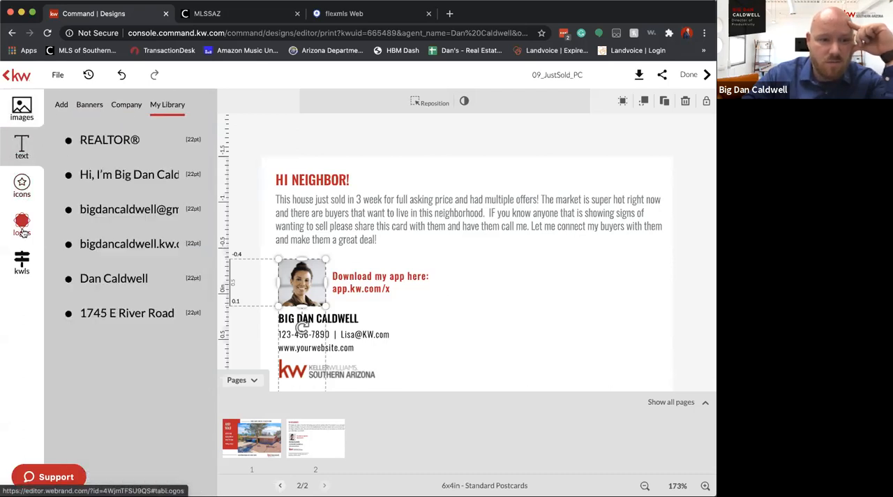
left_click(23, 187)
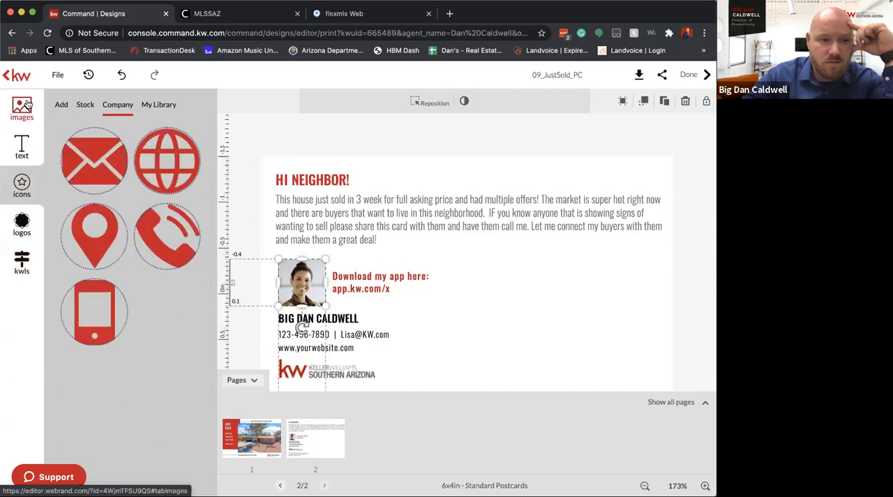
Replace the placeholder headshot with the agent's full-length, arm-extended photo from the personal image library
left_click(25, 105)
left_click(132, 108)
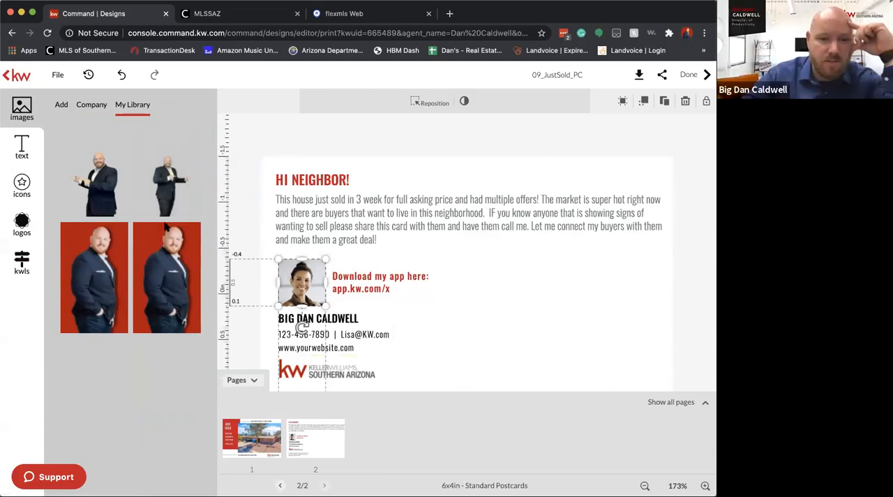
key("Delete")
left_click(299, 282)
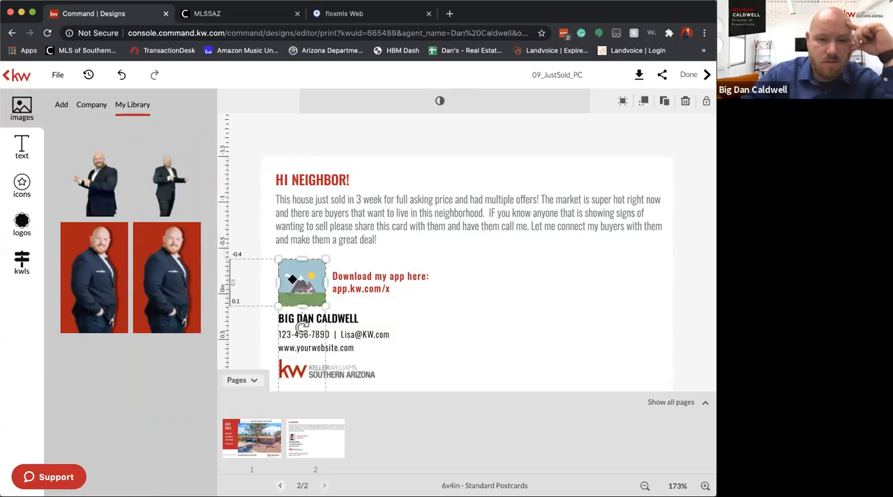
left_click(122, 187)
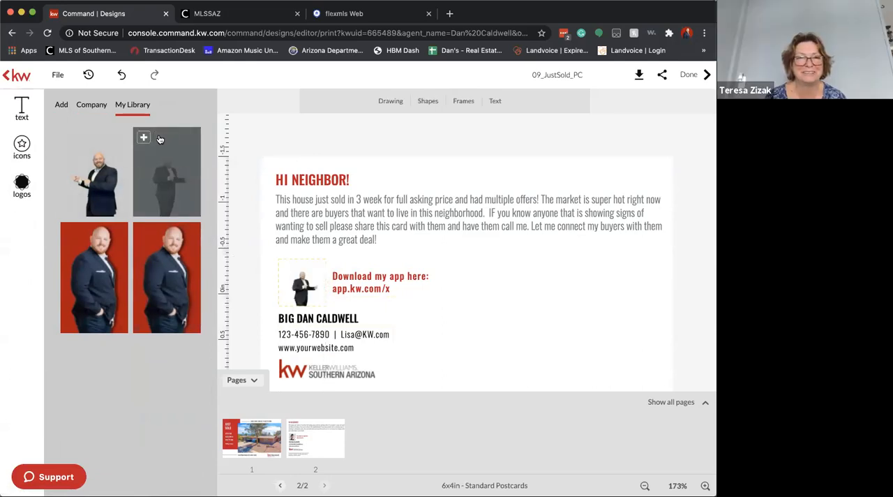
left_click(299, 285)
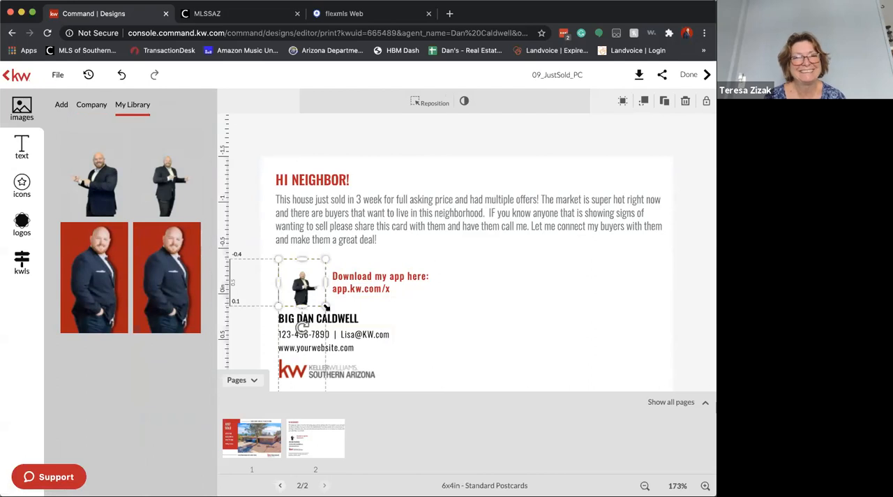
left_click(306, 280)
double_click(305, 280)
left_click_drag(325, 313, 343, 337)
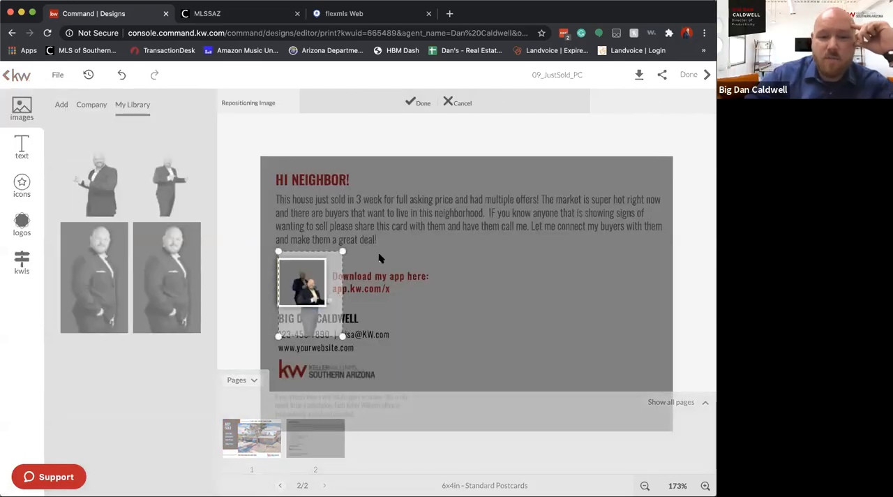
left_click(449, 104)
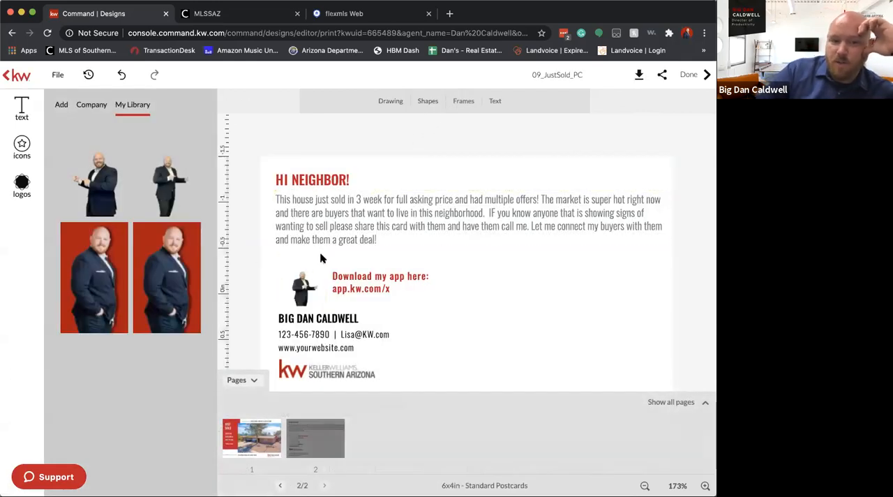
Enlarge and reposition the agent's photo within its frame so the head and upper body fill it
left_click(310, 293)
double_click(310, 293)
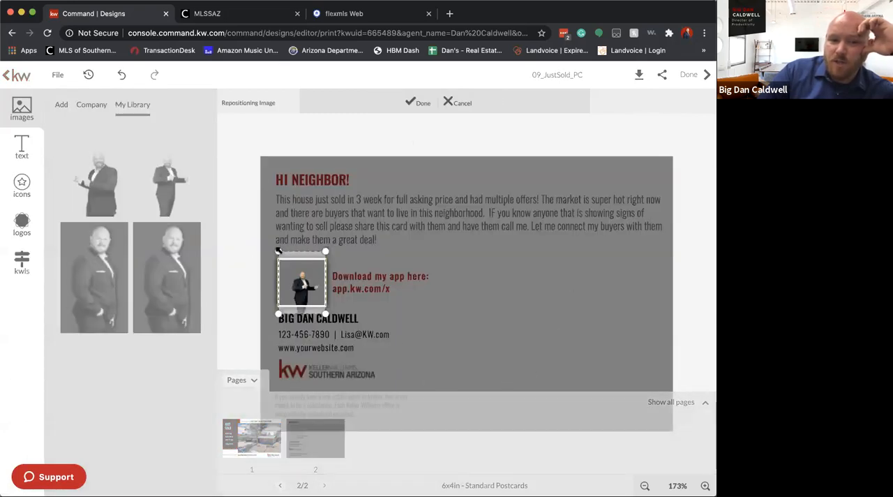
left_click_drag(277, 250, 256, 223)
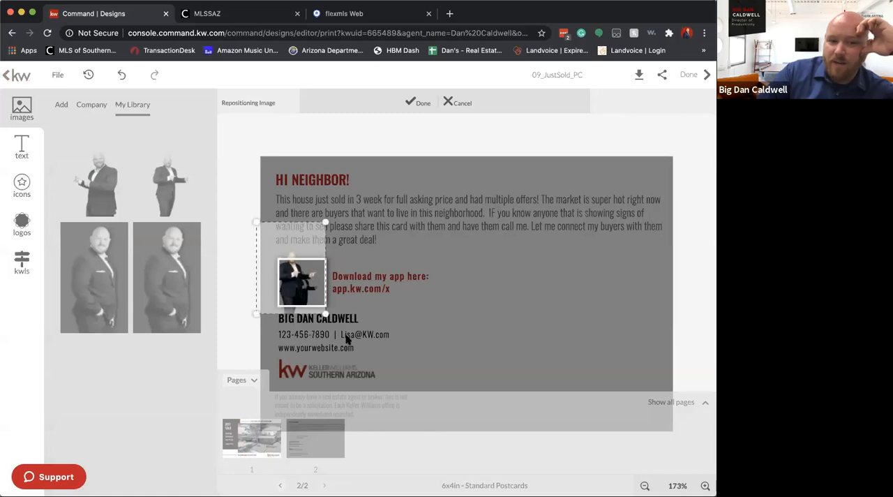
mouse_move(337, 323)
left_mouse_down()
mouse_move(341, 336)
mouse_move(333, 322)
left_mouse_up()
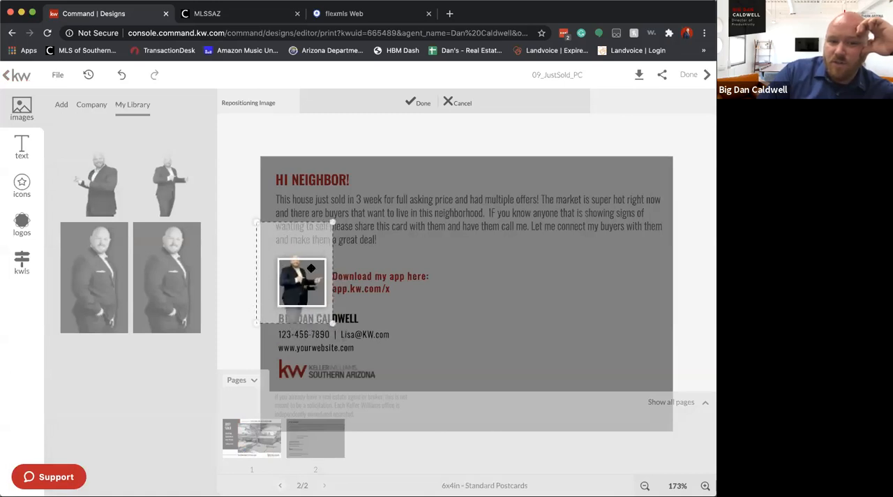
left_click_drag(310, 276, 311, 284)
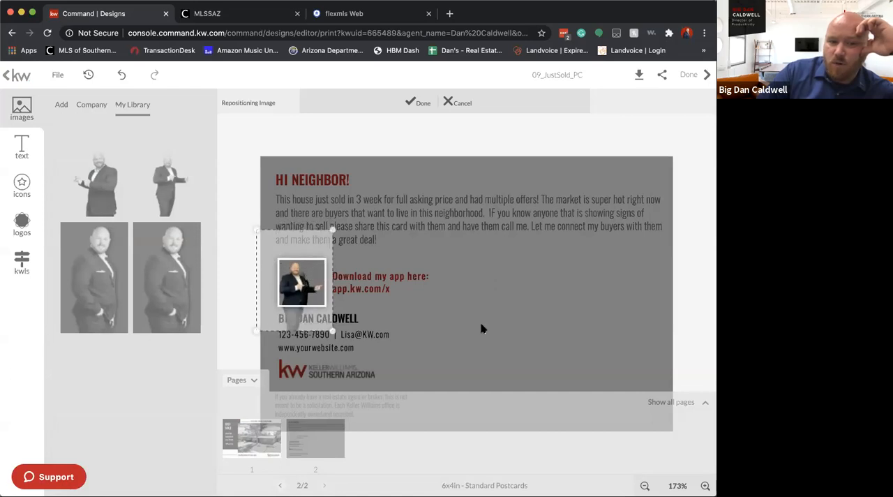
left_click(418, 101)
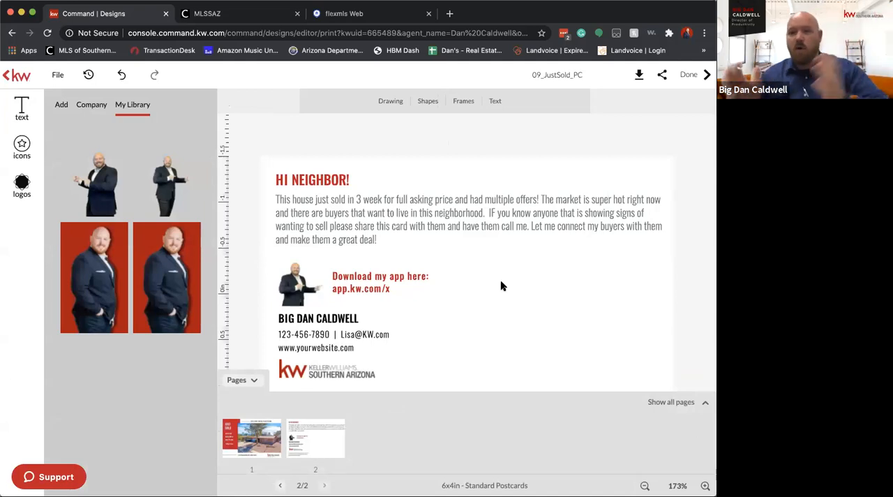
left_click(298, 289)
left_click_drag(323, 304, 375, 355)
left_click_drag(349, 298, 322, 285)
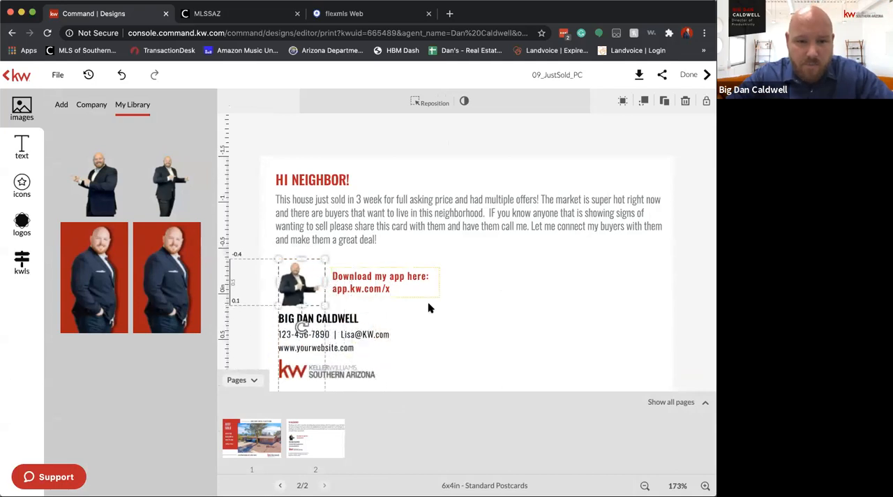
left_click(429, 308)
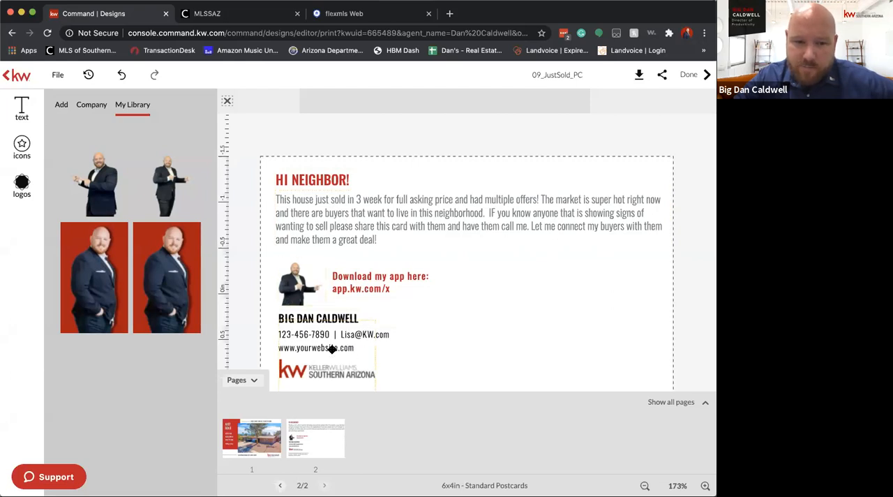
Send the Keller Williams Southern Arizona logo to the bottom layer and select the contact details text box above it
left_click(322, 347)
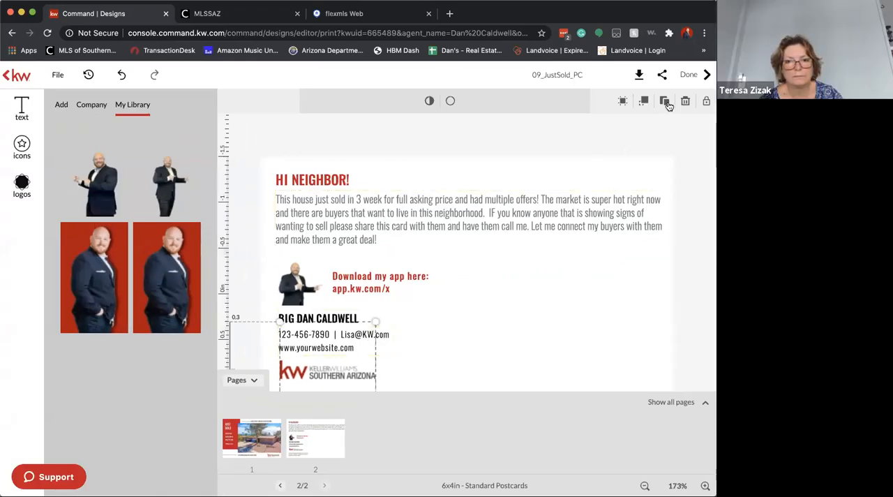
left_click(643, 102)
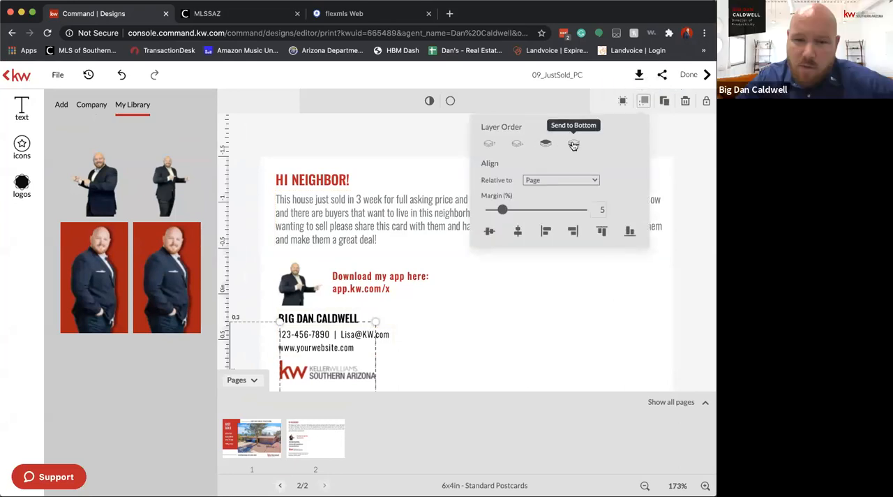
left_click(497, 304)
left_click(380, 347)
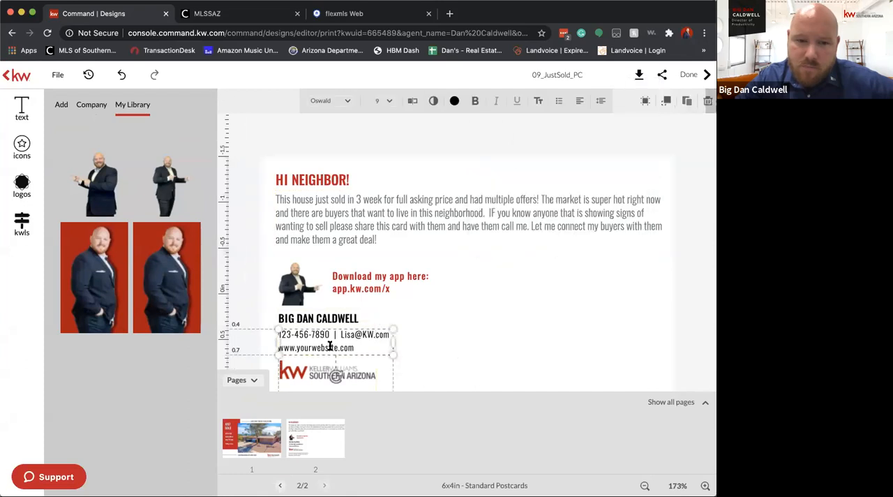
Move the Keller Williams Southern Arizona logo slightly up, closer to the website line, and check its arrange options
left_click(353, 373)
left_click_drag(368, 361, 364, 356)
left_click(452, 350)
left_click(338, 373)
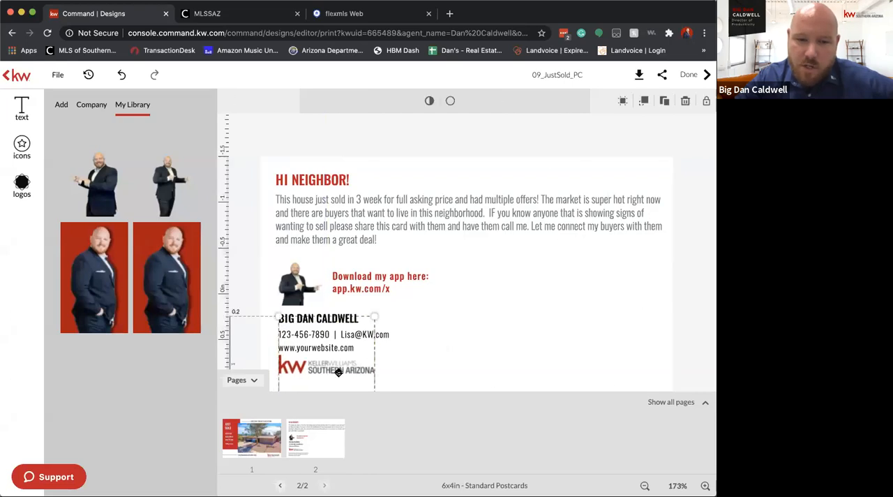
left_click(643, 102)
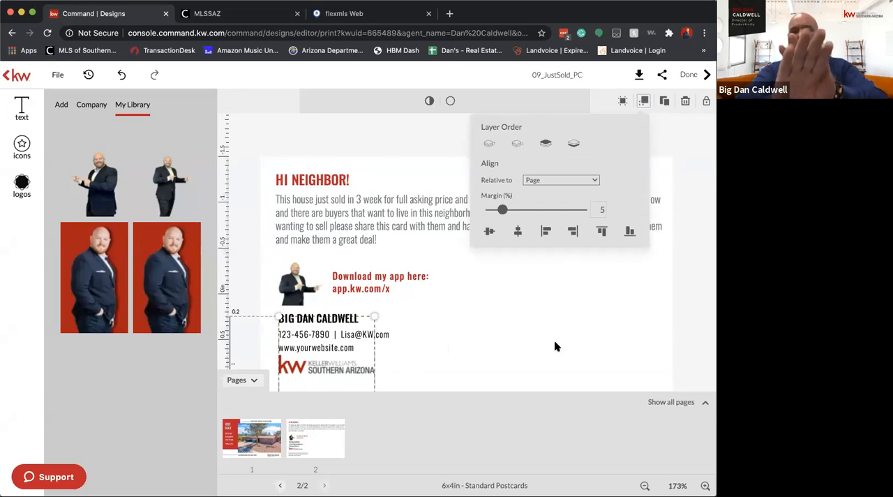
left_click(377, 355)
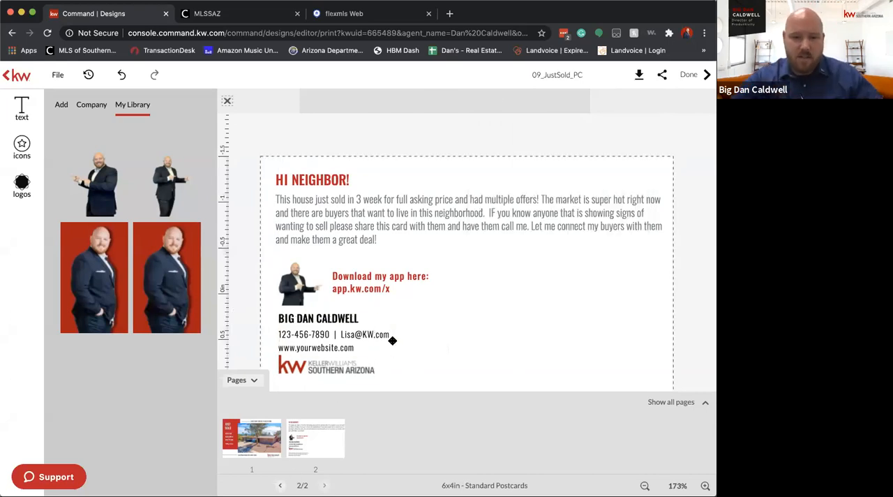
Replace "yourwebsite" in the contact details web address with the agent's own domain name in capital letters
left_click(329, 351)
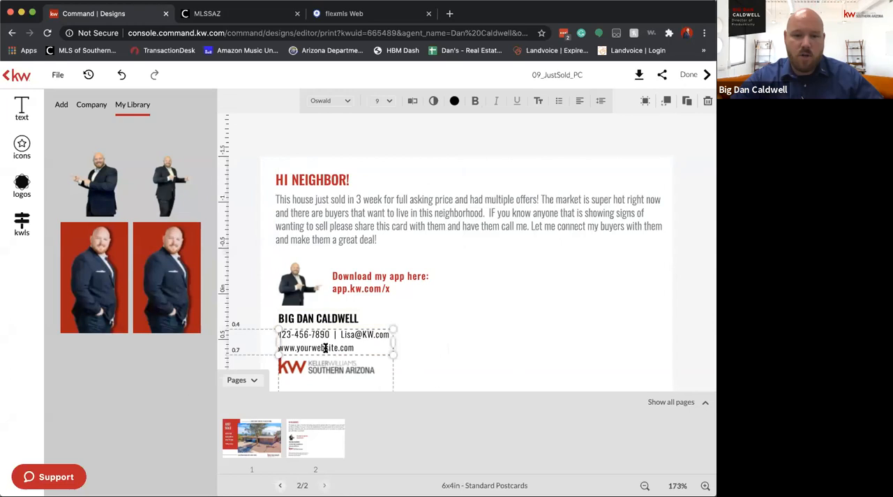
left_click_drag(297, 348, 330, 346)
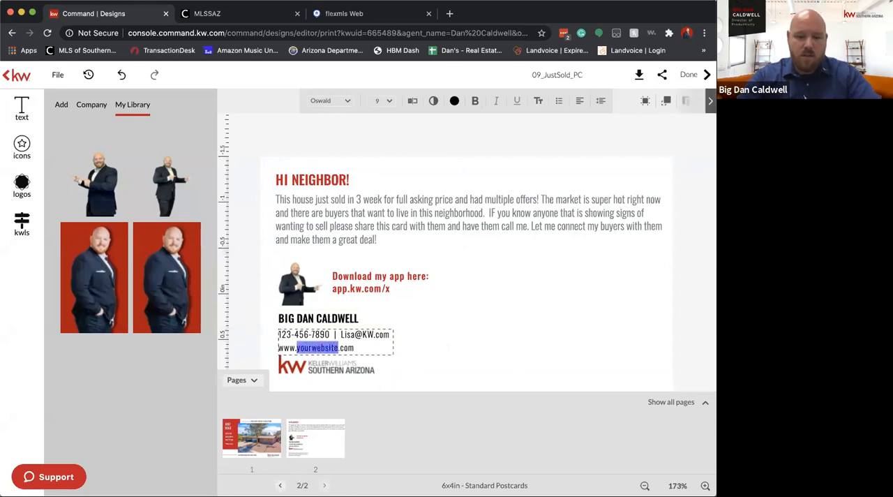
type("BIGDANCALDWELL")
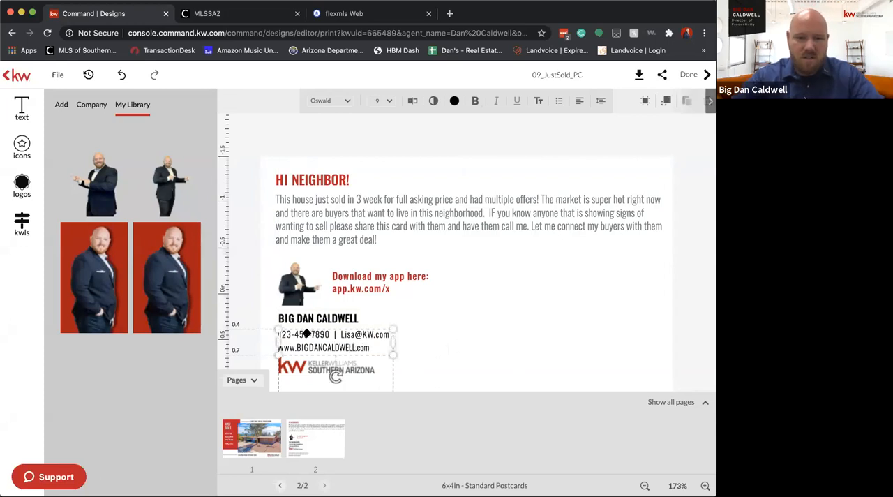
Replace the placeholder phone number in the contact details with the agent's phone number, separated by periods
left_click_drag(330, 333, 278, 334)
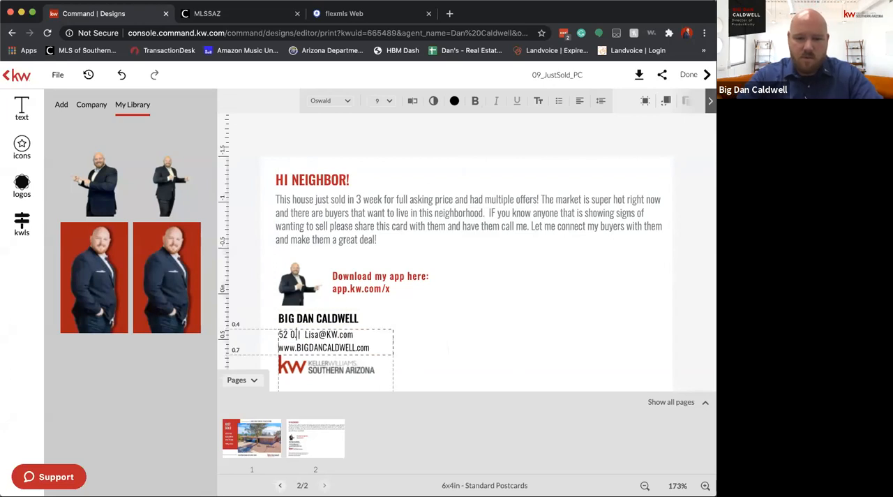
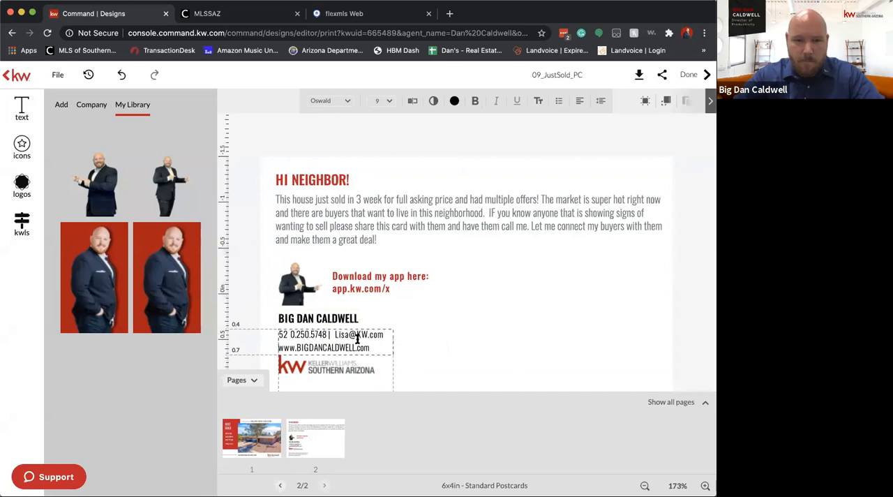
Replace the placeholder name in the contact details e-mail address with the agent's own e-mail name in capital letters
left_click_drag(335, 334, 345, 334)
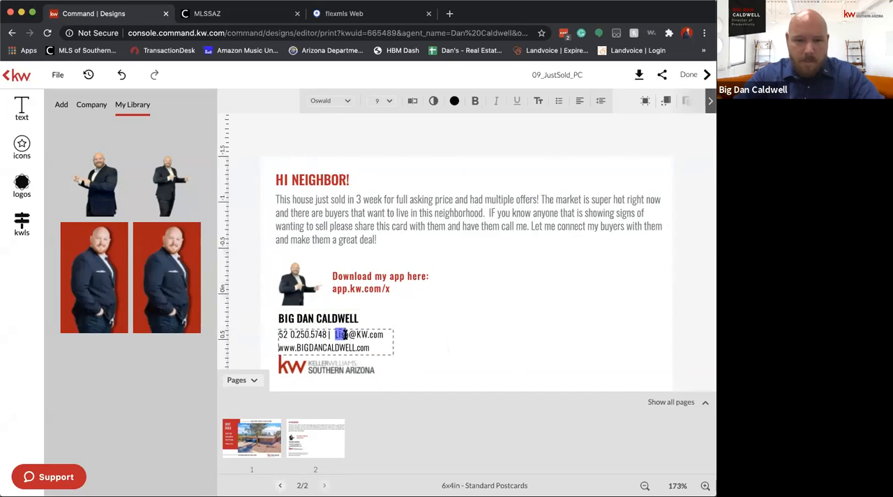
type("BIGD")
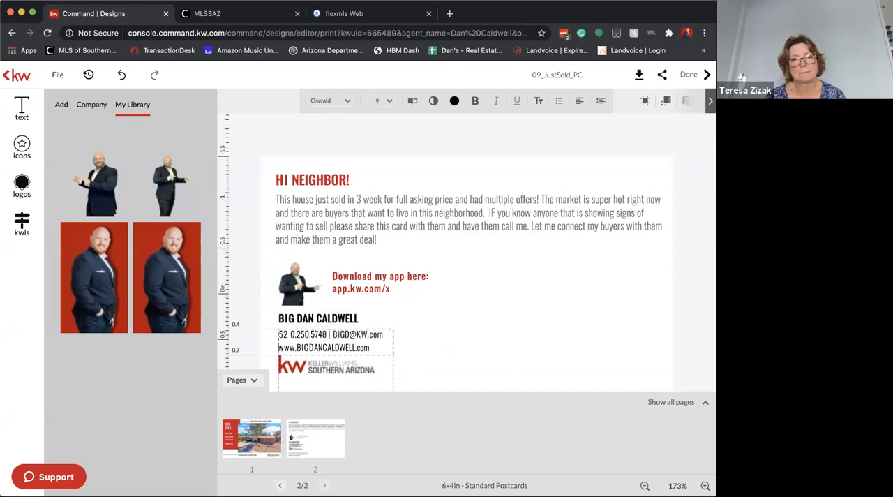
left_click(433, 337)
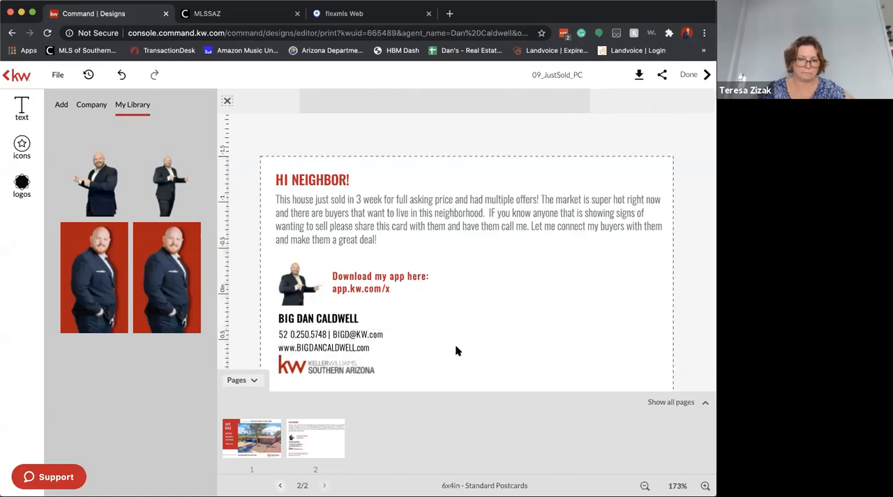
Correct the stray gap within the area code of the agent's phone number in the contact details
left_click(293, 336)
key("BackSpace")
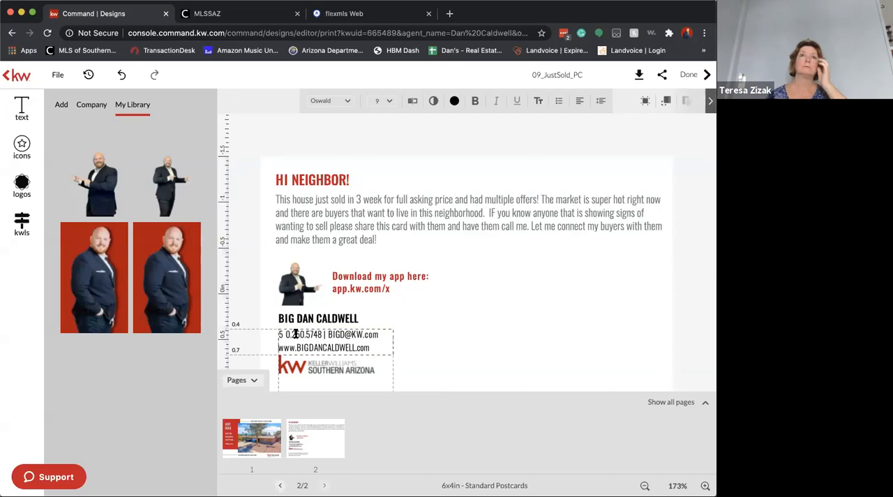
type("2")
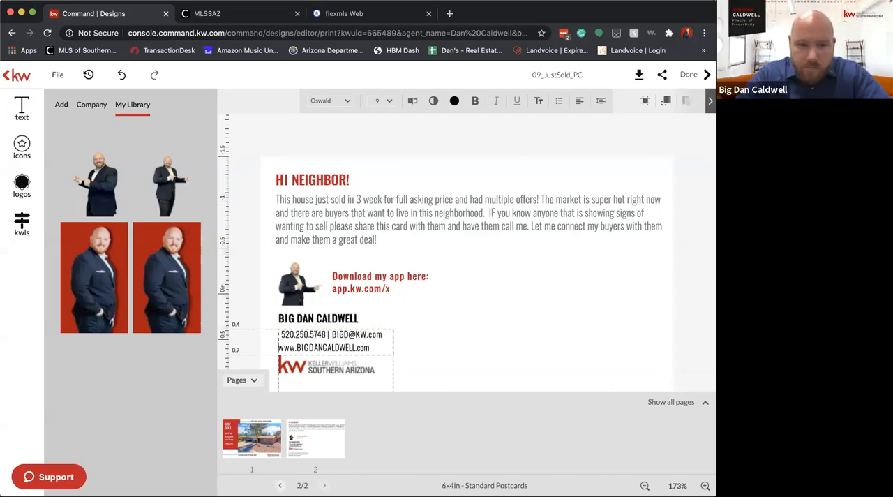
left_click(486, 349)
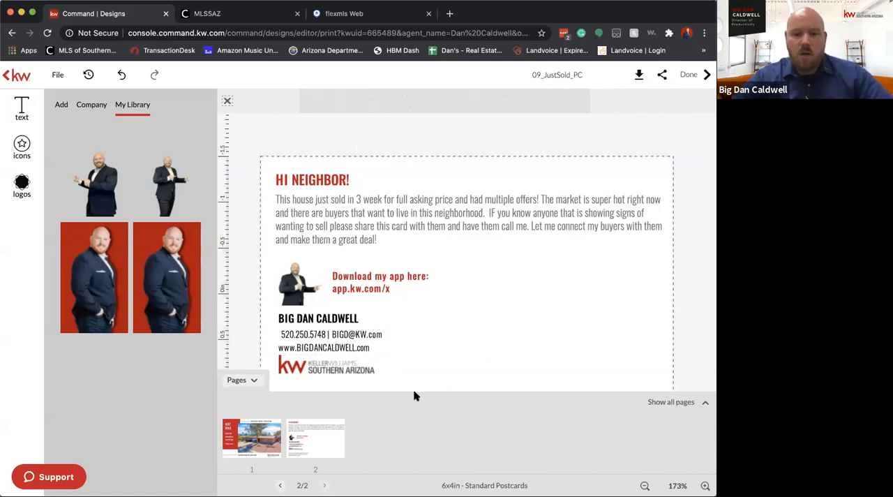
Review the postcard's front and back pages and finish the design, returning to the design templates
left_click(268, 432)
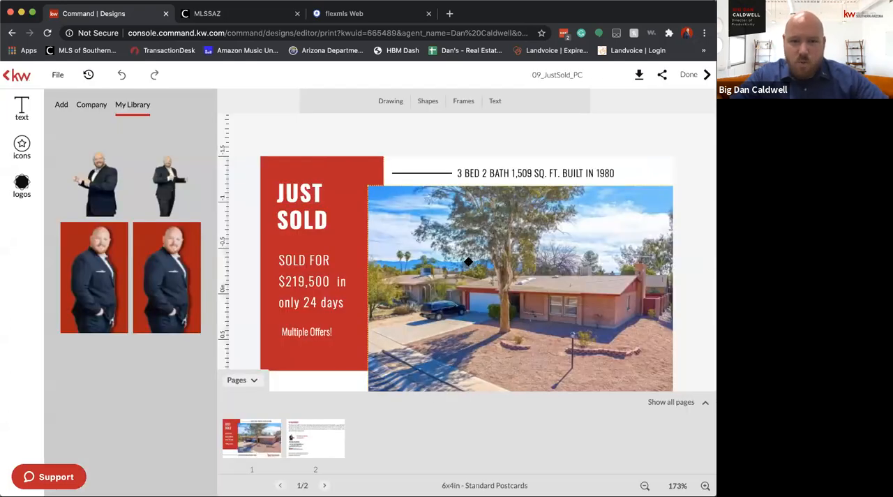
left_click(465, 259)
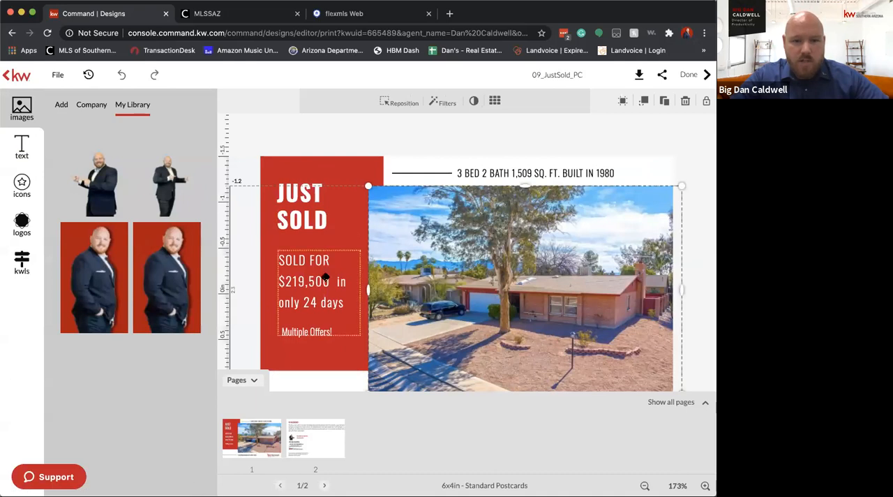
left_click(303, 440)
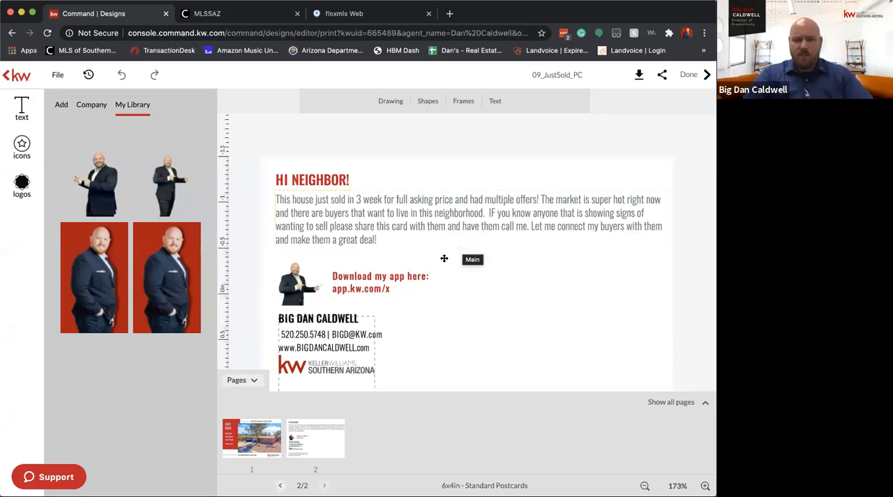
left_click(689, 79)
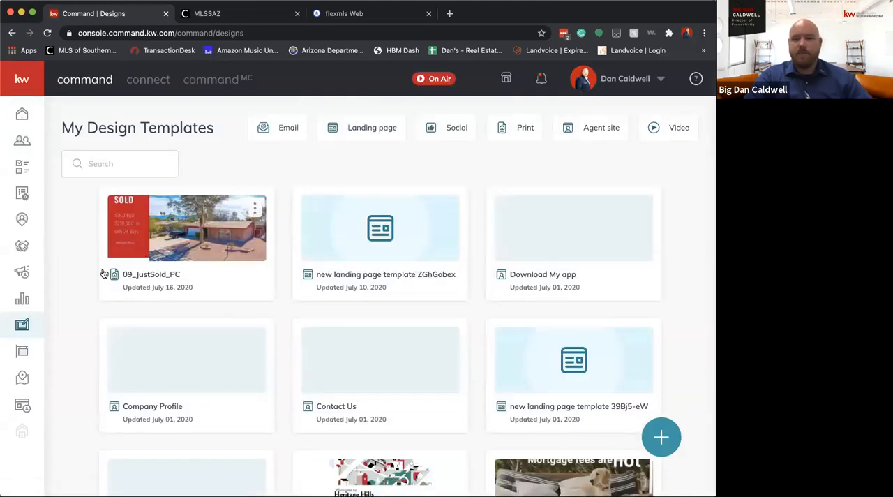
Rename the 09_JustSold_PC design template to "TEST TEST TEST"
left_click(255, 209)
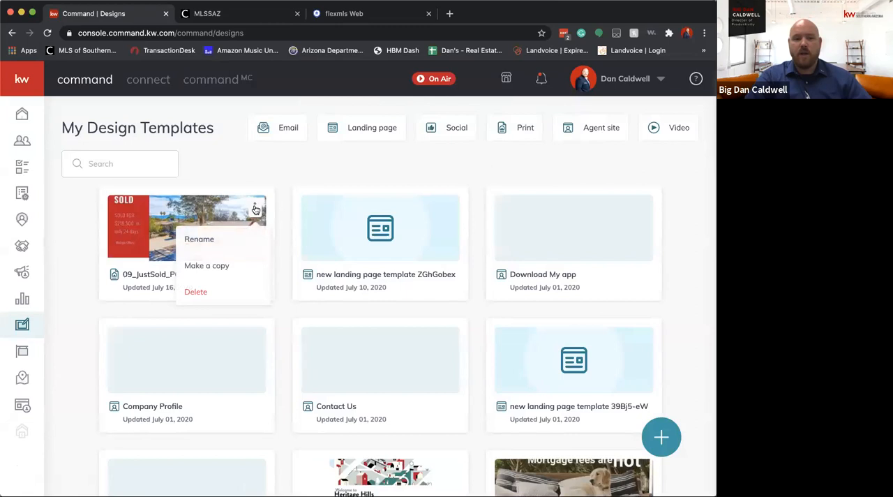
left_click(201, 239)
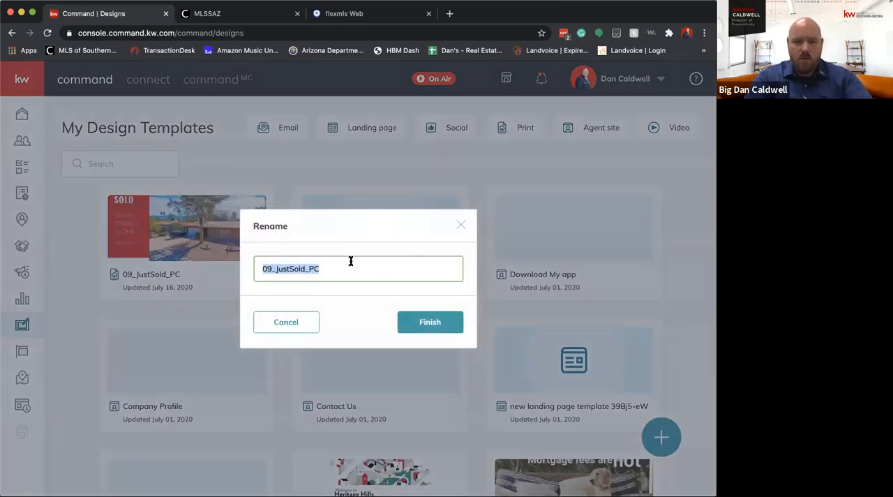
type("TEST TEST TEST")
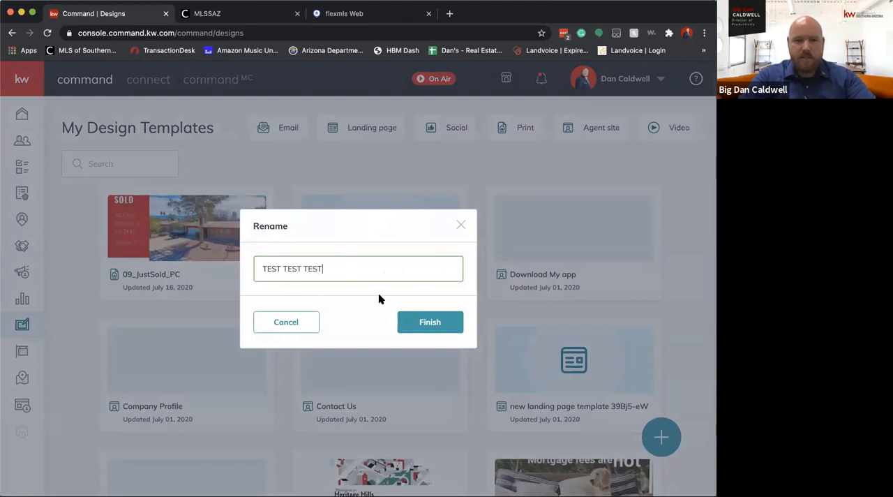
left_click(426, 323)
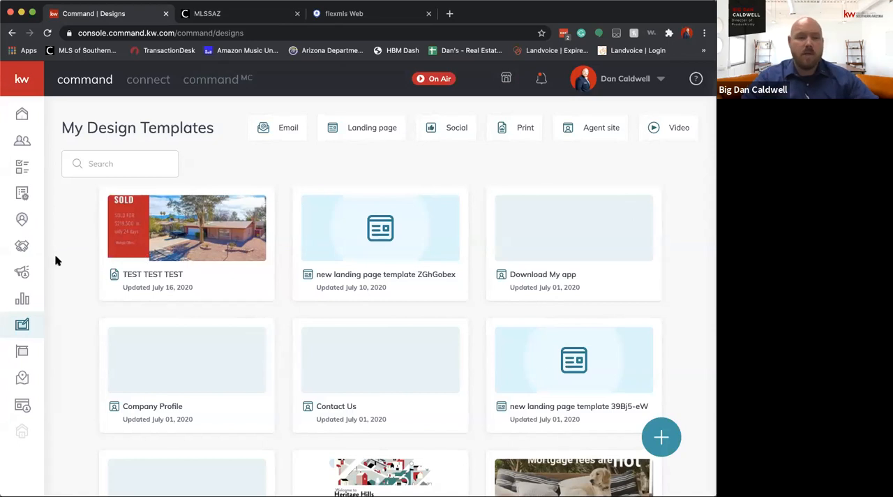
Go to Campaigns and start a new campaign of the Direct Mail type
left_click(23, 273)
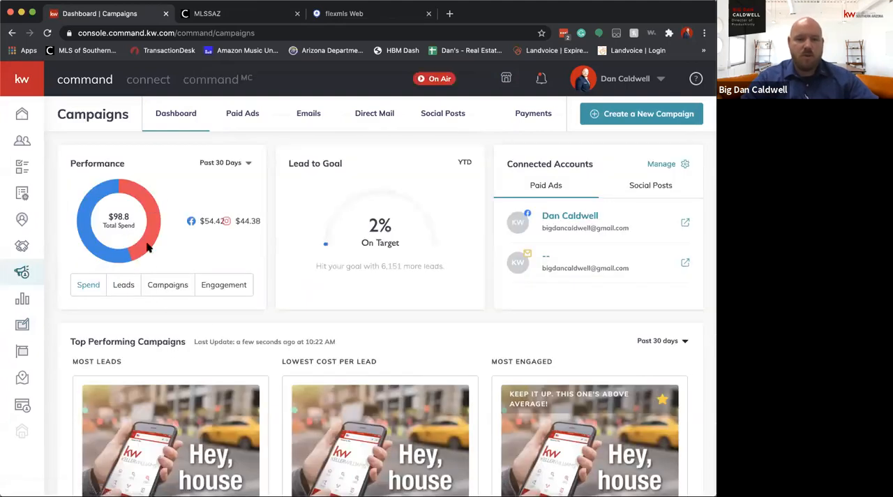
scroll(512, 420, "down", 3)
scroll(510, 417, "up", 3)
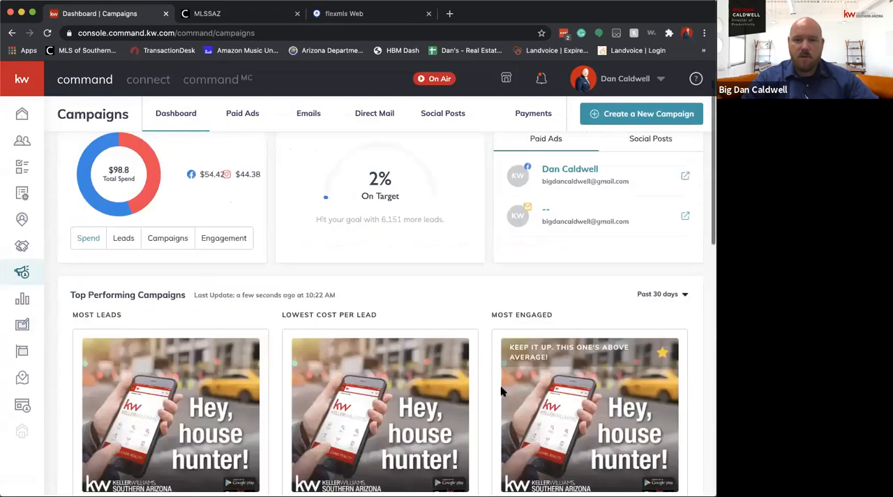
left_click(645, 116)
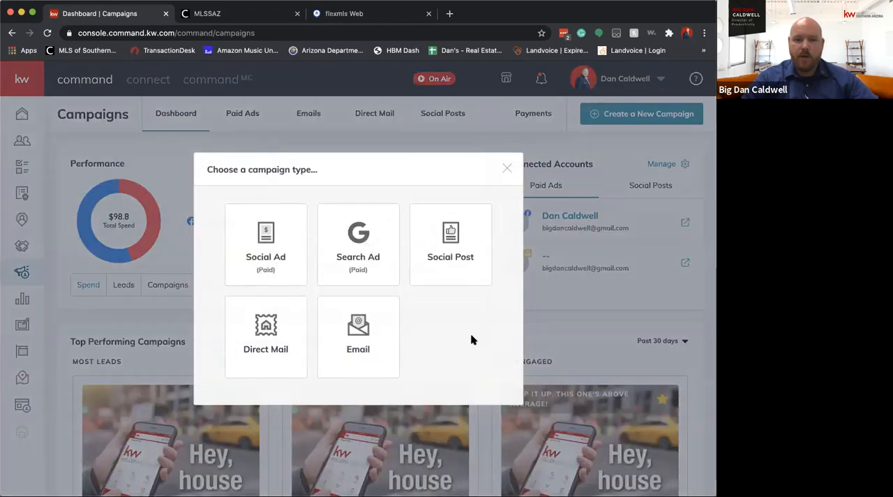
left_click(262, 324)
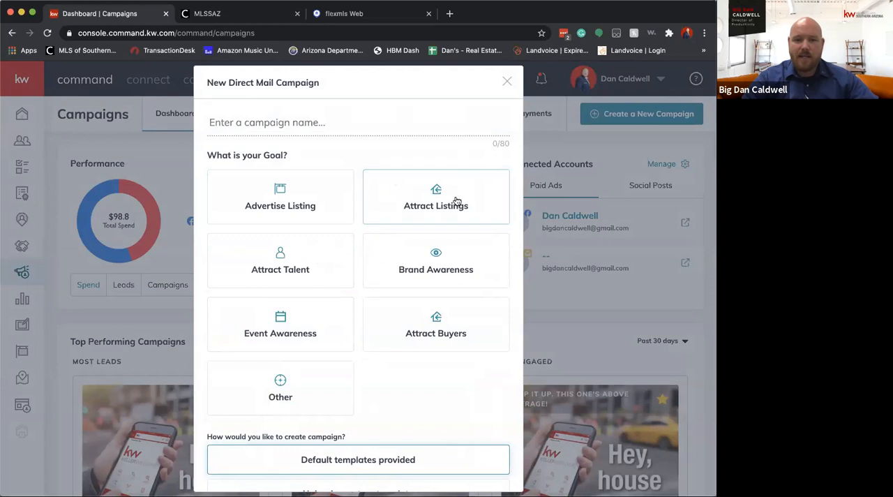
Set the direct mail campaign's goal to Attract Listings and name it "Red Wolf Just Sold"
left_click(414, 196)
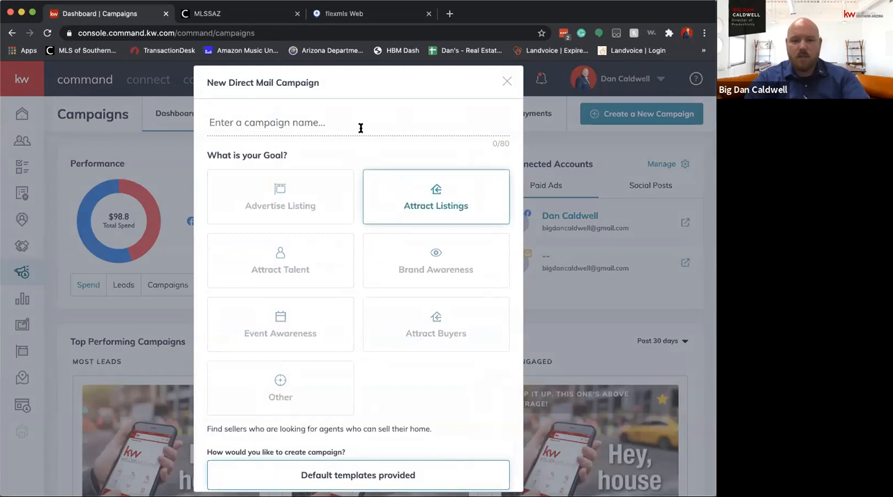
type("RED WOLF J")
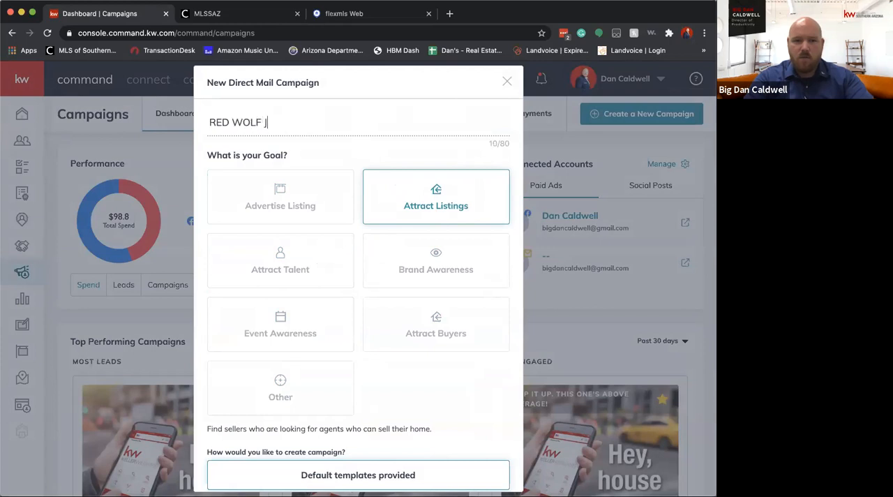
type("UST SOL")
key("BackSpace")
key("BackSpace")
key("BackSpace")
key("BackSpace")
key("BackSpace")
type("Red Wolf Just s")
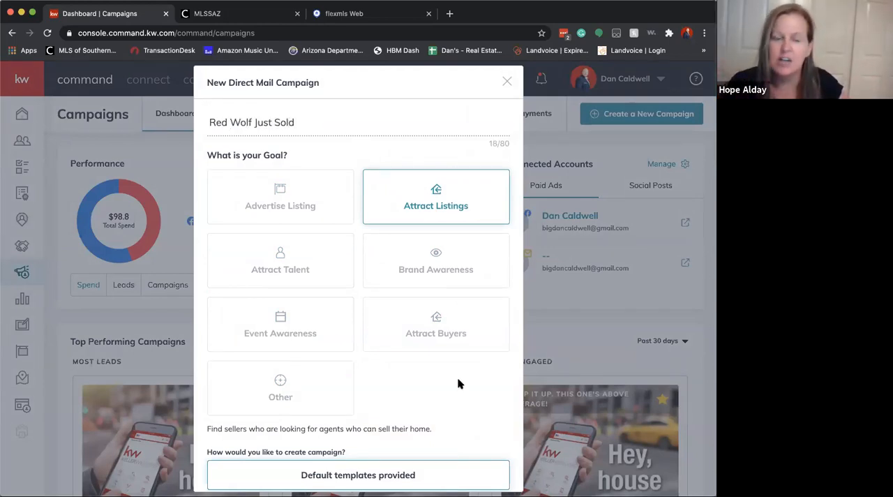
Compare the custom and default template options, choose Default templates provided, and set up the campaign
scroll(457, 383, "down", 1)
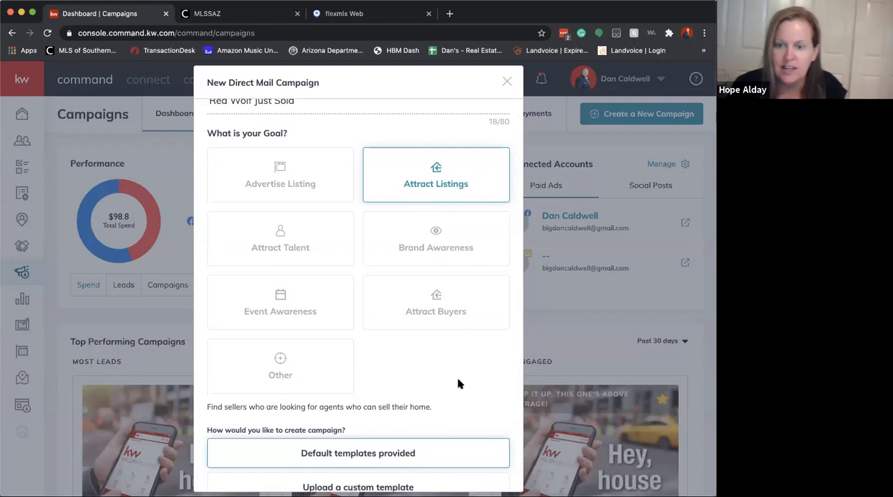
scroll(457, 383, "up", 1)
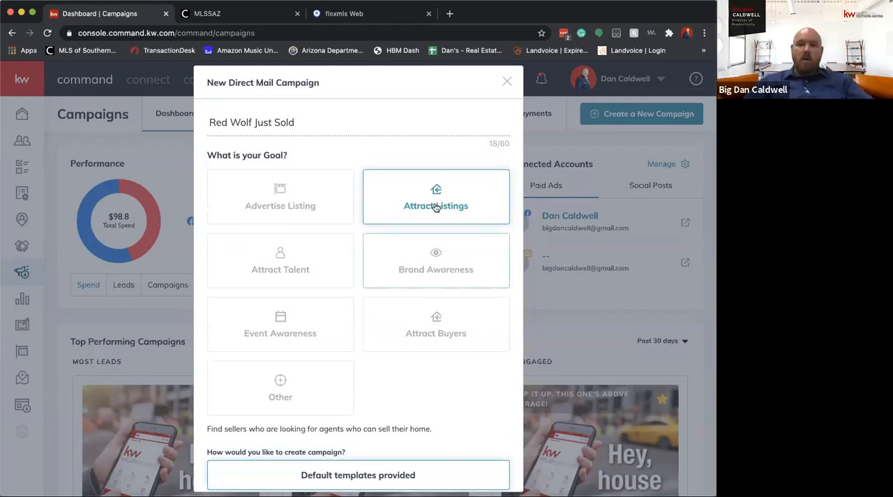
scroll(447, 313, "down", 3)
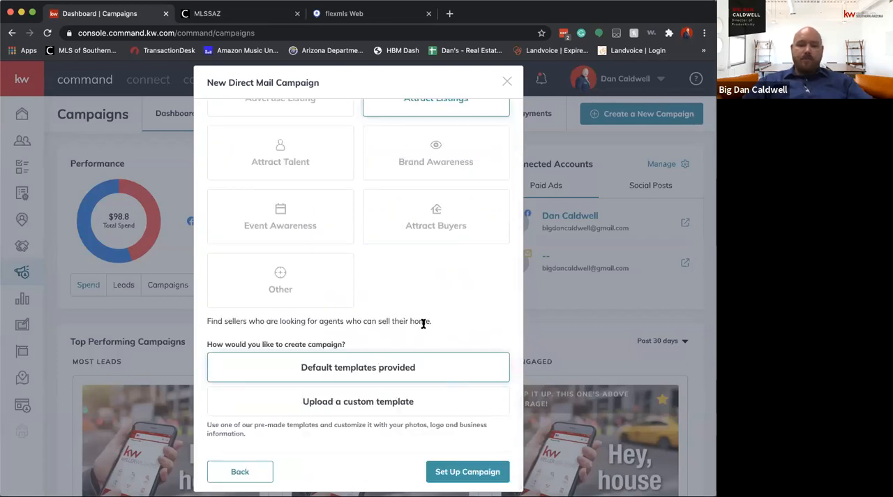
left_click(411, 402)
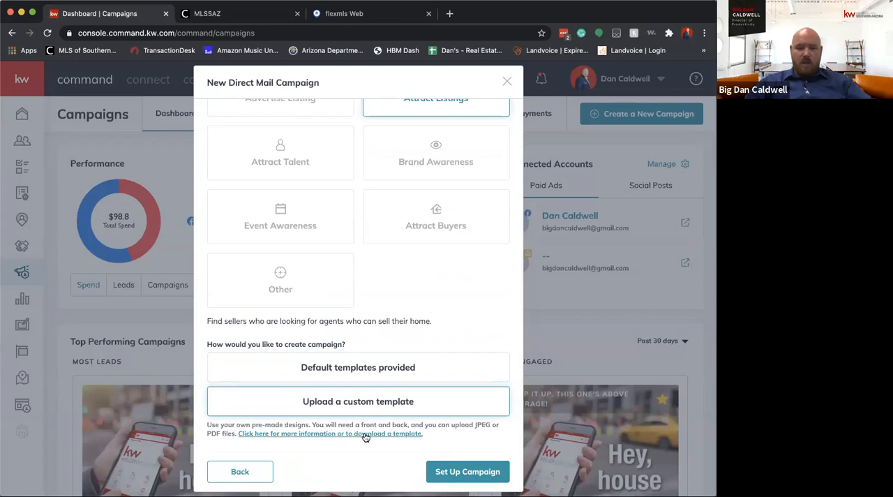
left_click(394, 374)
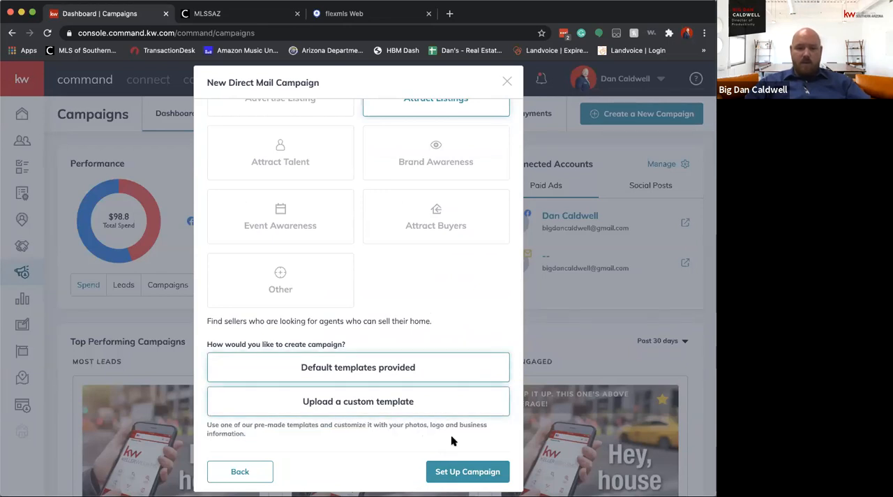
left_click(463, 471)
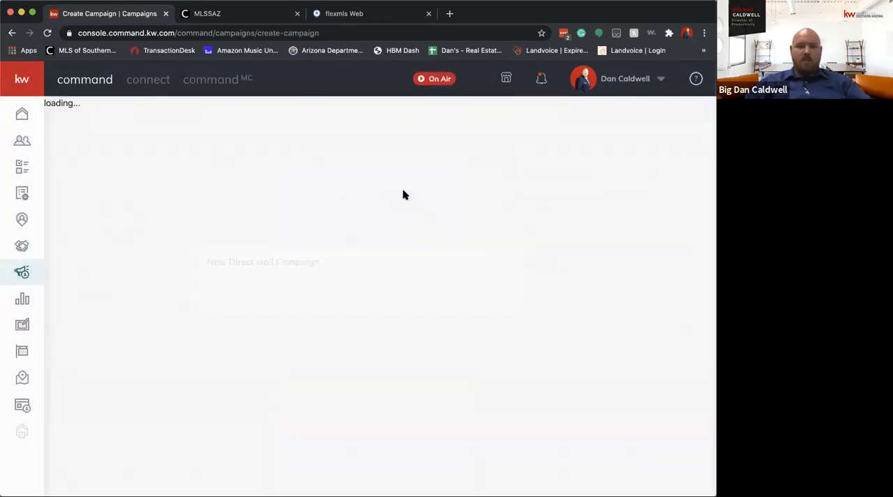
Open the listing selection from Listing Details and enter the sold property's street address in the property address search
left_click(101, 223)
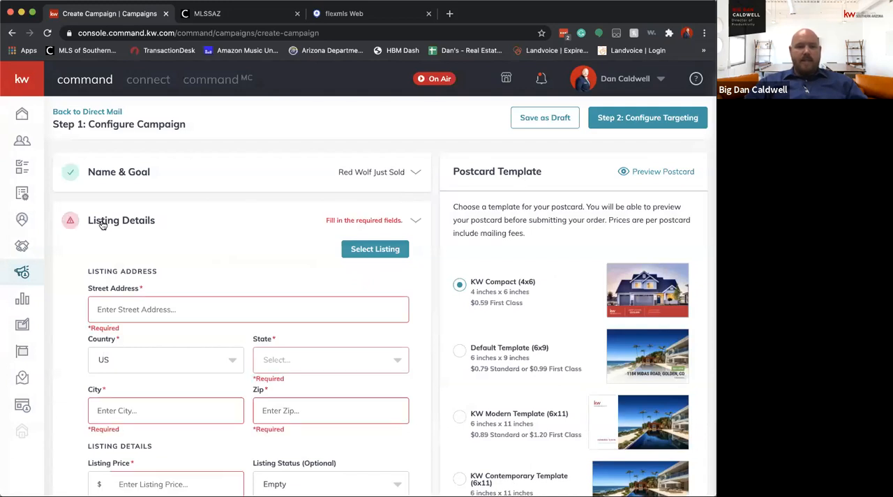
left_click(72, 223)
left_click(370, 258)
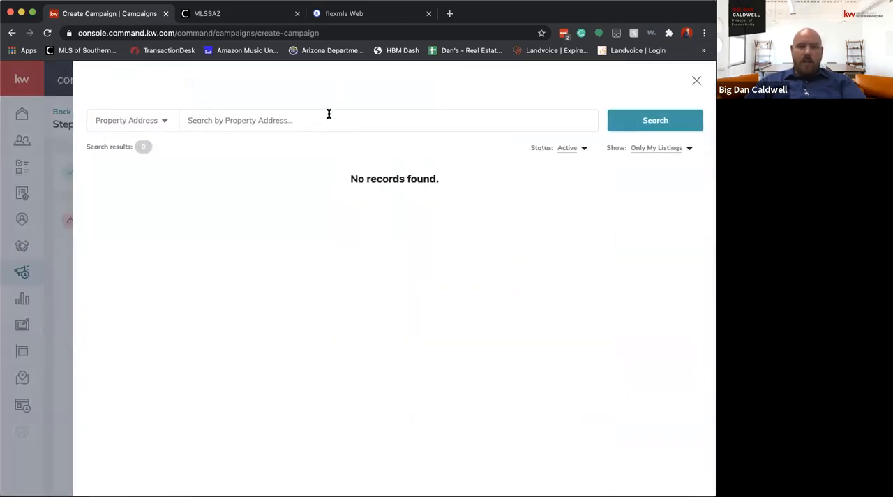
left_click(328, 114)
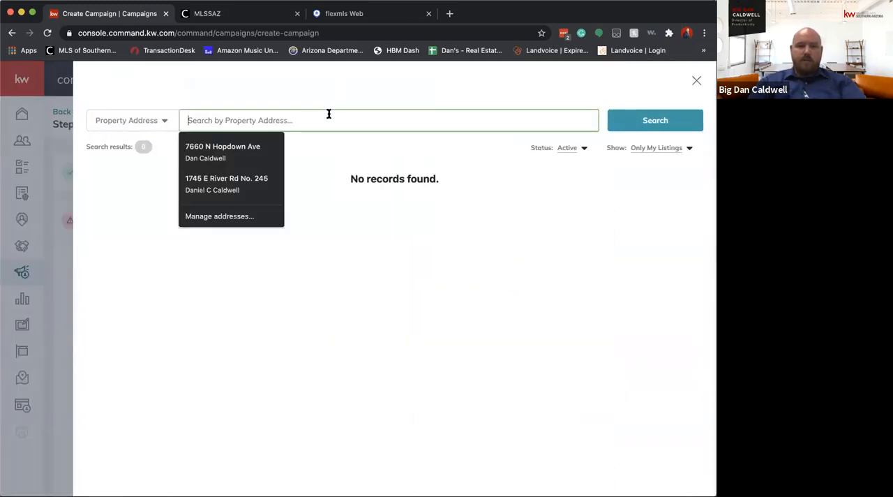
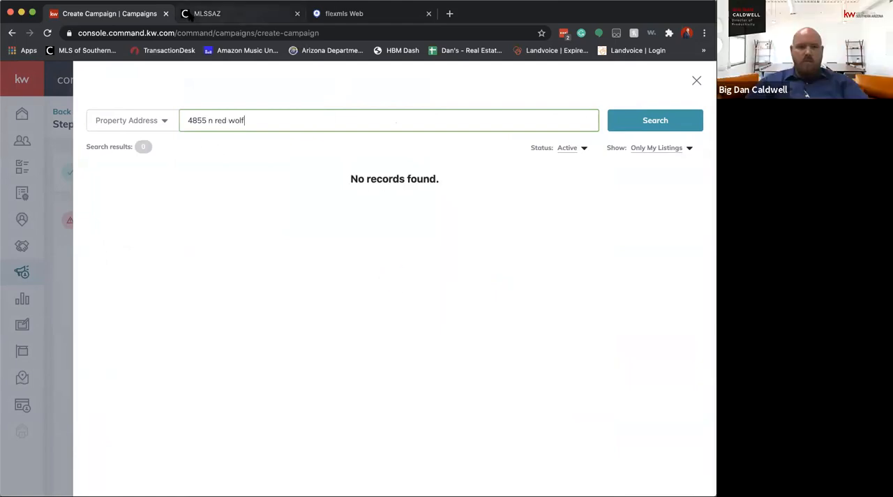
Switch to flexmls and replace the previous search text with "redwold" to look up the sold property
left_click(332, 18)
left_click(179, 75)
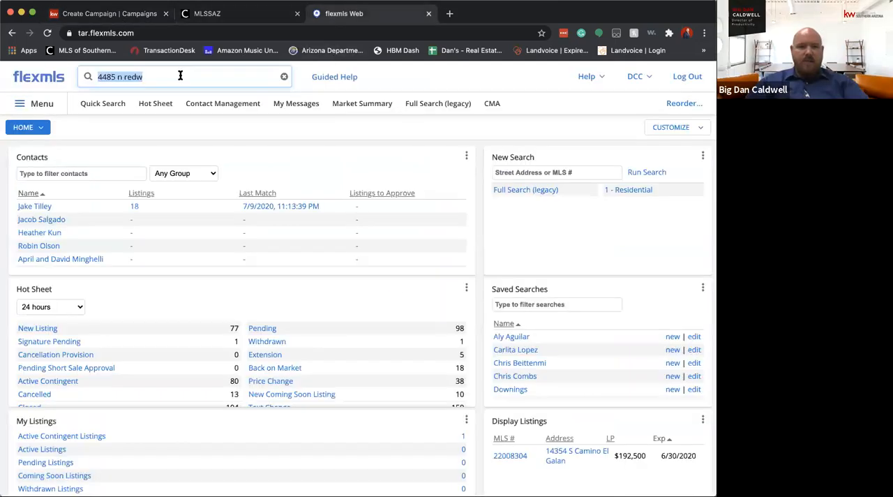
left_click(179, 76)
key("BackSpace")
key("BackSpace")
key("super+a")
type("redwold")
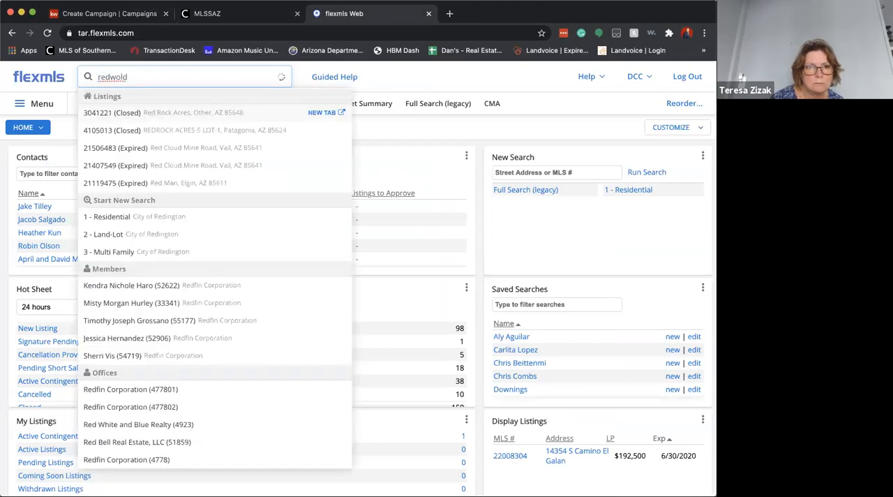
Return to the campaign's listing search, show All Listings, and search for the sold property by its address
left_click(207, 14)
left_click(109, 13)
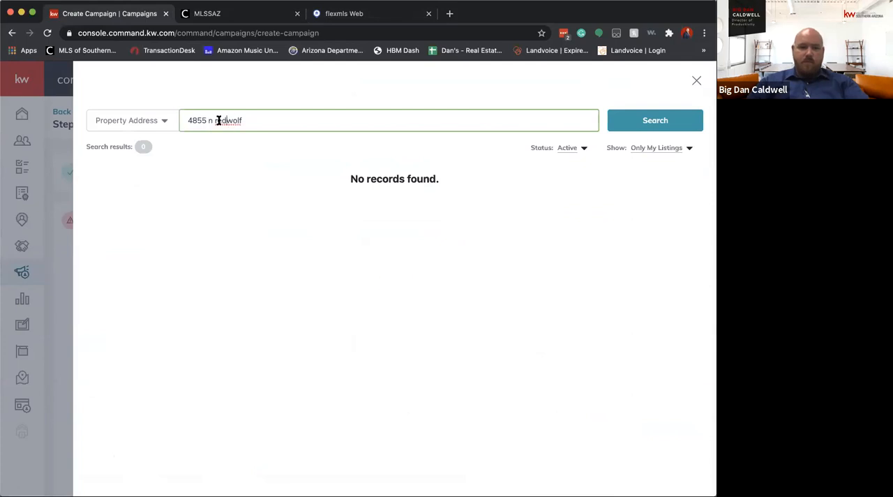
left_click(648, 147)
left_click(647, 165)
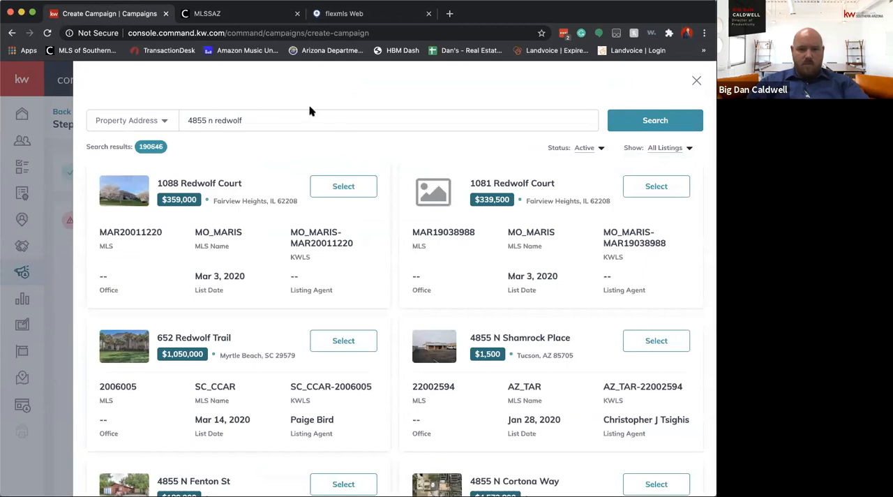
scroll(425, 314, "down", 3)
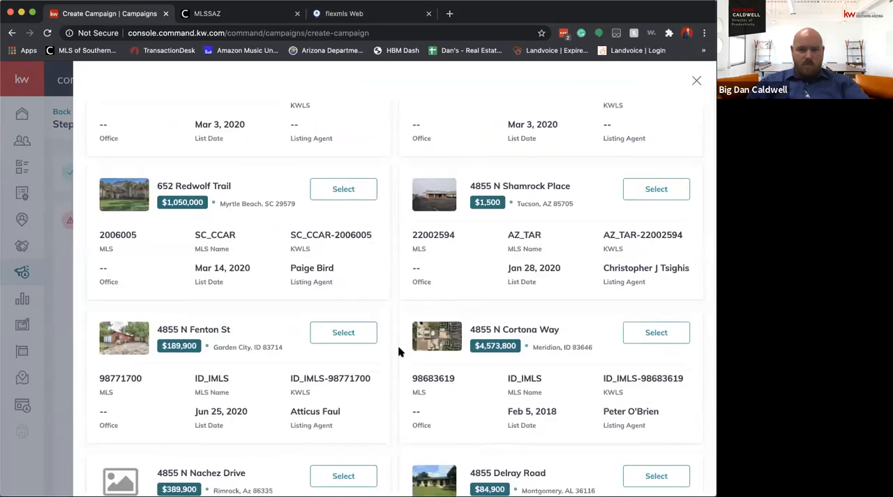
scroll(399, 352, "down", 3)
scroll(306, 167, "up", 6)
left_click(262, 114)
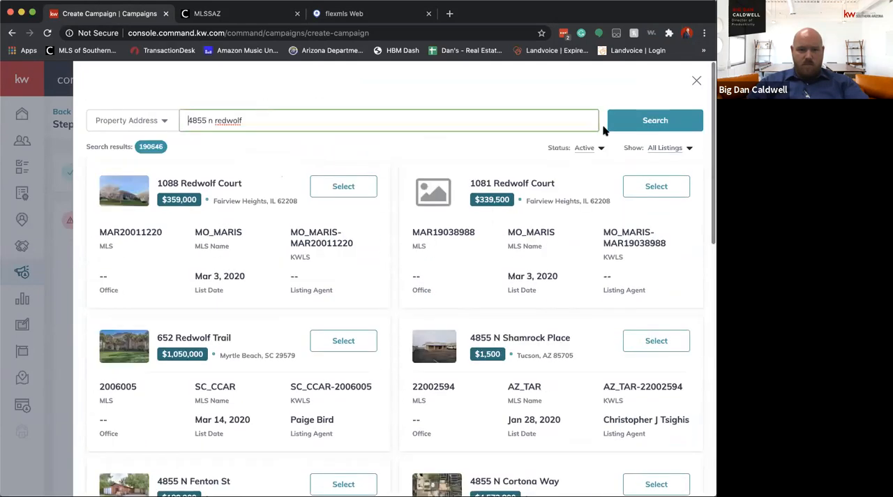
left_click(617, 125)
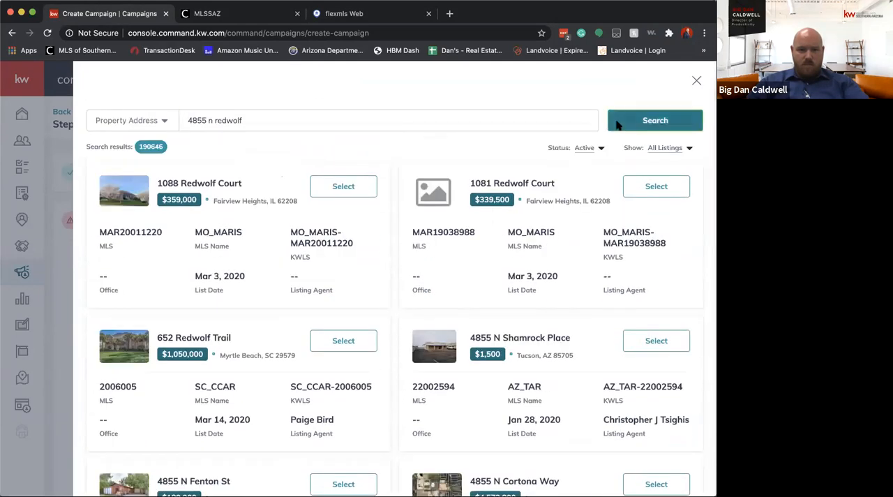
Search the listings again with the house number and "red wolf" as two words, and look through the results
triple_click(330, 120)
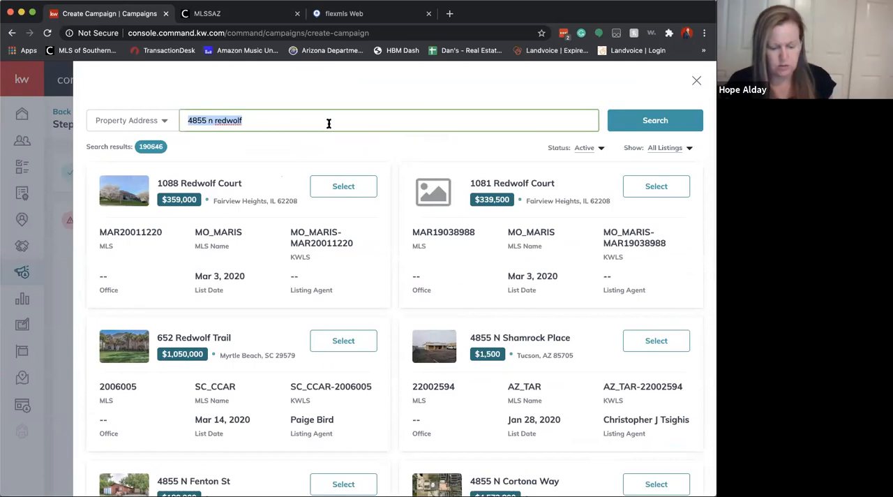
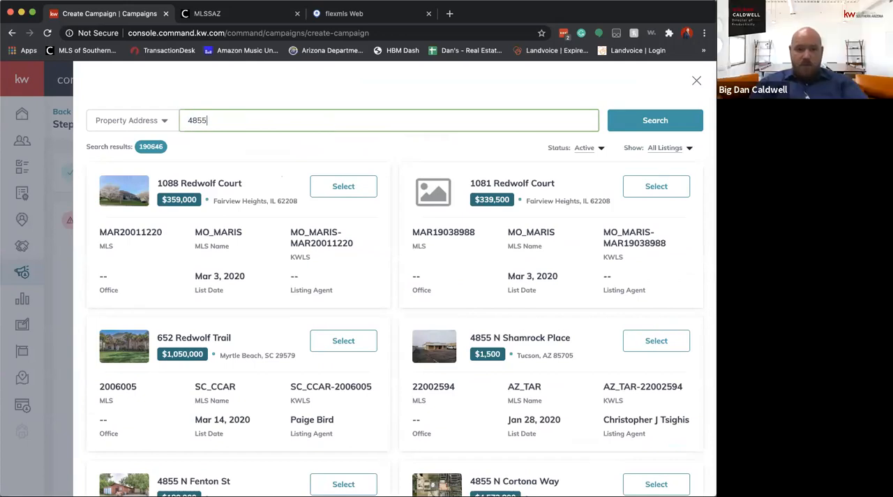
key("Return")
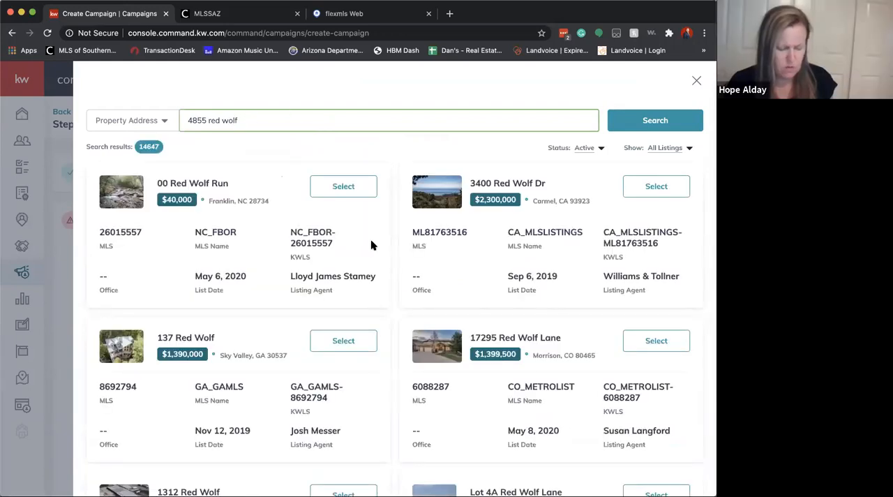
scroll(371, 241, "down", 10)
scroll(371, 243, "down", 3)
scroll(370, 242, "up", 10)
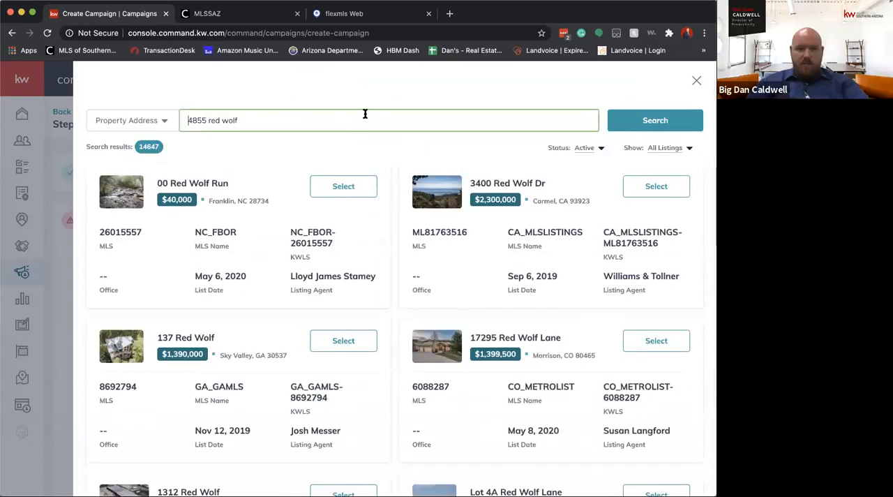
scroll(430, 243, "down", 8)
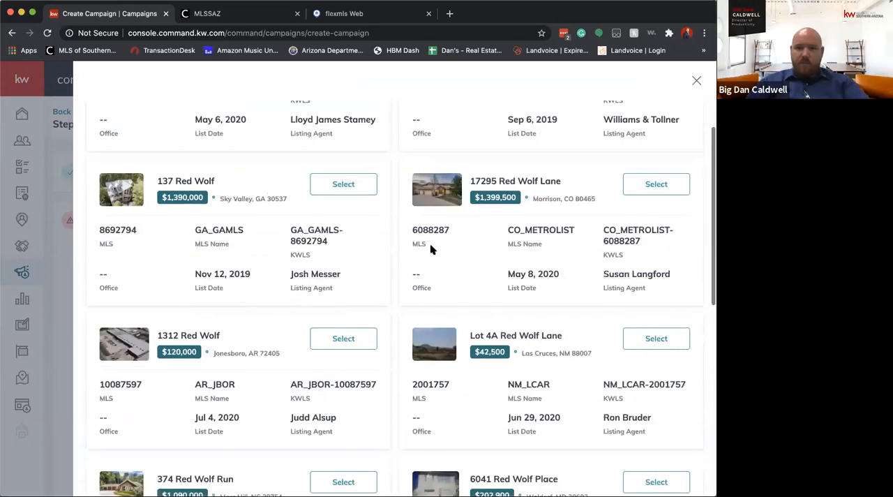
Refine the property address search by adding the direction "w" and the street suffix "dr"
scroll(422, 237, "up", 10)
left_click(210, 126)
type("w red wolf")
key("Return")
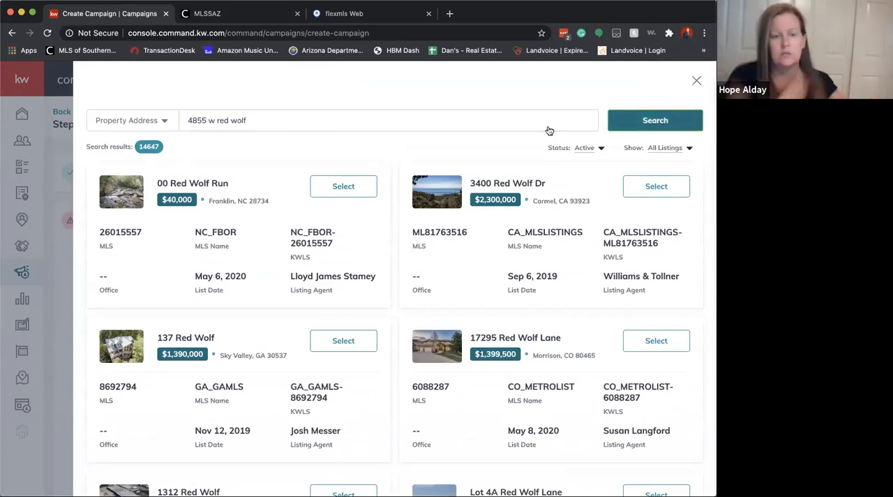
left_click(348, 126)
type("fr")
key("BackSpace")
key("BackSpace")
type("dr")
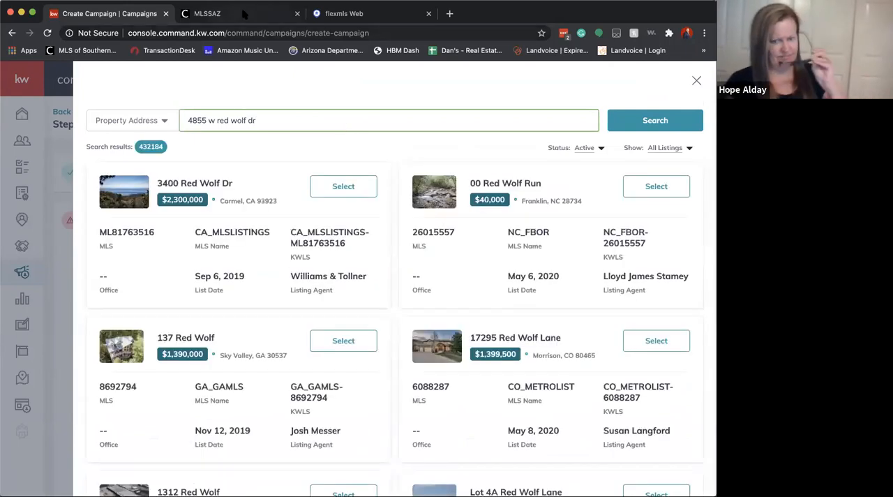
Switch to flexmls, look up the sold property by its street address, and open its closed Tucson listing in a new tab
left_click(363, 14)
double_click(158, 77)
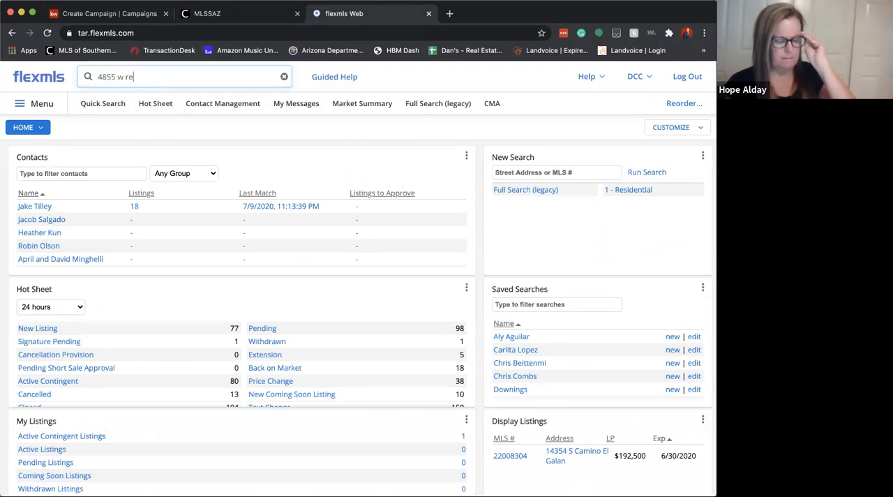
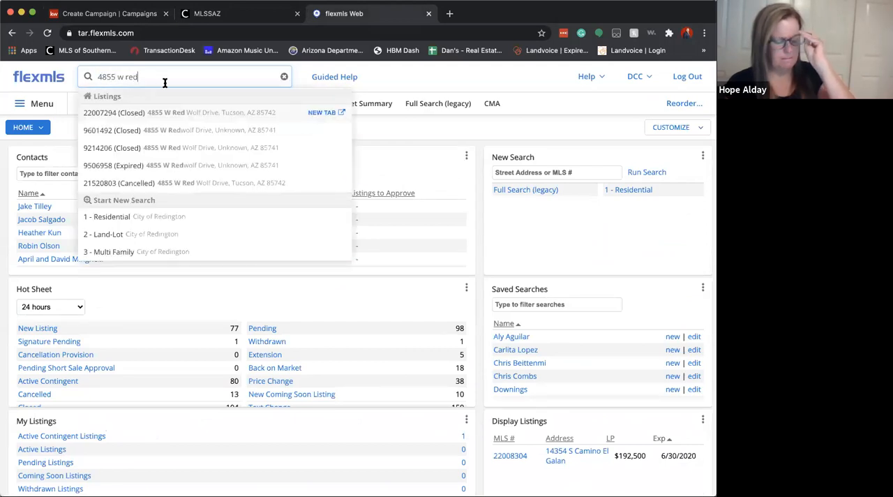
left_click(315, 113)
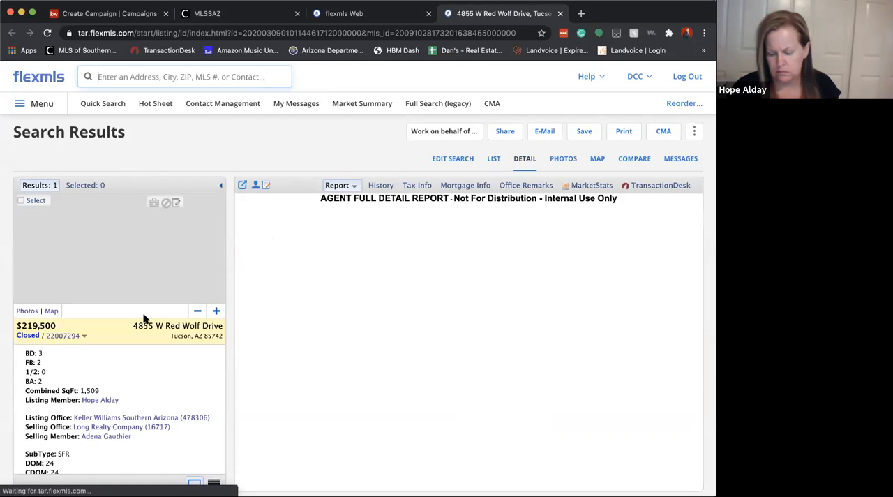
Copy the property's street address from the flexmls listing and search for it in the campaign's listing selection
left_click_drag(130, 328, 222, 323)
key("super+c")
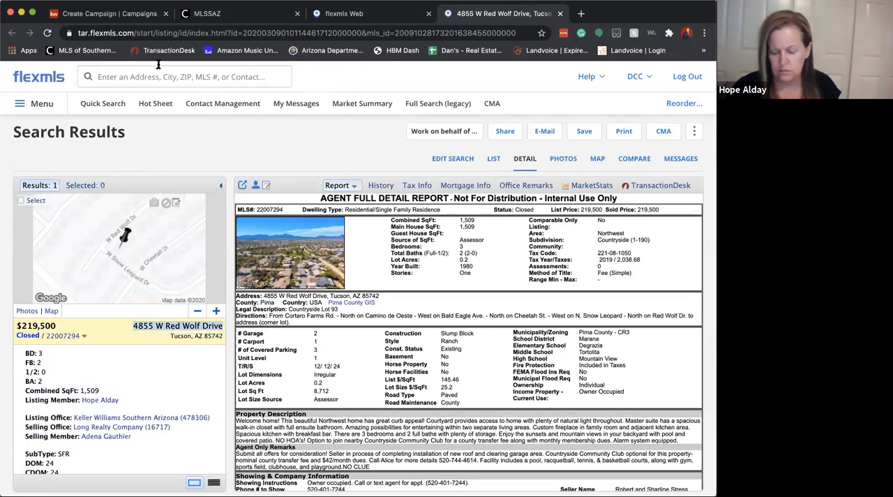
left_click(116, 13)
key("super+a")
key("super+v")
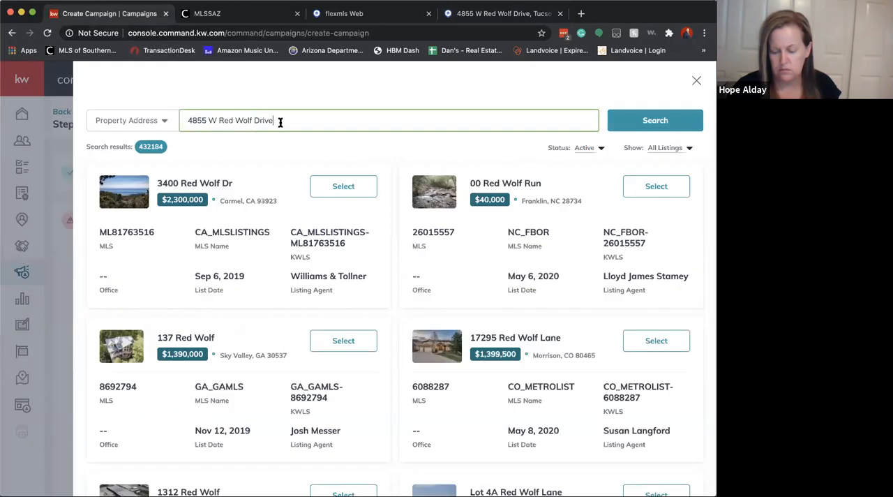
key("Return")
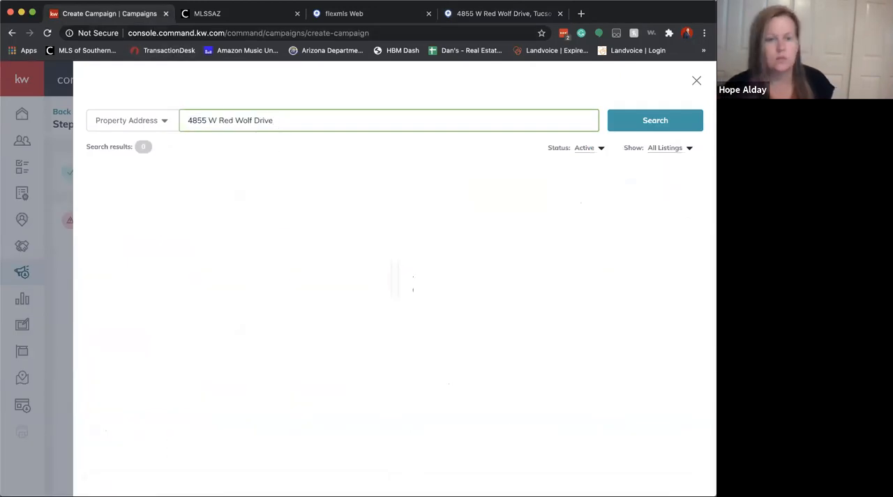
Filter the listing search by Closed, change the status filter to All Status, and select the sold property's listing
left_click(589, 148)
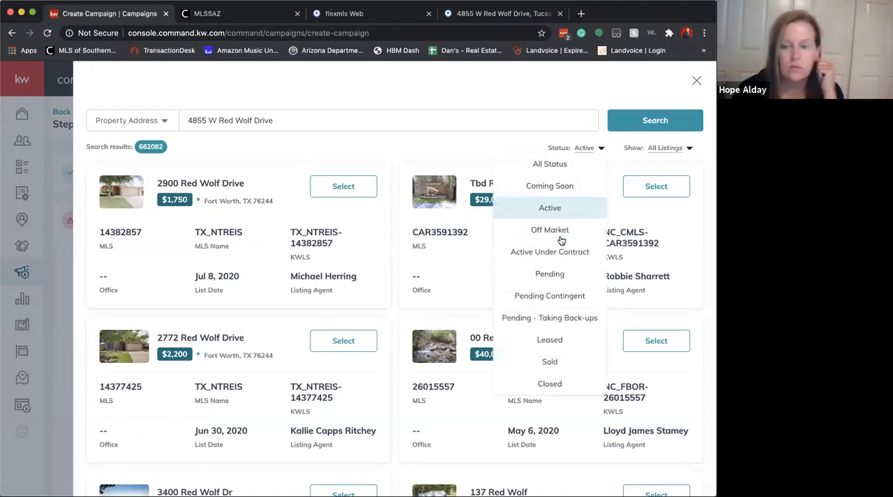
left_click(549, 383)
left_click(668, 120)
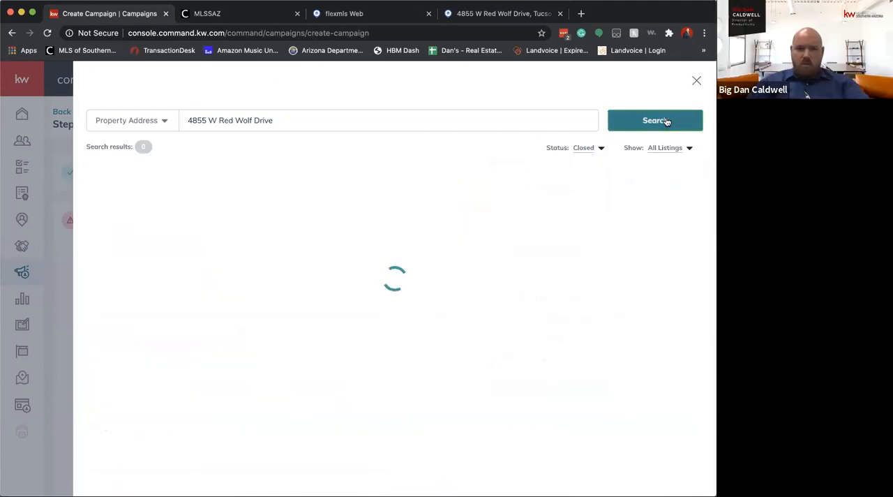
left_click(589, 147)
left_click(562, 173)
left_click(659, 120)
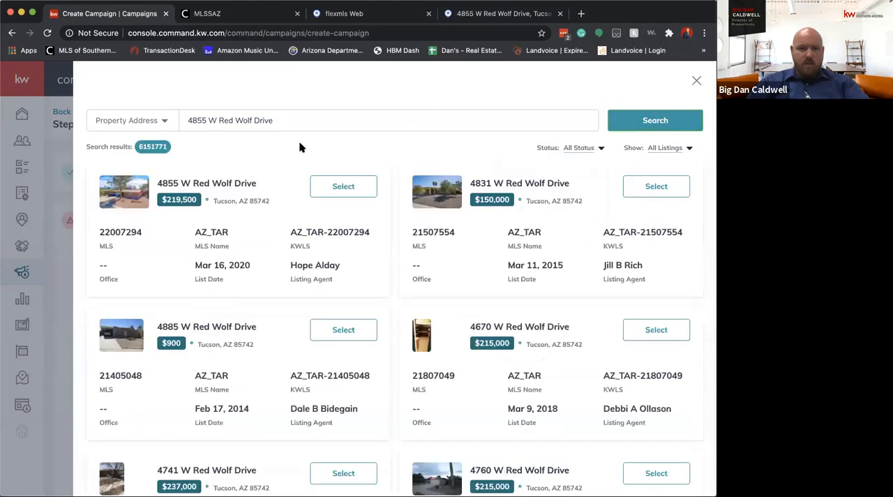
left_click(330, 184)
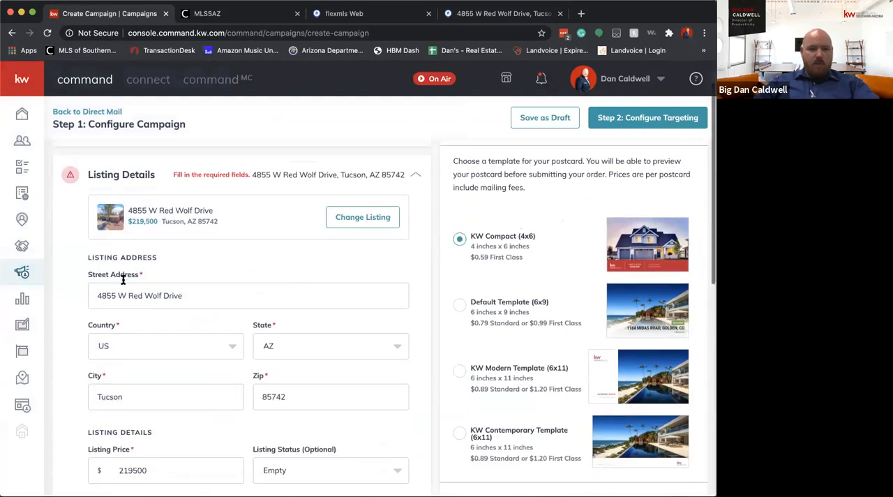
Set the listing to 3 bedrooms and 2 bathrooms and try to save the listing details
scroll(247, 329, "down", 4)
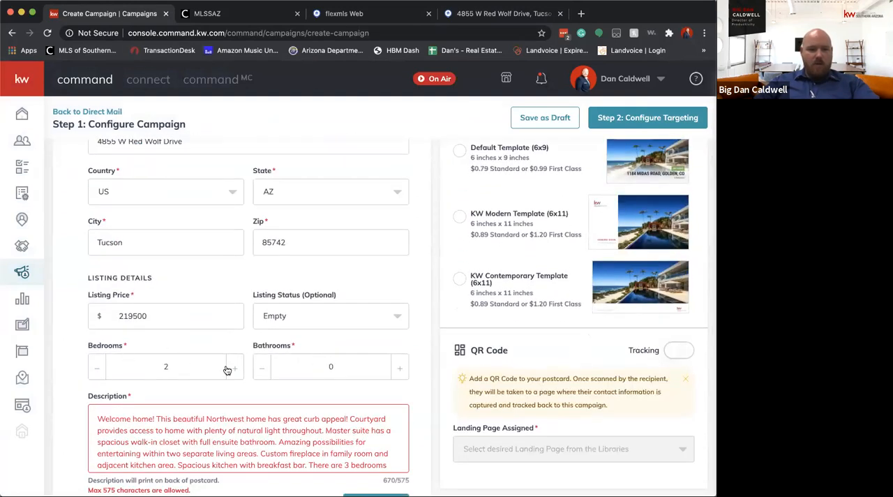
left_click(399, 370)
scroll(399, 377, "down", 3)
left_click(377, 385)
scroll(591, 269, "down", 3)
scroll(590, 268, "up", 3)
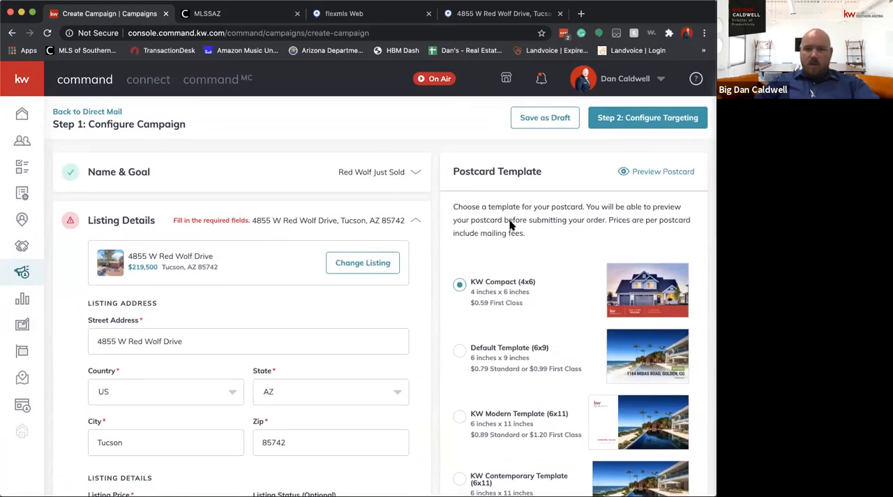
Review the listing details and the property description for what still needs correcting
scroll(446, 243, "down", 15)
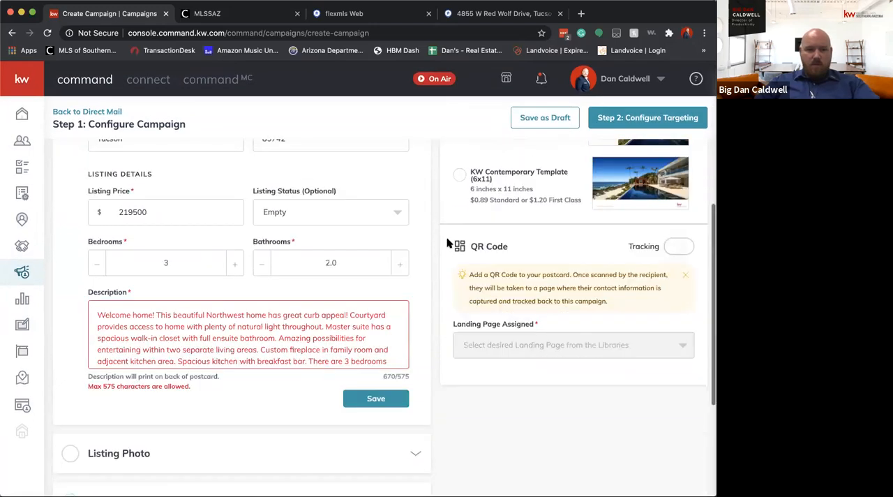
scroll(447, 243, "down", 1)
scroll(446, 243, "up", 5)
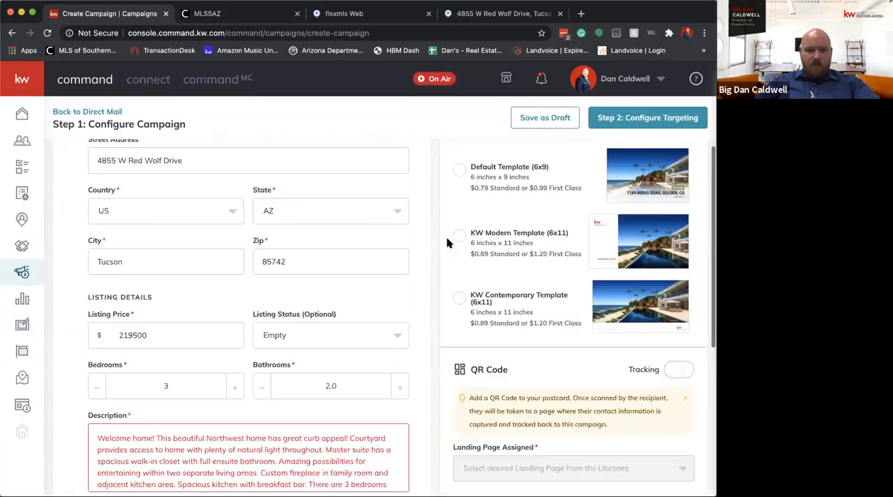
scroll(446, 244, "down", 3)
double_click(291, 296)
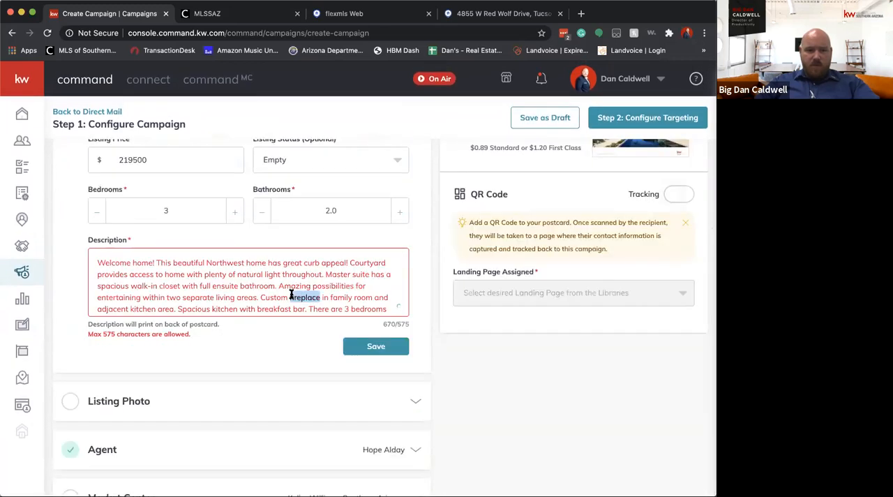
triple_click(375, 297)
left_click(376, 297)
scroll(425, 374, "up", 6)
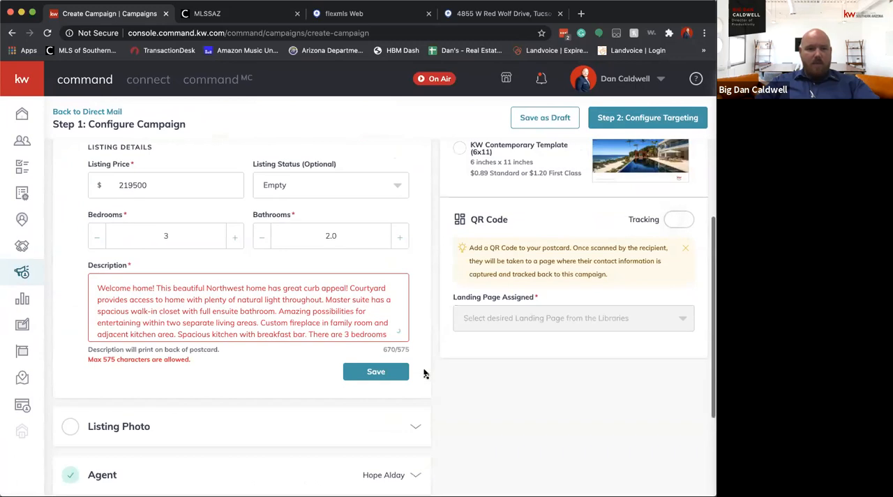
Leave the unfinished campaign for the Campaigns dashboard and start a new direct mail campaign
left_click(22, 272)
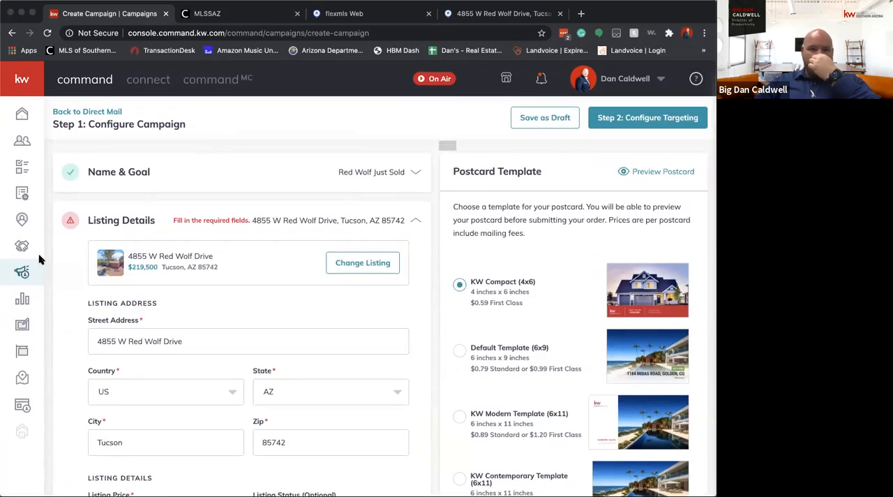
left_click(533, 169)
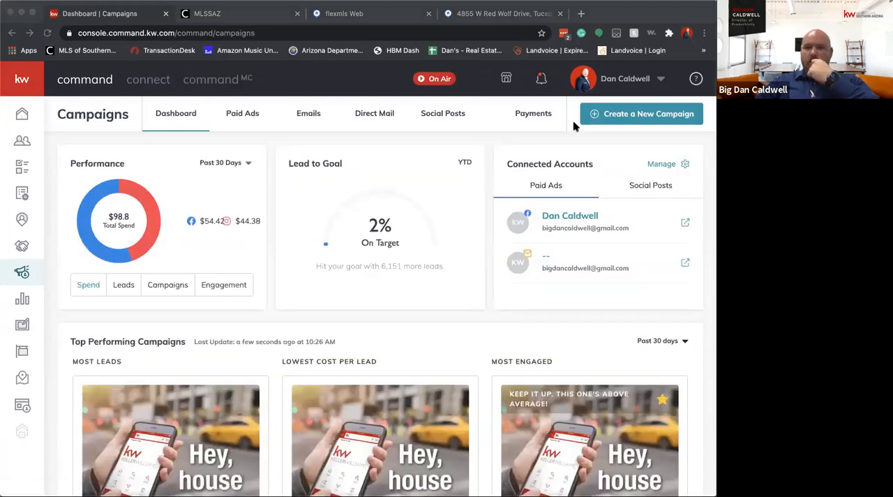
left_click(606, 116)
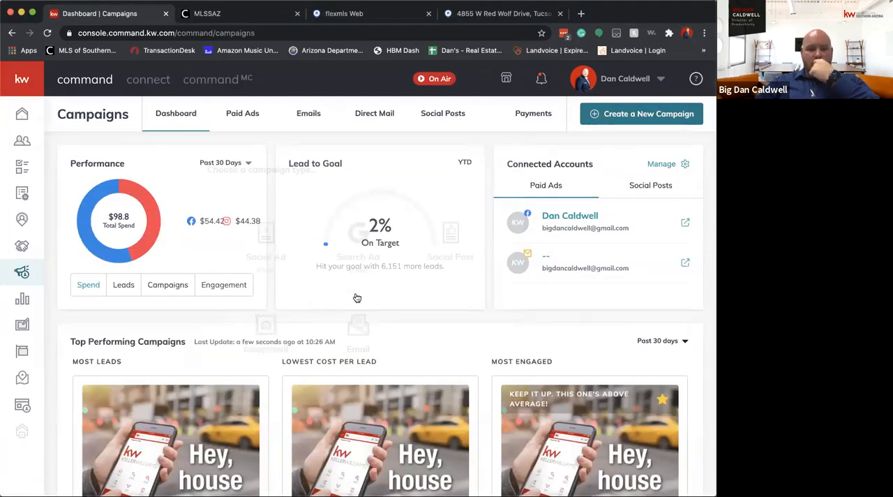
left_click(259, 328)
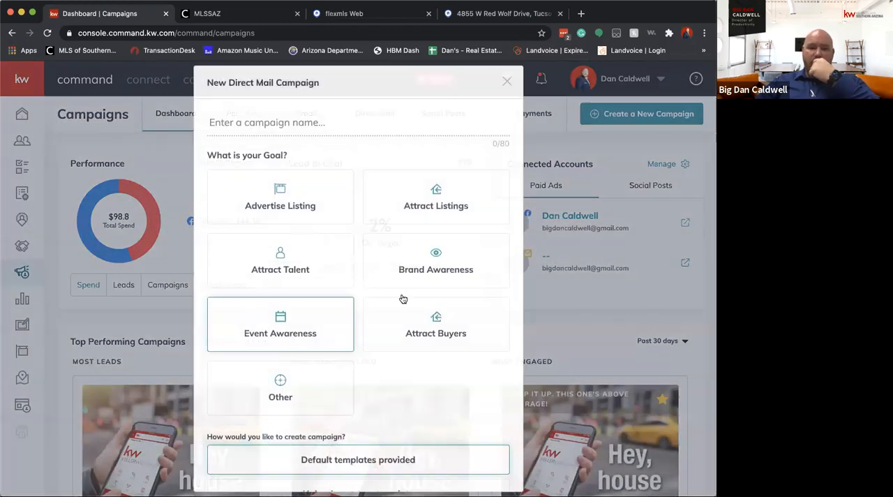
Set up a direct mail campaign named Red Wolf Just Sold with the Attract Listings goal and a custom uploaded template
left_click(436, 199)
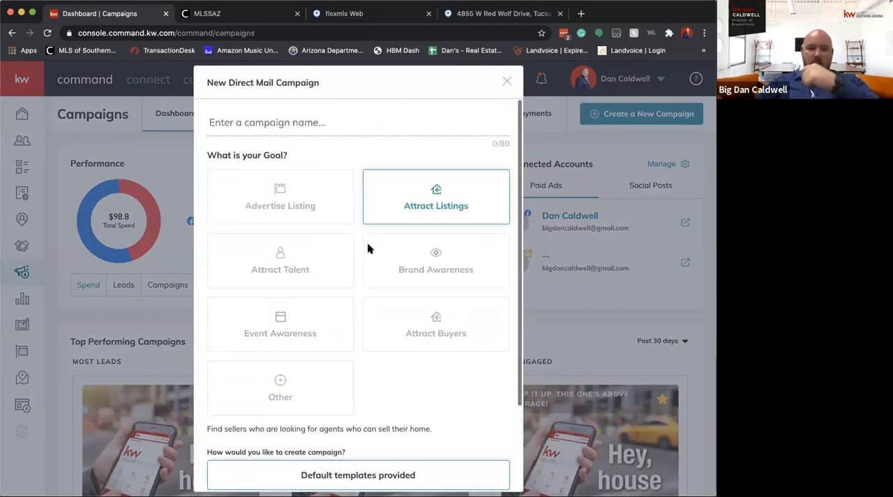
left_click(330, 122)
type("Red r")
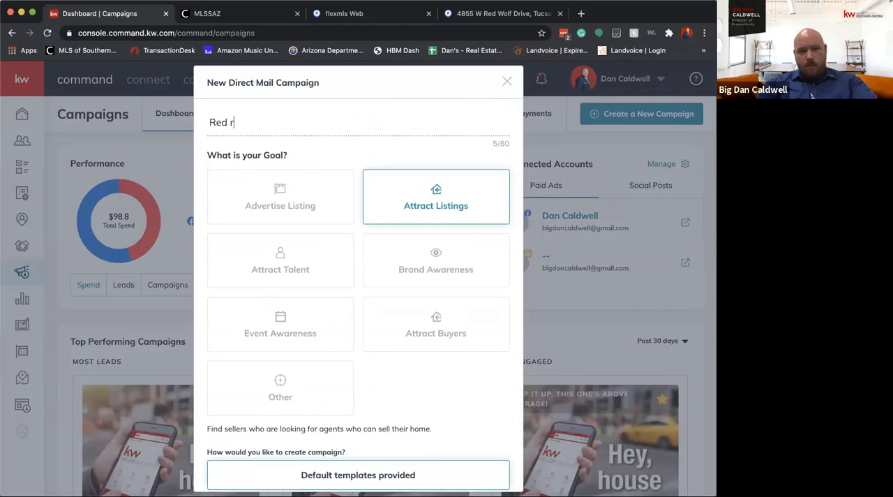
key("BackSpace")
type("Wolf Jus S")
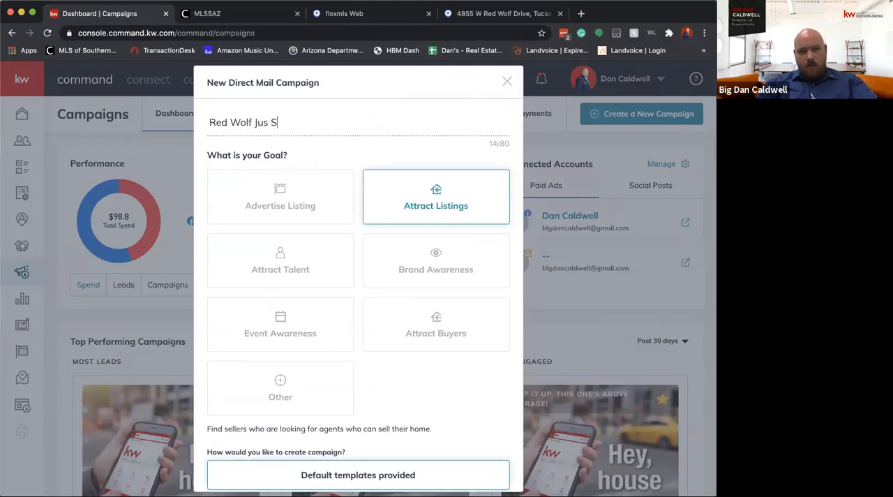
type("t Sold")
scroll(378, 215, "down", 3)
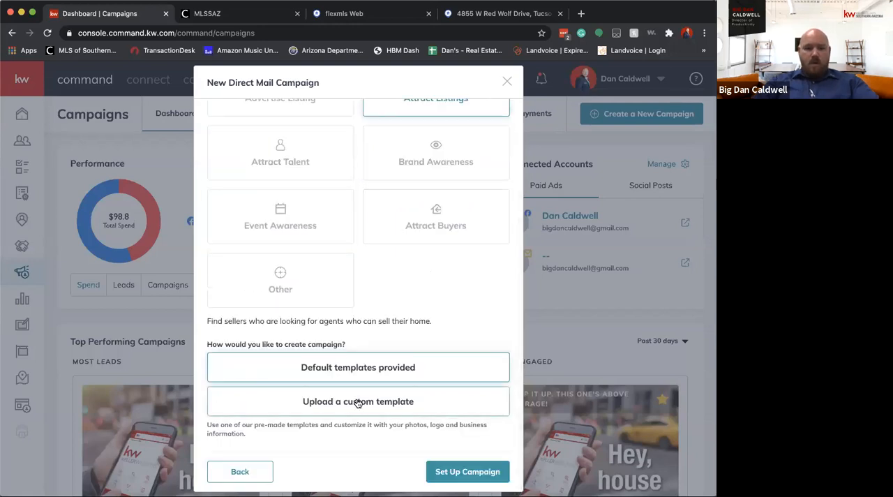
left_click(357, 403)
left_click(466, 470)
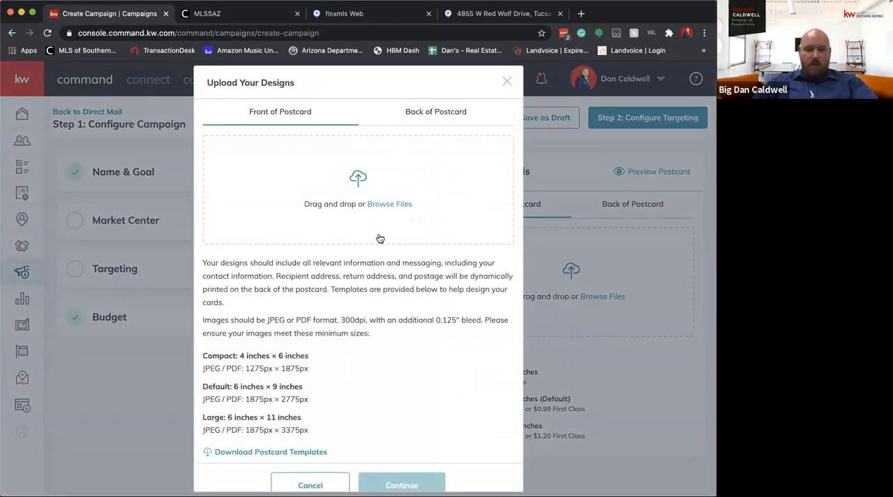
Examine the front and back design upload areas and the minimum postcard sizes, and cancel the design upload
scroll(380, 238, "down", 1)
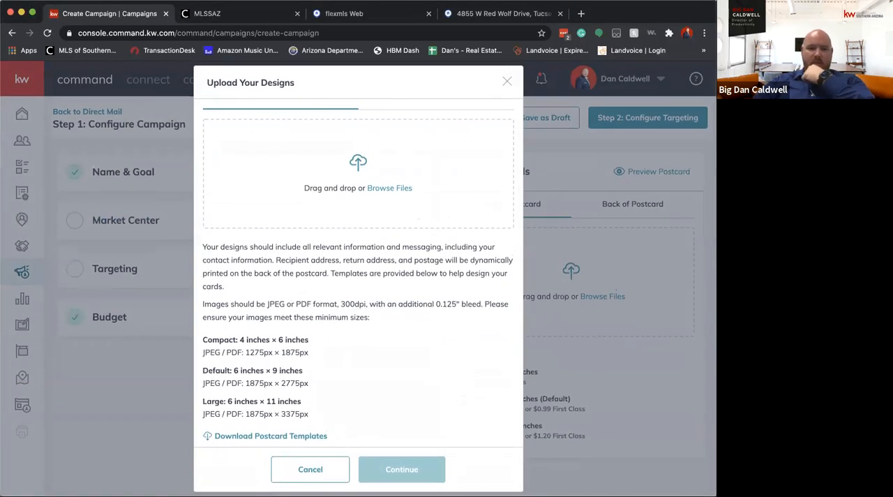
scroll(385, 391, "up", 1)
left_click(434, 121)
left_click(289, 115)
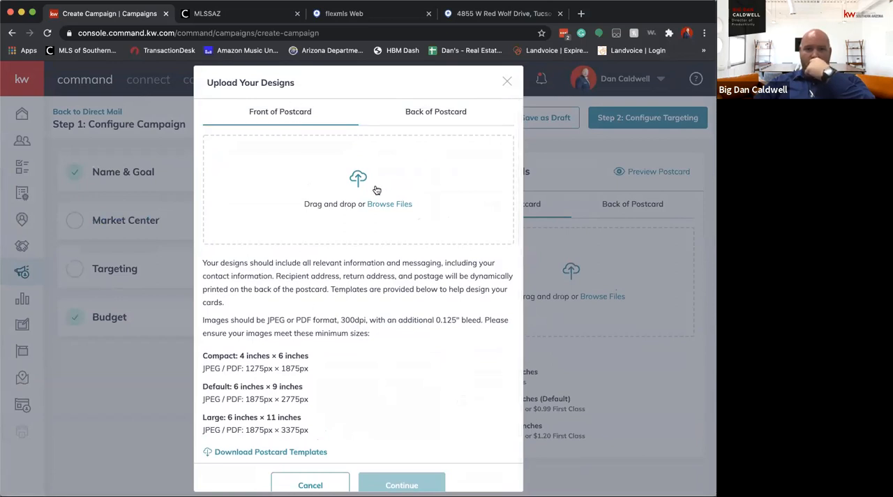
scroll(393, 391, "down", 1)
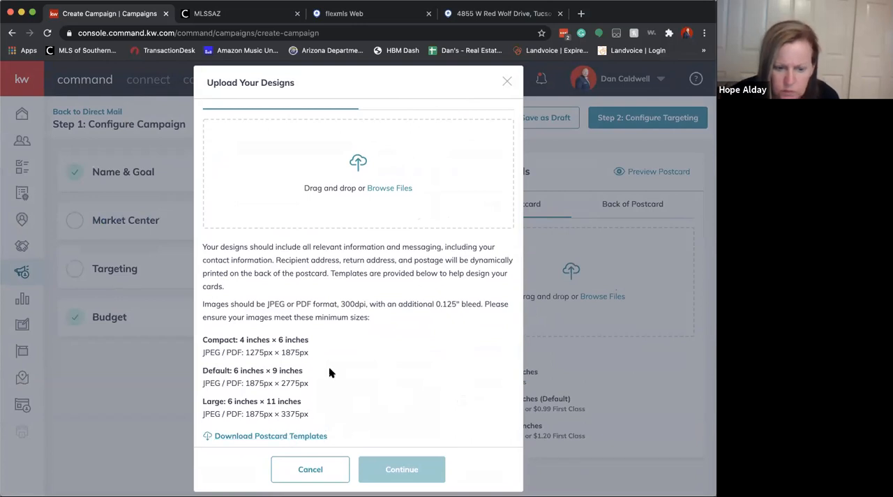
left_click_drag(313, 341, 240, 340)
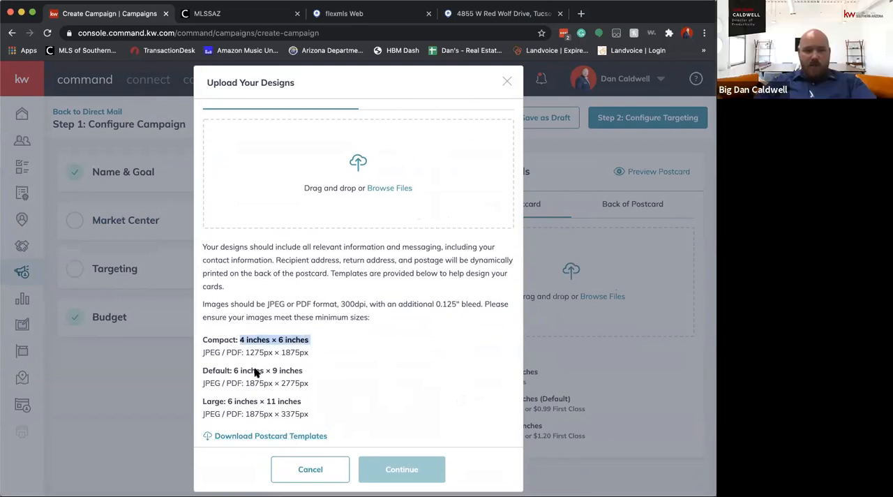
left_click_drag(304, 370, 227, 372)
left_click(313, 470)
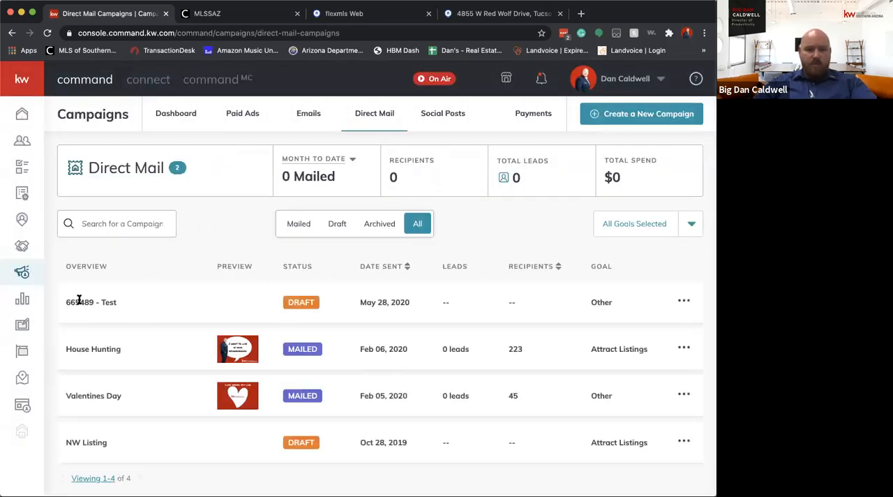
Open the Test draft campaign to look at its custom postcard, and return to the Campaigns dashboard
left_click(683, 302)
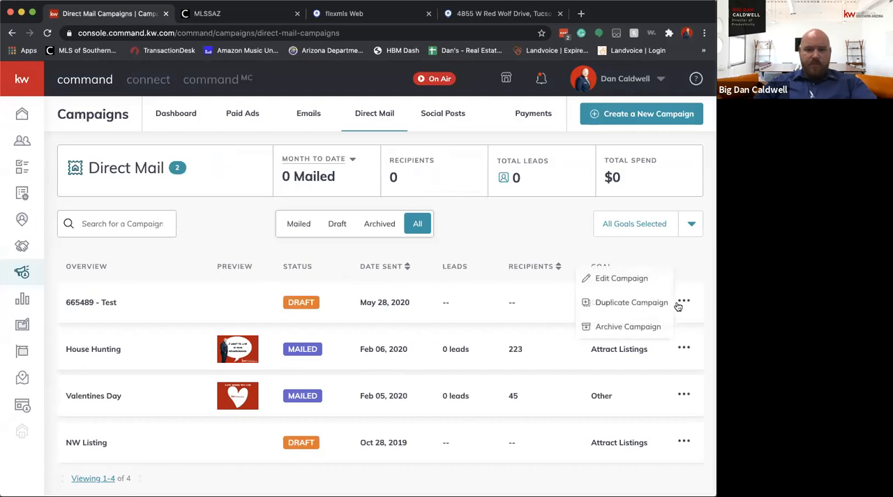
left_click(619, 280)
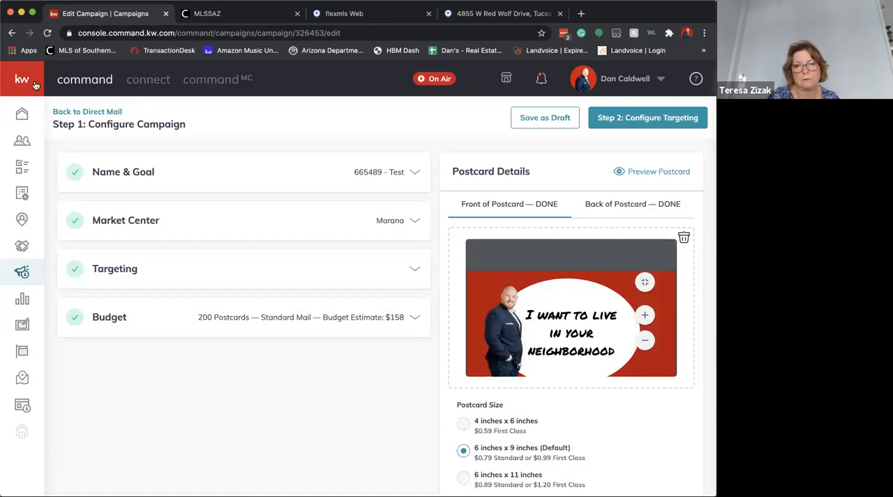
left_click(23, 272)
left_click(526, 171)
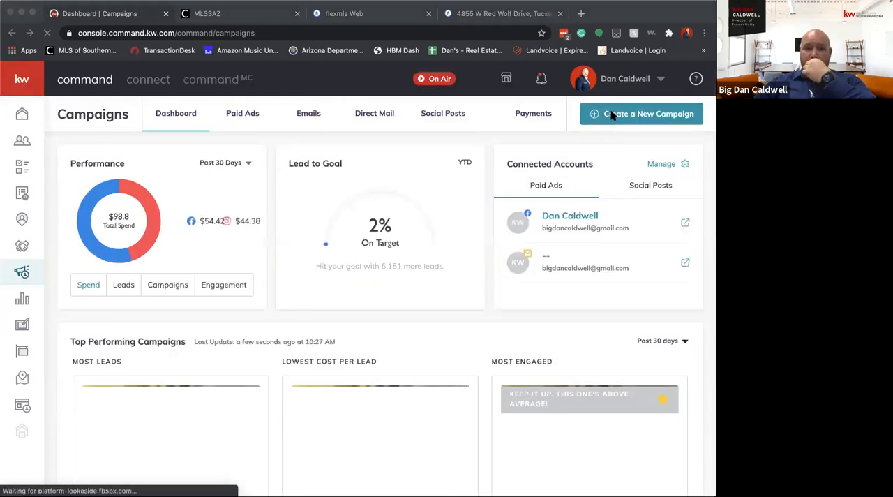
left_click(606, 113)
left_click(348, 338)
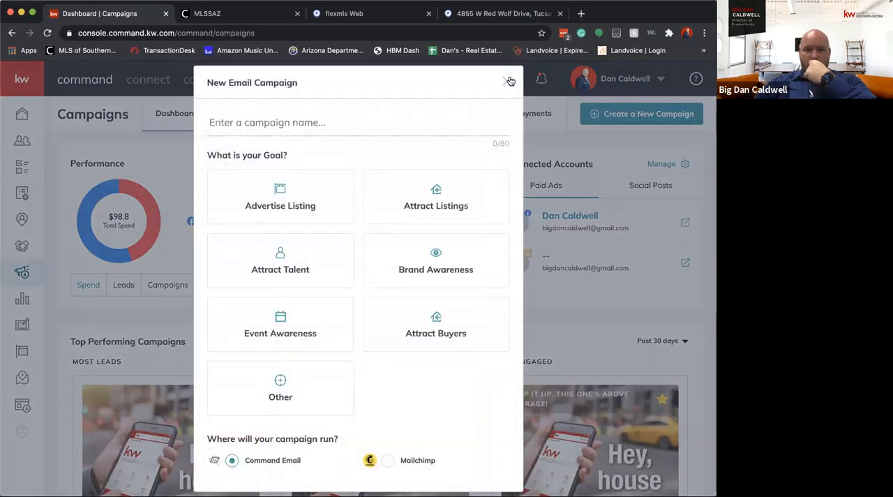
left_click(507, 81)
Set up a new direct mail campaign named Test with the goal Other and the default templates provided
left_click(642, 113)
left_click(269, 328)
scroll(451, 341, "down", 2)
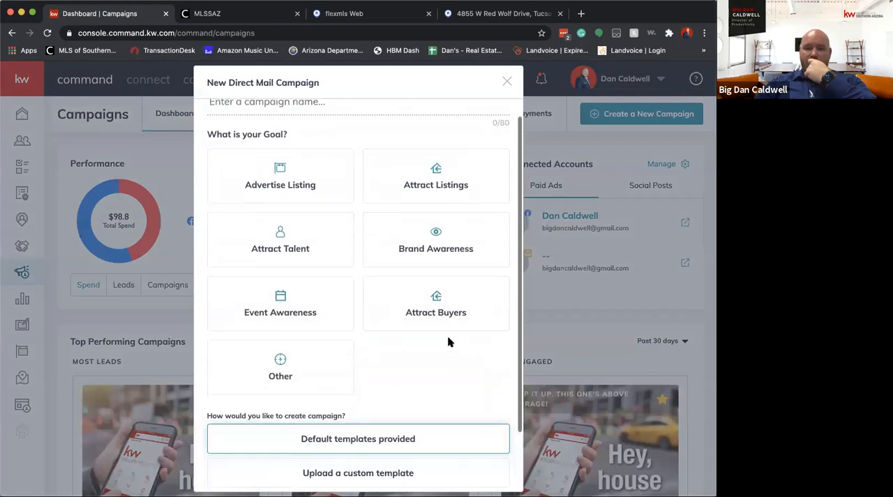
left_click(265, 331)
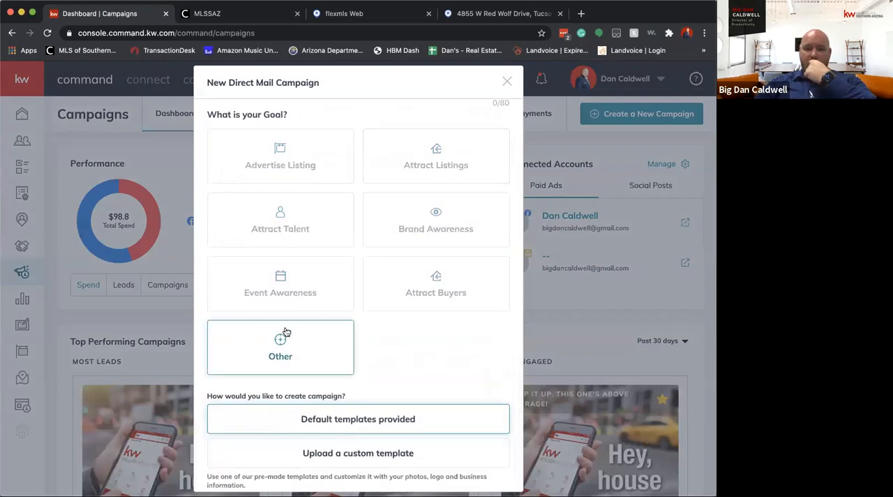
scroll(386, 337, "down", 1)
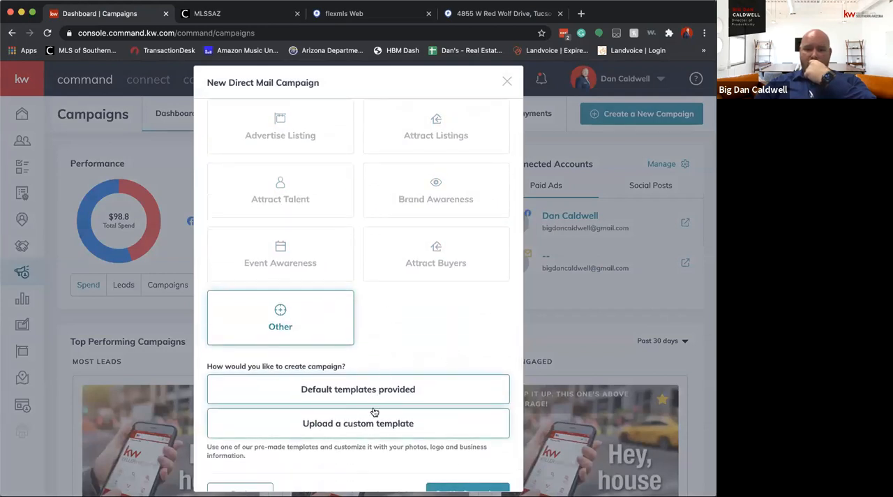
scroll(430, 355, "down", 1)
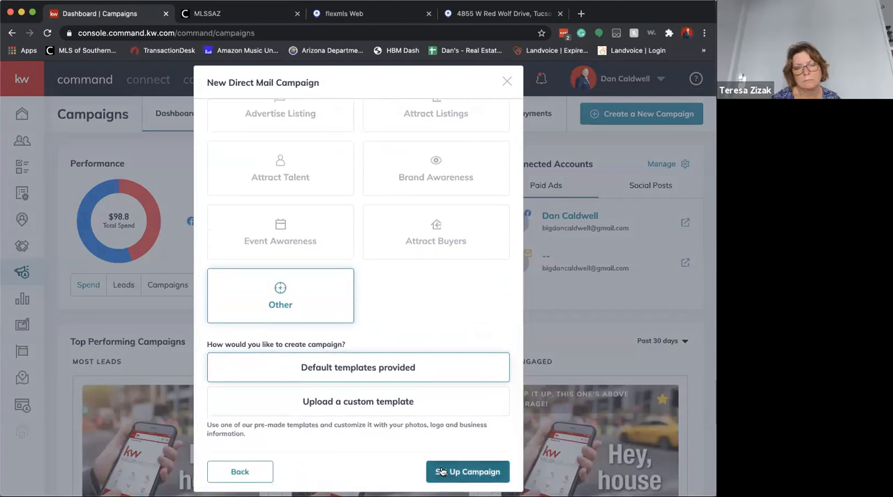
scroll(418, 327, "up", 3)
left_click(300, 129)
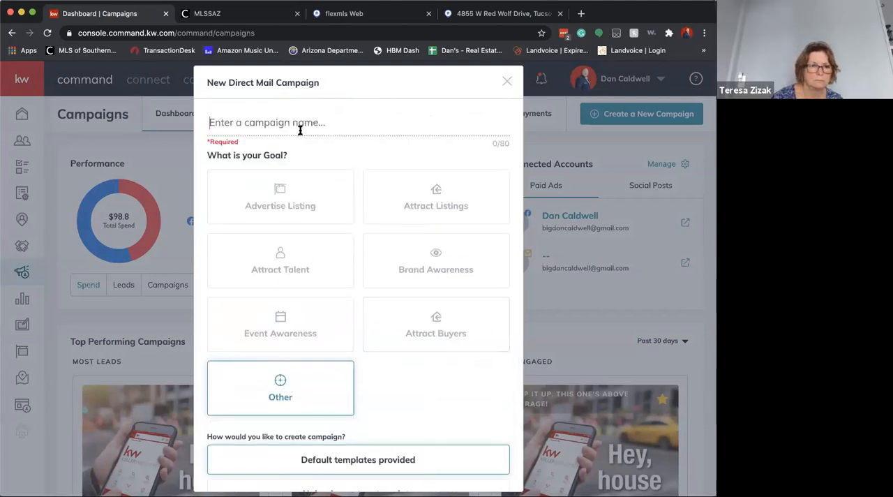
type("Test")
scroll(367, 339, "down", 3)
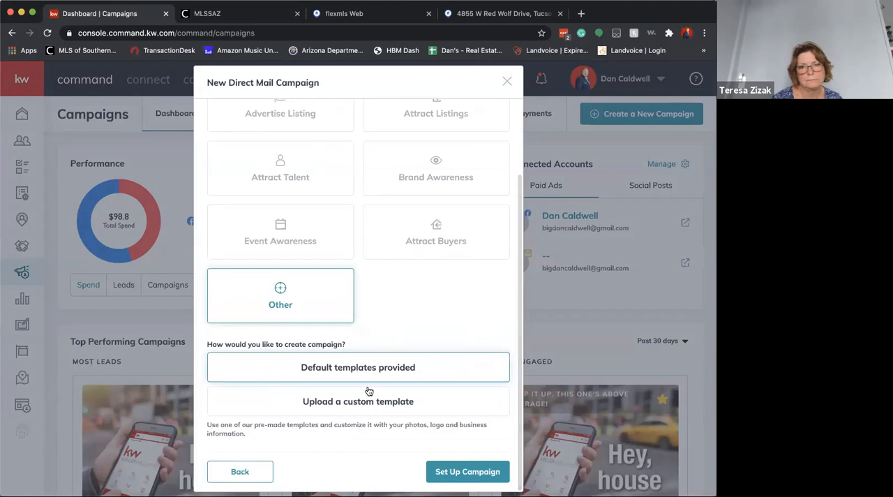
left_click(464, 470)
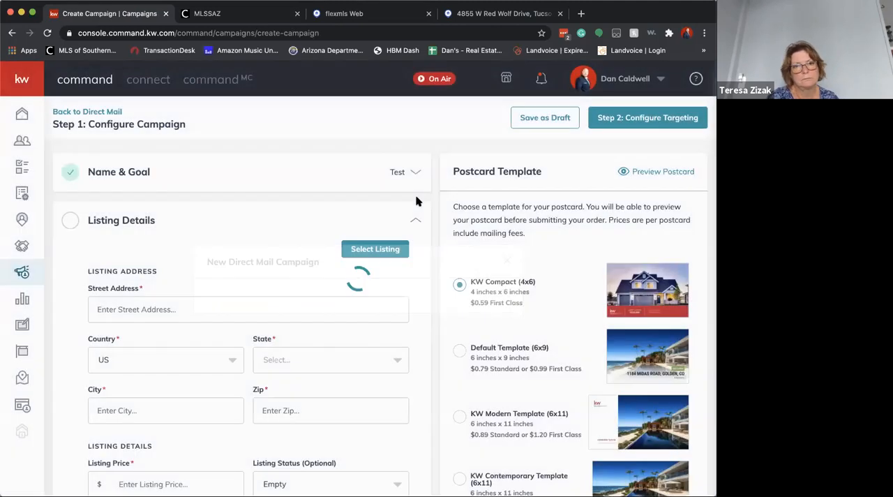
Review the campaign's required sections and choose the KW Modern Template (6x11) for the postcard
left_click(135, 220)
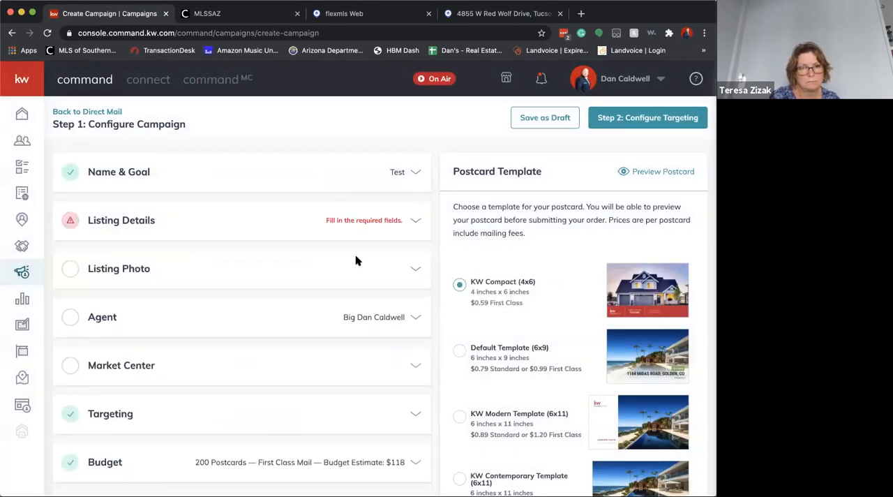
left_click(91, 225)
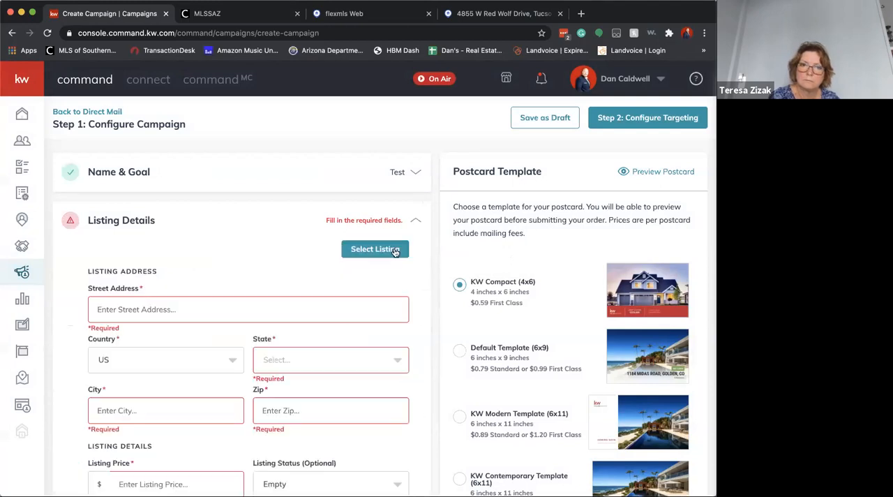
scroll(453, 260, "down", 5)
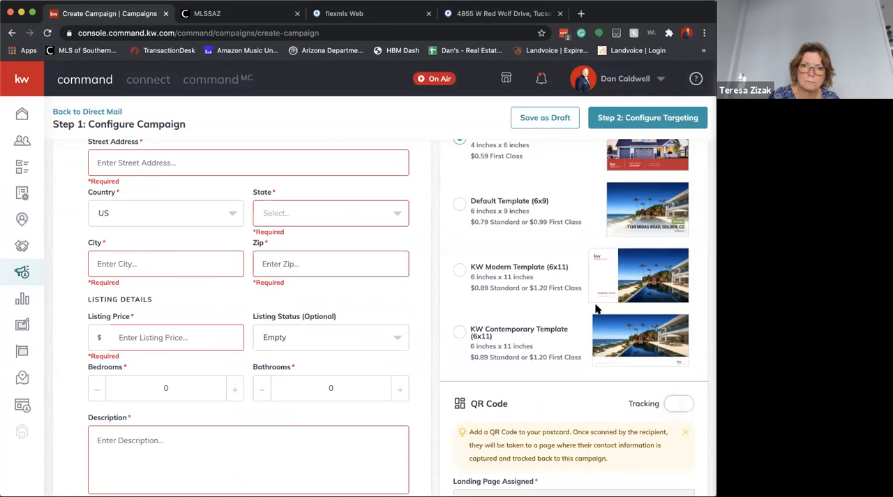
scroll(597, 308, "up", 2)
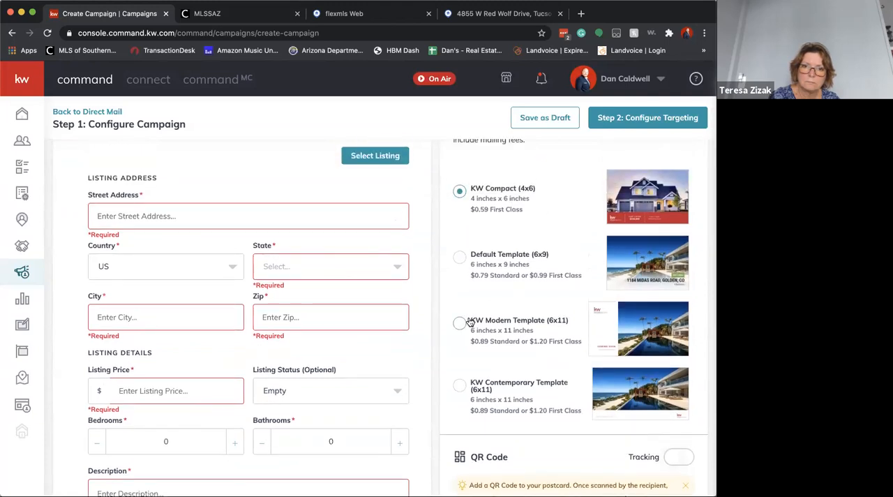
scroll(570, 299, "down", 3)
scroll(551, 307, "down", 4)
scroll(333, 360, "down", 5)
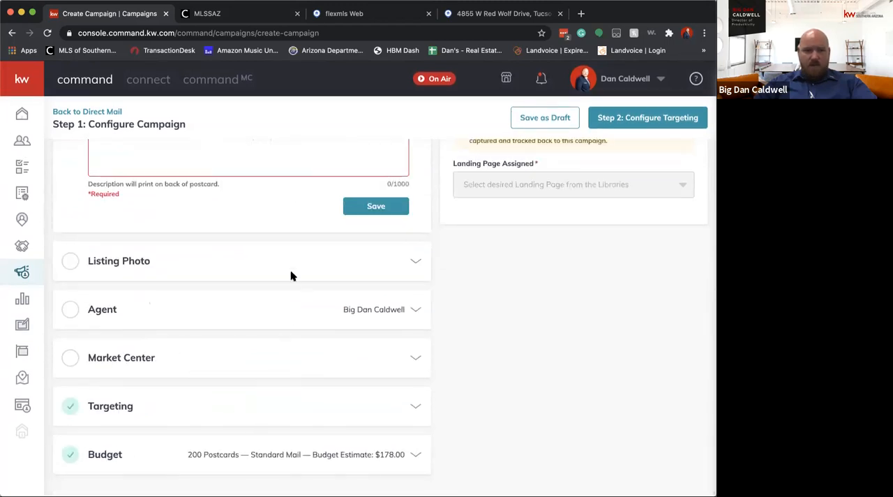
scroll(291, 258, "up", 10)
scroll(563, 215, "up", 2)
scroll(562, 215, "down", 2)
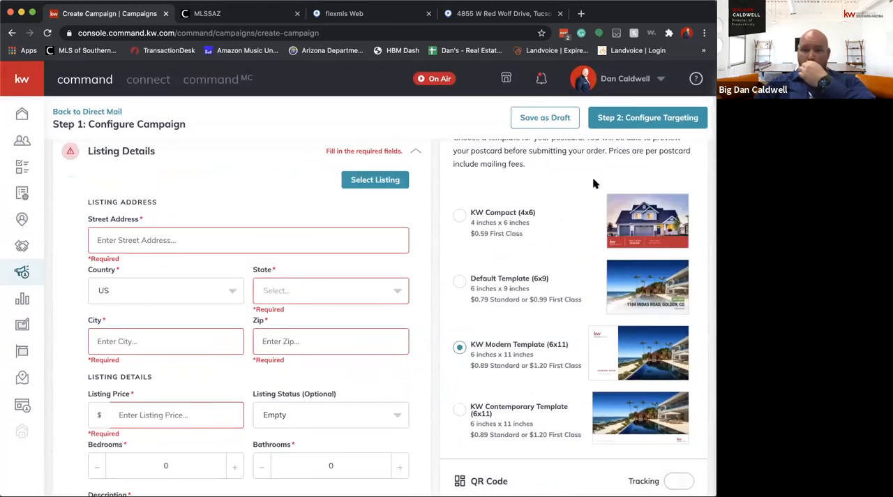
scroll(592, 180, "up", 2)
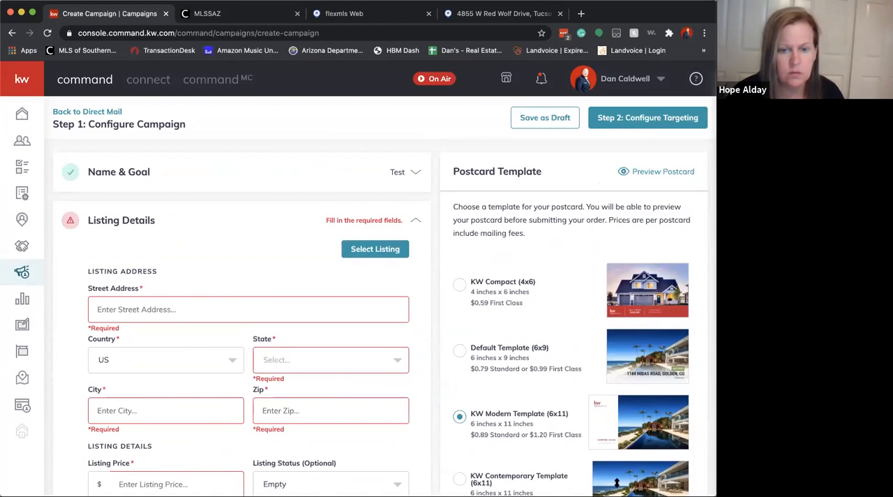
Search for the Red Wolf property by its address across All Status and All Listings, and select its listing
left_click(360, 248)
left_click(297, 126)
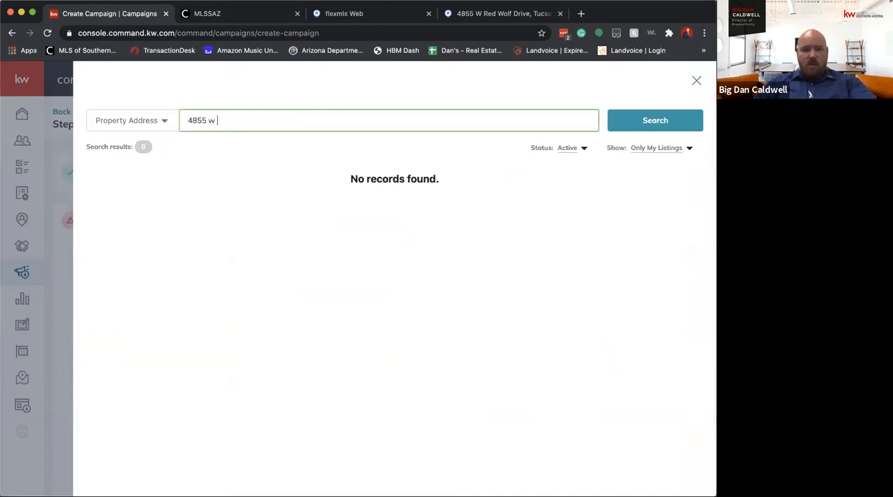
left_click(563, 149)
left_click(585, 162)
left_click(655, 148)
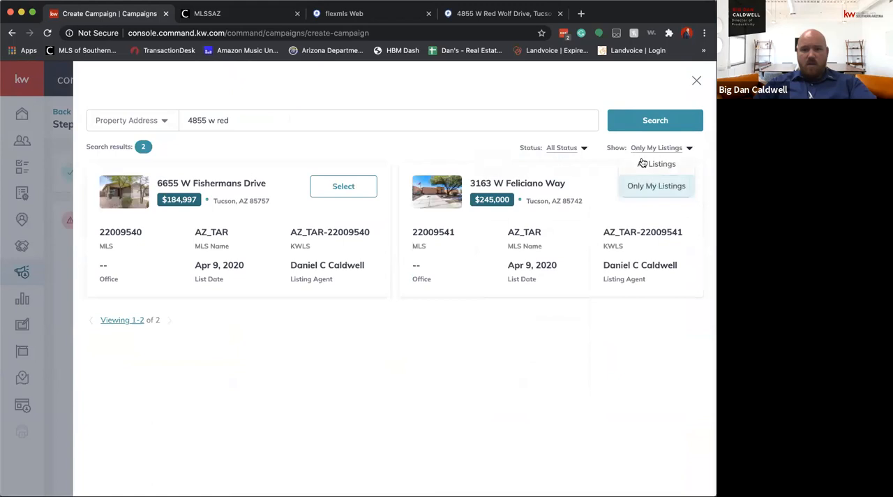
left_click(649, 163)
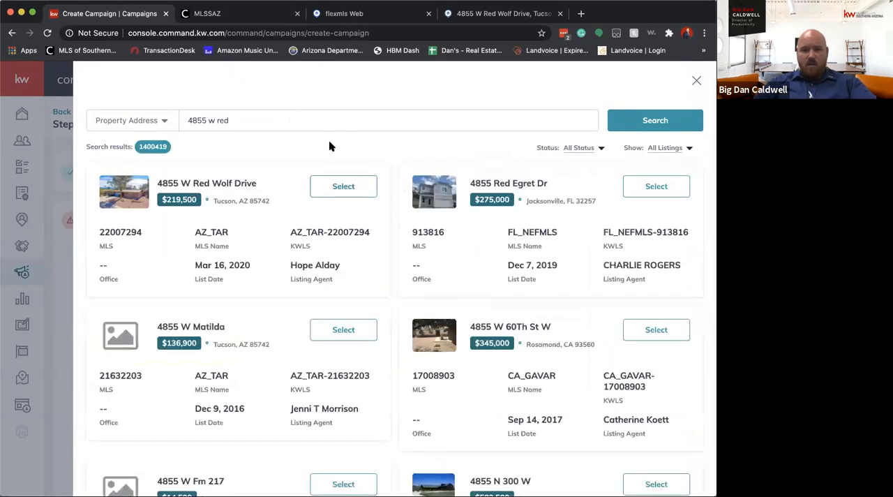
left_click(343, 186)
Fill in the listing's bedroom and bathroom counts and save the listing details
scroll(238, 369, "down", 5)
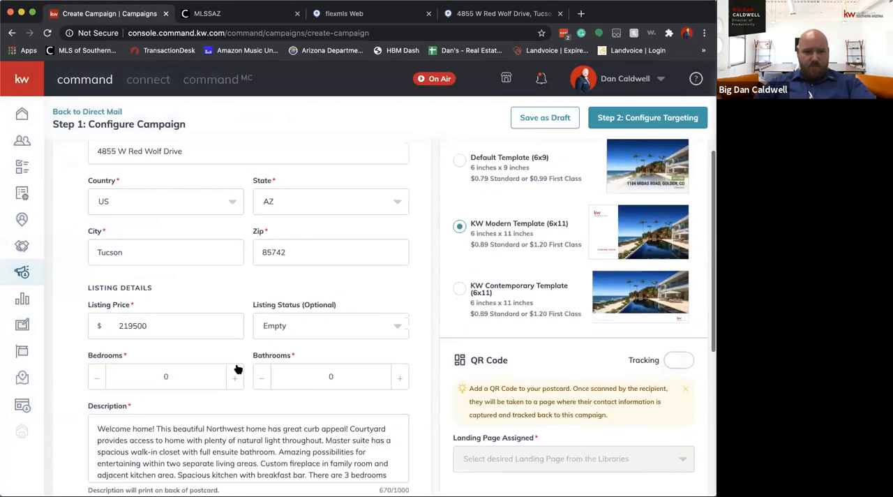
left_click(238, 378)
left_click(238, 378)
left_click(238, 377)
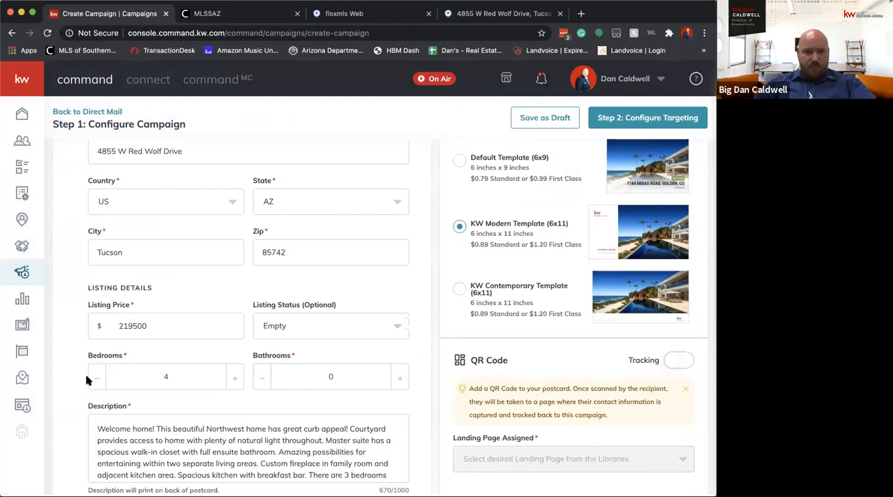
scroll(401, 380, "down", 4)
left_click(398, 388)
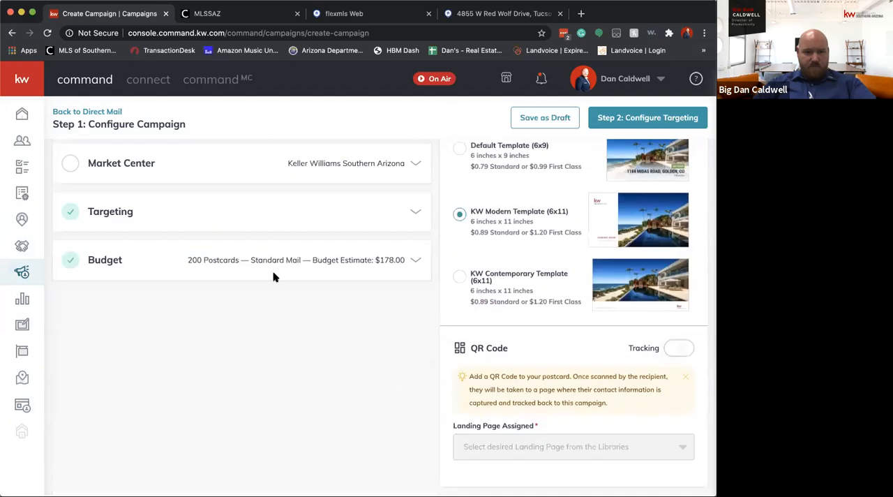
scroll(197, 178, "up", 2)
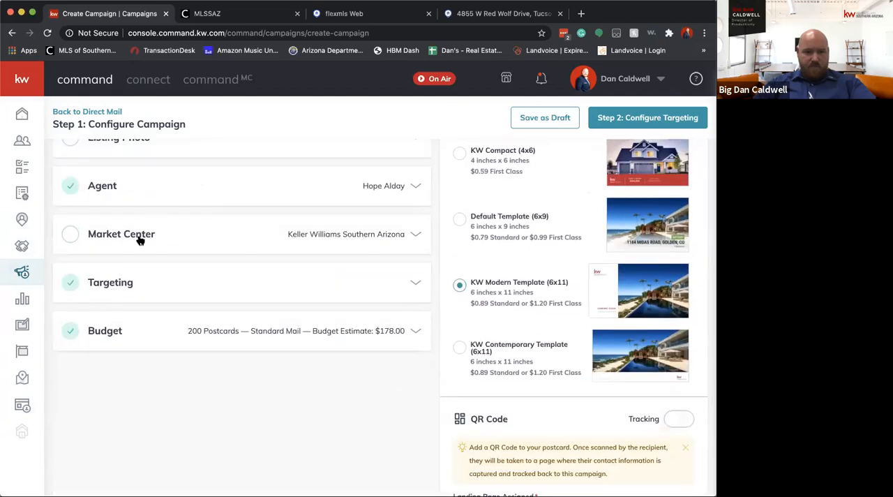
Fill in the Market Center's street address, city and zip from the saved office address, set the state to AZ, and verify the address
left_click(140, 240)
scroll(167, 284, "down", 3)
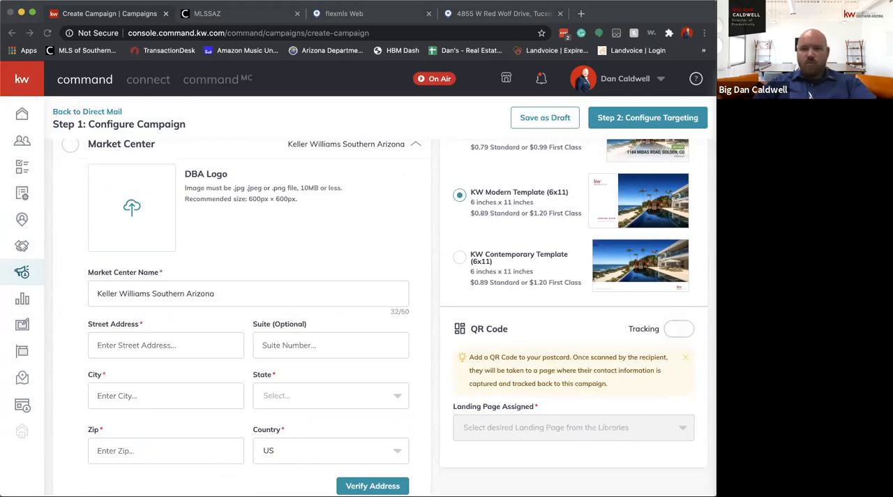
scroll(344, 267, "down", 2)
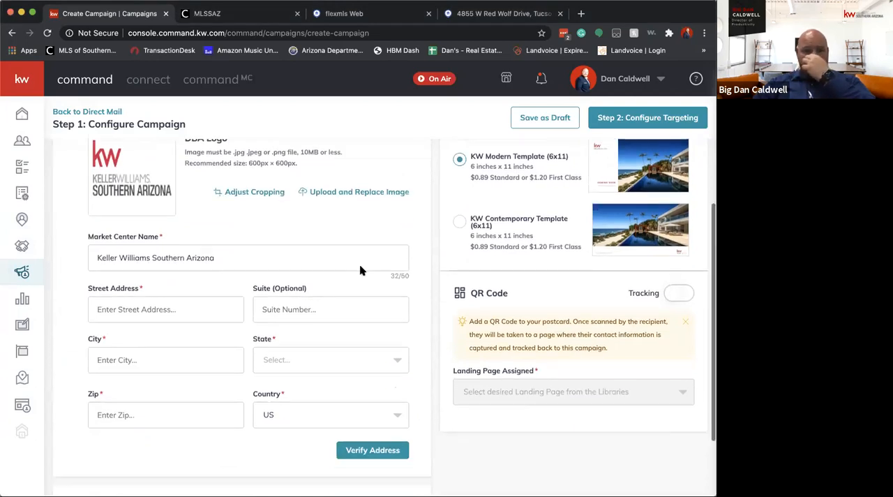
left_click(198, 238)
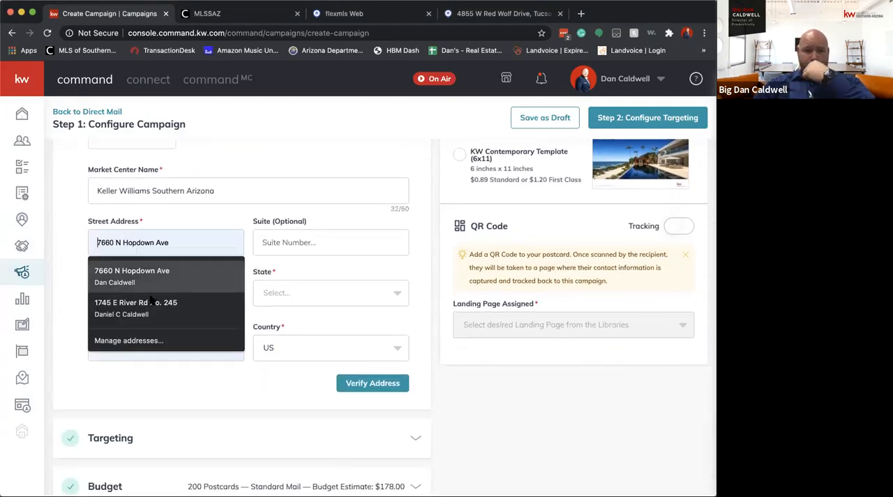
left_click(175, 302)
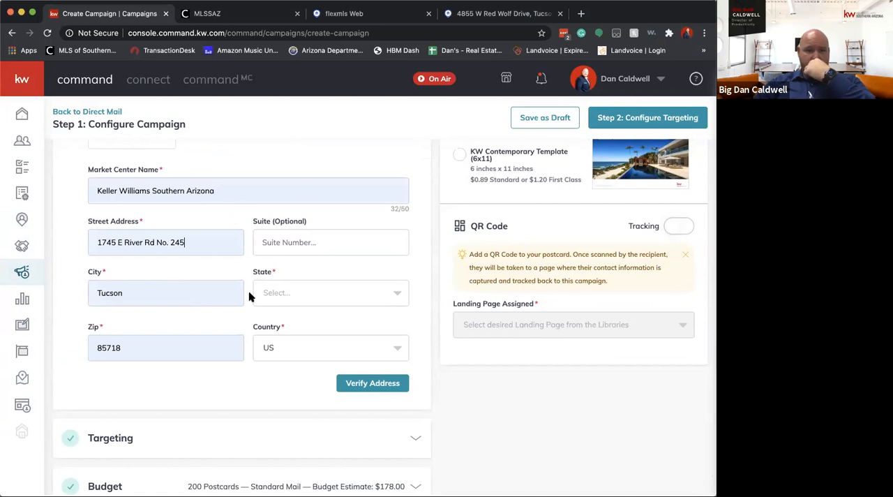
left_click(296, 293)
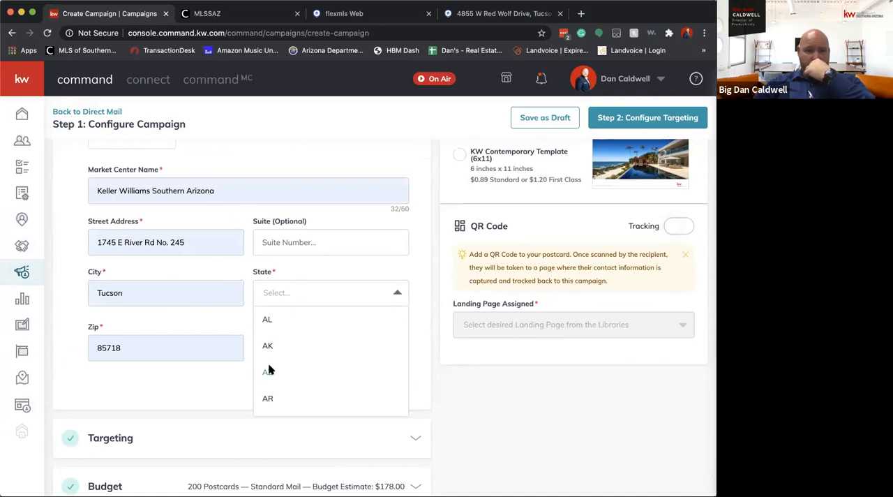
left_click(269, 369)
left_click(384, 382)
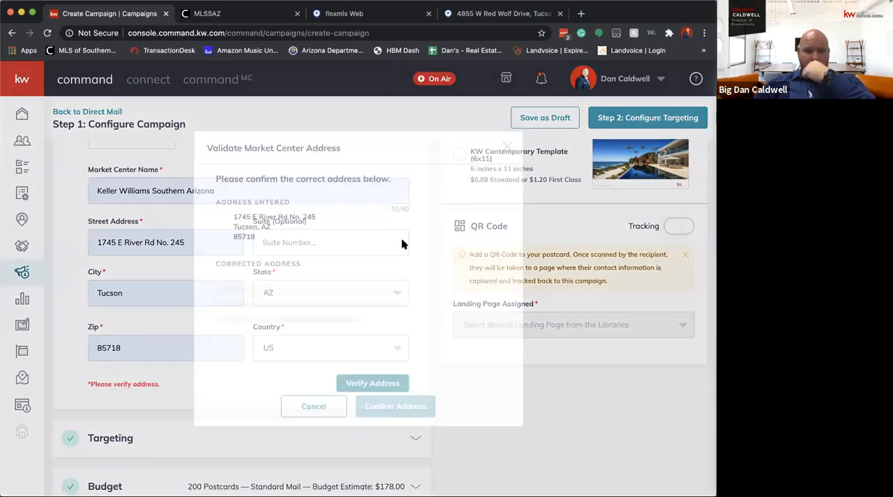
left_click(387, 377)
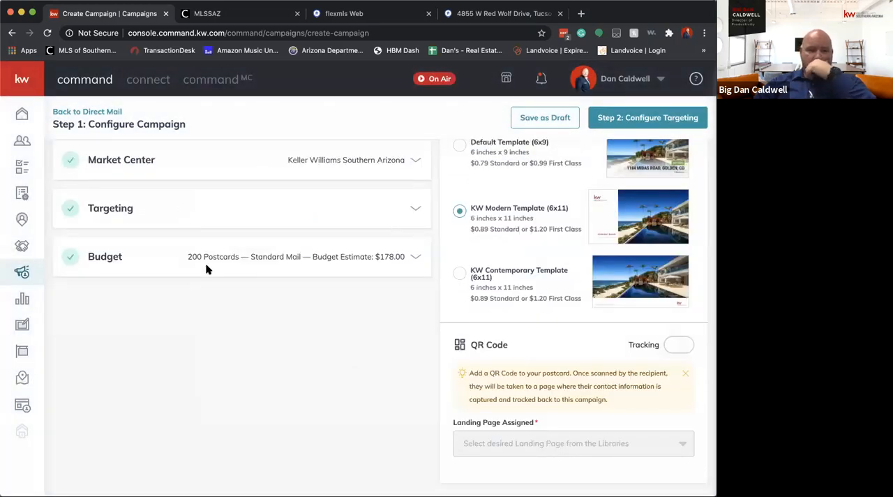
Check the agent's contact details in the campaign's Agent section and save them
scroll(206, 269, "up", 3)
scroll(291, 353, "up", 2)
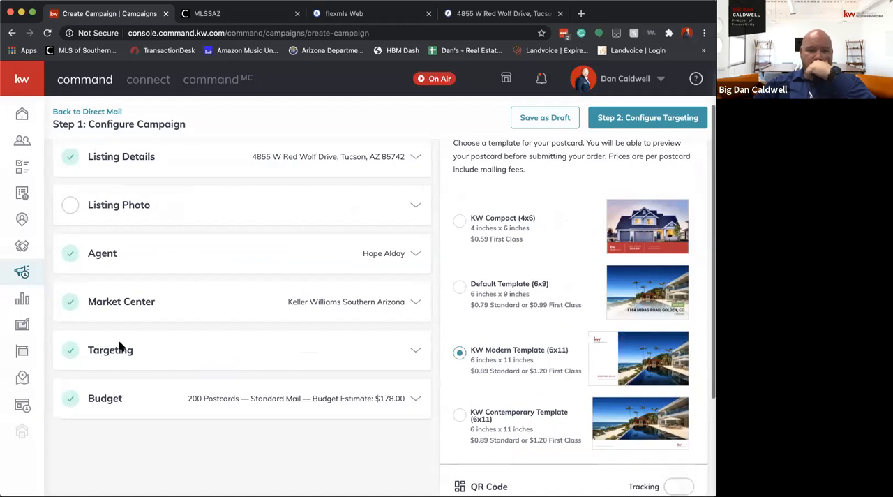
scroll(349, 310, "up", 2)
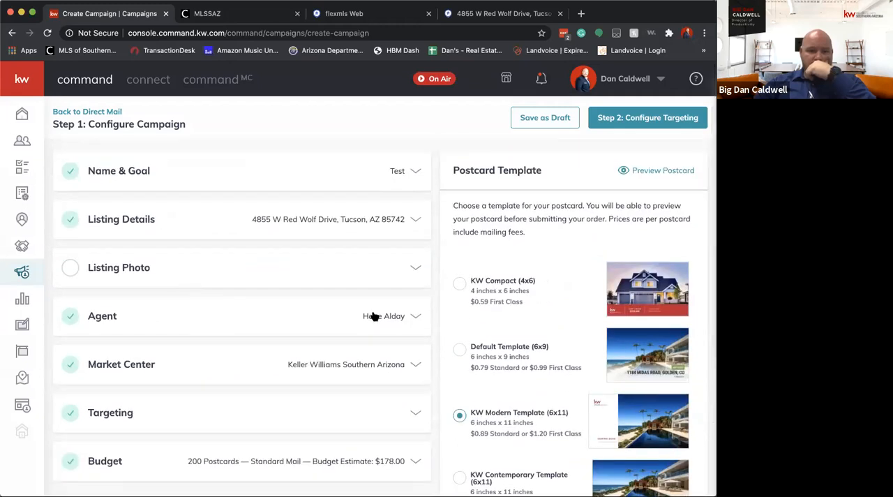
left_click(375, 317)
scroll(382, 357, "down", 4)
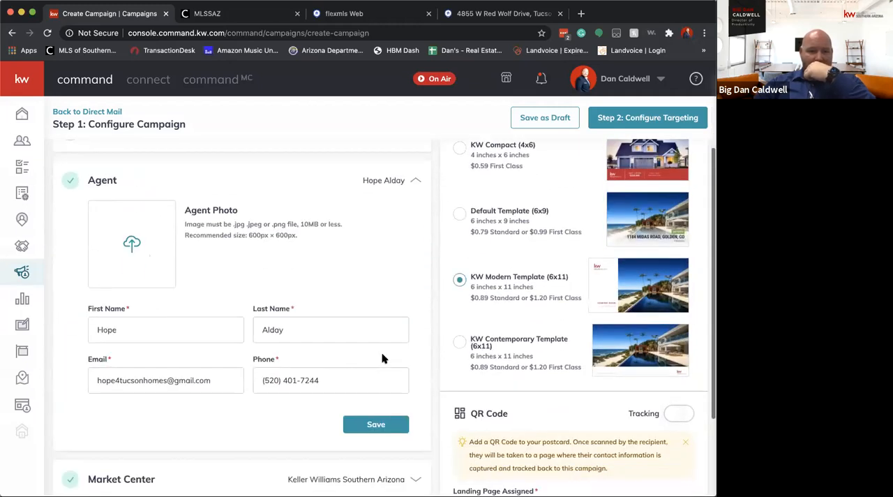
left_click(375, 424)
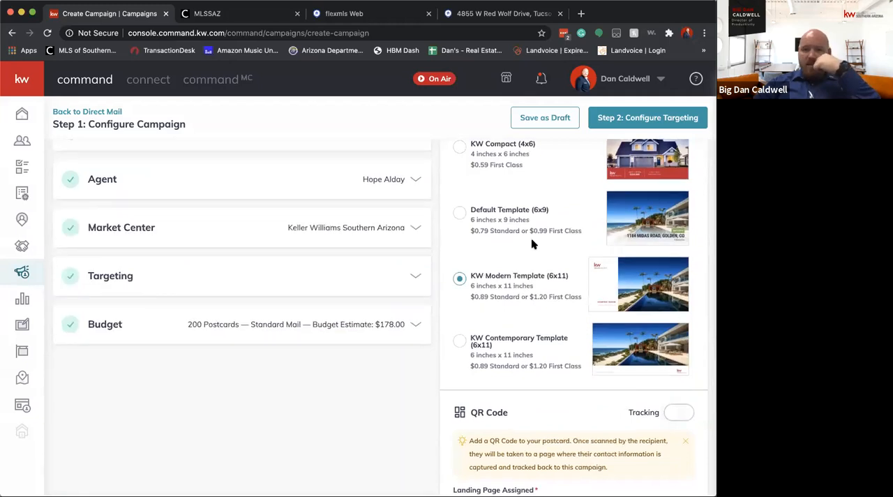
Preview the front and back of the KW Modern Template (6x11) postcard, and close the preview
scroll(531, 237, "up", 3)
left_click(644, 170)
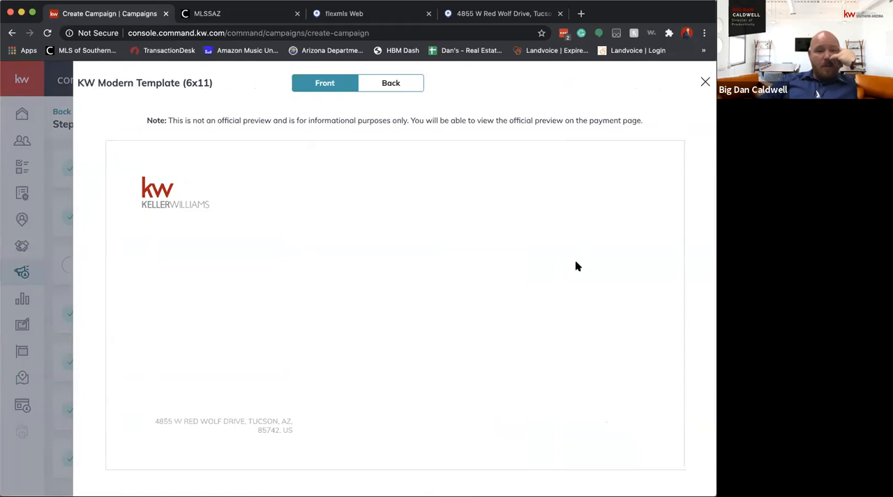
left_click(382, 86)
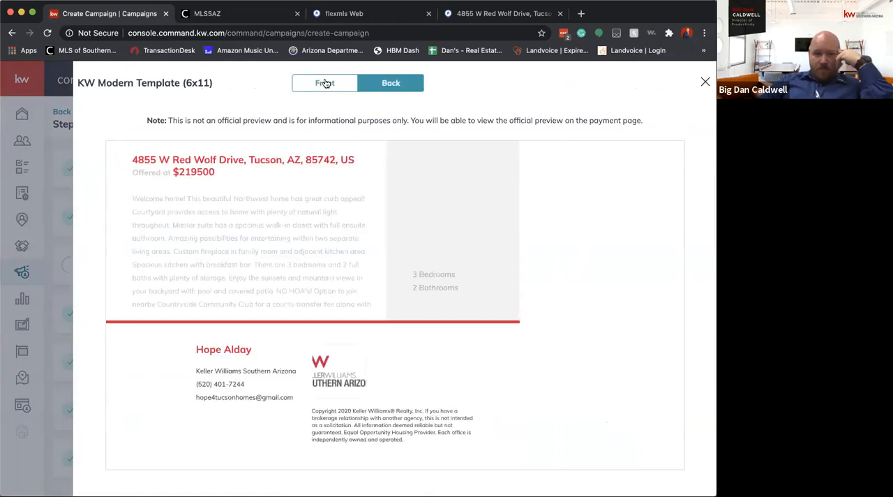
left_click(326, 84)
left_click(705, 81)
scroll(203, 172, "up", 2)
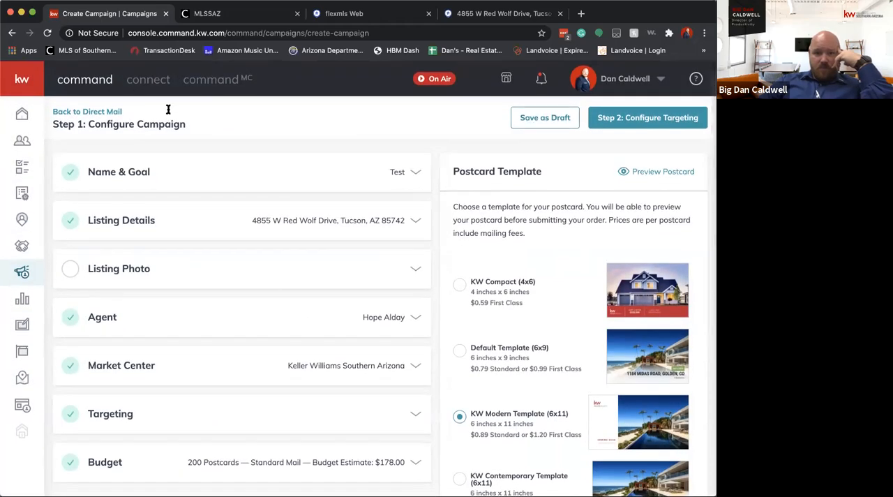
Return to the Direct Mail campaign list and archive the Test and NW Listing draft campaigns
left_click(87, 111)
left_click(318, 314)
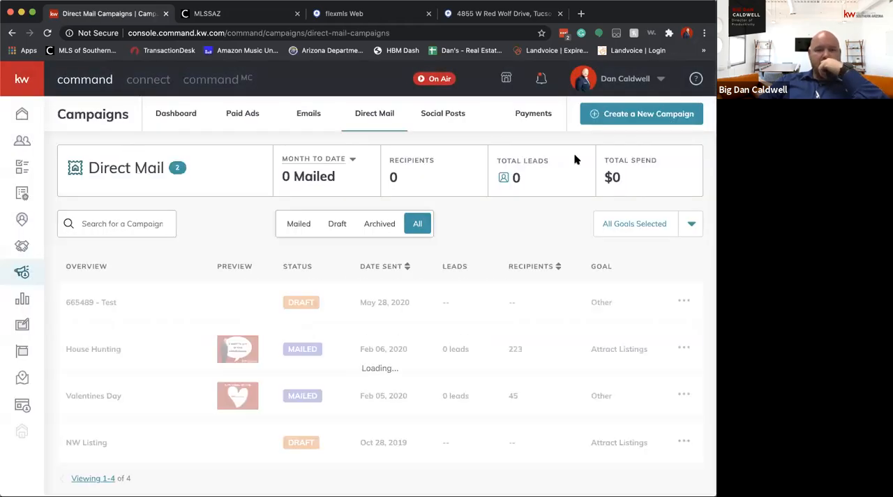
left_click(684, 301)
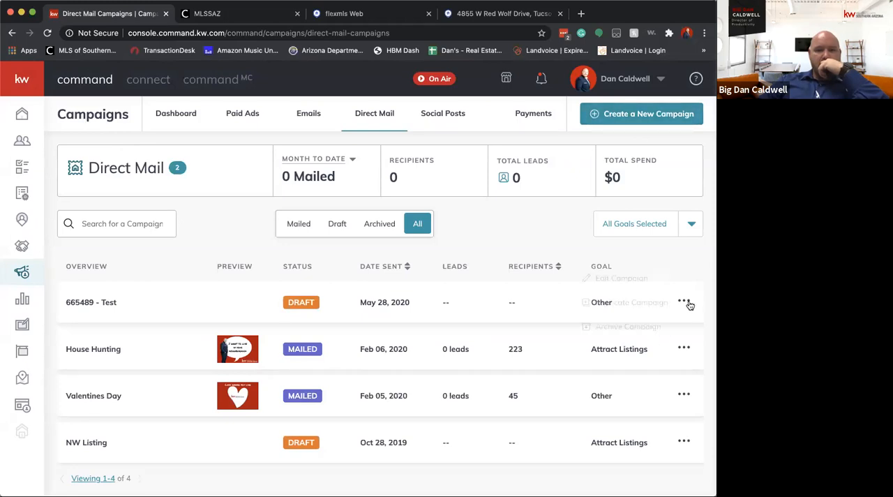
left_click(613, 325)
left_click(343, 321)
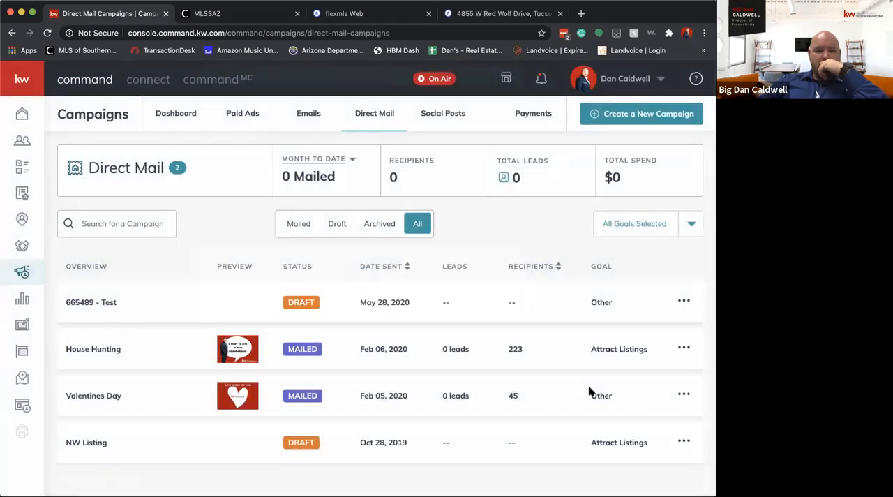
left_click(684, 395)
left_click(611, 419)
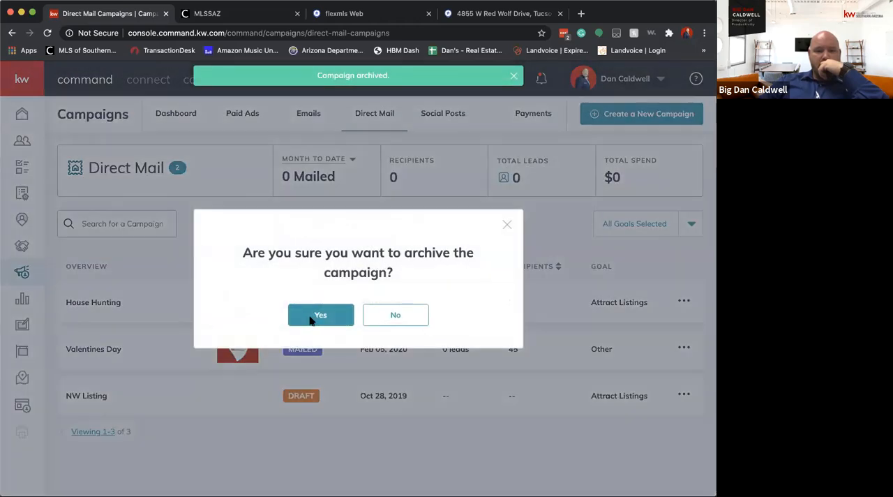
left_click(317, 316)
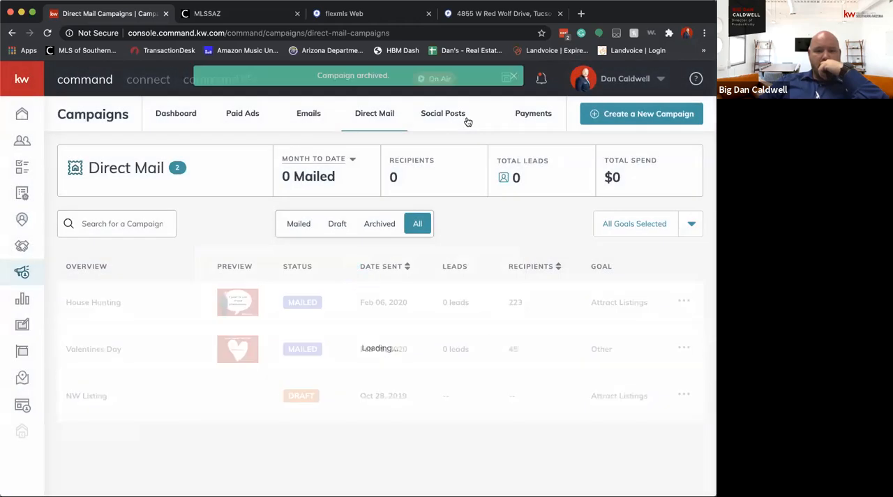
left_click(659, 115)
left_click(367, 350)
left_click_drag(369, 340, 529, 81)
left_click(513, 77)
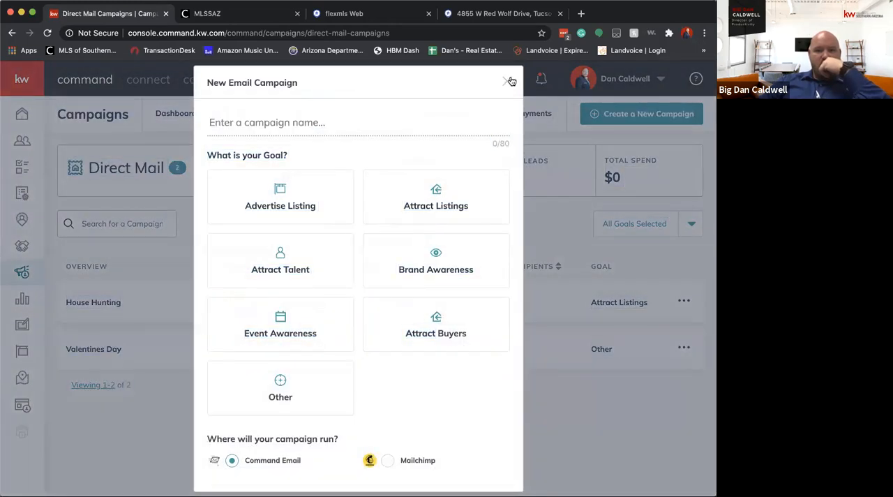
left_click(510, 81)
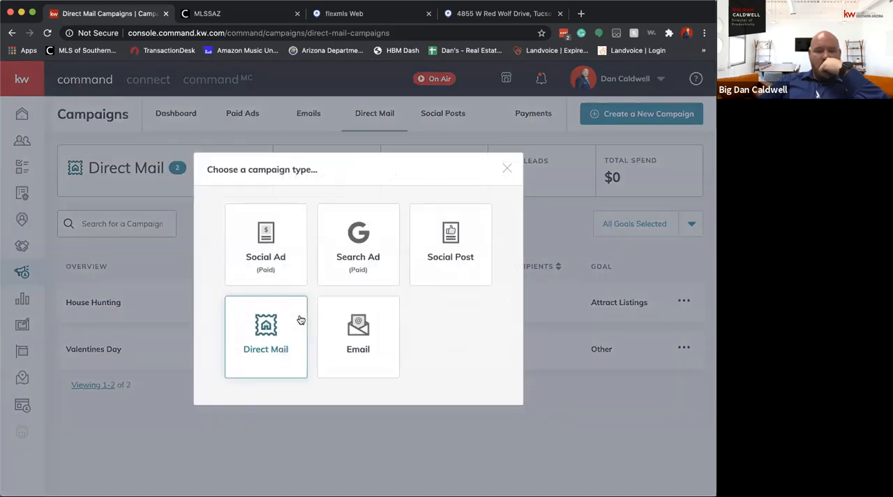
Set up a new direct mail campaign named test with the goal Attract Listings and the option to upload a custom template
left_click(299, 318)
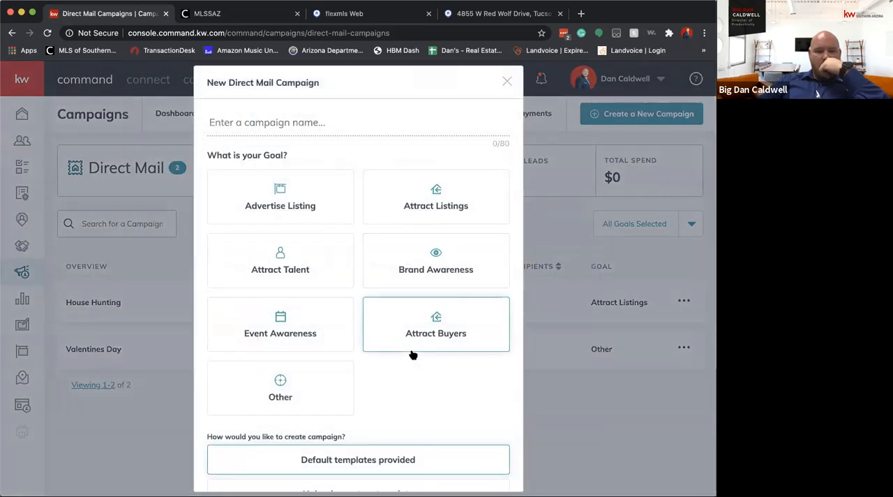
left_click(443, 207)
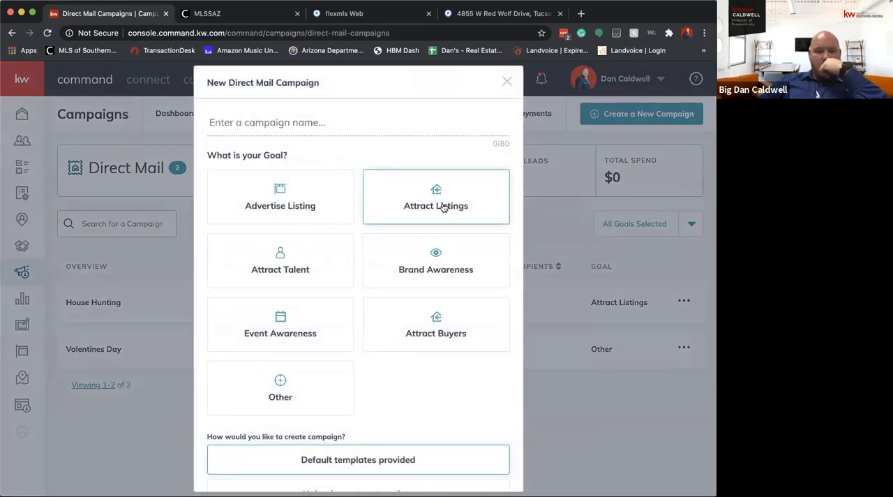
left_click(323, 116)
type("test")
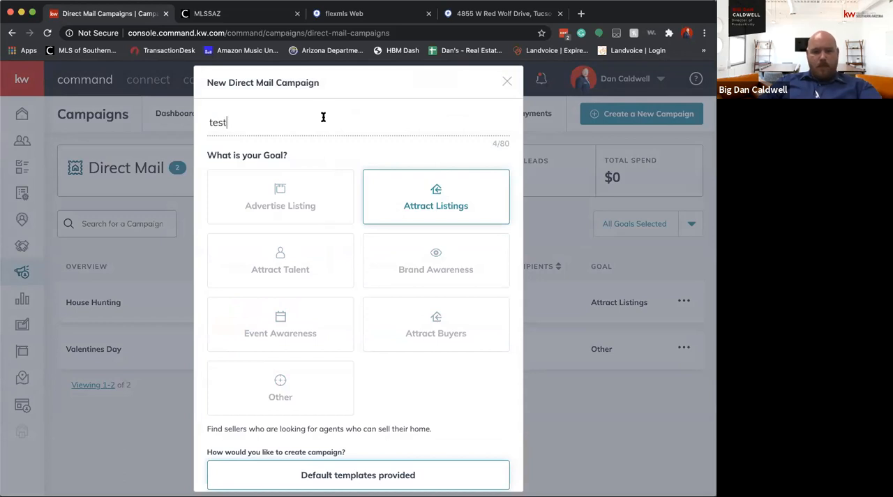
scroll(388, 335, "down", 3)
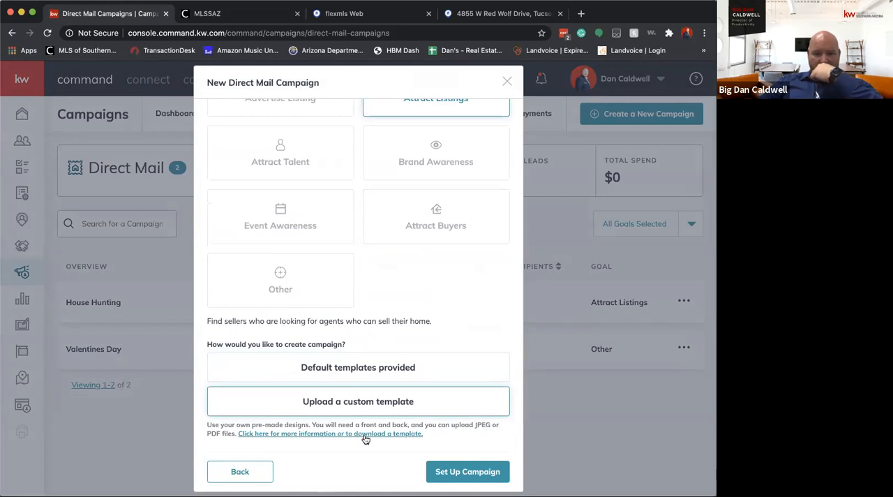
left_click(454, 471)
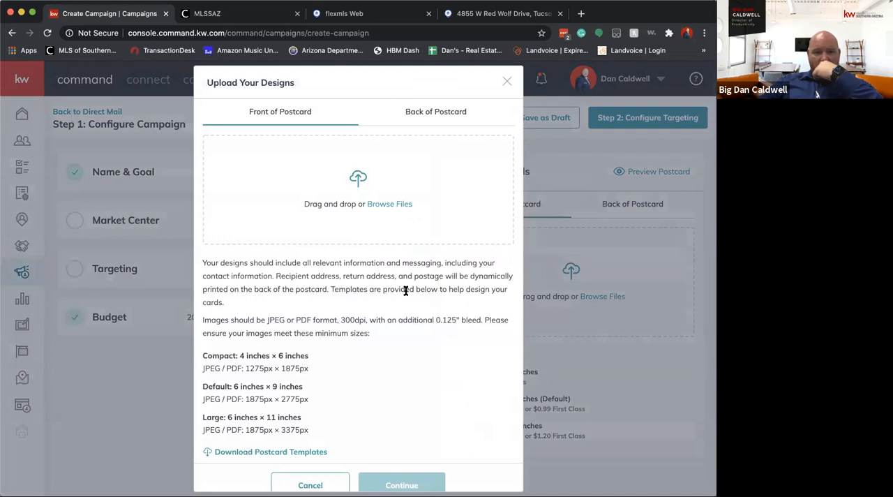
Examine the file format and size requirements for uploading custom postcard designs, and close the upload dialog
scroll(406, 290, "down", 1)
scroll(406, 292, "up", 1)
left_click(505, 83)
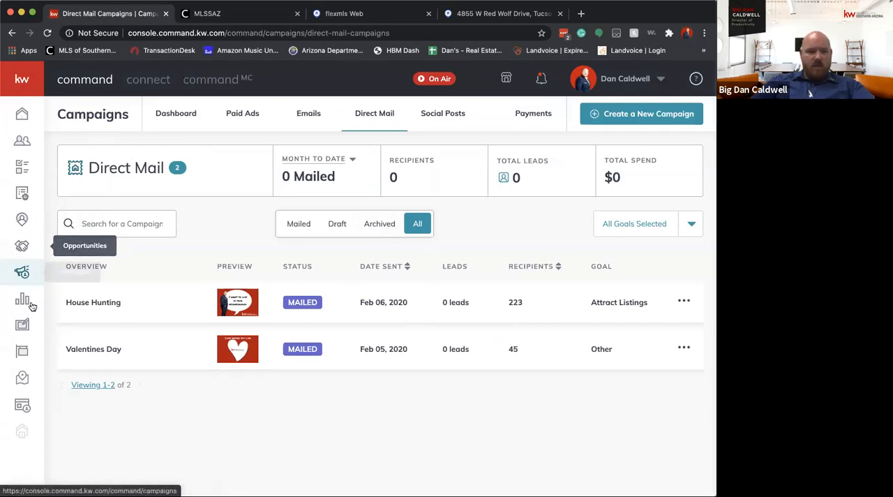
Go to My Design Templates and open the TEST TEST TEST postcard design in the editor
left_click(31, 323)
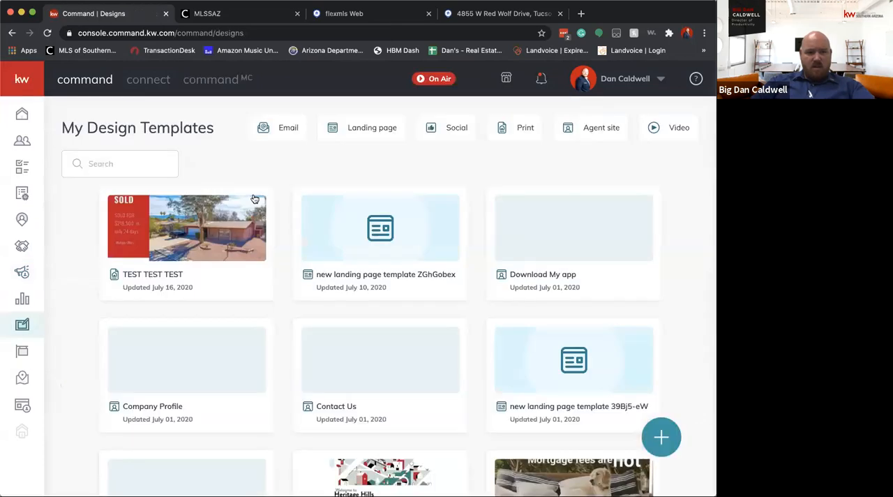
left_click(255, 204)
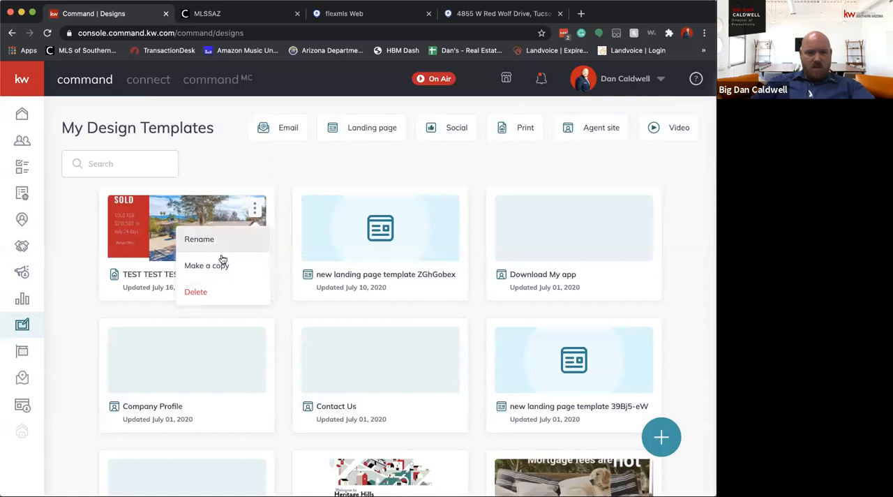
left_click(143, 226)
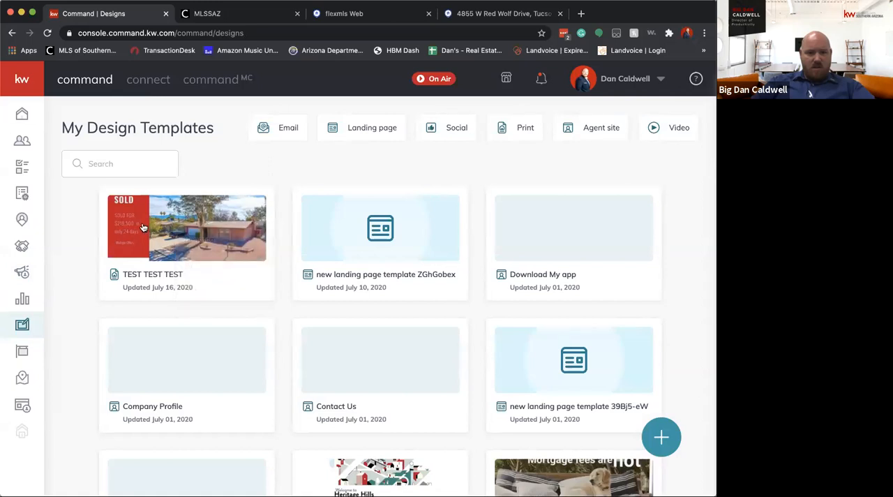
left_click(216, 190)
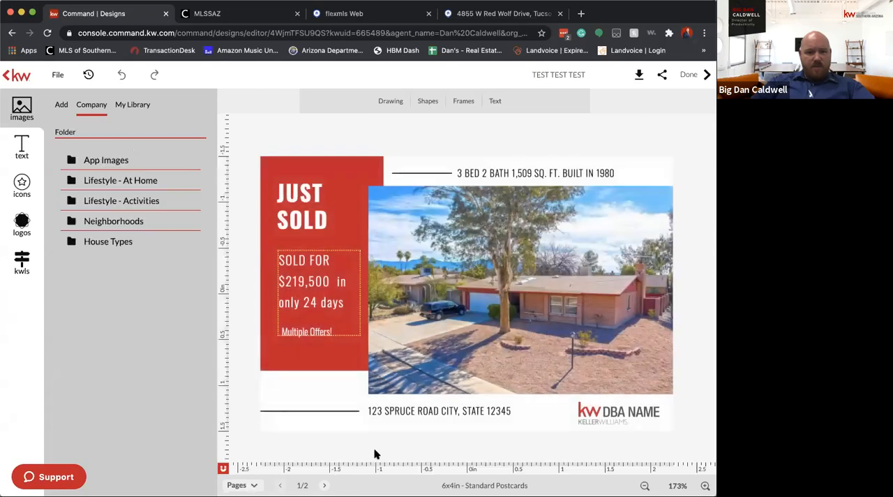
Download all pages of the Just Sold postcard as a PDF in high resolution print quality
left_click(635, 75)
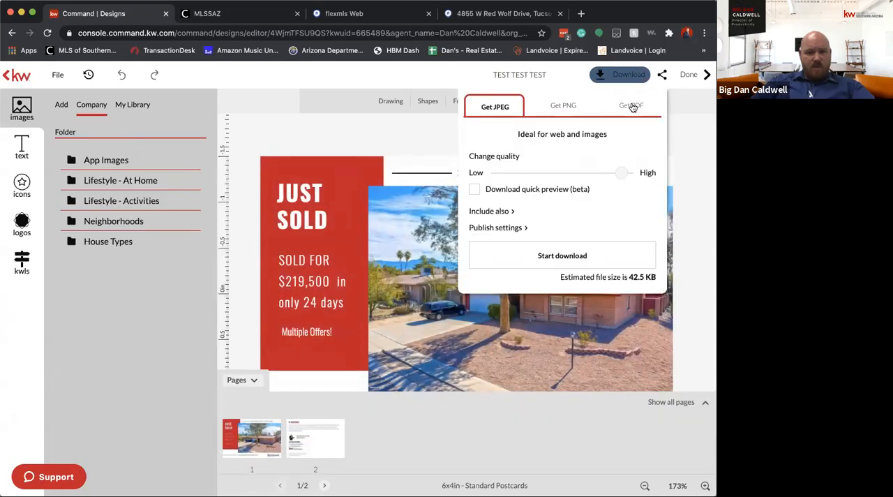
left_click(631, 106)
left_click(517, 239)
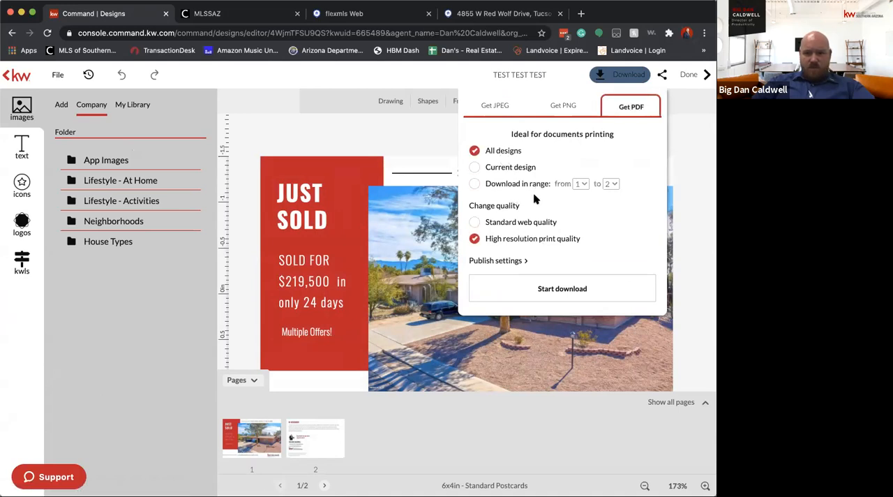
left_click(563, 295)
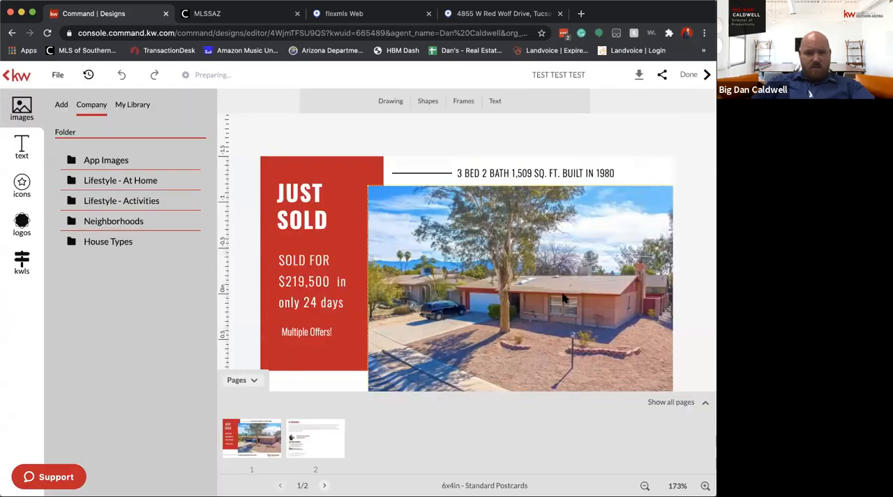
Leave the postcard design and open the template library at the Just Sold listing templates
left_click(56, 74)
left_click(110, 309)
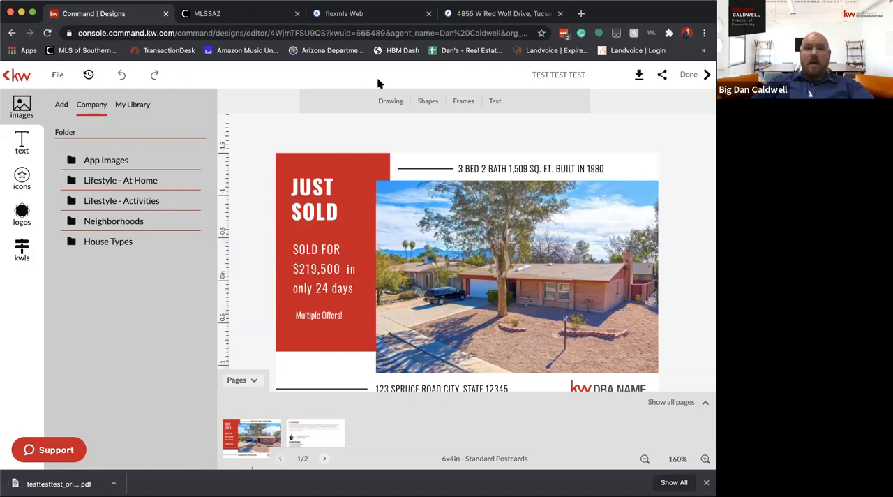
left_click(8, 76)
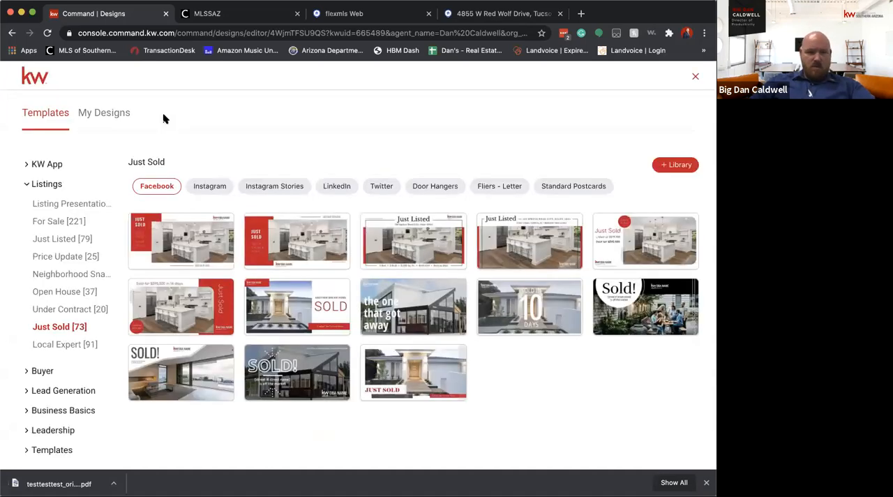
Leave the design editor, log in again through agent.kw.com/login, and open Campaigns in Command
left_click(96, 33)
type("agent.kw.com/login")
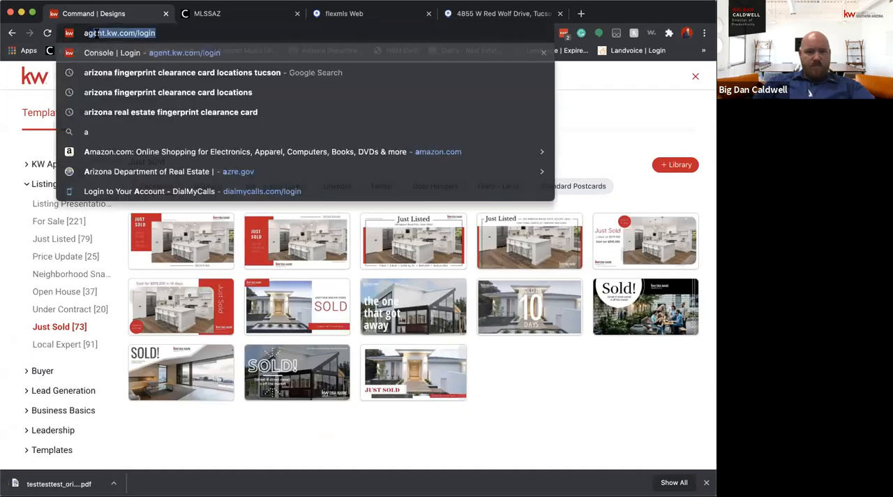
key("Return")
left_click(418, 354)
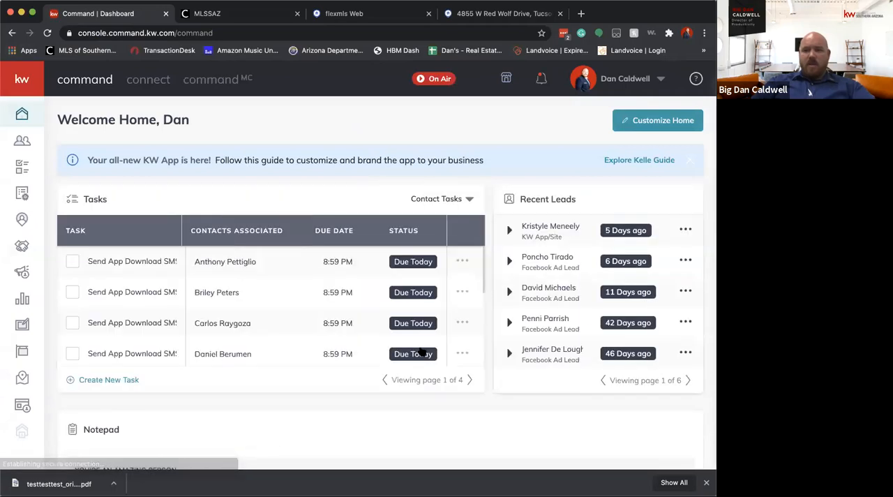
left_click(22, 274)
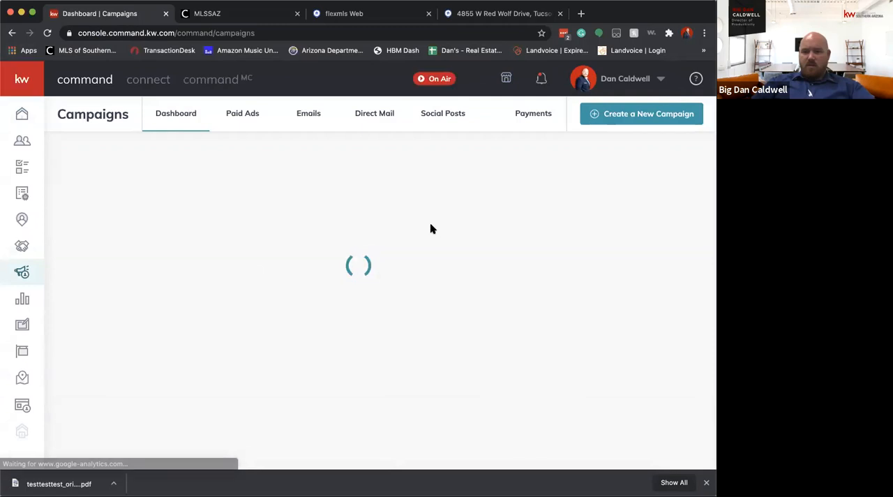
Set up a new direct mail campaign named Test with the goal Attract Listings and a custom template upload
left_click(624, 117)
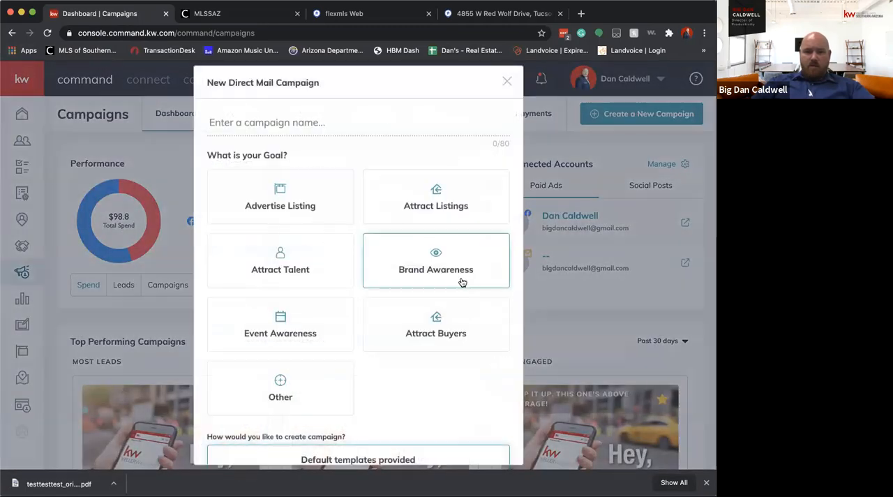
scroll(464, 287, "down", 1)
left_click(443, 159)
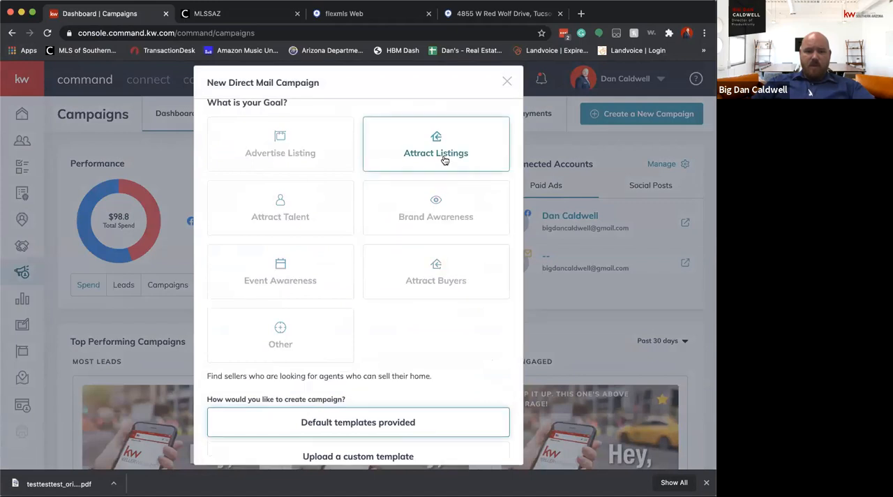
scroll(343, 187, "up", 2)
left_click(327, 111)
type("Test")
scroll(364, 283, "down", 3)
left_click(363, 375)
scroll(392, 397, "down", 1)
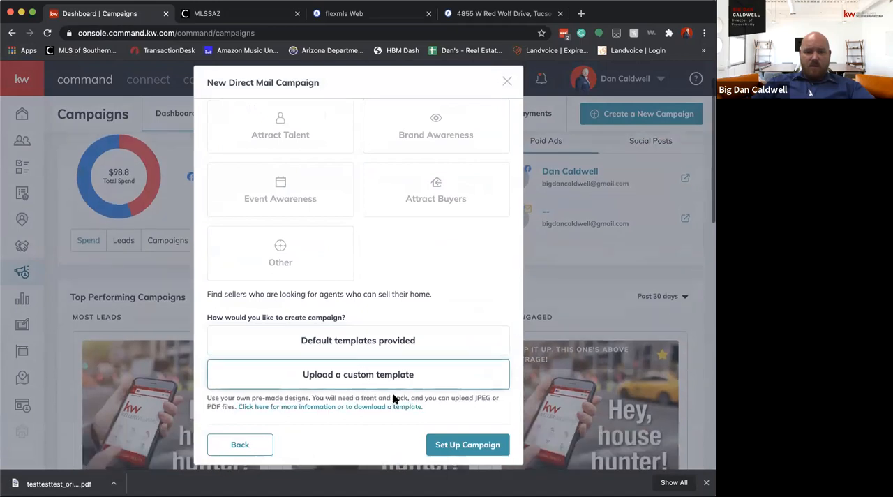
left_click(439, 446)
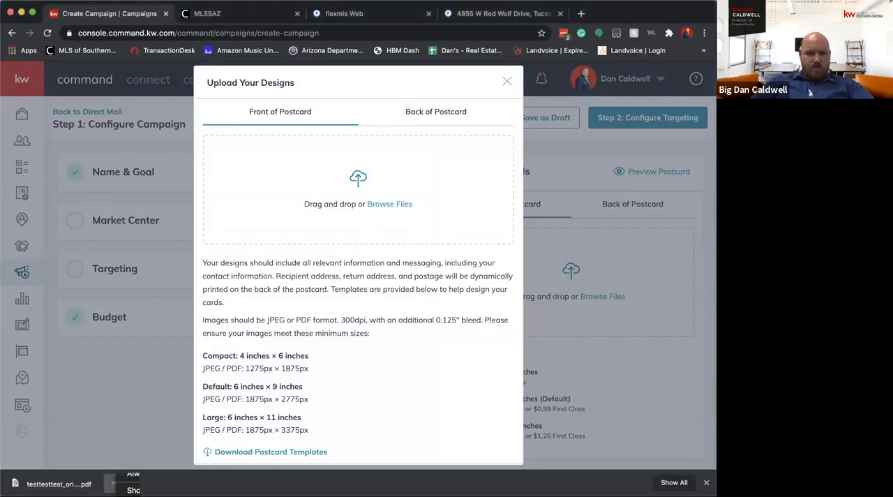
Locate the downloaded postcard PDF in Finder and try to upload it as the front of the postcard
left_click(113, 483)
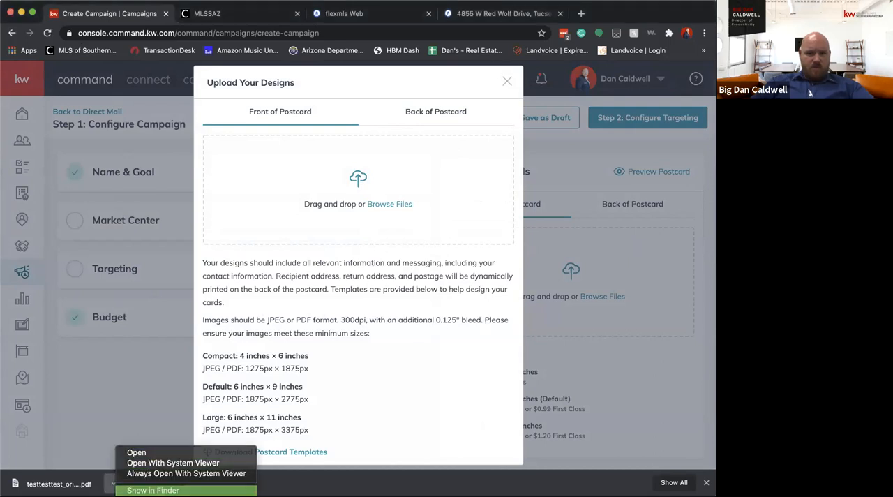
left_click(152, 490)
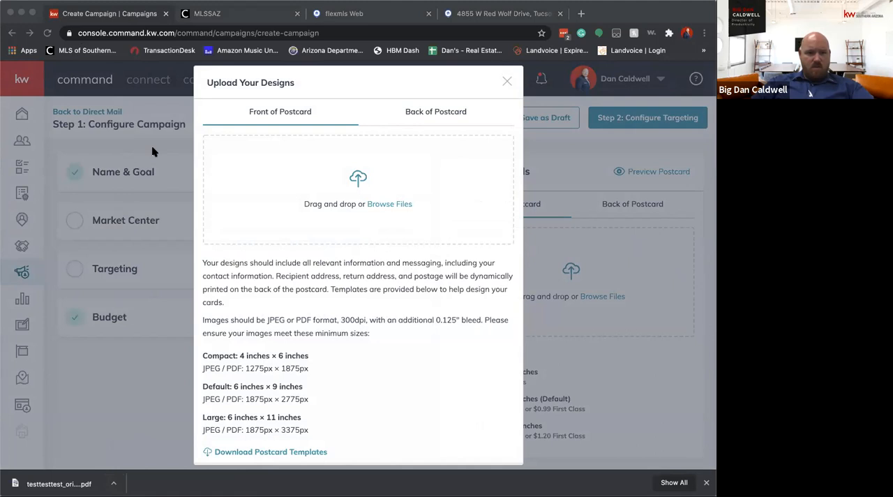
left_click(390, 204)
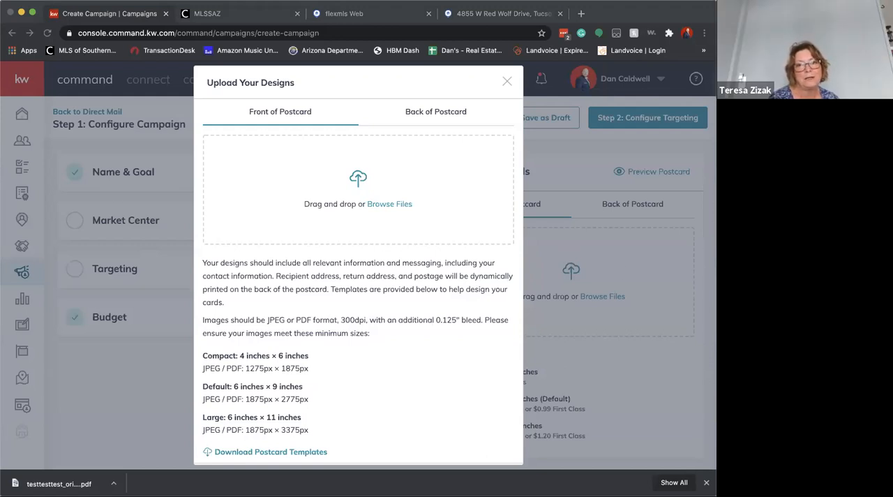
left_click(651, 178)
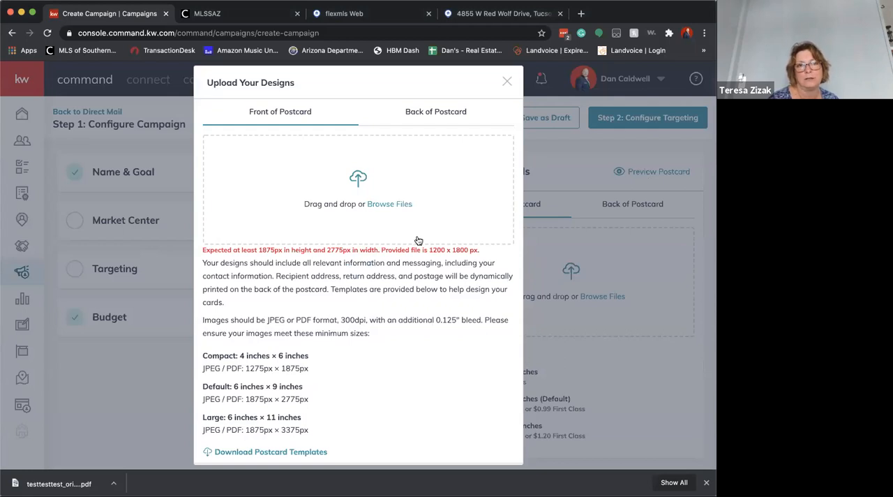
scroll(440, 220, "down", 2)
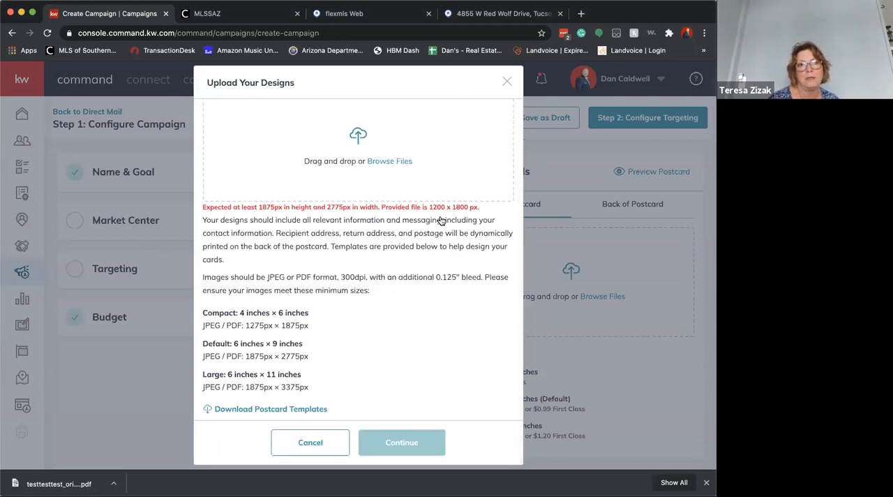
scroll(368, 271, "up", 2)
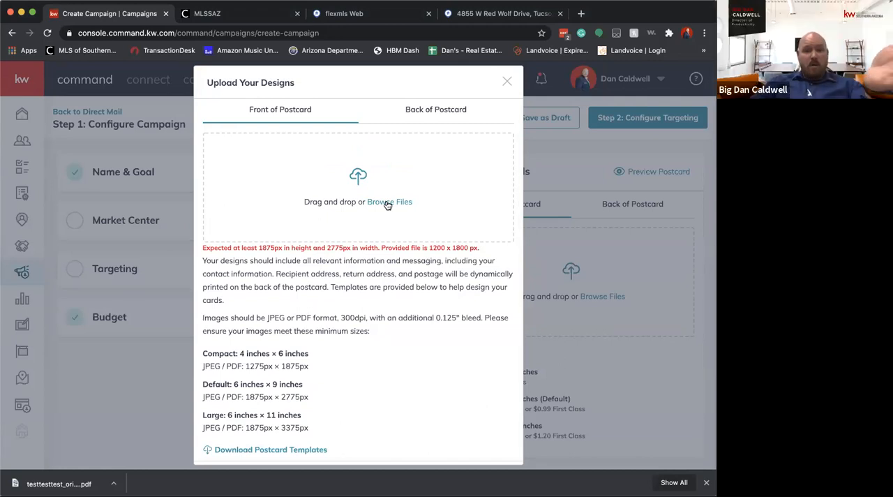
Examine the pixel size requirement for the front, check the Back of Postcard upload area, and close the upload dialog
left_click_drag(258, 247, 367, 247)
mouse_move(421, 248)
left_mouse_down()
mouse_move(488, 250)
mouse_move(417, 247)
mouse_move(435, 247)
left_mouse_up()
left_click(486, 252)
left_click(434, 247)
left_click(456, 115)
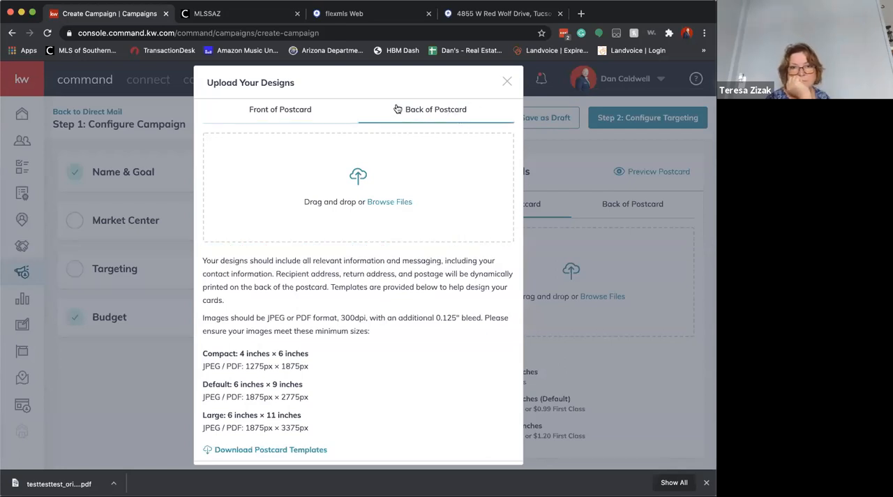
left_click(313, 110)
left_click(506, 81)
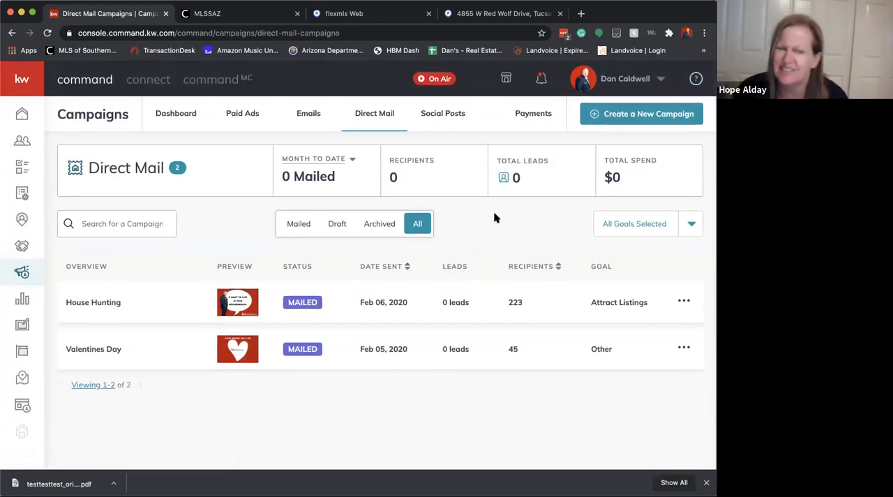
Start a new direct mail campaign with the goal Other and the option to upload a custom template
left_click(609, 116)
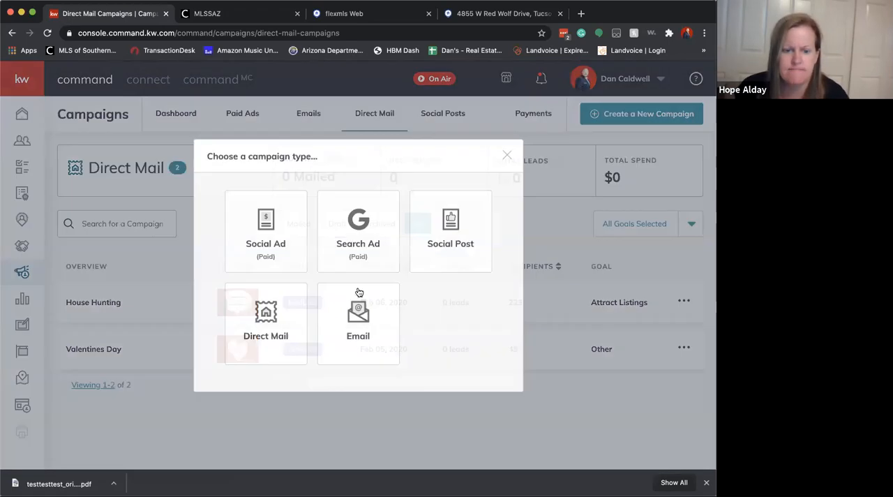
left_click(278, 308)
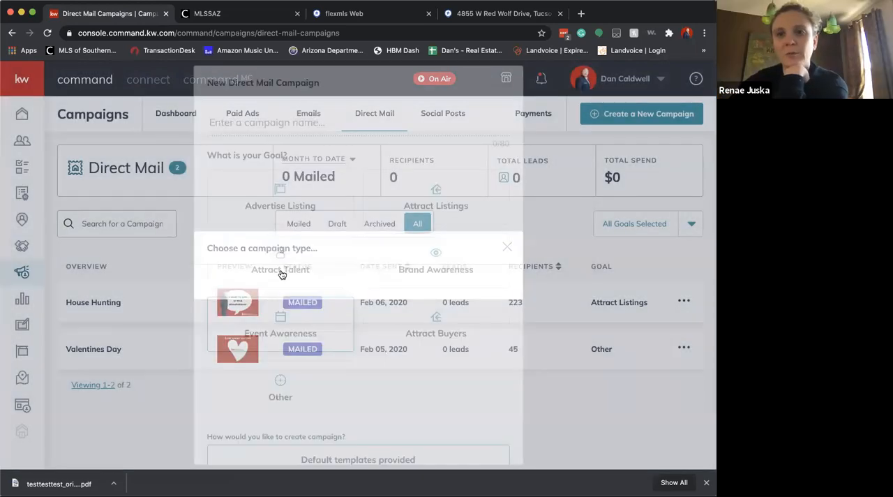
left_click(326, 378)
scroll(381, 365, "down", 3)
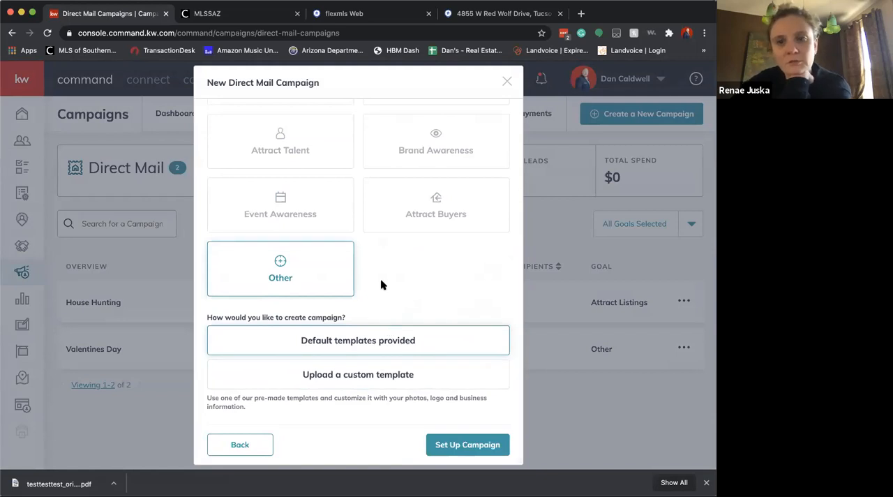
left_click(368, 374)
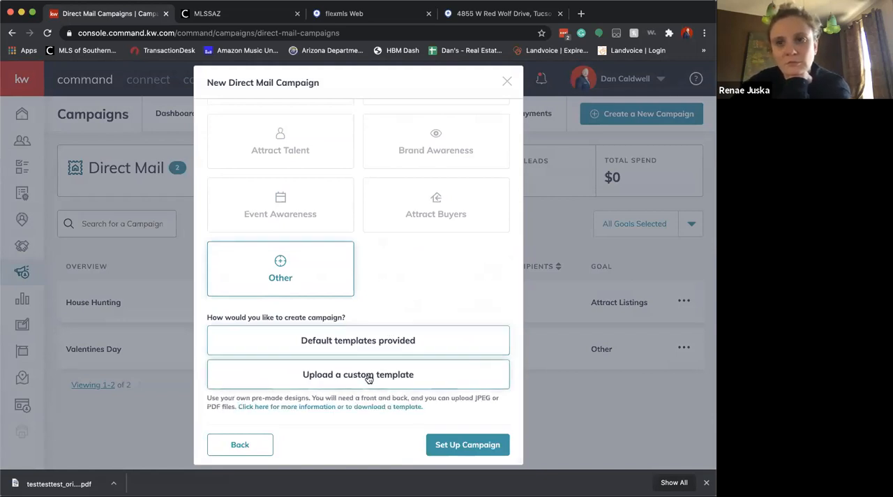
left_click(463, 443)
Name the campaign test, download the postcard template files, and proceed to the campaign setup
left_click(336, 138)
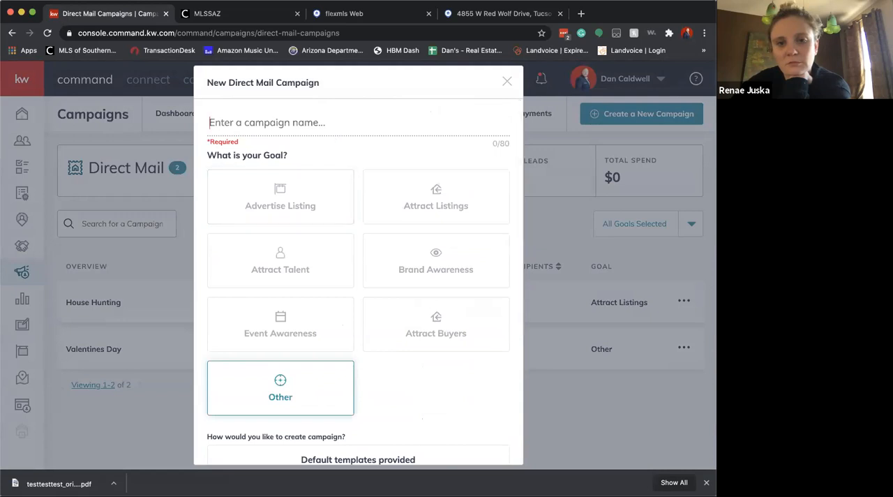
type("test")
scroll(398, 352, "down", 3)
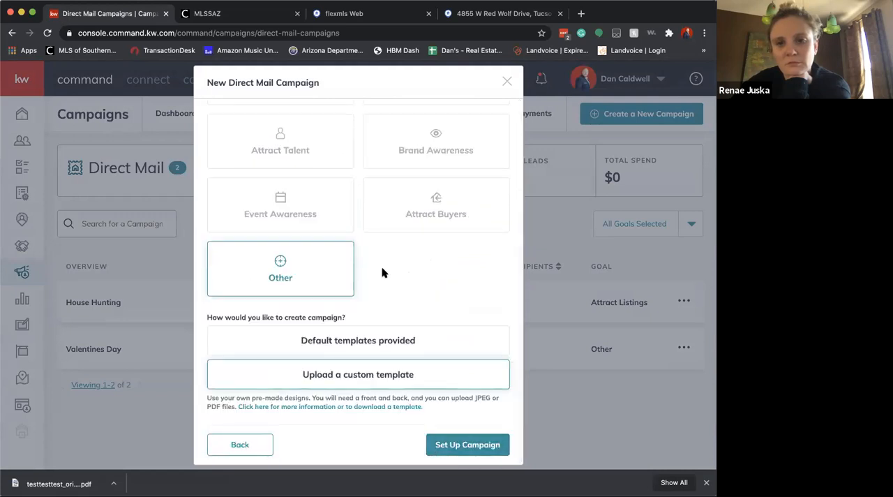
left_click(398, 411)
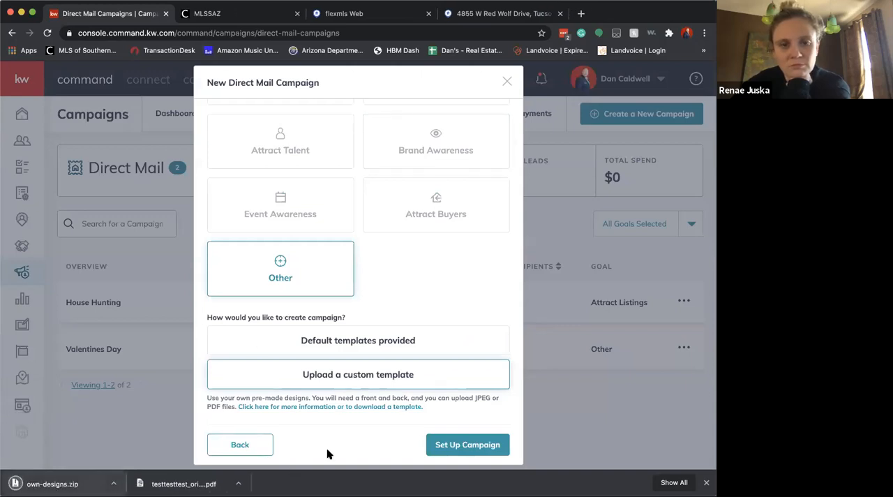
left_click(453, 447)
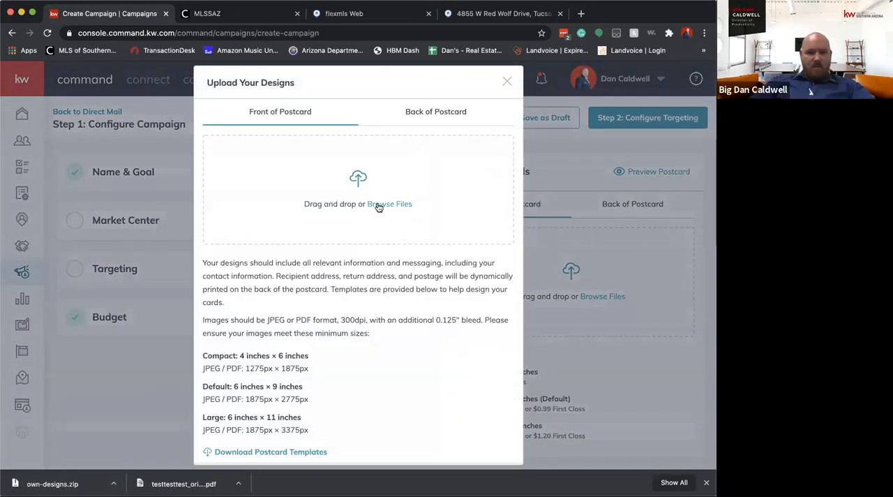
Try to upload the postcard design file as the front of the postcard and check the required pixel dimensions
left_click(377, 204)
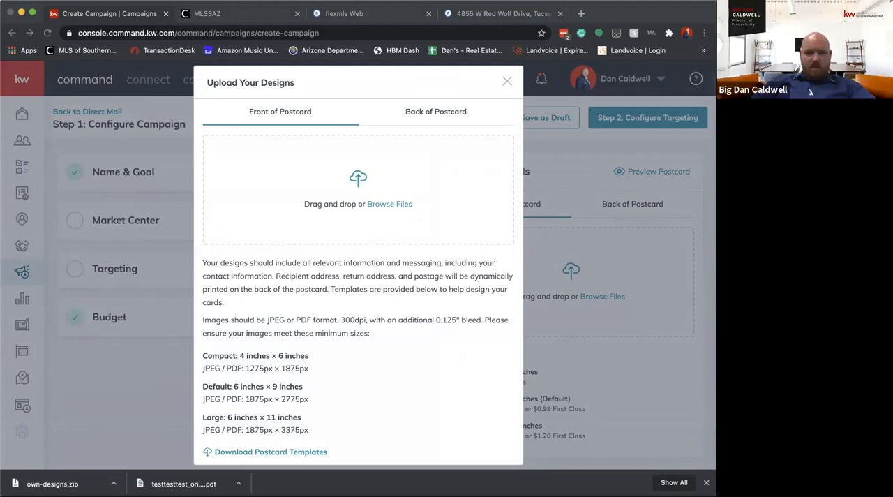
double_click(442, 180)
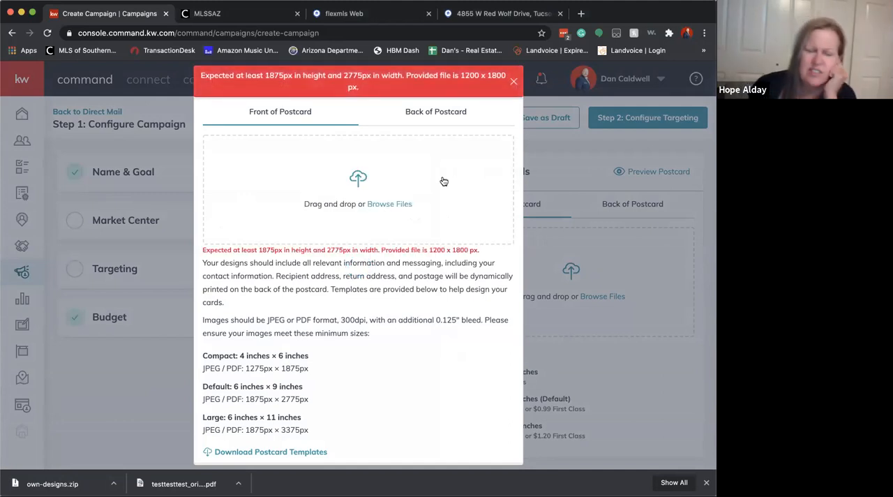
left_click_drag(258, 249, 355, 248)
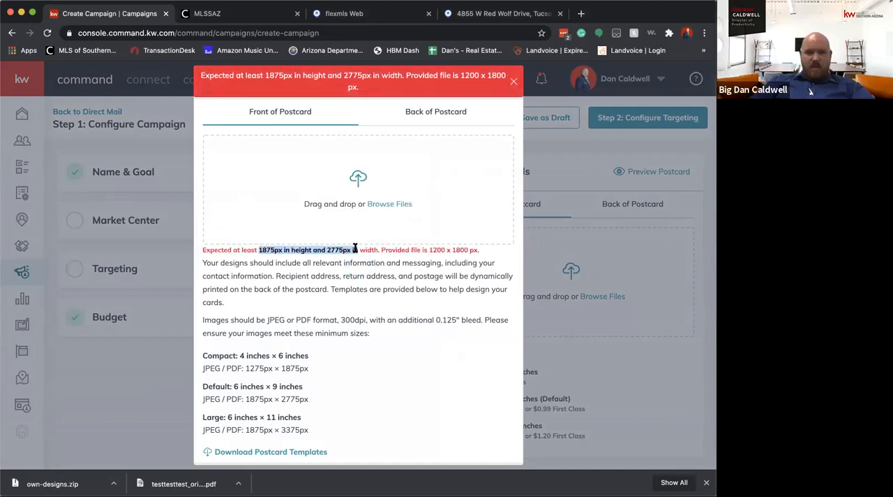
left_click(468, 261)
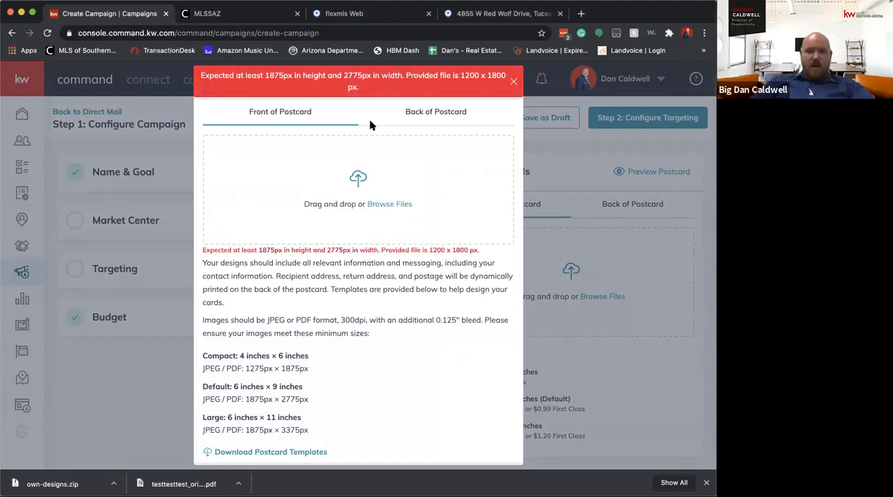
left_click(248, 14)
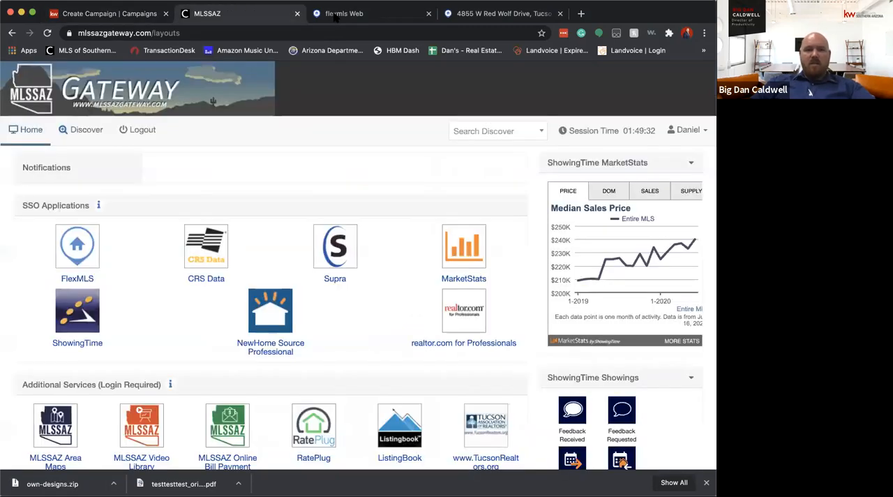
left_click(501, 14)
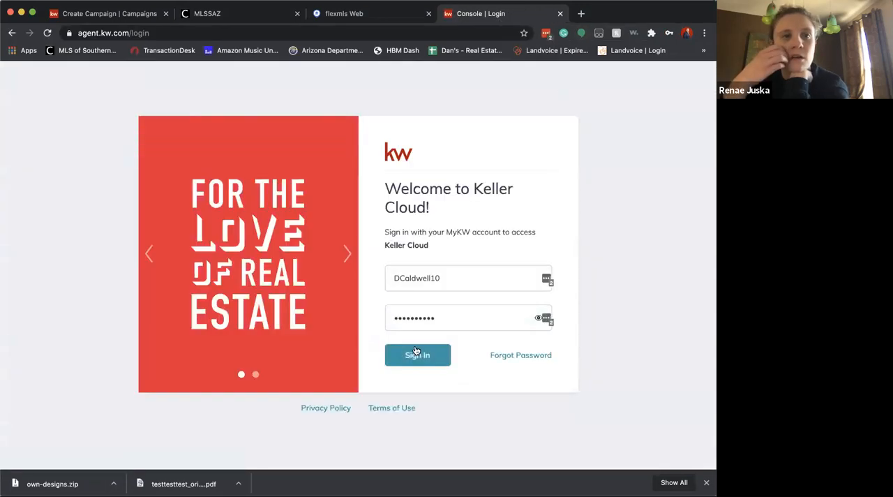
left_click(417, 354)
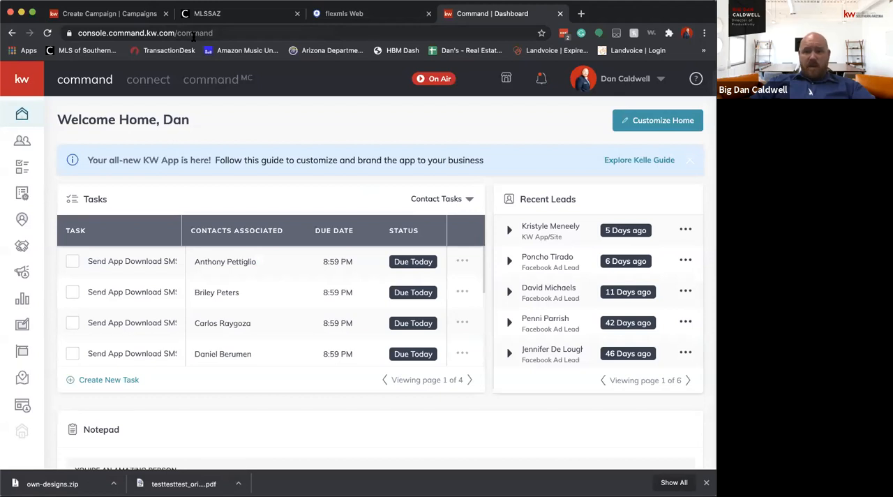
Return to the campaign's design upload dialog and examine the minimum pixel sizes required for the postcards
left_click(115, 14)
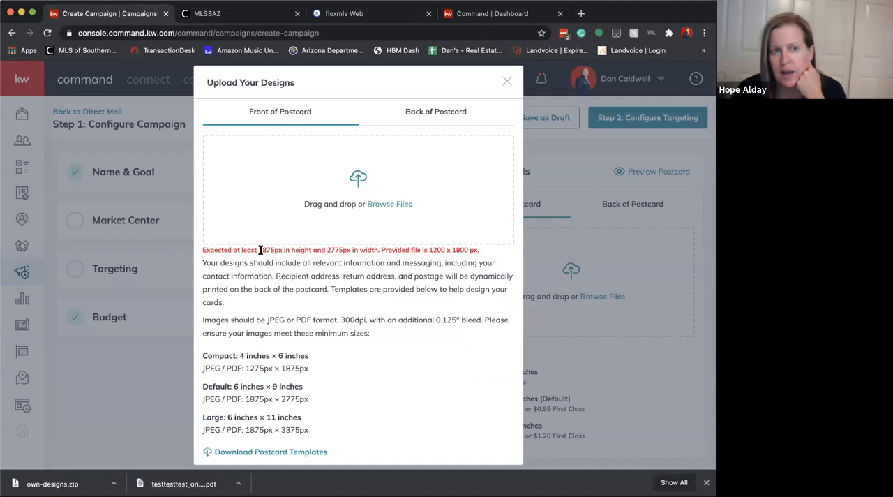
left_click_drag(260, 250, 347, 251)
left_click(357, 262)
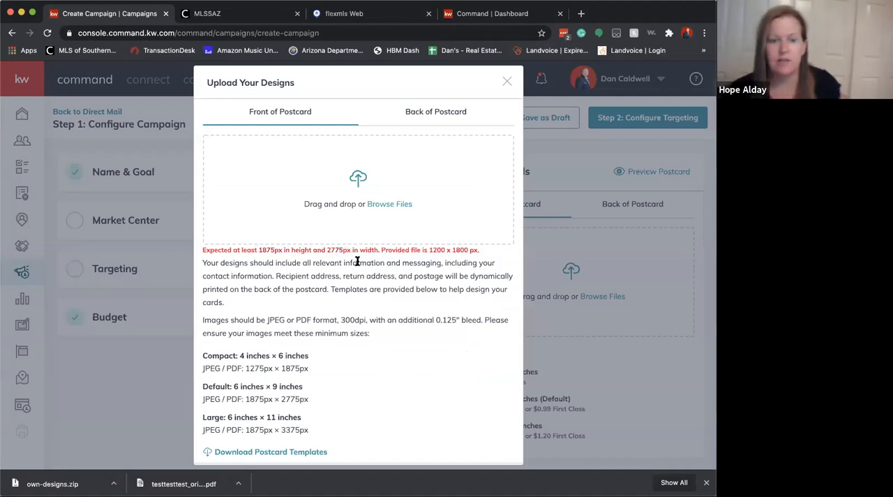
left_click_drag(258, 250, 272, 250)
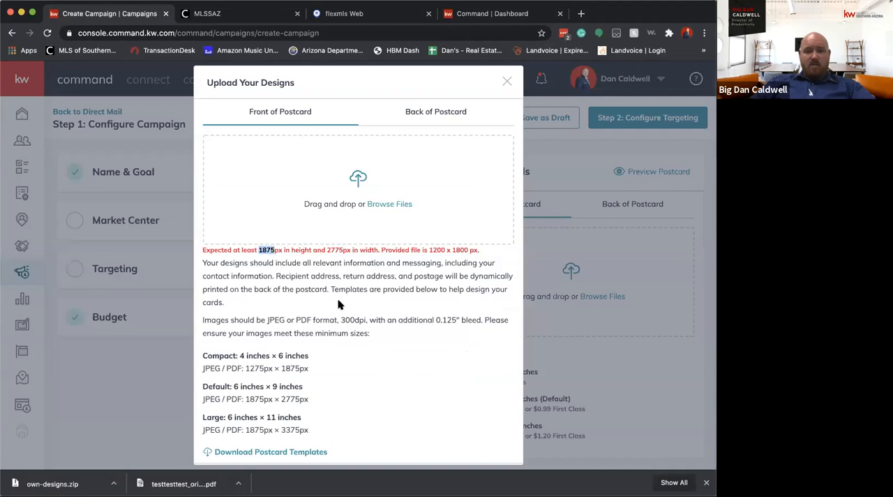
scroll(367, 365, "down", 2)
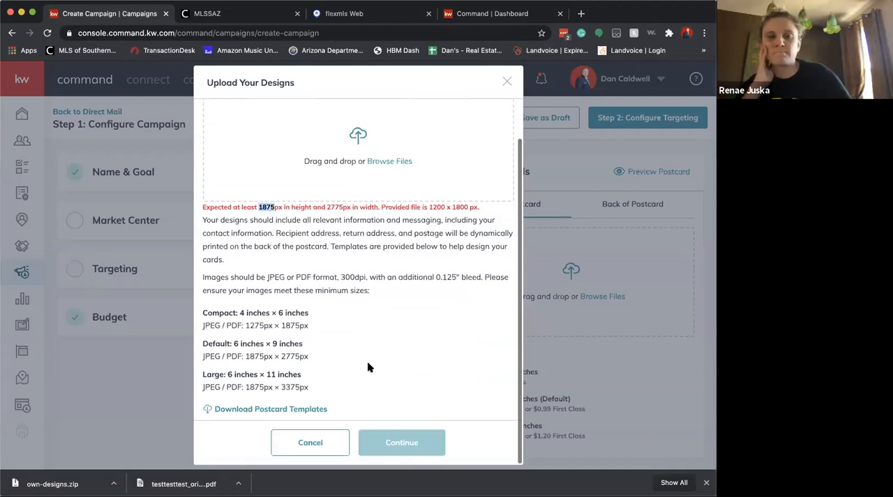
left_click_drag(246, 388, 303, 386)
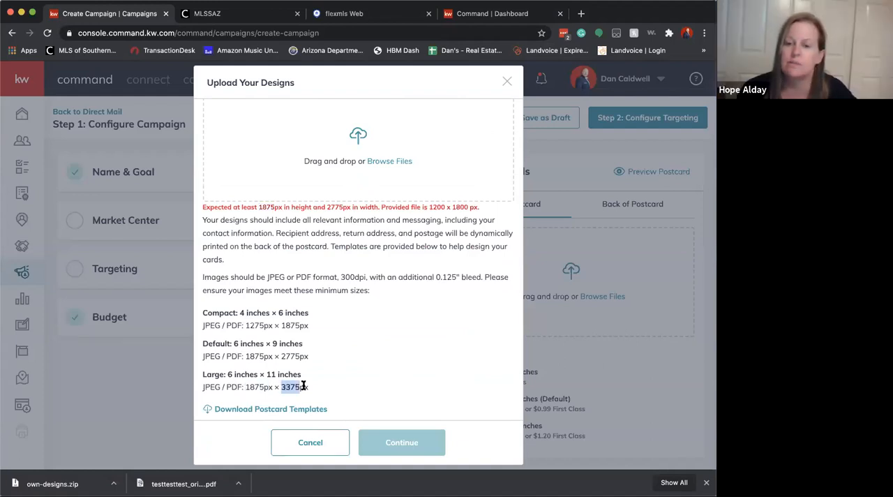
Examine the minimum pixel height listed for the default 6 × 9 inch postcard
scroll(358, 361, "up", 1)
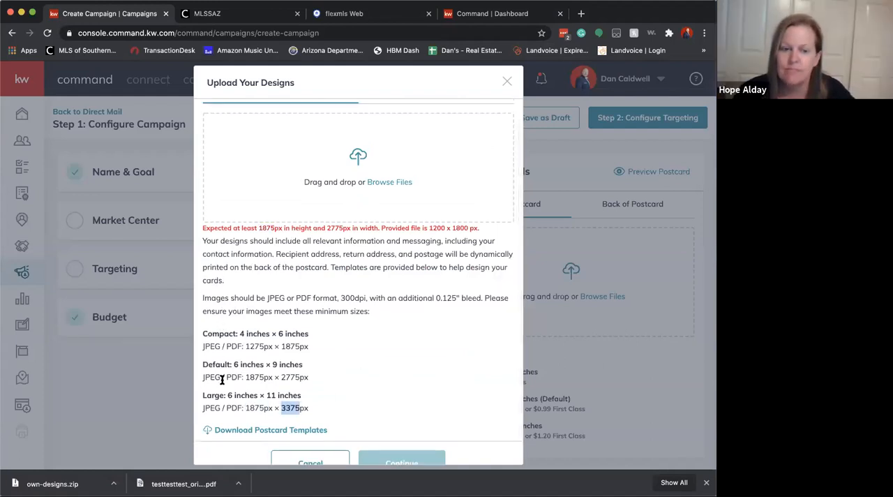
left_click_drag(246, 376, 262, 376)
left_click(318, 380)
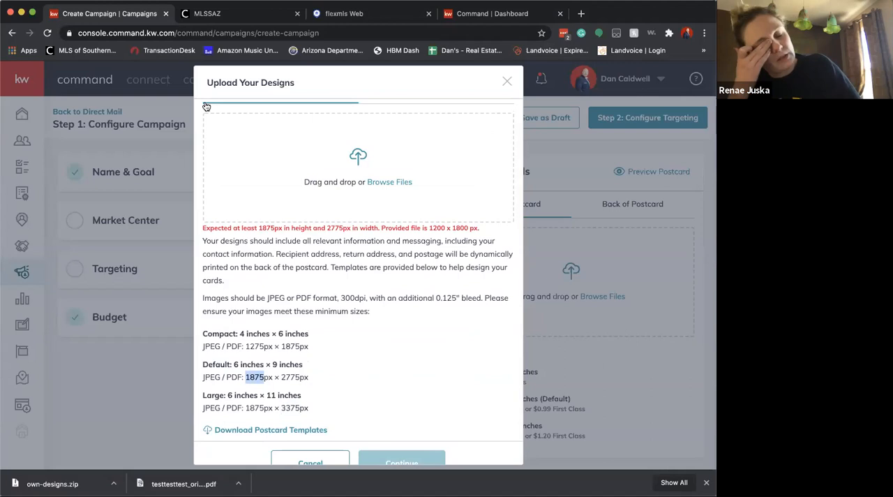
Switch to the Command dashboard and open the TEST TEST TEST postcard template from Designs in the editor
left_click(489, 14)
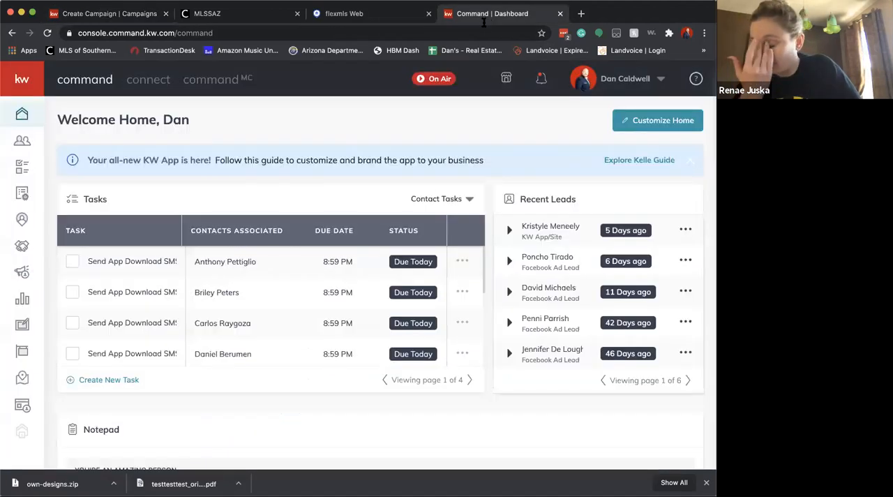
left_click(22, 324)
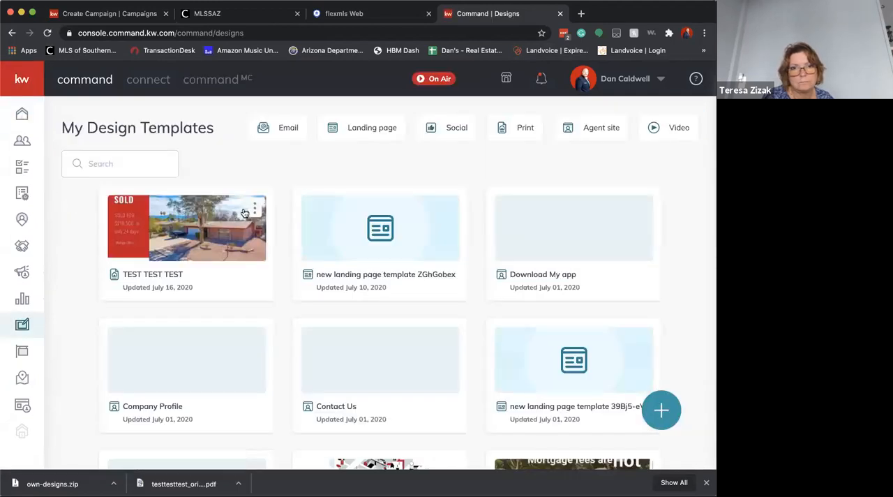
left_click(244, 213)
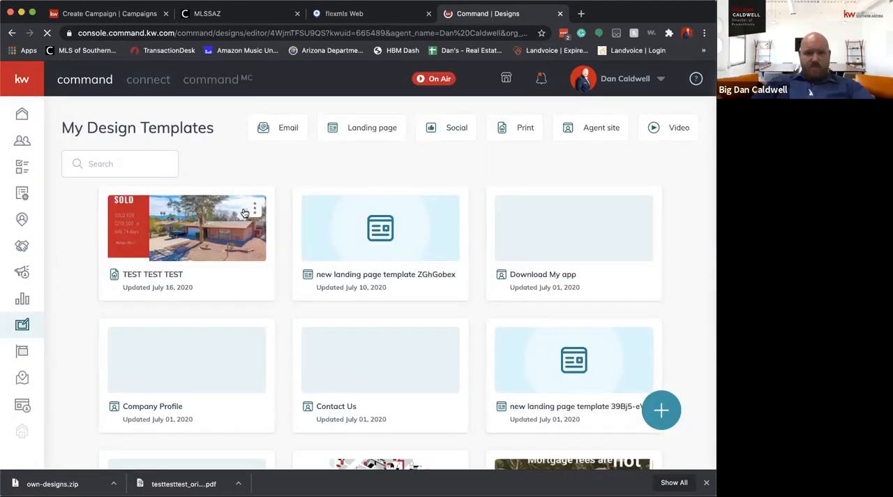
Compare the expected pixel dimensions with the provided file's size in the campaign's upload dialog, and return to the postcard design editor
left_click(135, 19)
left_click_drag(232, 227, 285, 228)
left_click_drag(380, 229, 483, 232)
left_click(484, 231)
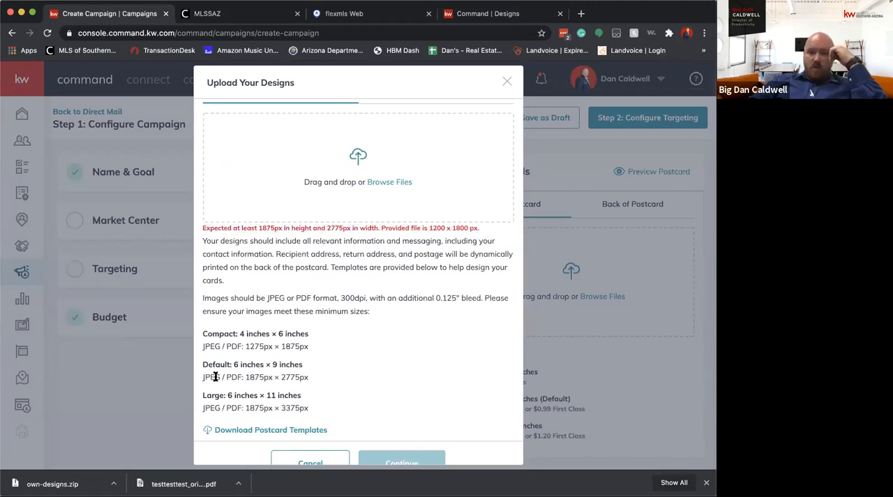
left_click(506, 17)
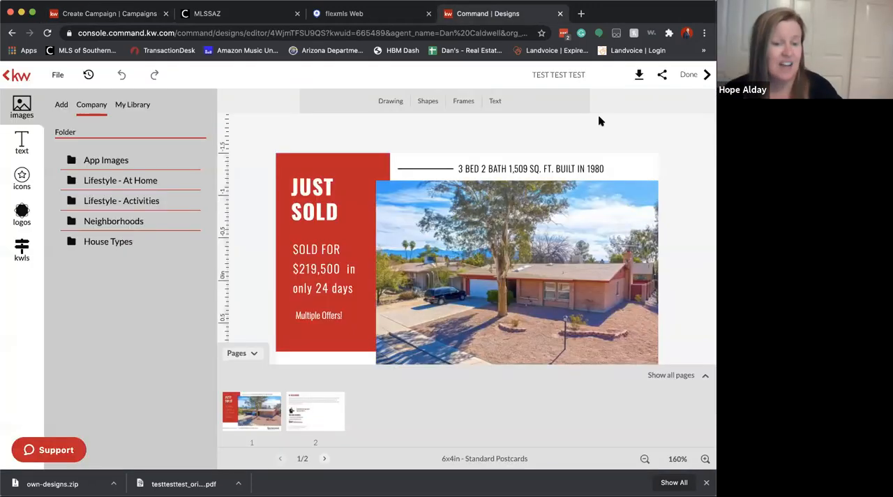
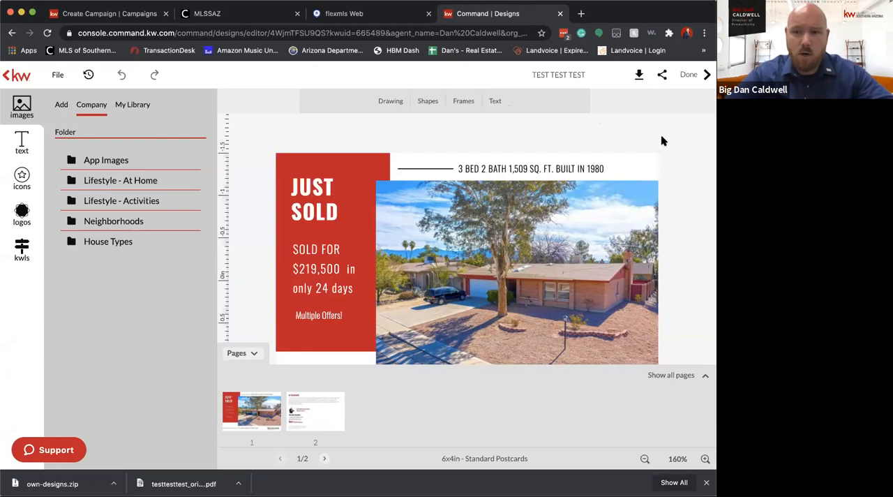
Switch to Canva in a new browser tab and start a custom-dimensions design with 1875 px as the width
left_click(581, 13)
type("ca")
key("Return")
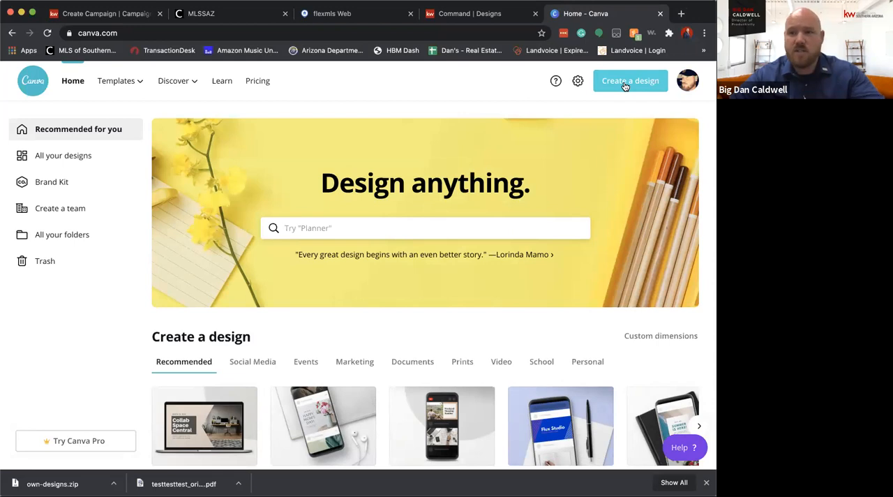
left_click(625, 82)
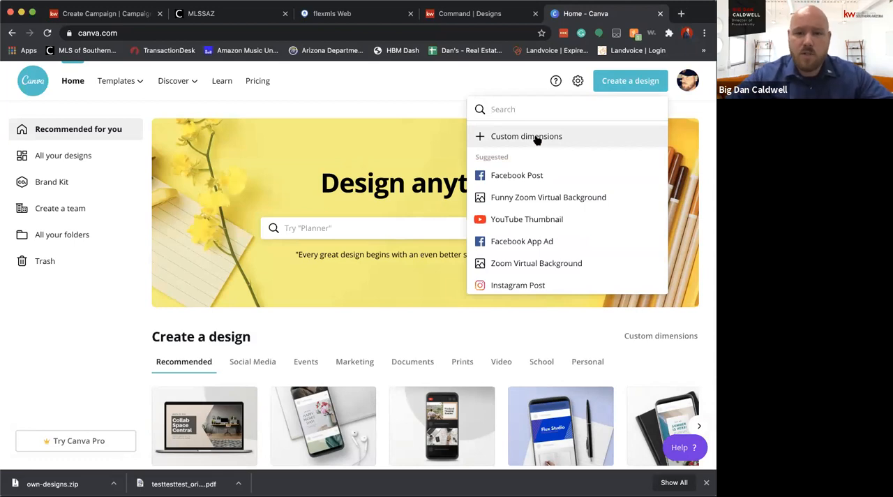
left_click(537, 140)
left_click(497, 144)
type("1875")
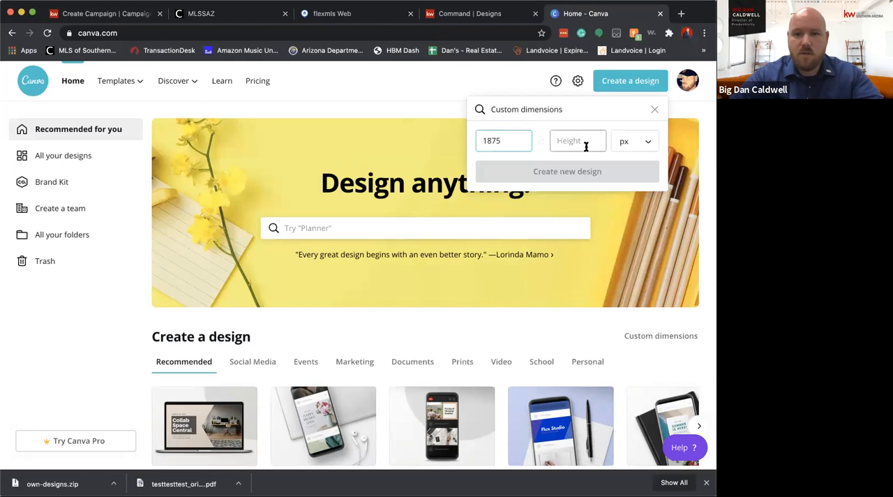
Return to the campaign's design upload dialog and copy the required pixel width of 2775
left_click(484, 19)
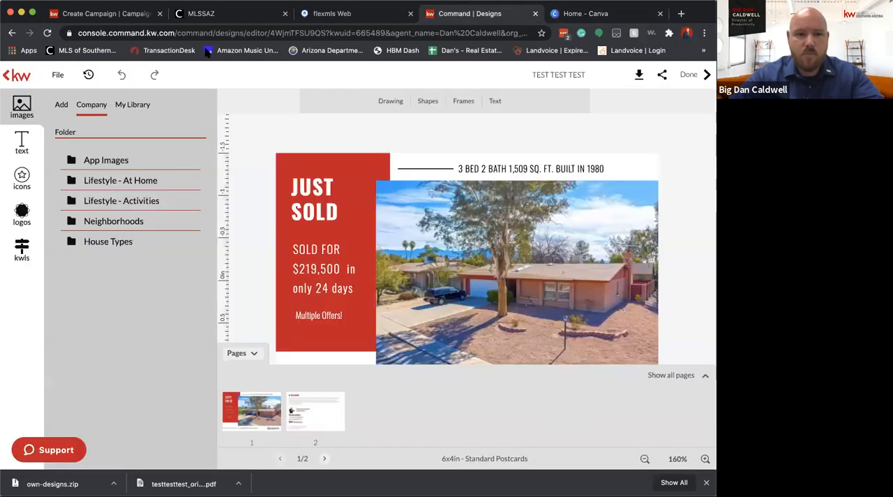
left_click(132, 19)
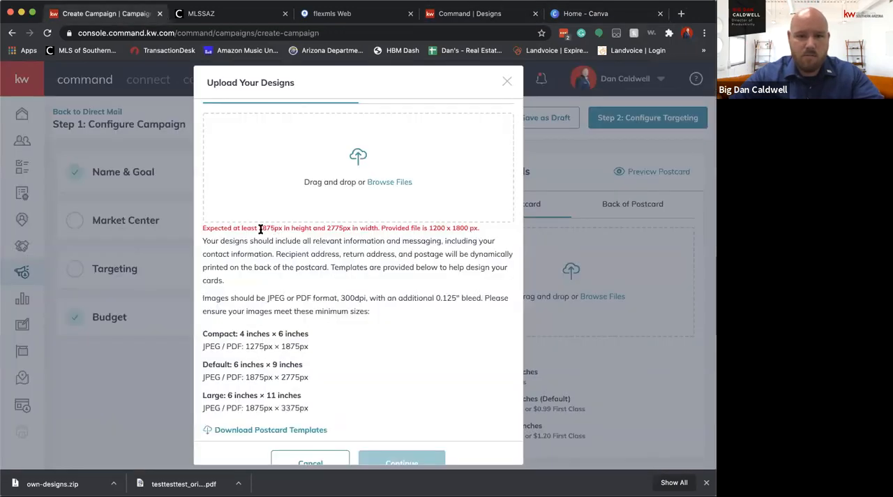
left_click_drag(258, 228, 338, 228)
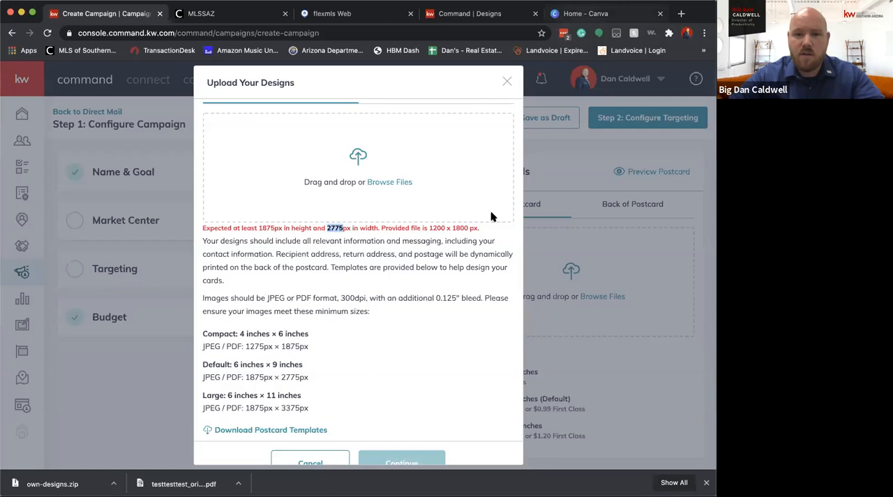
Switch back to Canva and create a new custom design 2775 px wide and 1875 px high
left_click(583, 14)
left_click(549, 136)
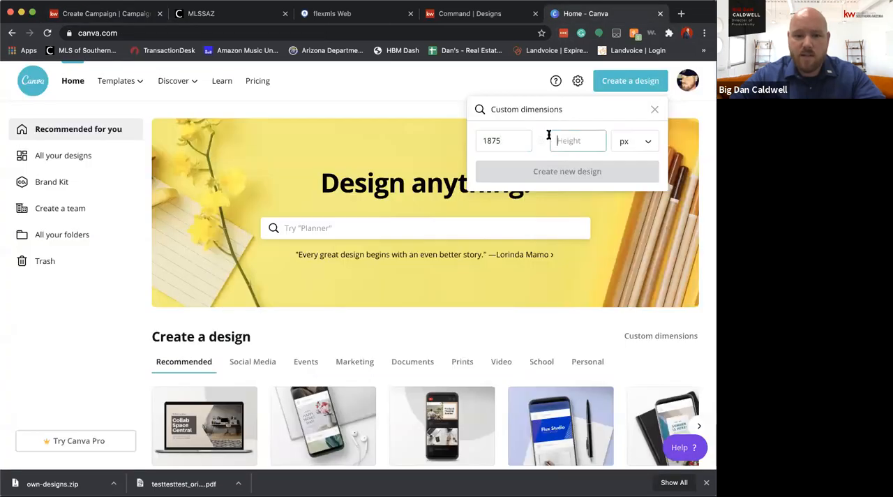
type("1875")
double_click(508, 136)
type("2775")
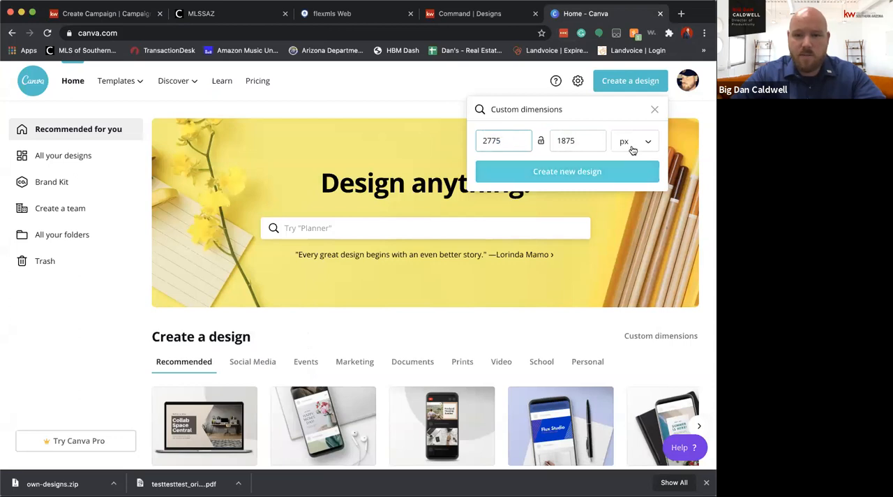
left_click(606, 171)
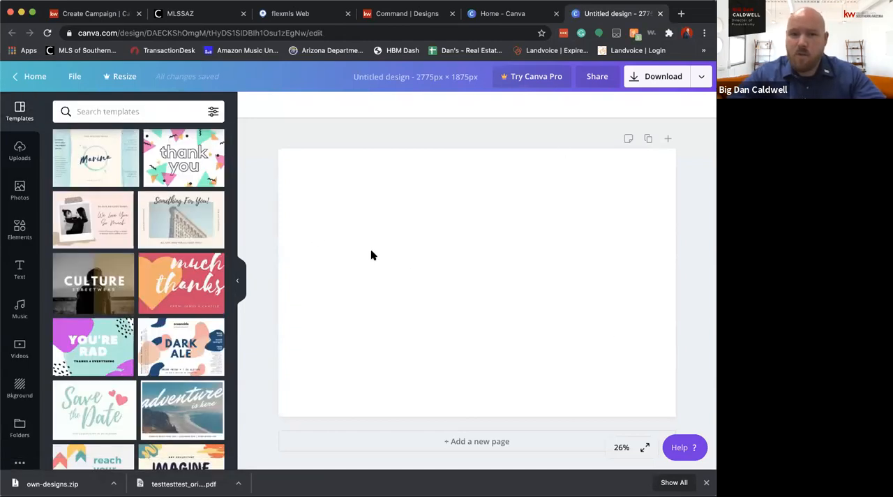
Fill the blank page's background with the red brand color
left_click(369, 243)
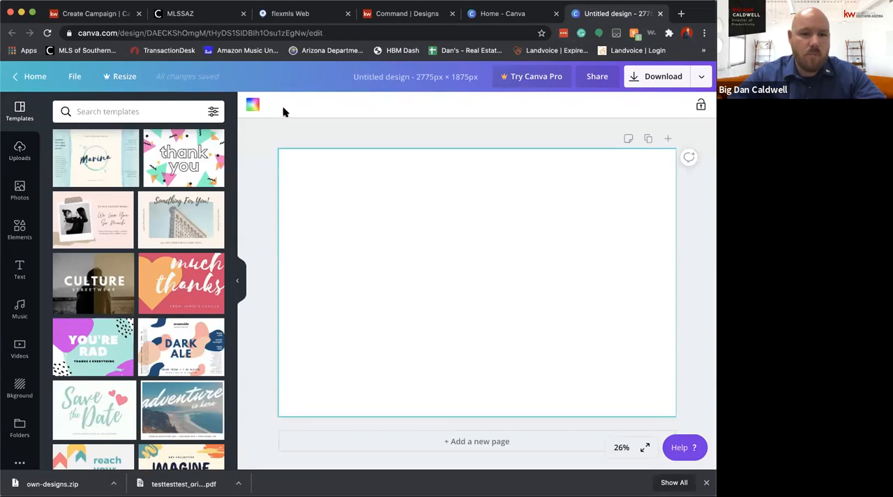
left_click(252, 104)
left_click(64, 271)
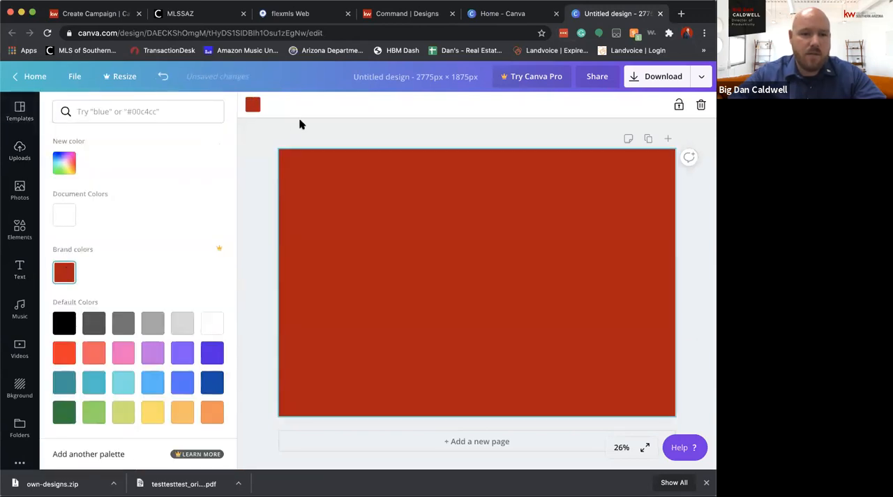
Add the recently used white speech bubble element to the red page and enlarge it
left_click(20, 112)
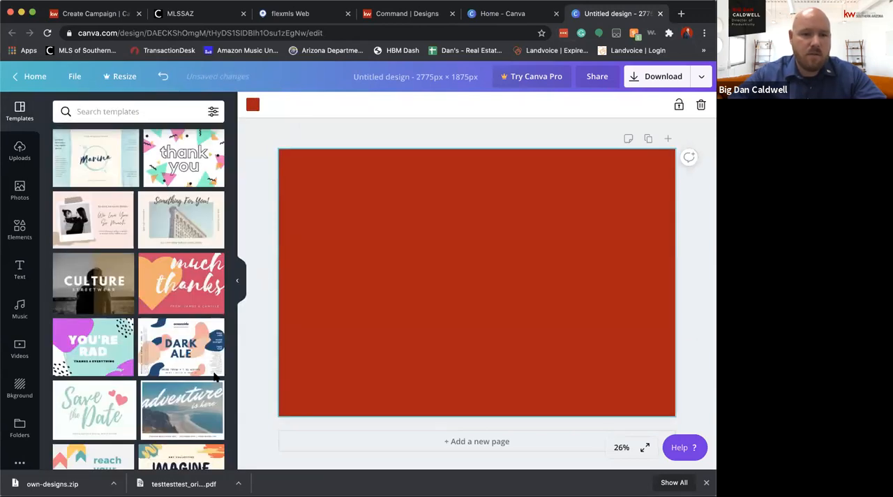
left_click(19, 389)
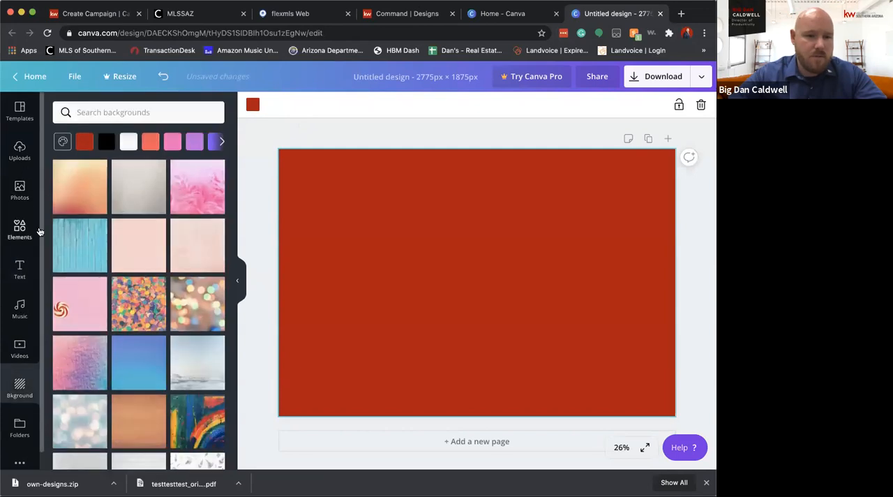
left_click(32, 230)
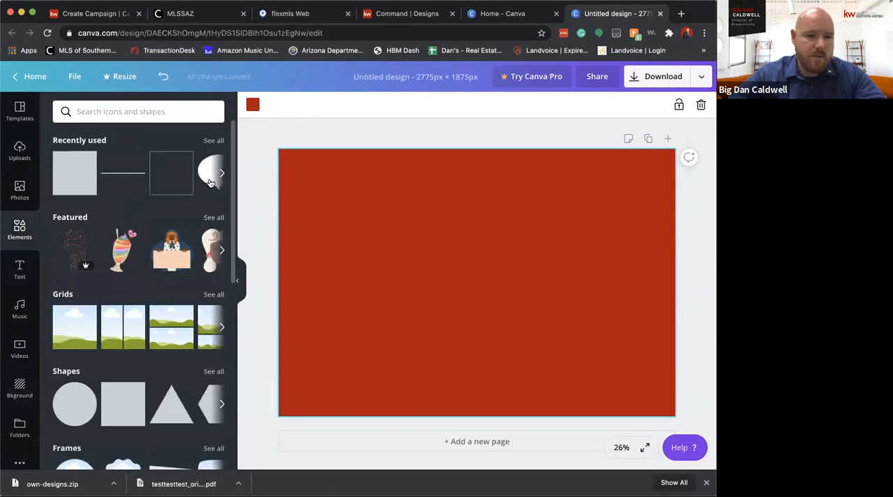
left_click(210, 183)
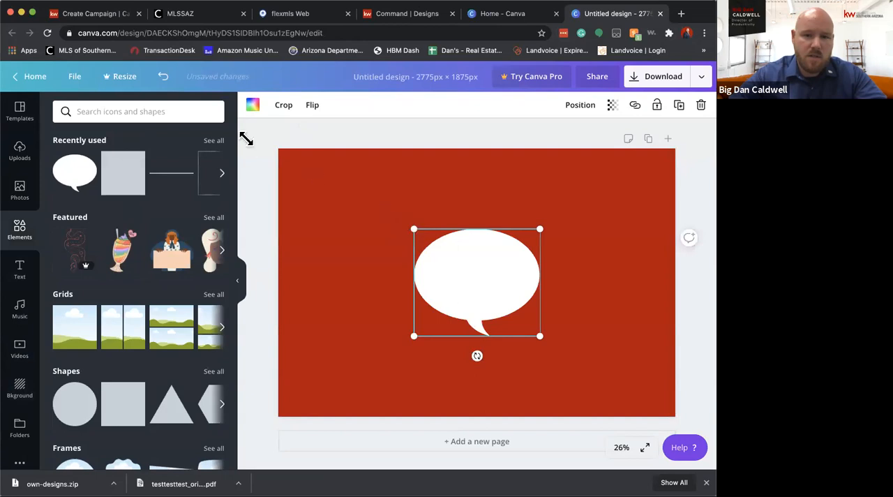
left_click_drag(413, 228, 246, 138)
left_click_drag(477, 272, 461, 318)
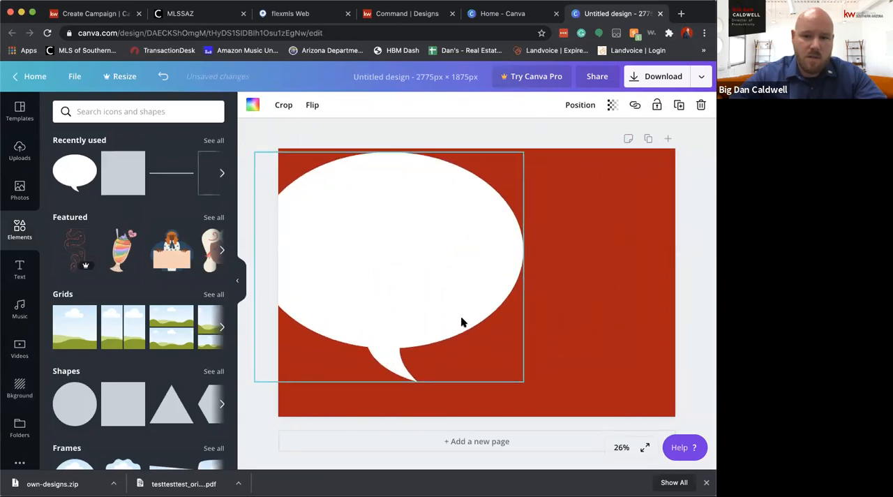
left_click_drag(523, 381, 480, 335)
left_click_drag(418, 263, 506, 283)
Flip the speech bubble horizontally and move it to the lower-right part of the page
left_click(310, 106)
left_click(315, 133)
left_click_drag(413, 206, 530, 264)
Add a second page to the postcard design
left_click(28, 393)
scroll(25, 415, "down", 1)
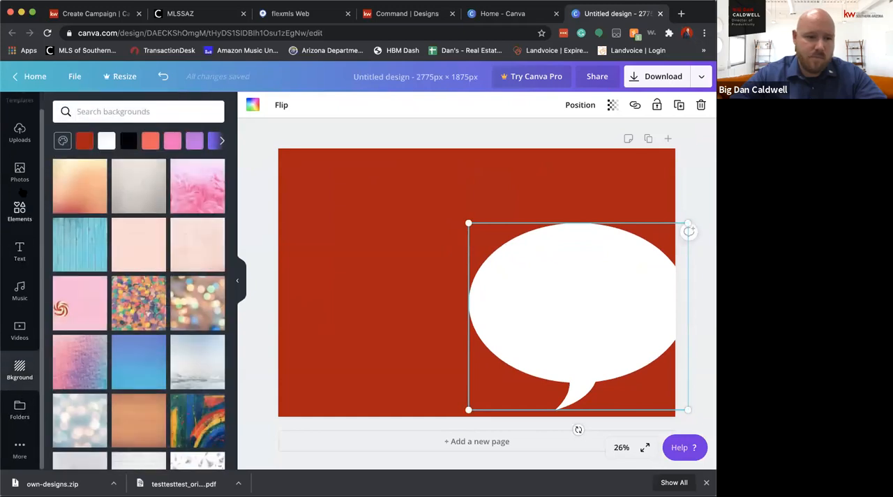
scroll(22, 192, "up", 1)
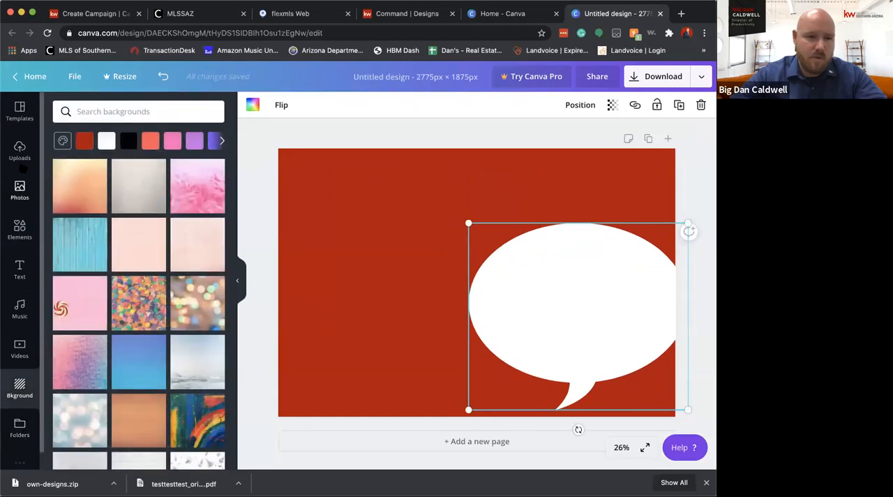
left_click(668, 138)
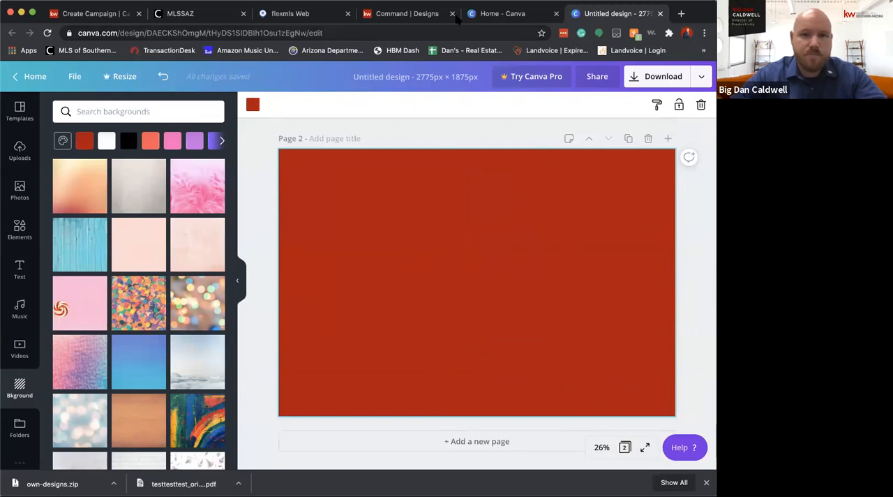
Place the "Baby Boy!" text combination inside the first page's speech bubble and enlarge it
left_click(20, 270)
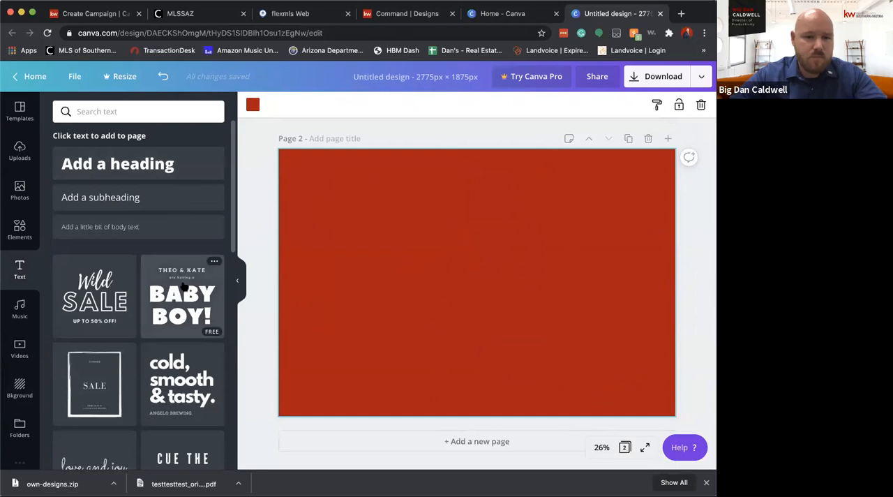
scroll(398, 189, "up", 2)
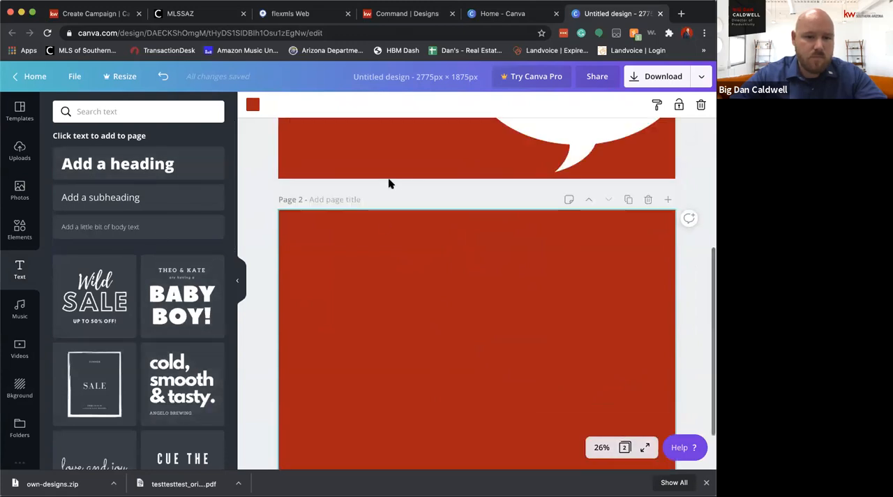
scroll(389, 183, "up", 5)
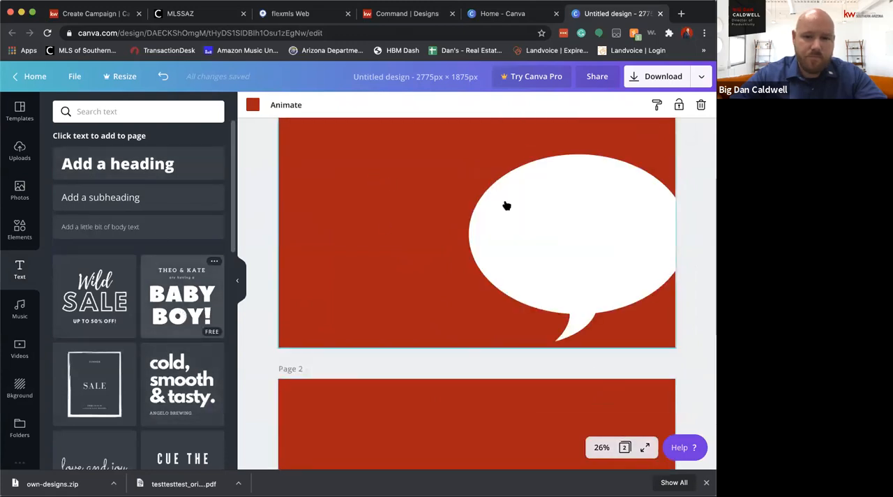
left_click_drag(479, 198, 575, 204)
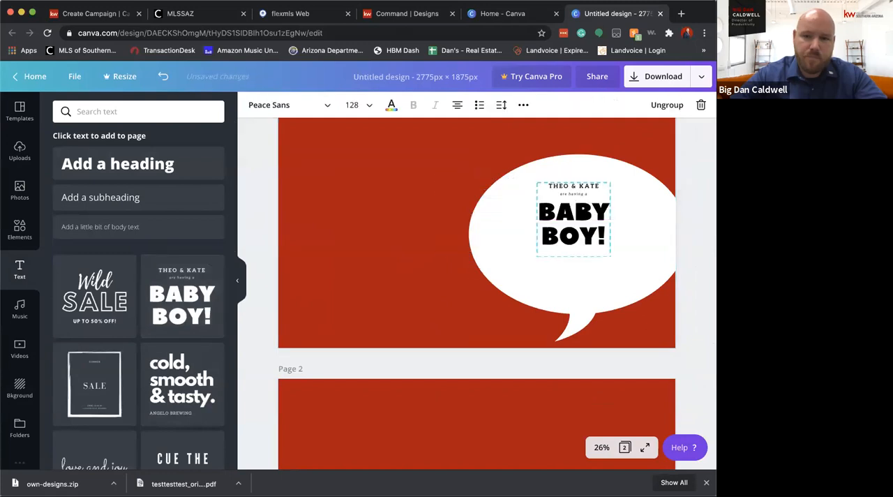
mouse_move(536, 183)
left_mouse_down()
mouse_move(544, 197)
mouse_move(510, 179)
mouse_move(522, 174)
left_mouse_up()
Replace the text group's top line with "HEY NEIGHBOR!" and its second line with "Guess what!"
double_click(567, 184)
type("HEY")
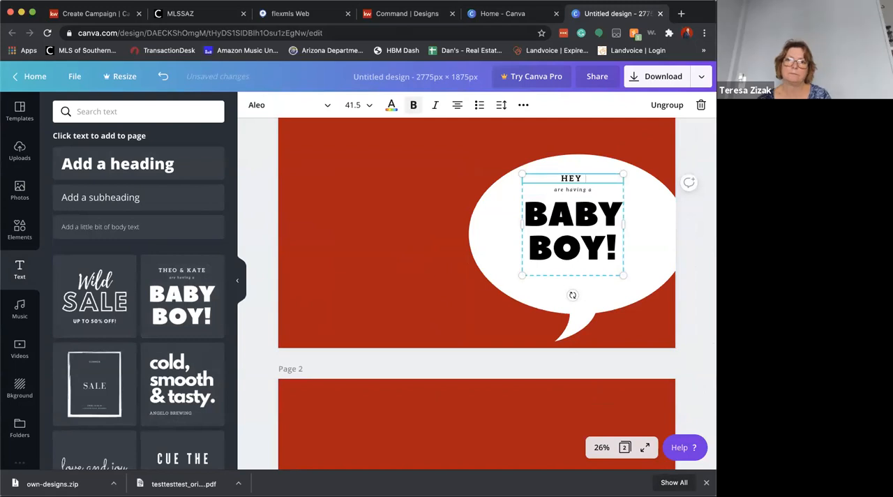
type(" NEIGHBOR")
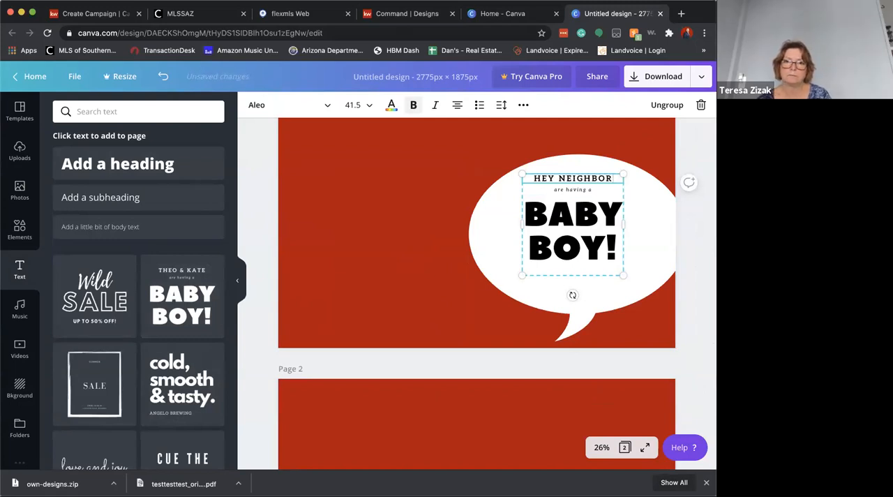
type("!")
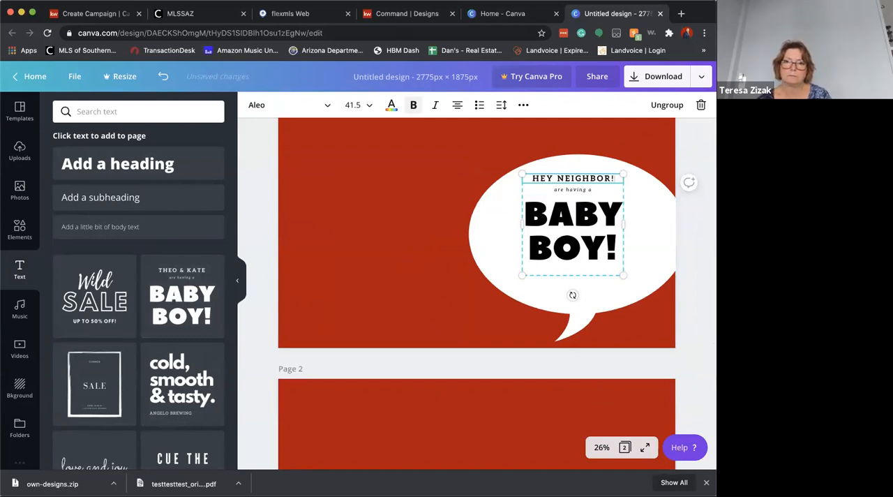
double_click(583, 190)
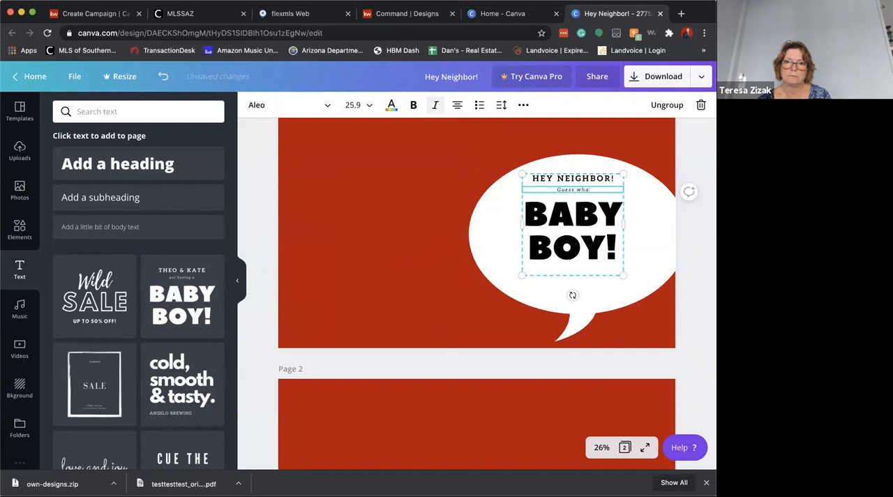
Replace the "Baby Boy!" headline with "SOLD FOR FULL PRICE"
double_click(586, 219)
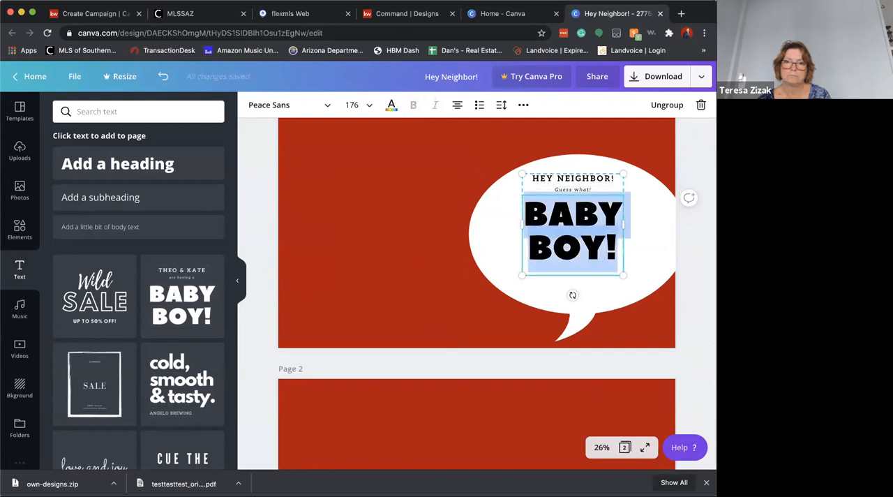
type("SOLD FOR FUL")
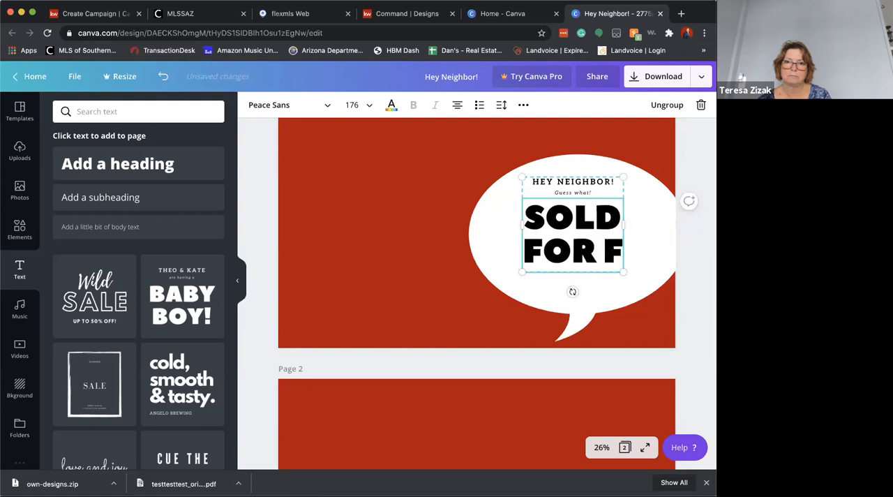
type("CE")
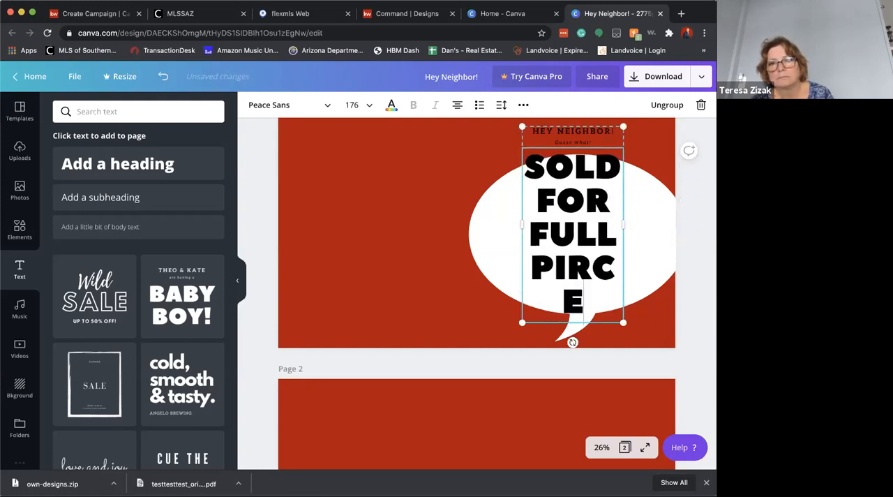
left_click_drag(578, 297, 556, 270)
type("RICE")
Resize the text group so the headline fits on two lines at size 114, and position it inside the speech bubble
left_click_drag(624, 226, 680, 225)
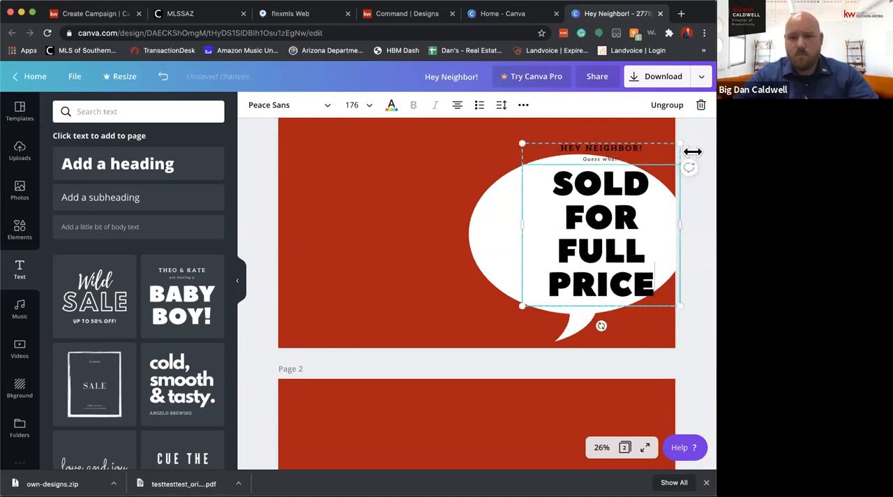
left_click_drag(680, 142, 624, 201)
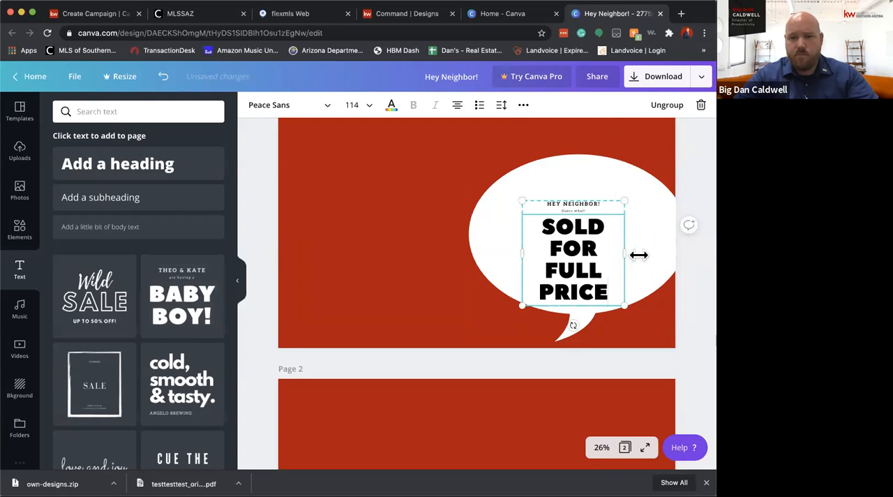
left_click_drag(639, 255, 674, 251)
left_click(642, 224)
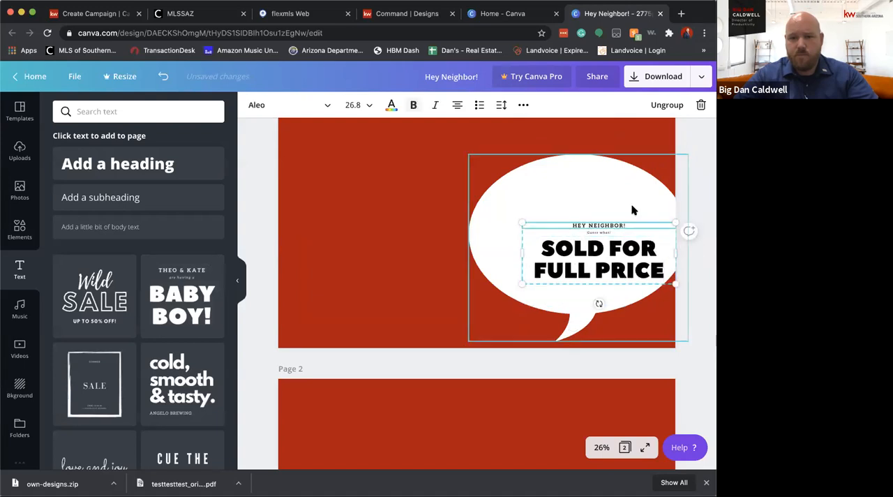
left_click(632, 209)
left_click_drag(635, 269, 609, 249)
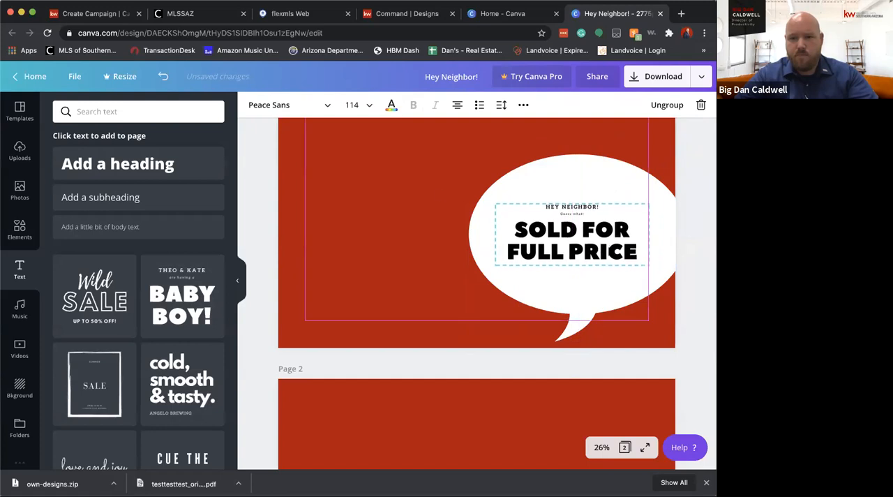
Shrink the first page's white speech bubble and recenter it around the text so it fits entirely within the page
left_click(410, 191)
left_click(473, 203)
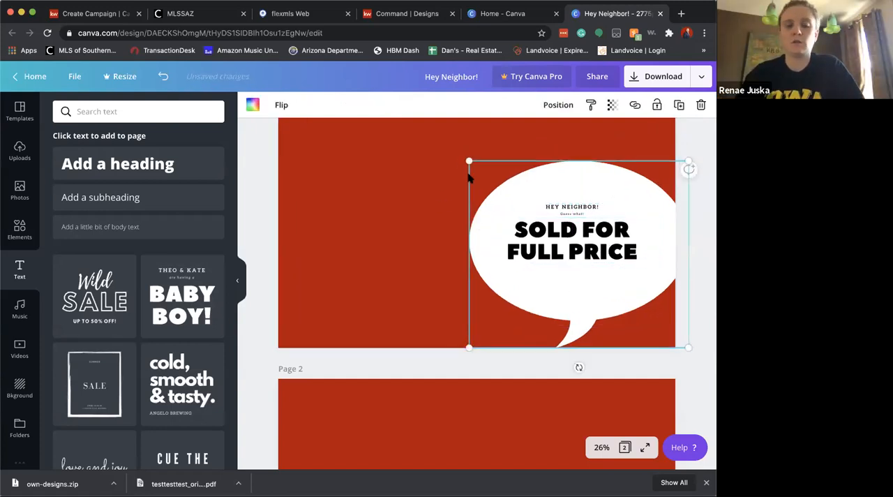
left_click_drag(470, 162, 504, 191)
left_click_drag(633, 261, 610, 244)
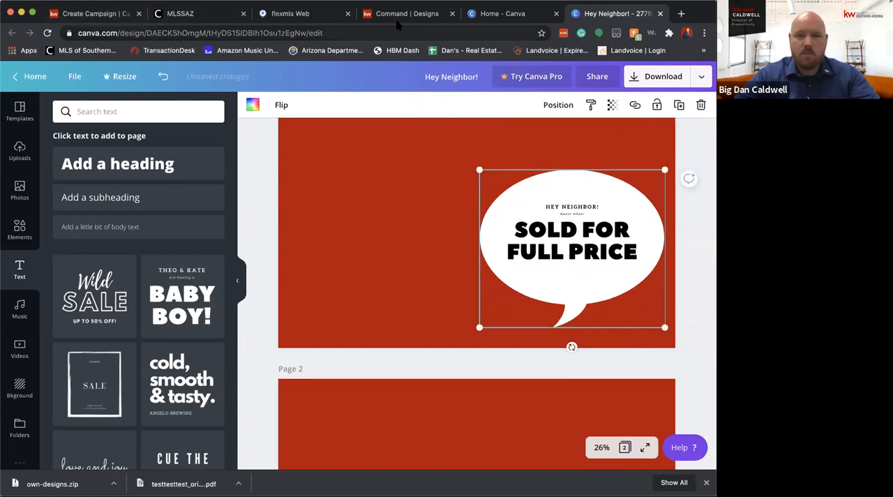
Switch to flexmls and open the photos of the first closed listing matching the existing address search
left_click(328, 14)
left_click(187, 78)
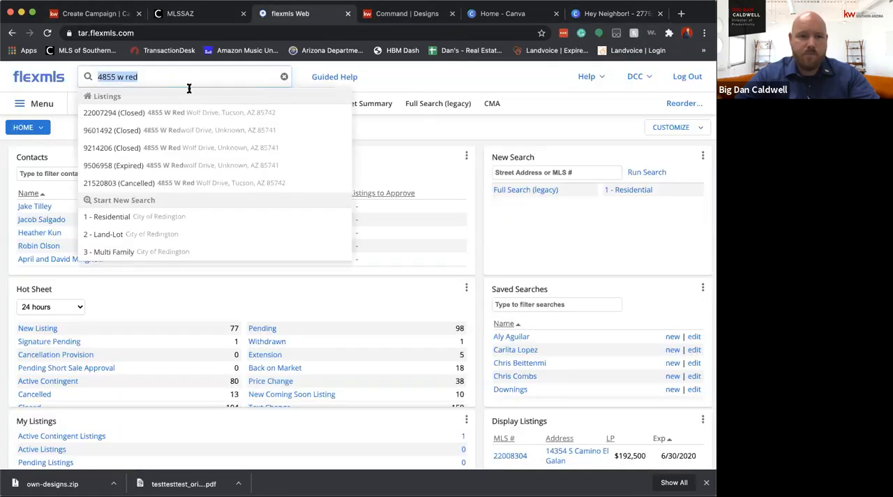
left_click(323, 114)
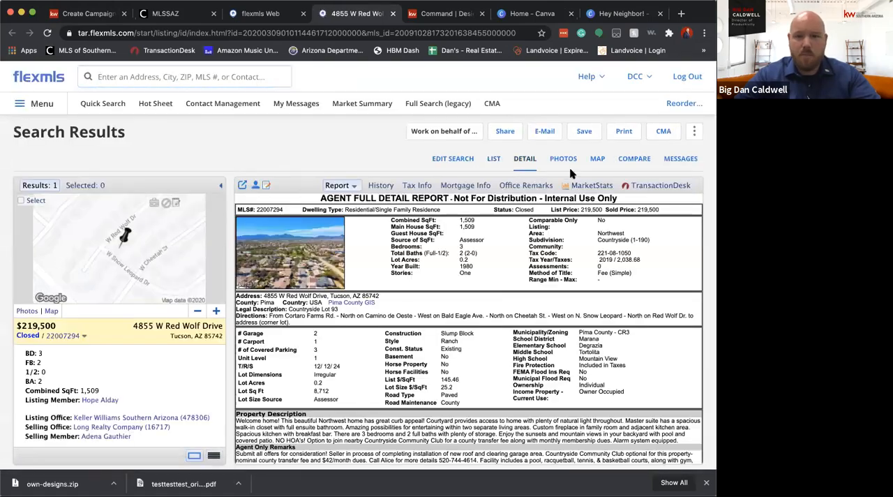
left_click(569, 159)
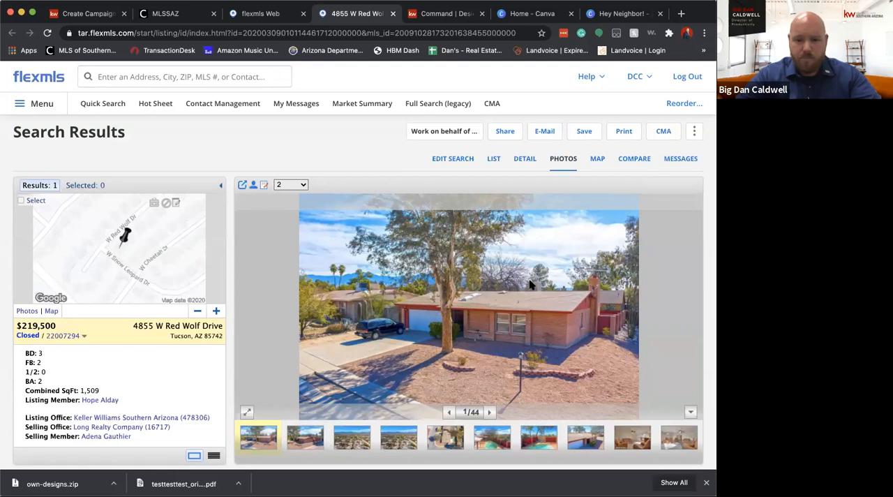
Switch back to the Canva design, paste the listing's front exterior photo onto the first page, and enlarge it to the page's right edge
key("ctrl+Tab")
key("ctrl+Tab")
key("ctrl+Tab")
left_click(405, 152)
key("super+v")
left_click_drag(495, 202, 454, 245)
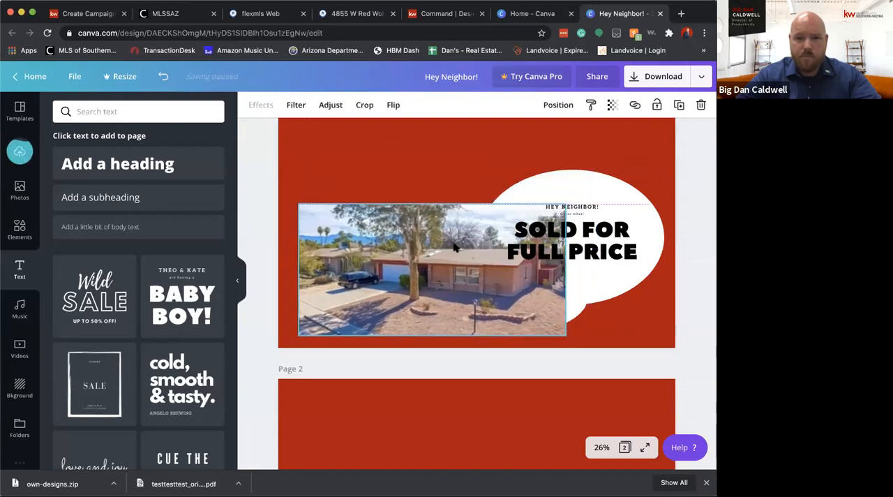
left_click_drag(565, 203, 662, 129)
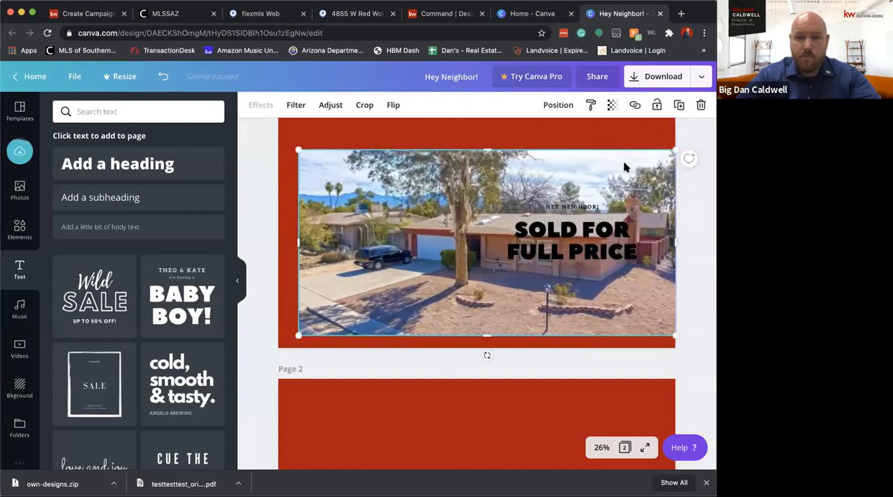
Send the house photo backward behind the speech bubble and the headline text
left_click(592, 232)
left_click(527, 177)
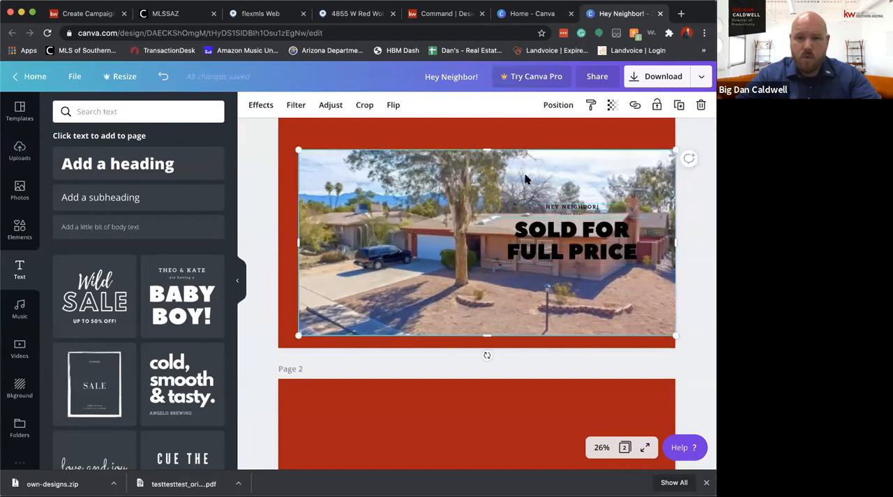
left_click(558, 104)
left_click(526, 137)
left_click(579, 287)
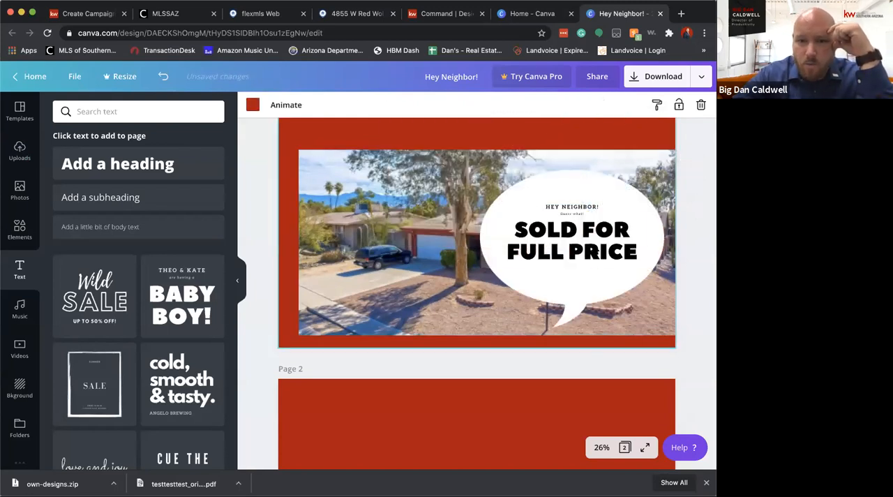
Move the speech bubble to the house photo's lower-left corner, flip it horizontally, and make it smaller
left_click_drag(580, 288, 373, 319)
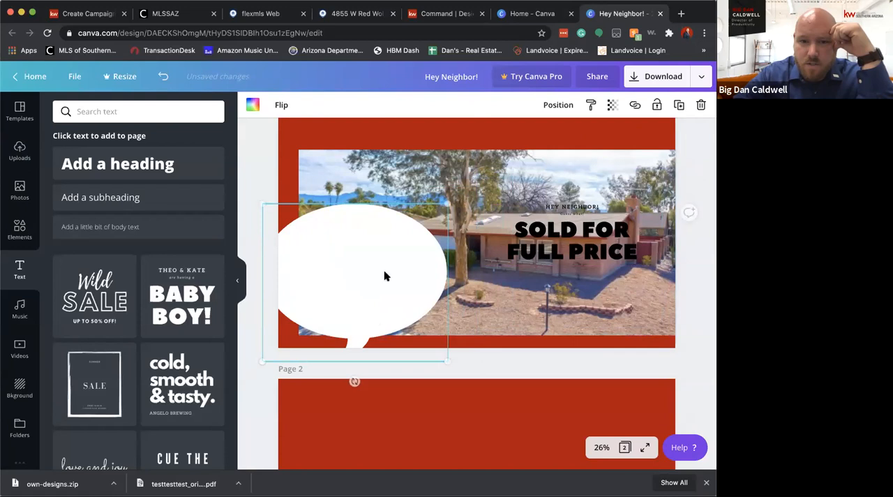
left_click(292, 103)
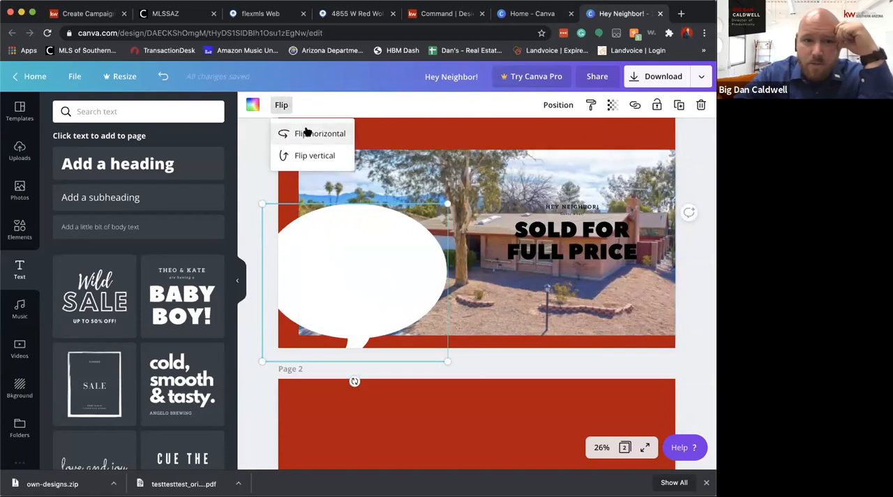
left_click(310, 132)
left_click_drag(443, 359, 405, 326)
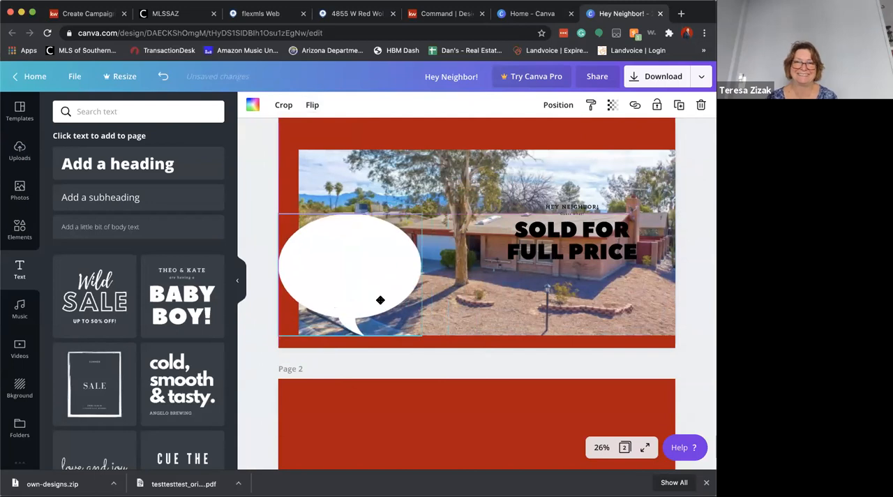
Move the text group into the relocated speech bubble and shrink it to a headline size of 97.4
left_click_drag(533, 235, 337, 257)
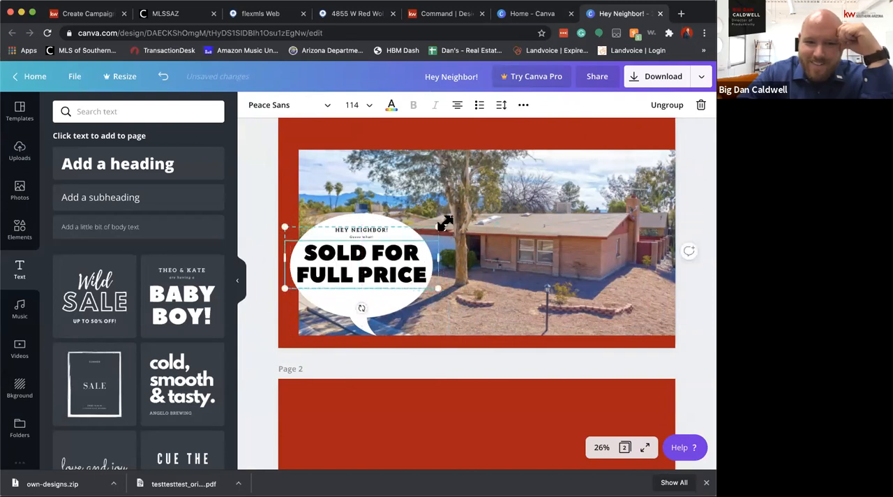
left_click_drag(435, 224, 415, 236)
mouse_move(358, 258)
left_mouse_down()
mouse_move(369, 254)
mouse_move(357, 261)
left_mouse_up()
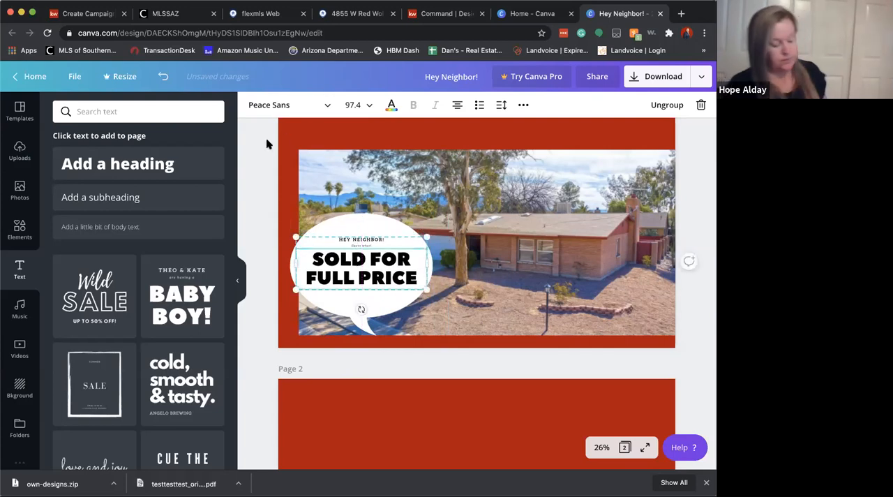
left_click(555, 351)
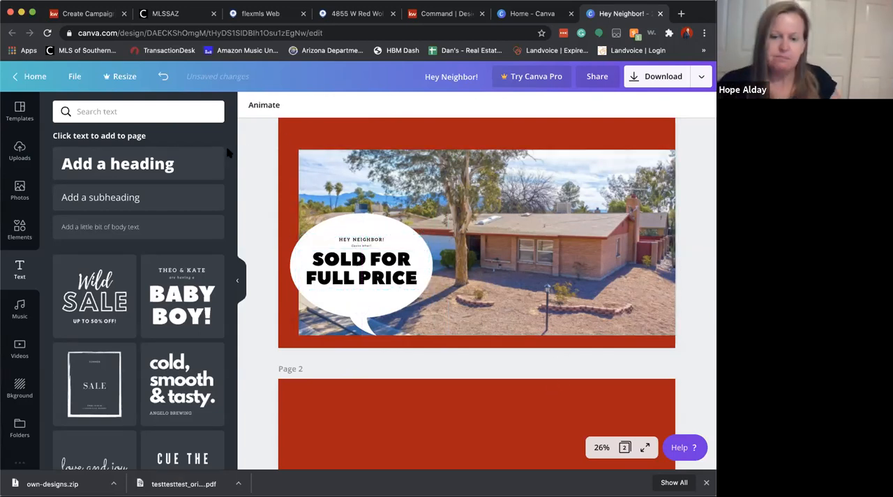
Add a square over the house photo's upper-left corner, extending slightly past its edges, and color it white
left_click(28, 233)
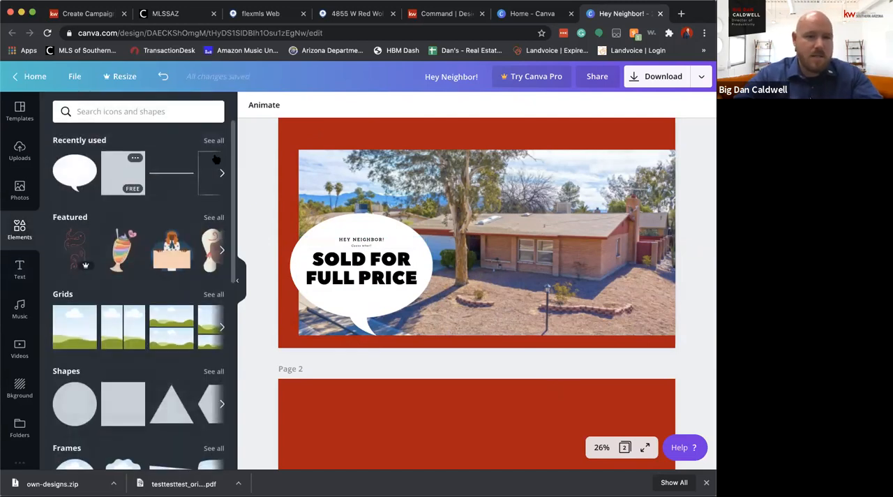
left_click(216, 160)
left_click_drag(433, 163, 322, 159)
left_click(251, 108)
left_click(123, 216)
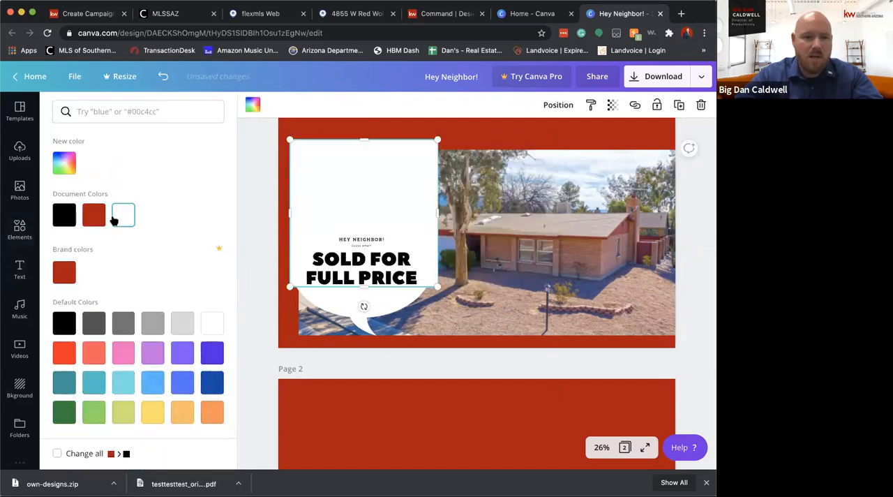
Shrink the white square slightly and send it behind the house photo so only its outer edges show
left_click_drag(480, 290, 436, 271)
left_click(562, 104)
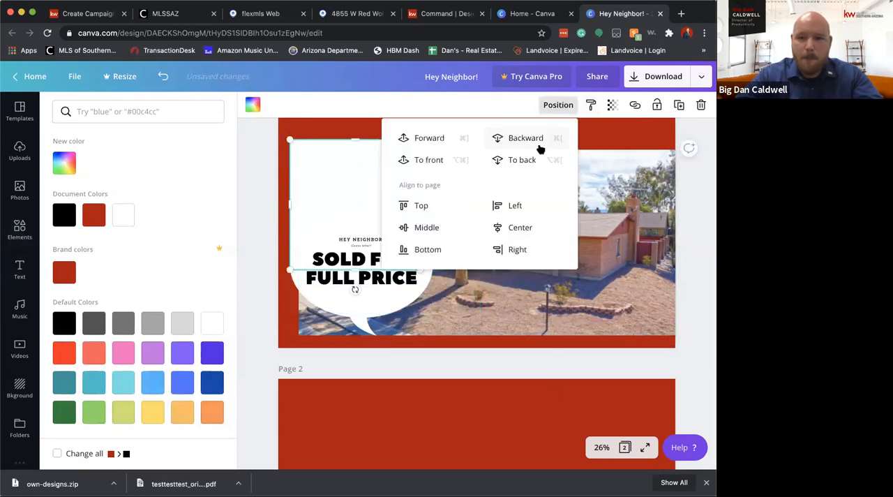
left_click(536, 143)
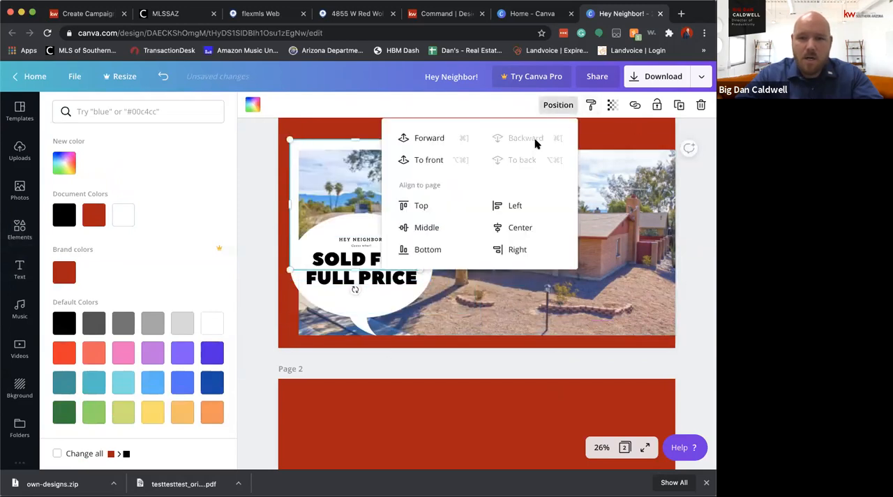
left_click(609, 217)
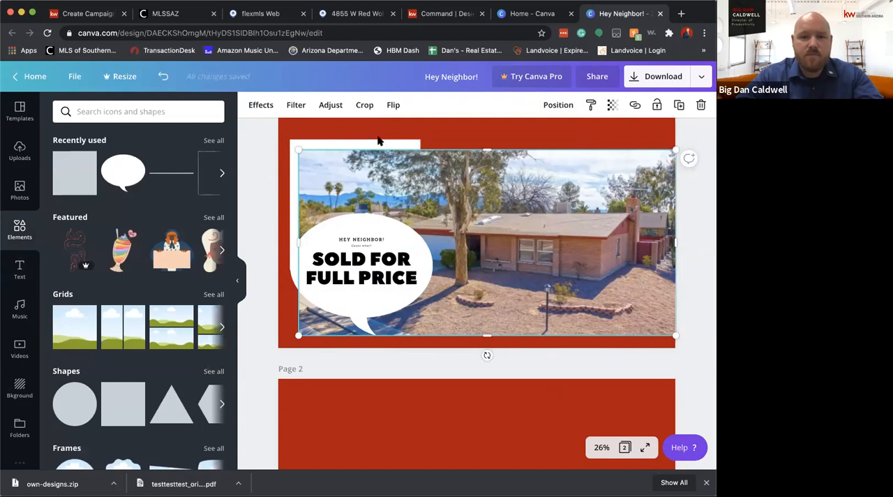
left_click(378, 142)
left_click(253, 104)
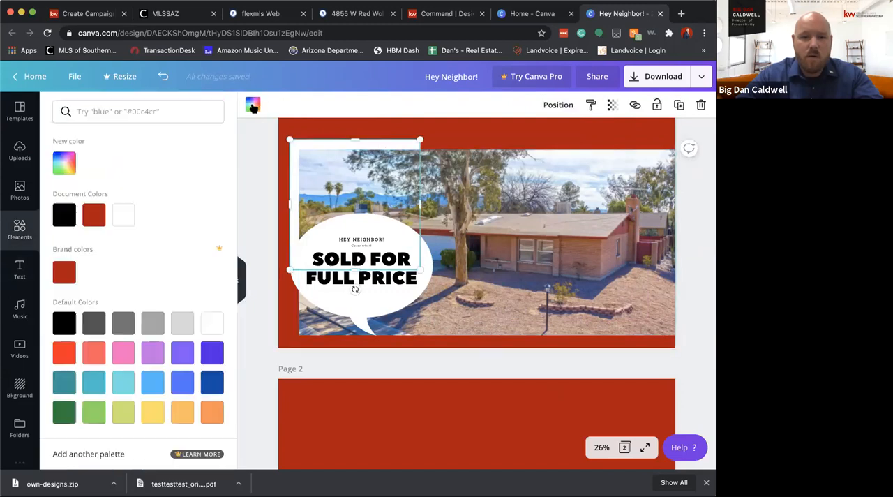
left_click(93, 214)
left_click(253, 106)
left_click(251, 108)
left_click(123, 215)
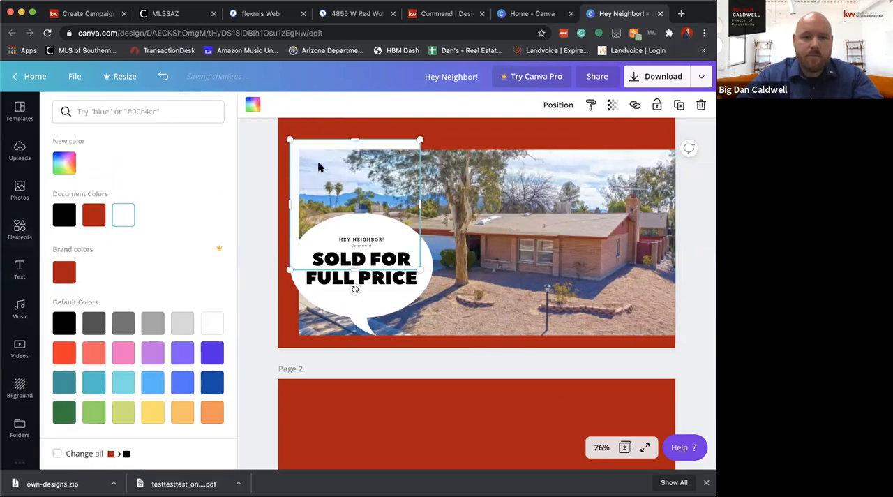
Change the first page's background color to white
left_click(462, 130)
left_click(254, 106)
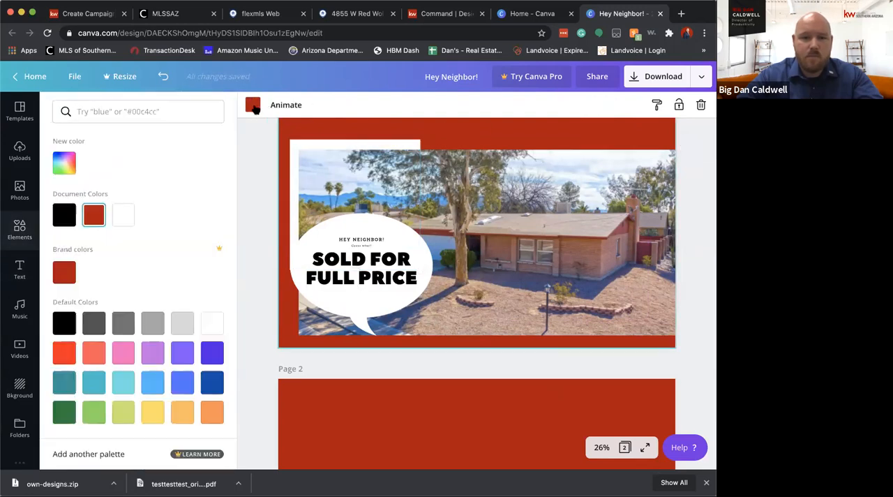
left_click(121, 215)
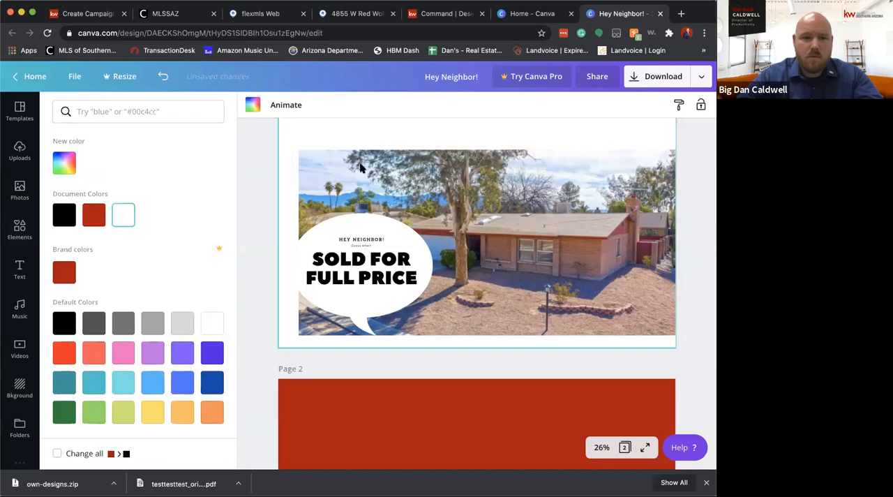
Recolor the square behind the house photo with the red document color
left_click(379, 146)
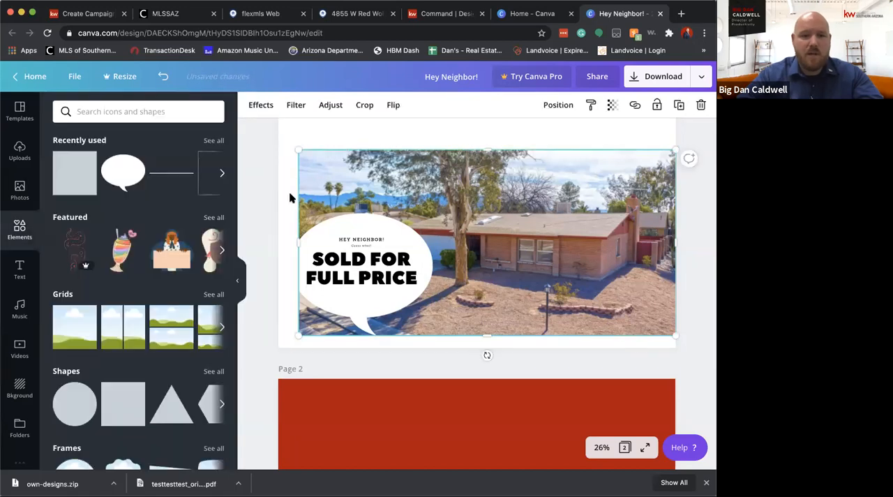
left_click(350, 144)
left_click(252, 105)
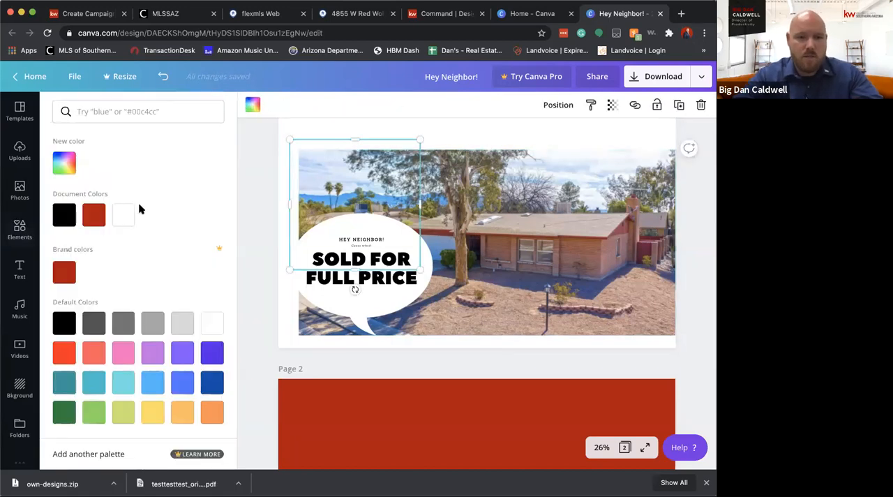
left_click(95, 215)
left_click(410, 248)
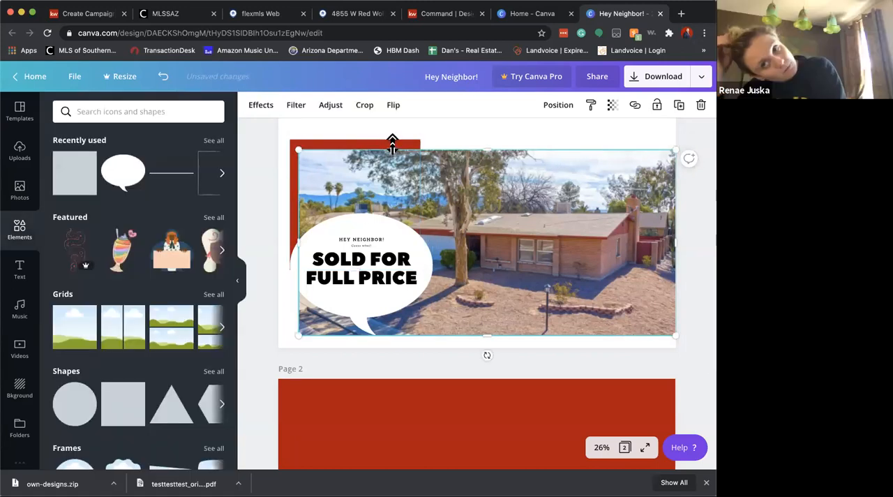
Shift the speech bubble slightly right so its edge aligns with the house photo's left edge
left_click(288, 172)
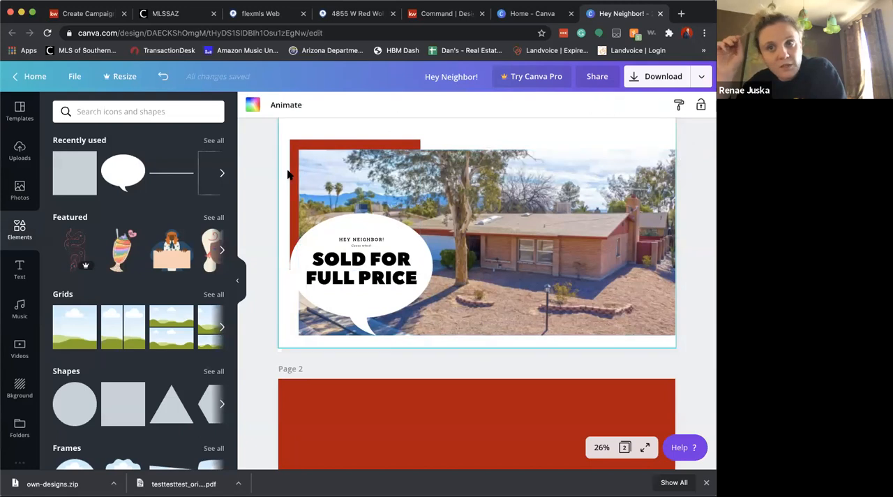
left_click(291, 229)
left_click_drag(302, 228, 310, 226)
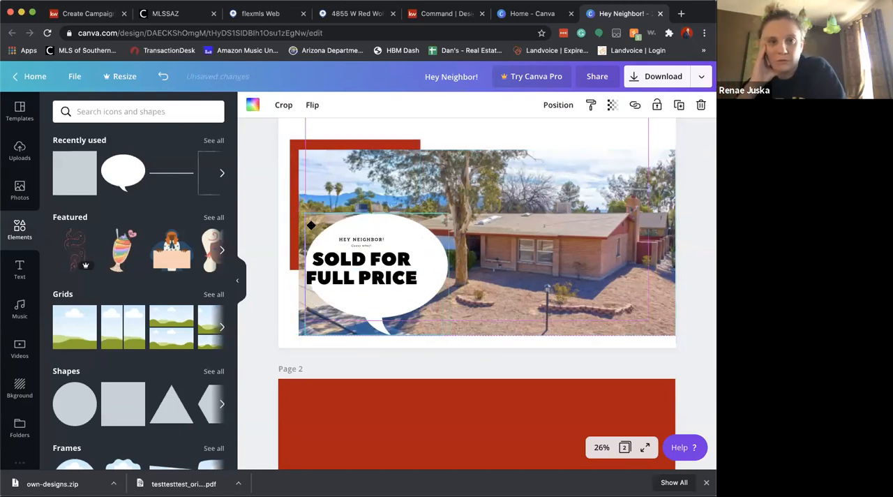
Duplicate the red square, place the copy at the house photo's lower-right corner against the page edge, and send it behind the photo
left_click(359, 133)
left_click(372, 140)
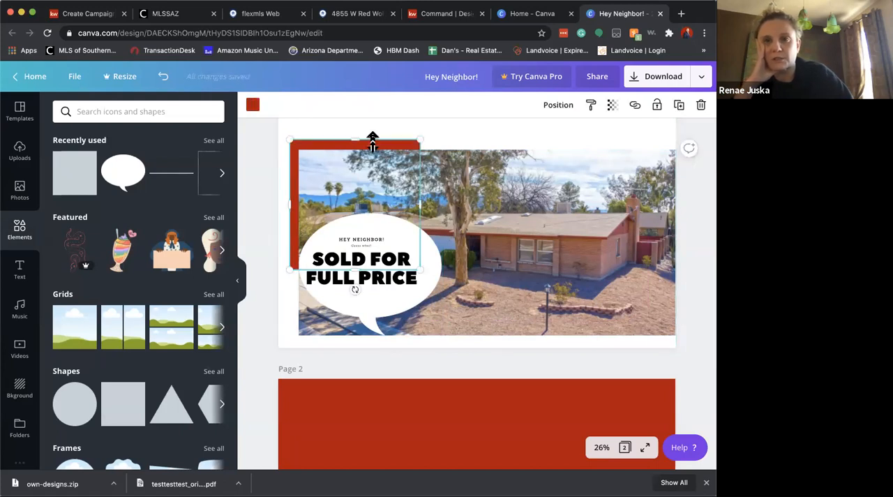
key("super+d")
left_click_drag(412, 176, 662, 245)
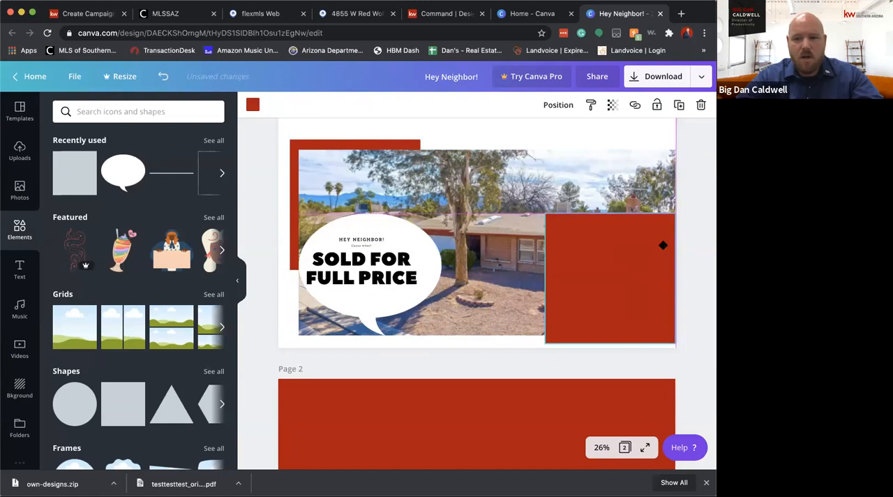
left_click(558, 106)
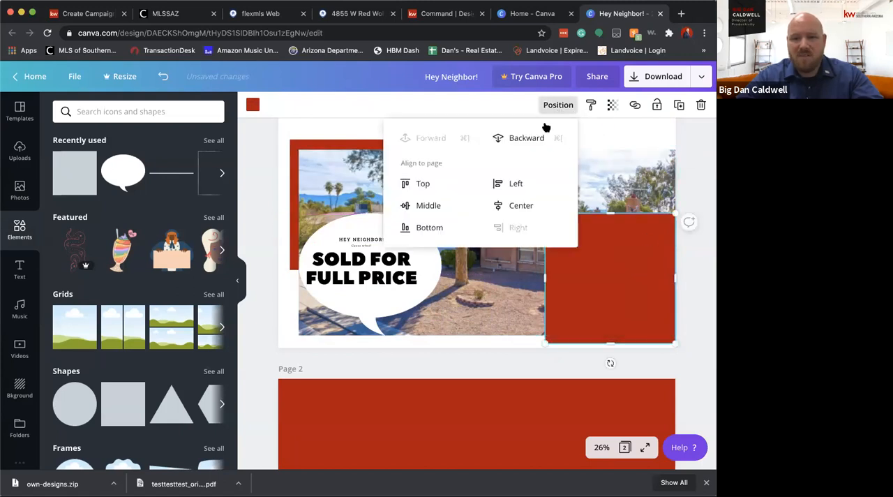
left_click(530, 136)
left_click(604, 131)
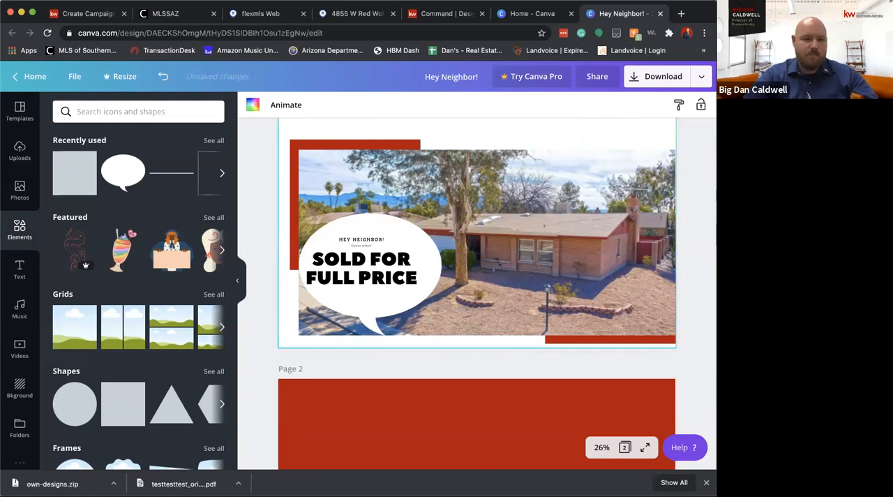
Browse the uploaded images and nudge the grouped headline text slightly right inside the speech bubble
scroll(19, 415, "down", 1)
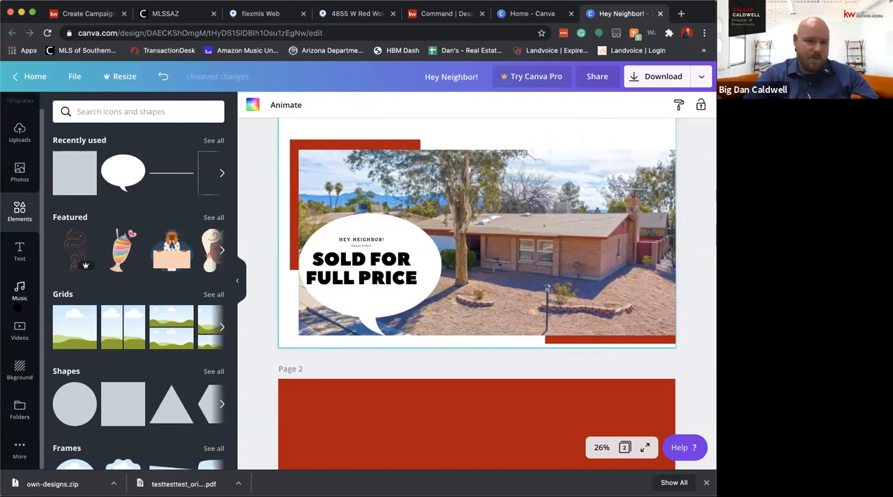
scroll(18, 307, "up", 1)
left_click(12, 164)
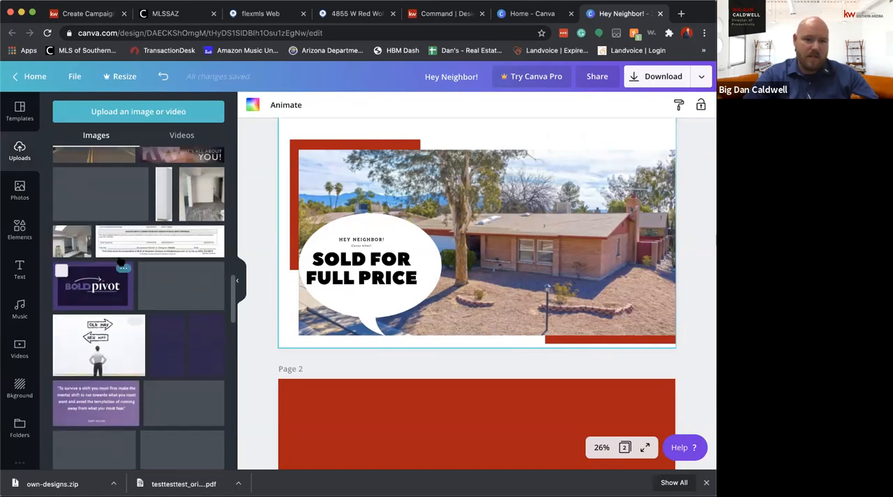
scroll(120, 261, "down", 15)
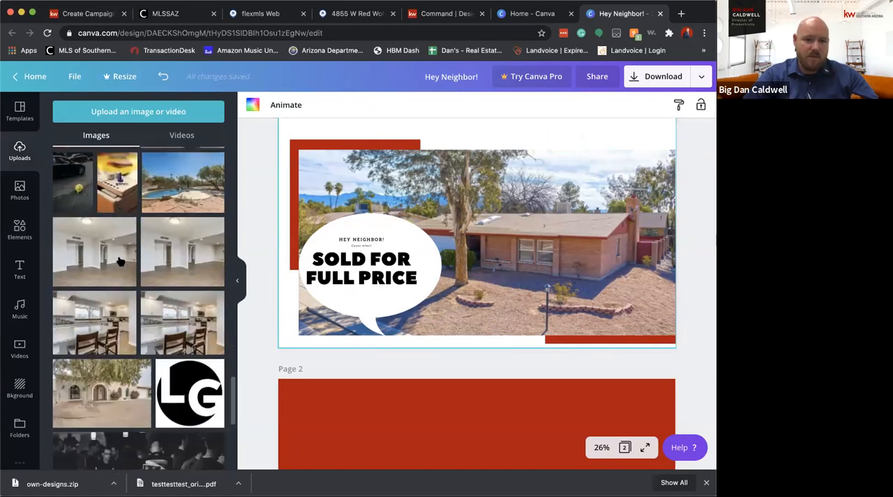
scroll(120, 261, "down", 10)
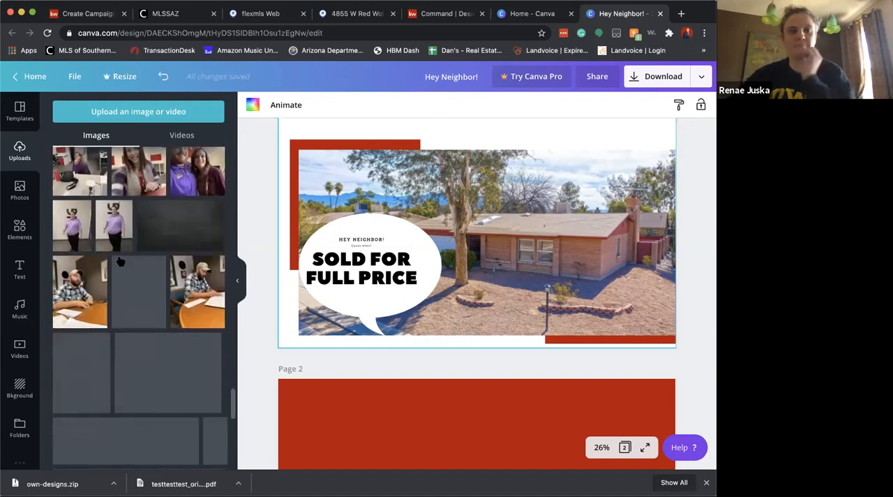
scroll(120, 261, "down", 10)
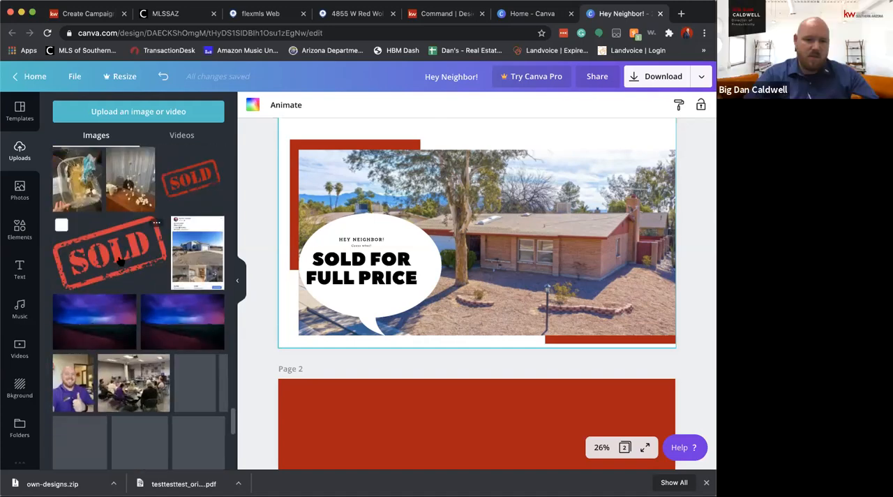
left_click_drag(355, 263, 363, 262)
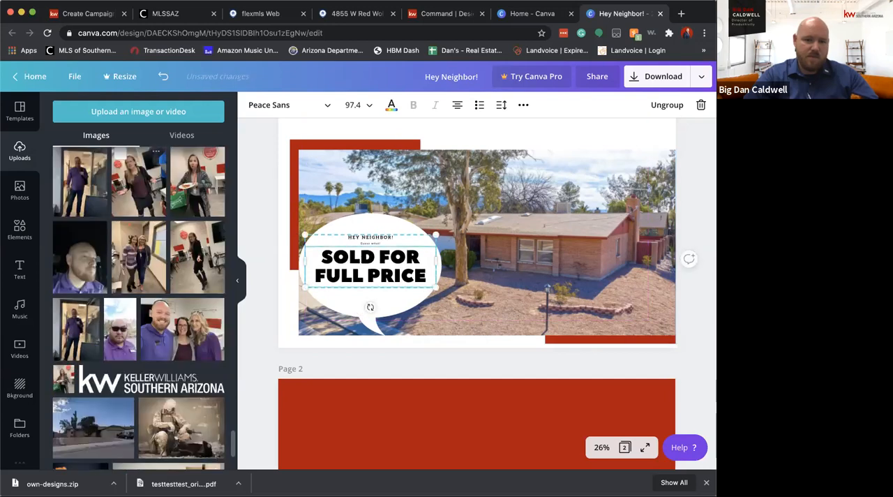
left_click(138, 235)
left_click_drag(477, 223, 521, 251)
key("Delete")
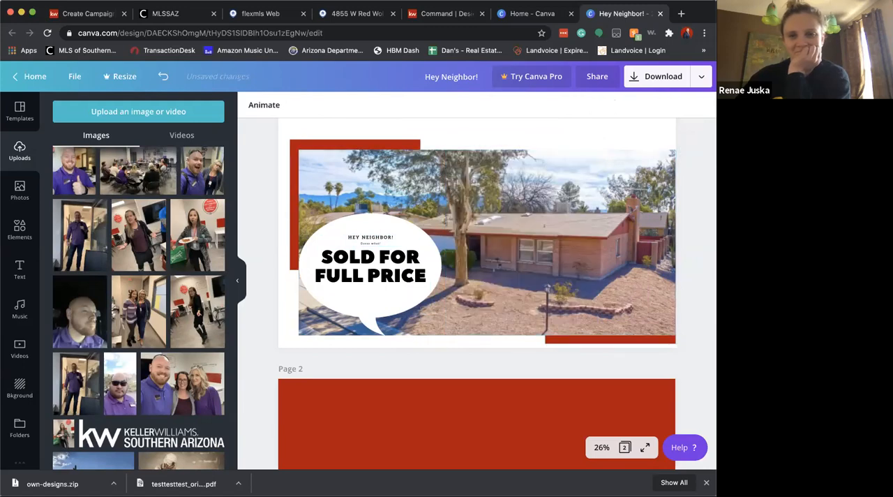
Add the uploaded red-and-gray Keller Williams Southern Arizona logo to the first page and scale it down near the upper-right corner
scroll(165, 390, "down", 10)
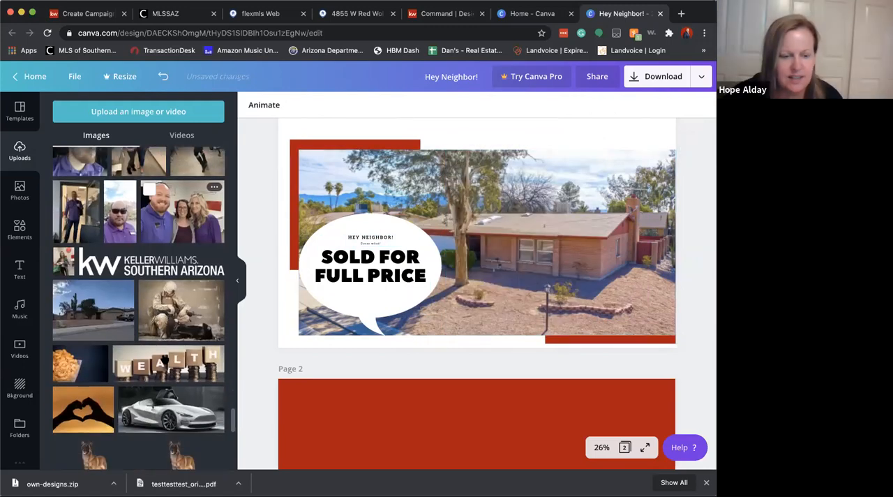
scroll(167, 377, "down", 5)
scroll(172, 394, "down", 10)
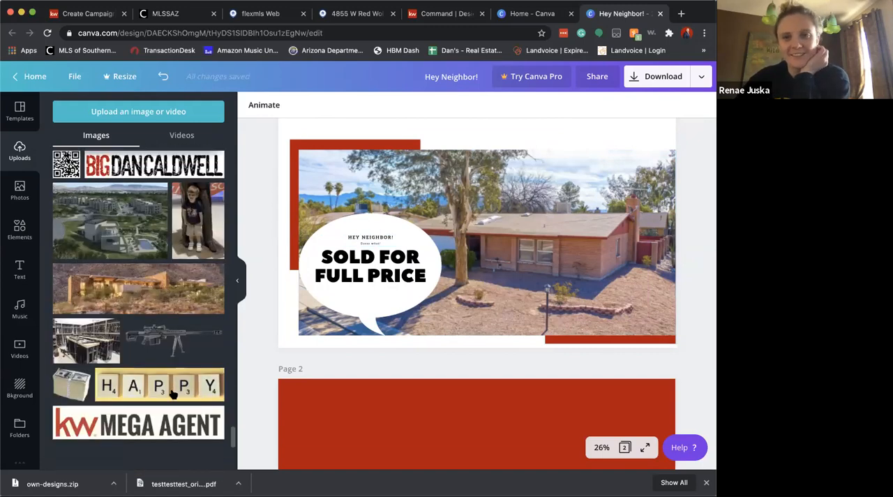
scroll(172, 394, "down", 10)
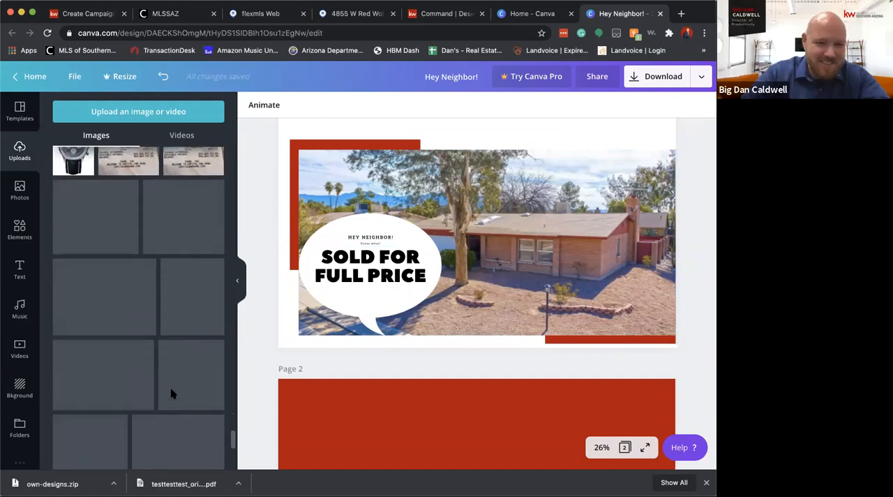
scroll(172, 394, "down", 10)
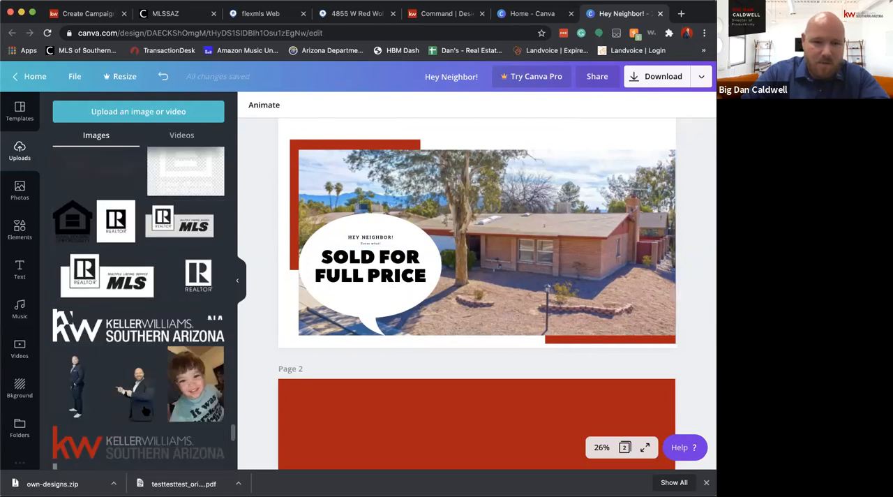
scroll(60, 318, "down", 2)
left_click(64, 378)
left_click_drag(565, 166, 656, 115)
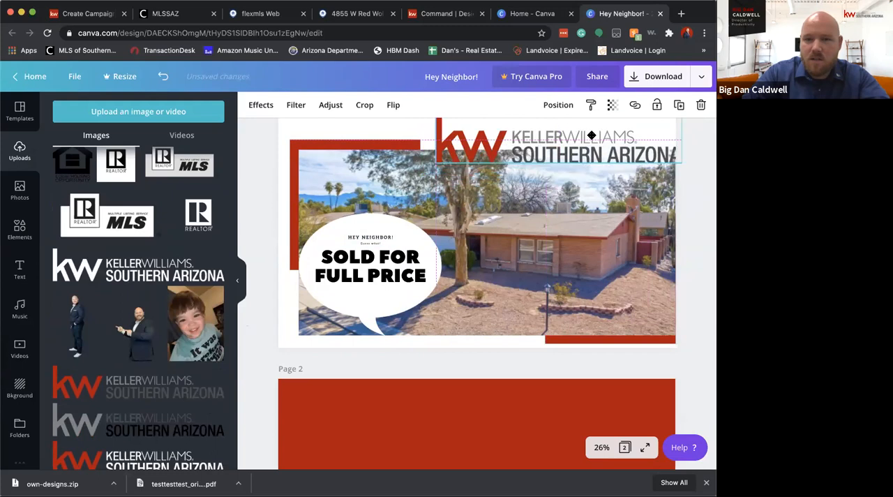
left_click_drag(637, 151, 611, 142)
left_click(691, 175)
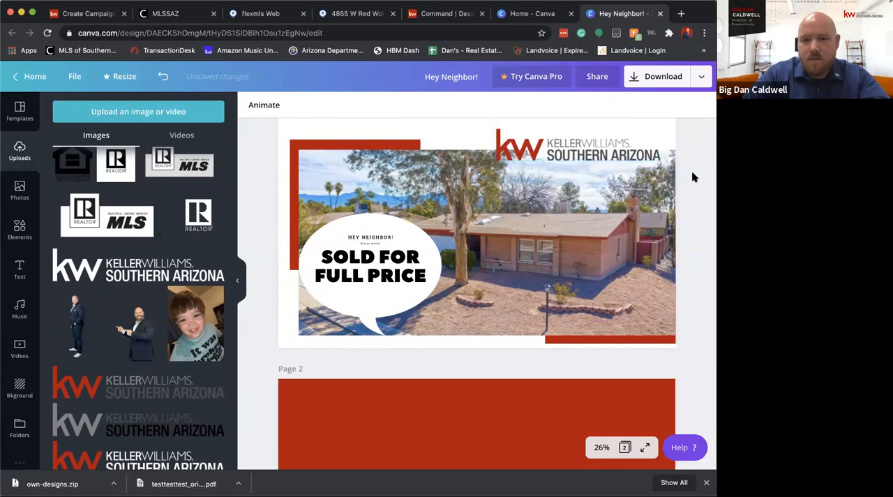
Add a black rectangle to the lower-right area of page 2 to block out the mailing address space
scroll(466, 379, "down", 3)
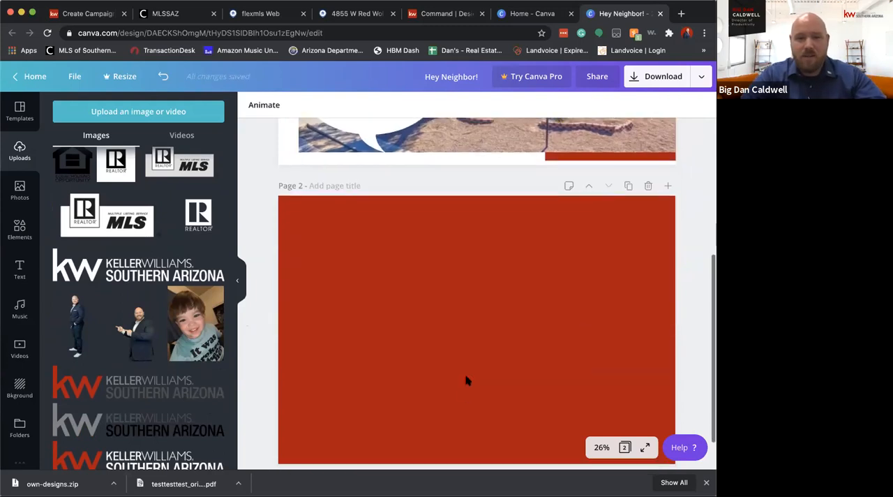
left_click(19, 230)
left_click(74, 175)
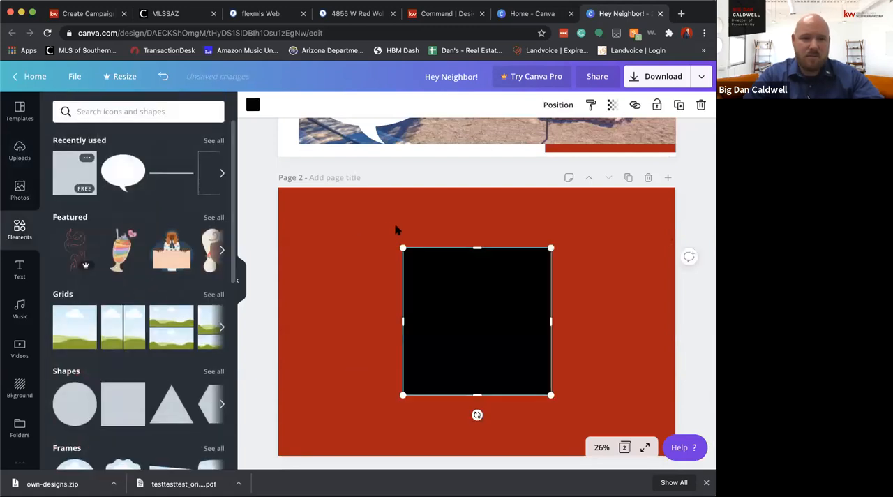
left_click_drag(362, 240, 448, 293)
left_click_drag(614, 342, 617, 394)
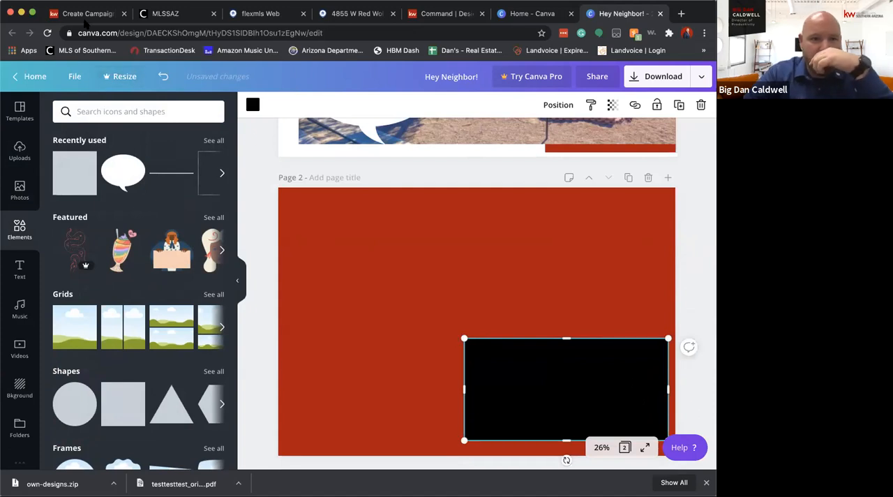
Open the downloaded own-designs.zip postcard templates from the KW Command campaign page, and return to the Canva design
left_click(85, 14)
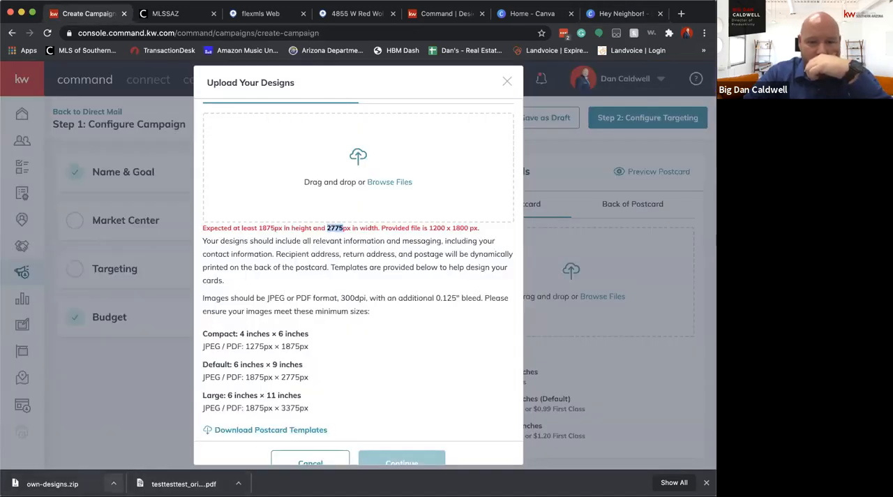
left_click(52, 484)
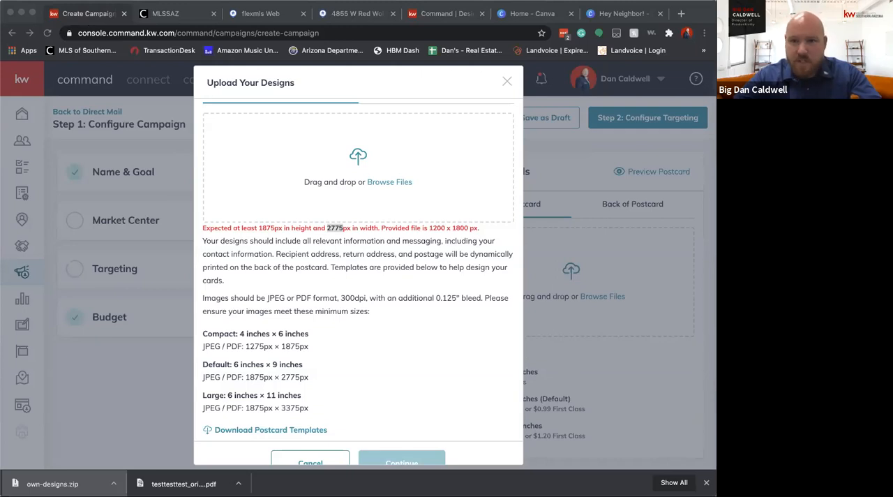
left_click(249, 260)
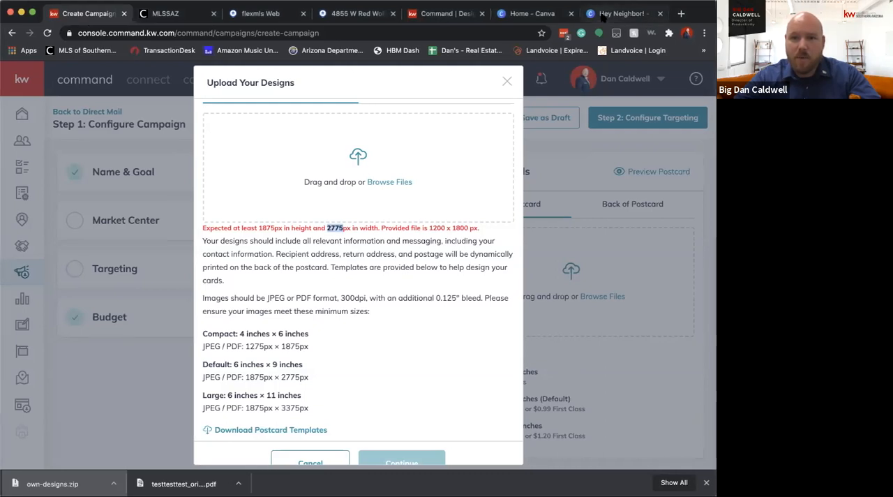
left_click(614, 13)
left_click(394, 260)
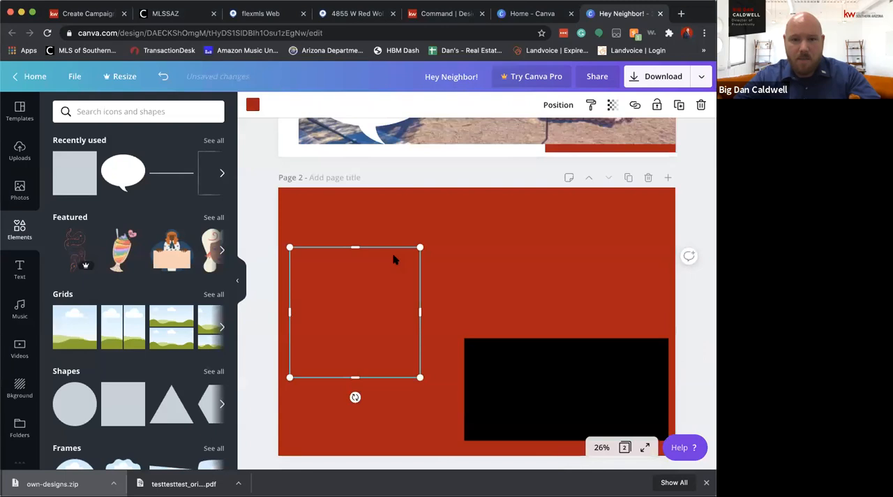
left_click(358, 232)
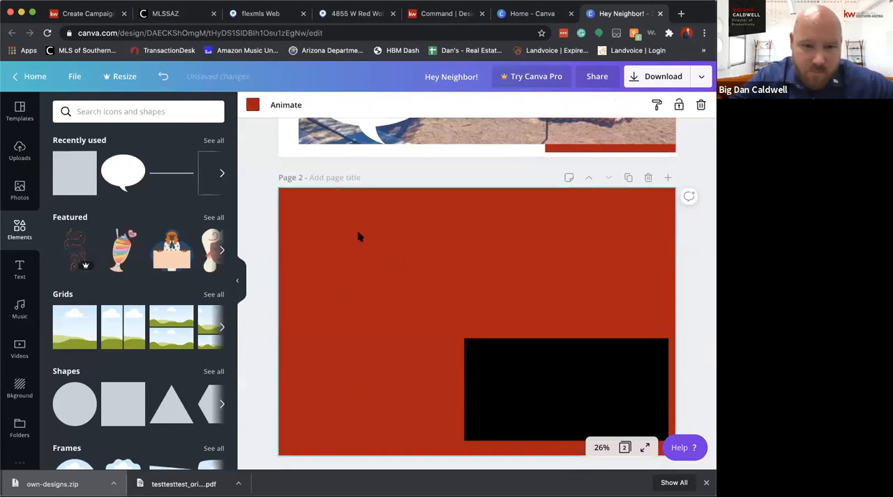
key("super+v")
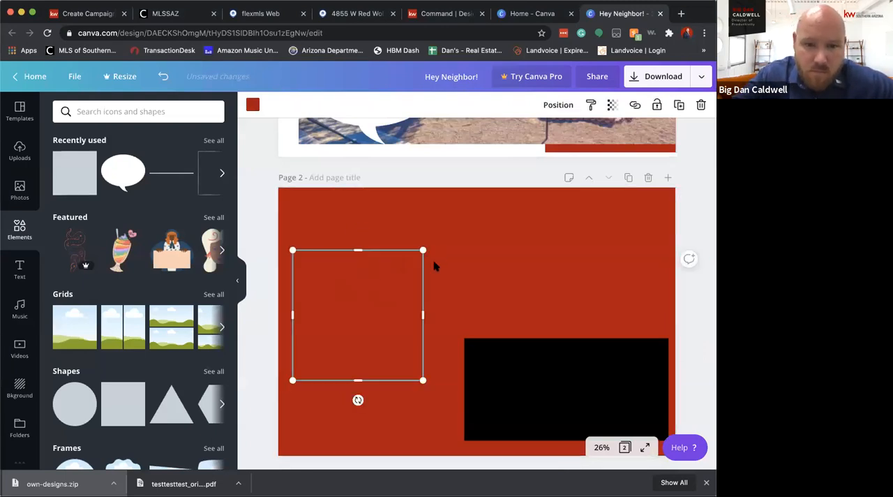
key("Escape")
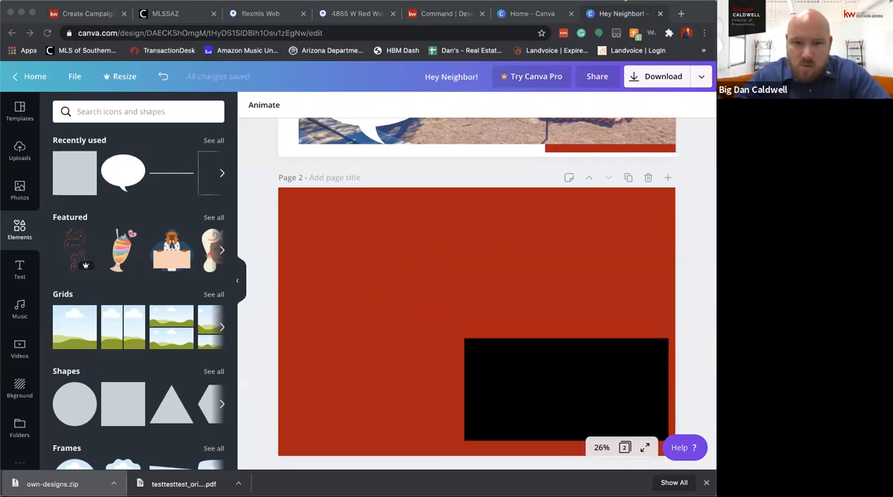
Position the black rectangle on page 2 using the 6.25 x 9.25 back template as a temporary full-page overlay
left_click(336, 262)
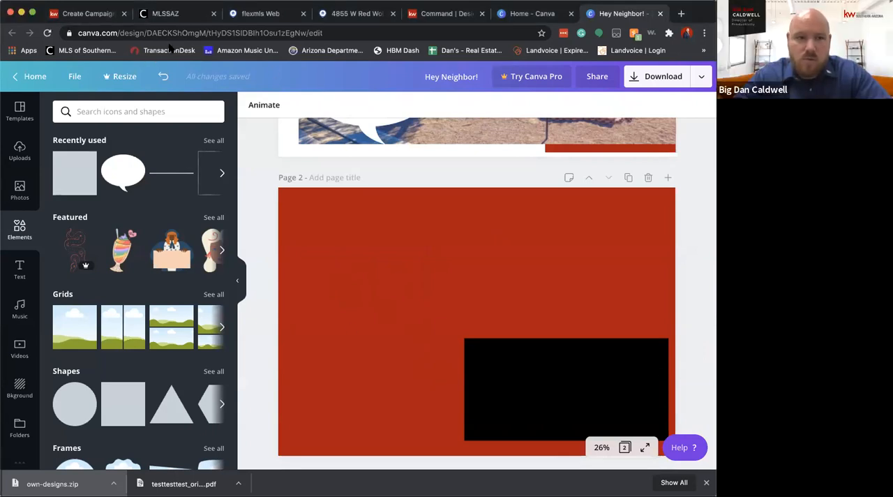
left_click_drag(366, 245, 278, 187)
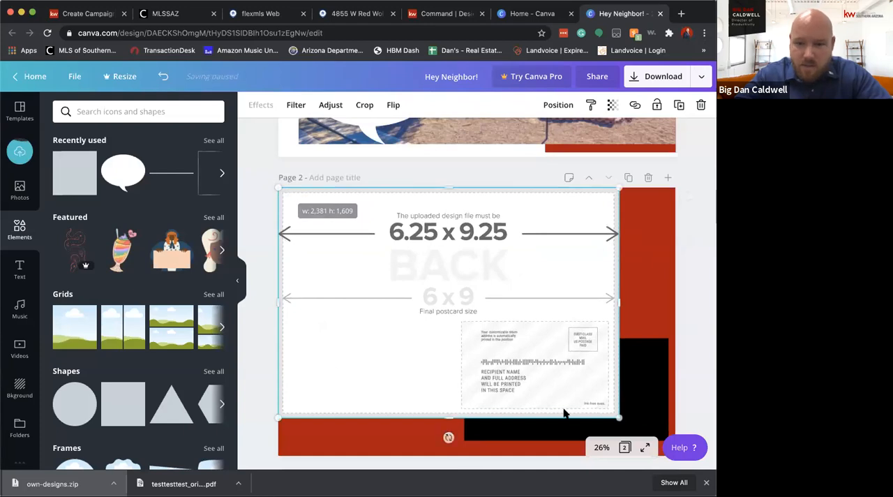
left_click_drag(617, 416, 673, 453)
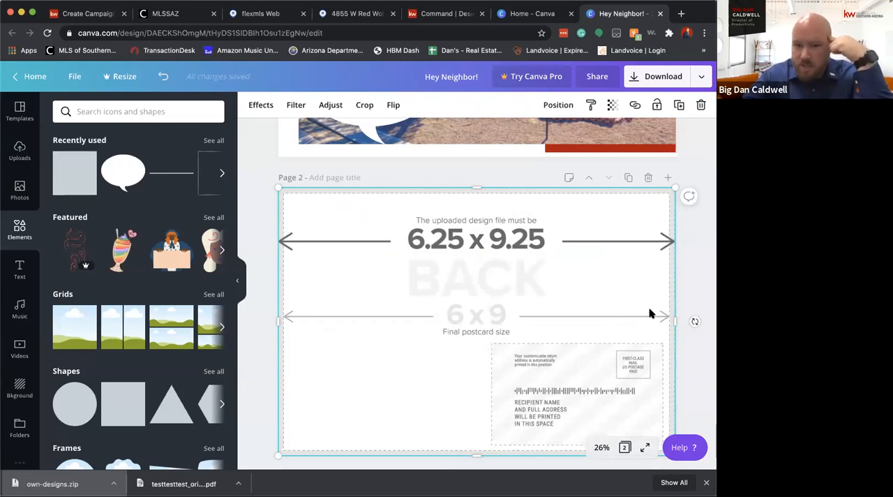
key("Delete")
left_click(627, 356)
left_click_drag(627, 355, 621, 348)
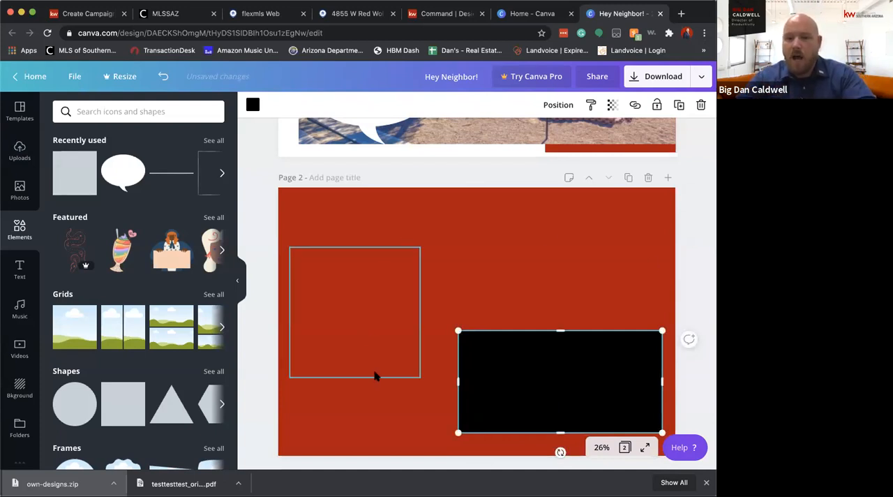
Delete the stray red square from page 2 and paste a copy of the black rectangle in the upper-left area
left_click(366, 311)
key("Delete")
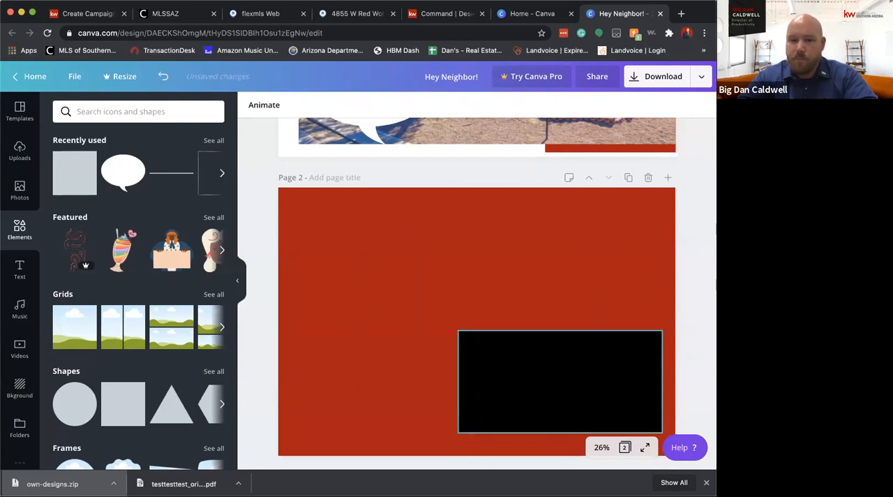
left_click(462, 377)
key("super+v")
left_click_drag(502, 382, 347, 256)
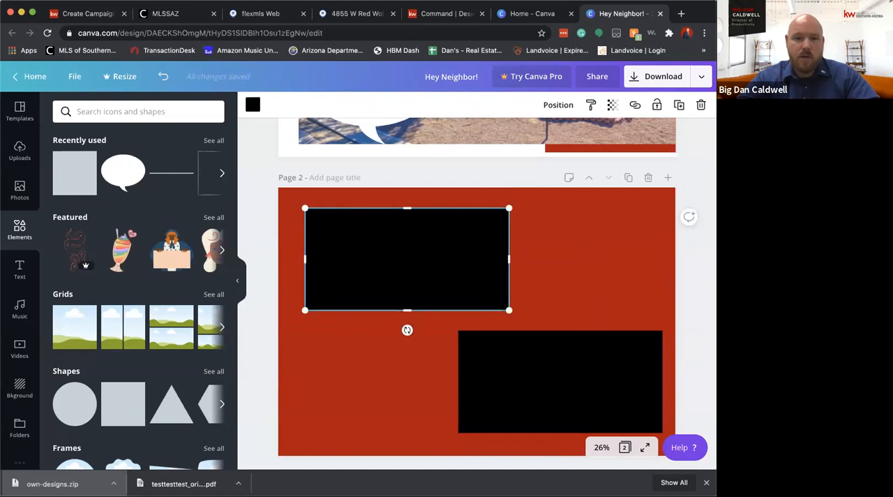
Recolor the upper-left rectangle white and enlarge it across most of page 2's upper half
left_click(252, 104)
left_click(123, 215)
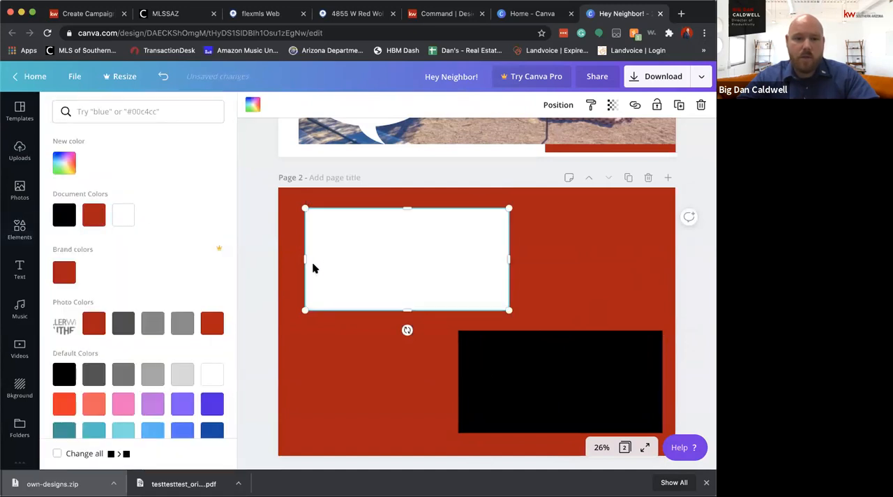
left_click_drag(305, 310, 297, 313)
left_click_drag(504, 316, 565, 341)
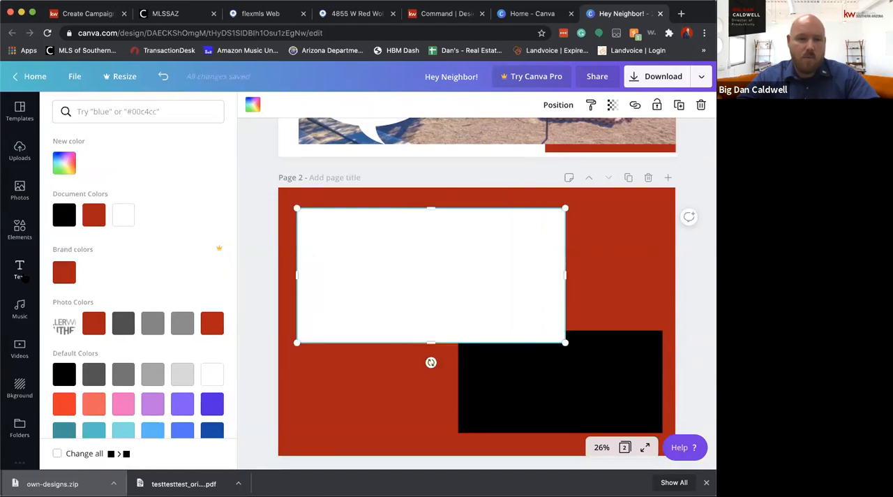
Add a subheading on page 2 reading "SOLD IN 24 Days!"
left_click(20, 272)
left_click(119, 197)
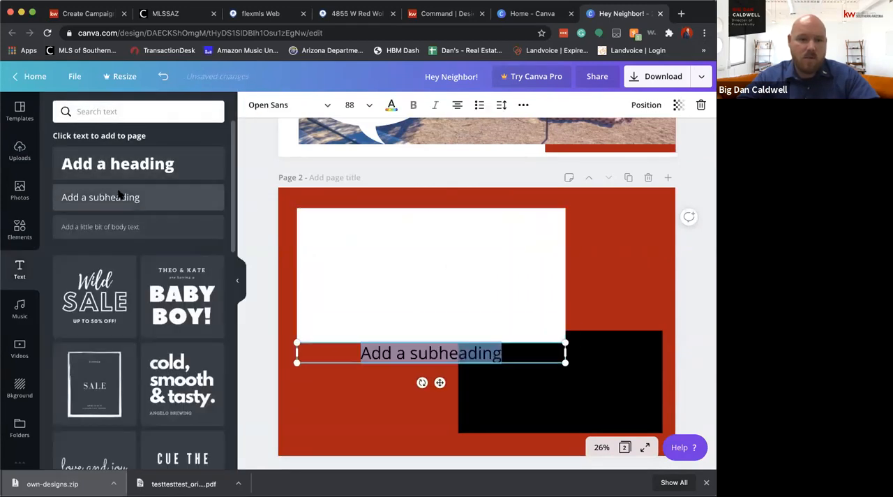
left_click(386, 327)
left_click(401, 362)
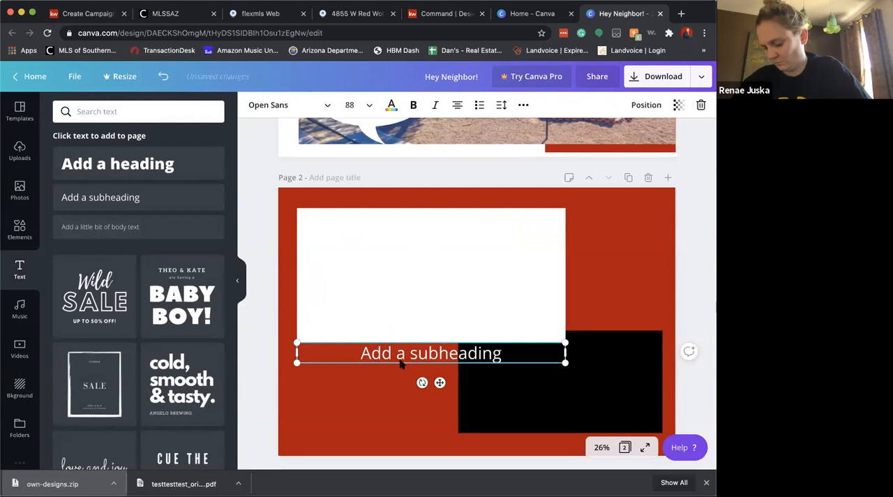
double_click(399, 353)
type("SOLD IN 24 Days!")
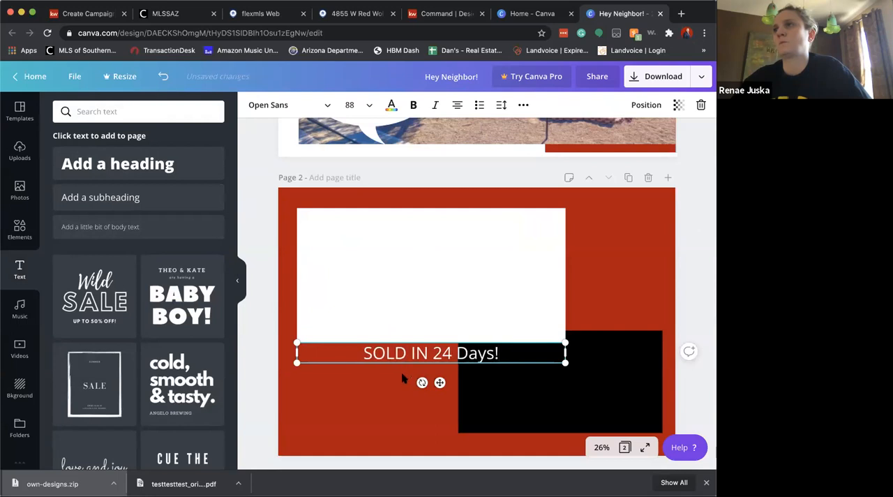
Move the "SOLD IN 24 Days!" text to the top of page 2 and shrink the white rectangle to about 721 px high
left_click_drag(410, 351, 373, 224)
left_click(402, 260)
left_click(435, 247)
mouse_move(562, 355)
left_mouse_down()
mouse_move(558, 325)
mouse_move(551, 351)
left_mouse_up()
left_click_drag(424, 348, 423, 322)
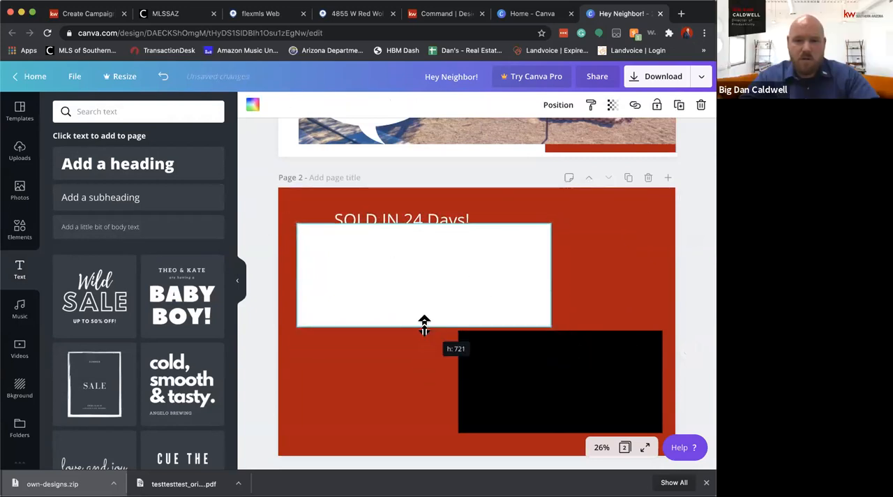
Extend the white rectangle's upper edge slightly toward the "SOLD IN 24 Days!" text on page 2
left_click_drag(443, 223, 442, 212)
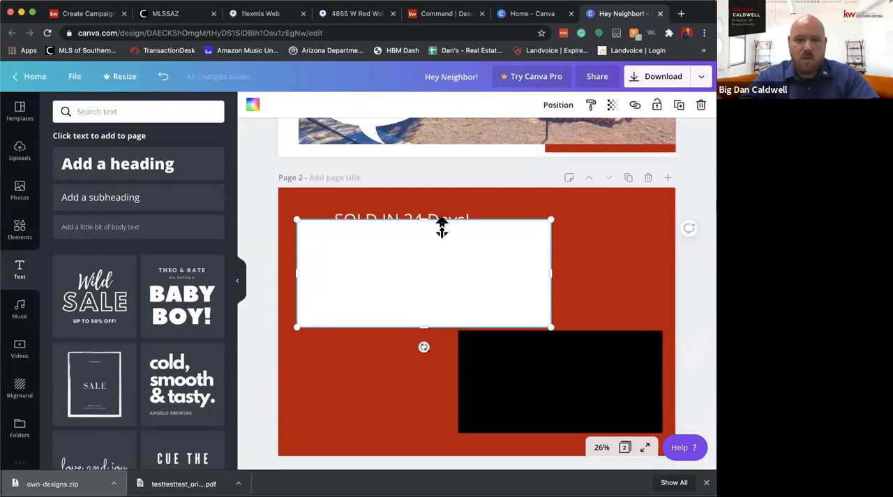
left_click(440, 221)
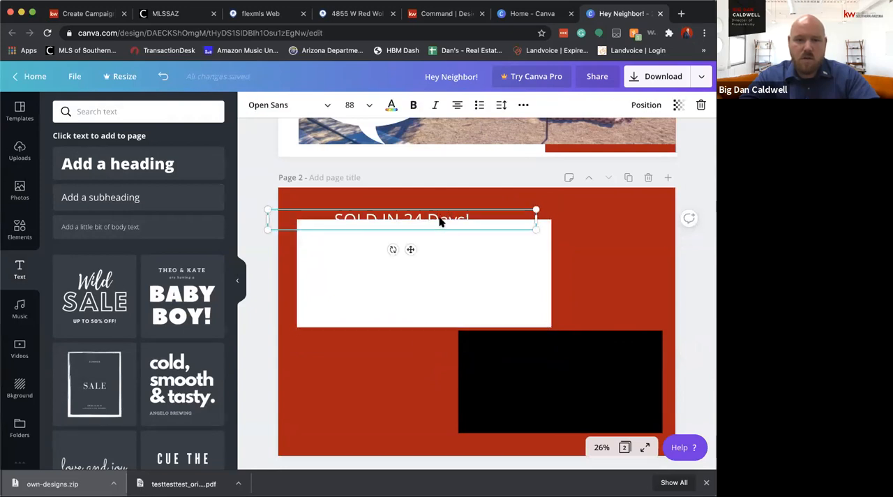
left_click(430, 260)
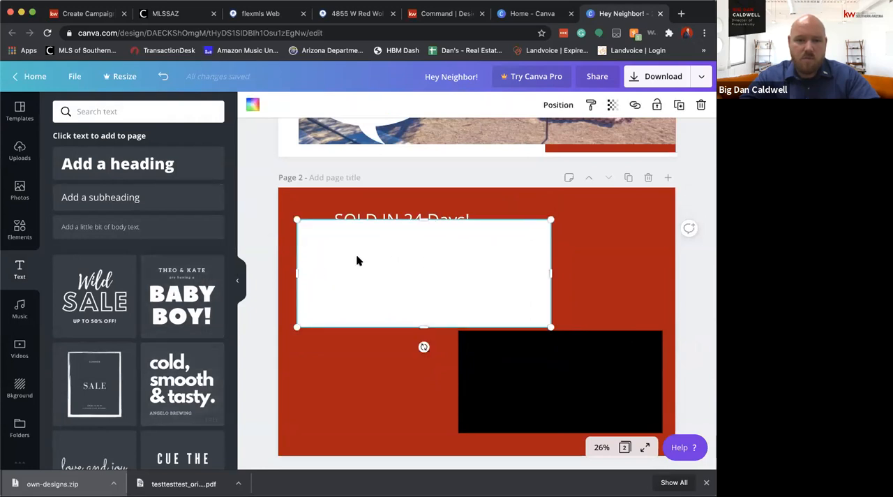
Add a subheading on page 2 filled with about three lines of random placeholder text
left_click(89, 196)
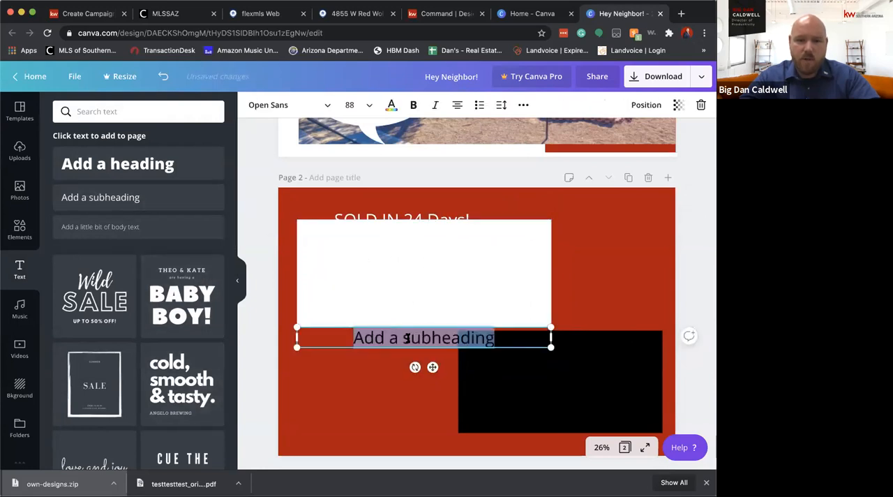
type("dadflad;flmasd;flka;sdlfka;ldfka;ldfk")
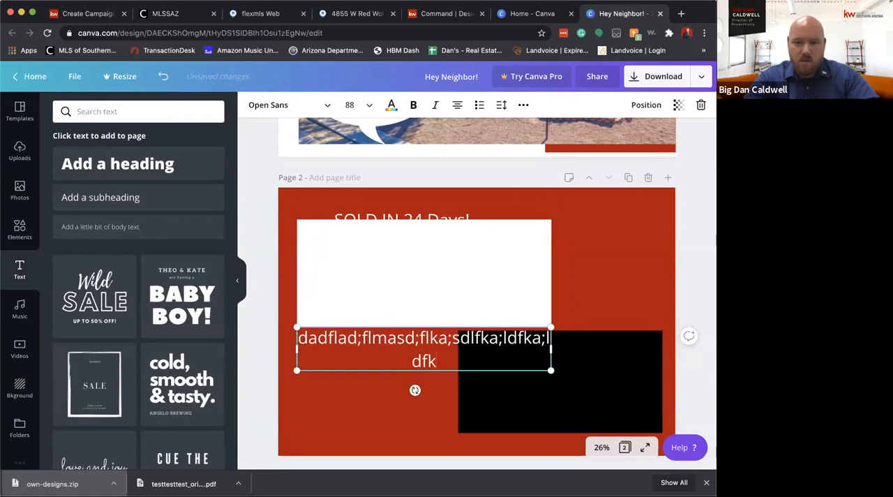
type("a;ldfk;aldkf;aldkf;aldkf;aldkf;alkdf;laskf;aklsf")
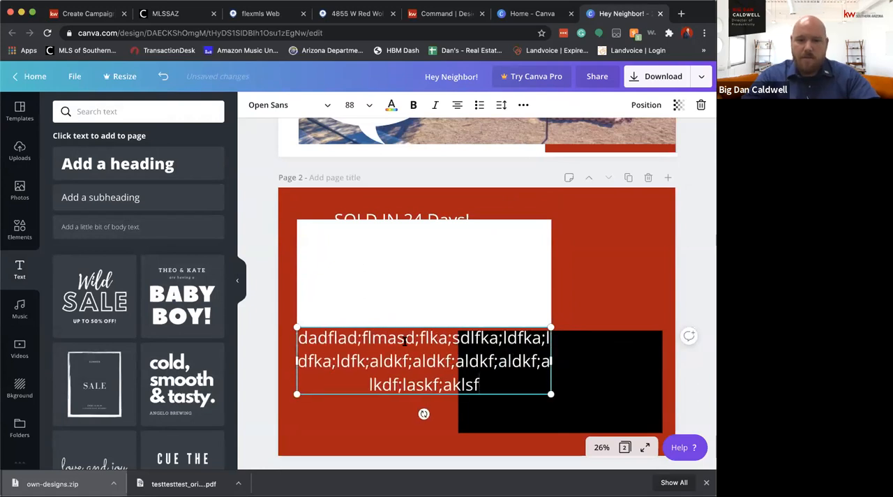
Color the placeholder text black and move it onto the white rectangle
left_click(385, 324)
double_click(385, 355)
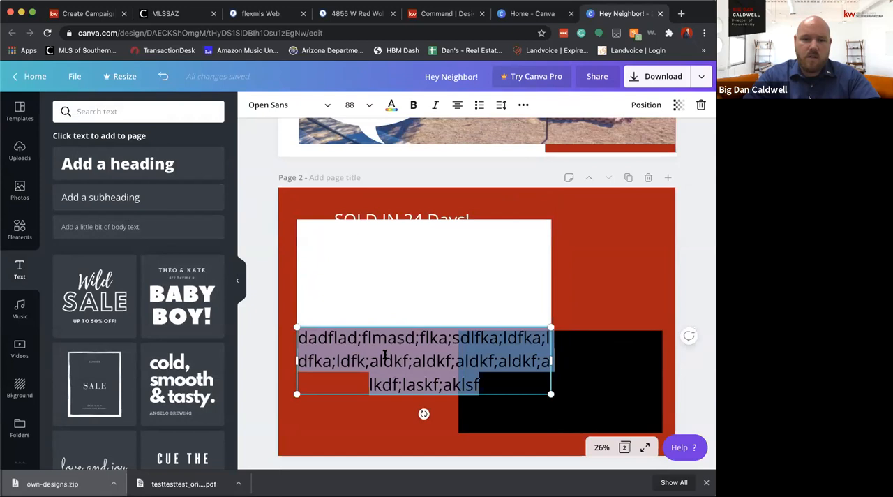
left_click(393, 106)
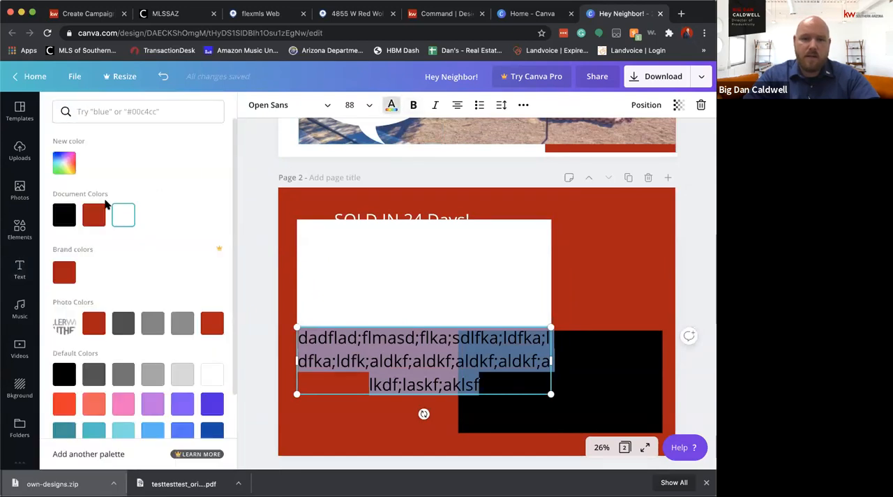
left_click(73, 215)
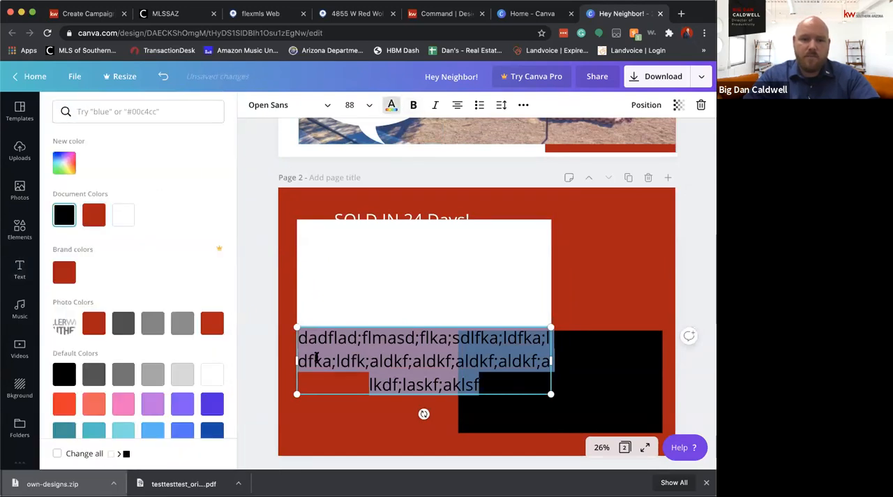
left_click(365, 350)
left_click(397, 432)
left_click_drag(399, 364, 398, 281)
left_click(387, 375)
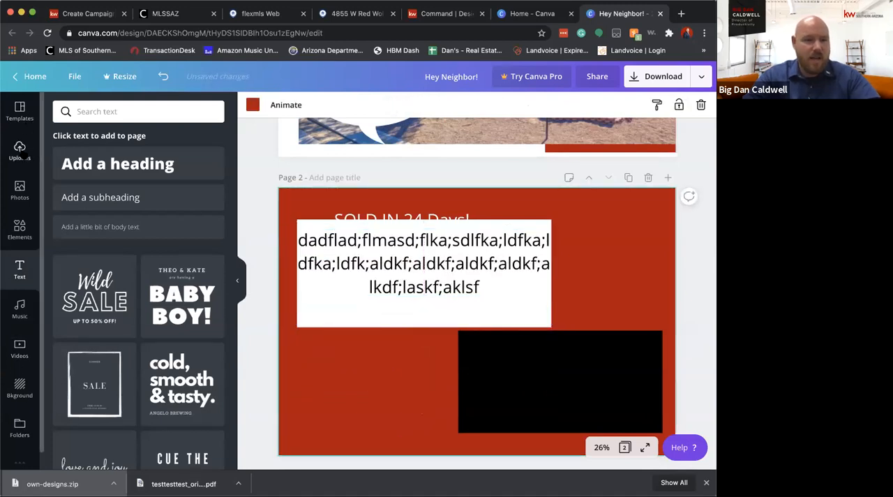
Add the uploaded cutout of the pointing man to page 2's lower-left area and flip it horizontally
left_click(19, 149)
scroll(138, 293, "down", 1)
left_click(138, 248)
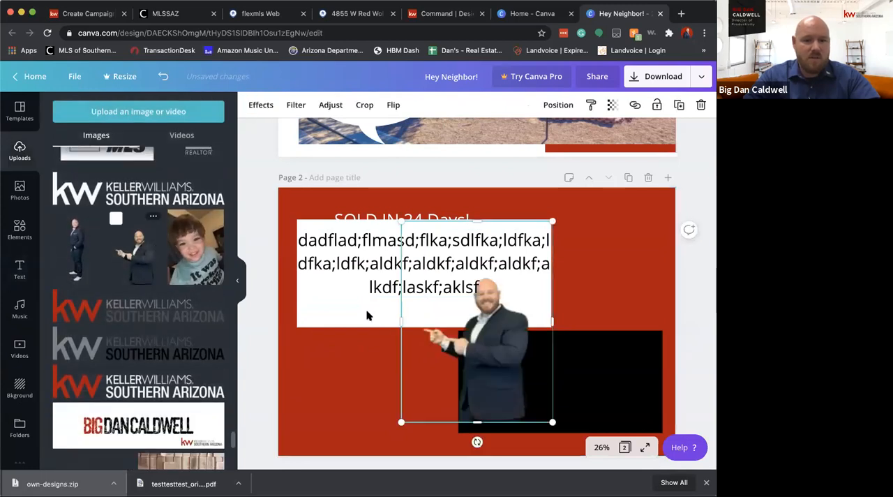
left_click_drag(445, 339, 312, 364)
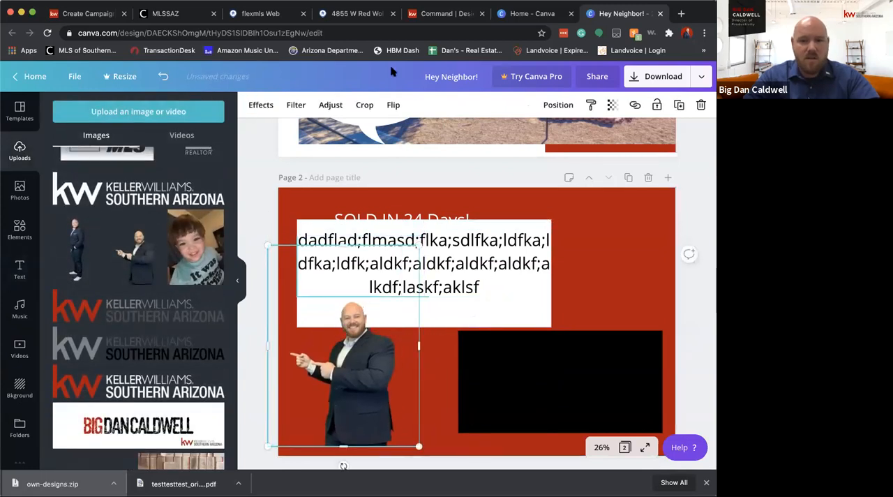
left_click(393, 104)
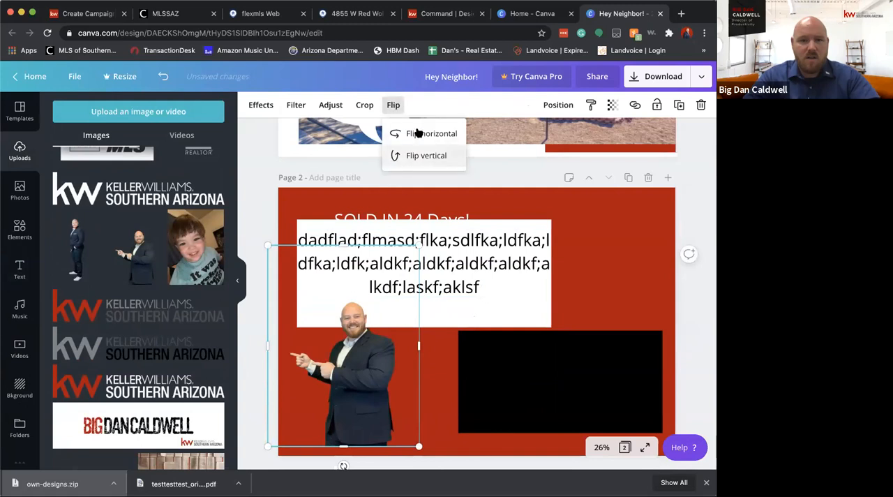
left_click(413, 134)
left_click_drag(324, 359, 325, 352)
left_click(702, 286)
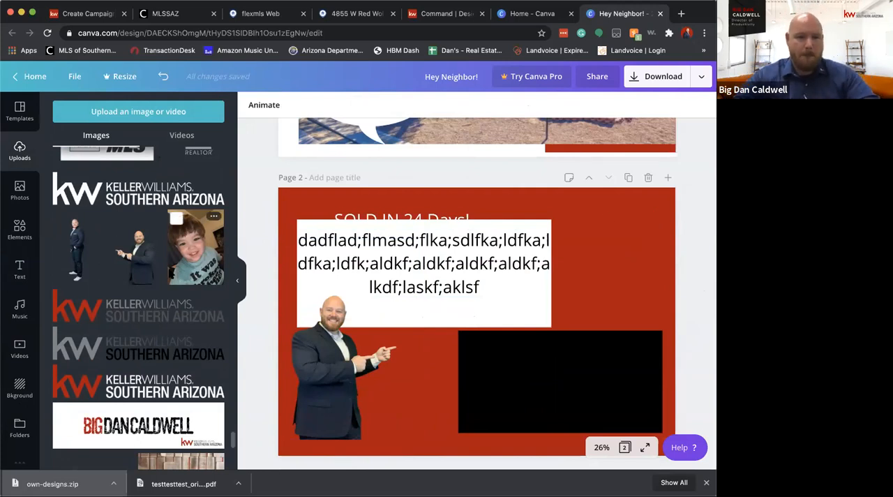
Add the uploaded REALTOR, Equal Housing and MLS logos as a small row beside the man near page 2's lower edge
scroll(198, 230, "up", 3)
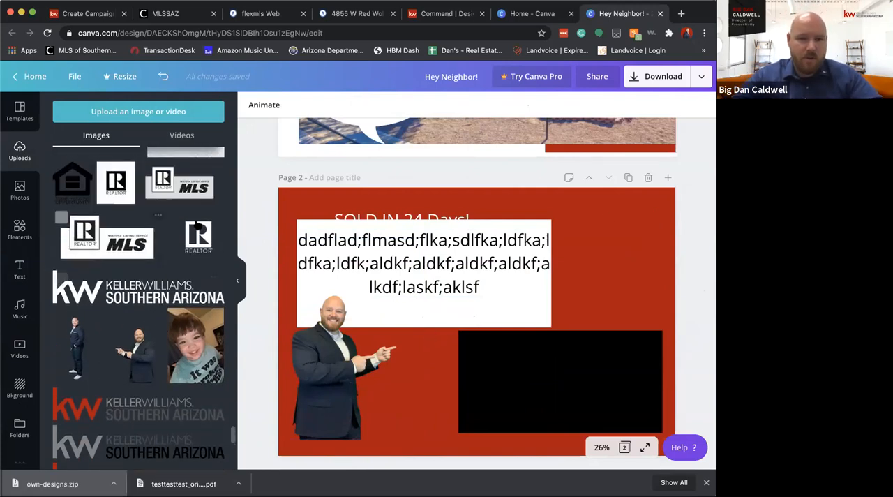
left_click(198, 234)
left_click_drag(532, 265, 369, 427)
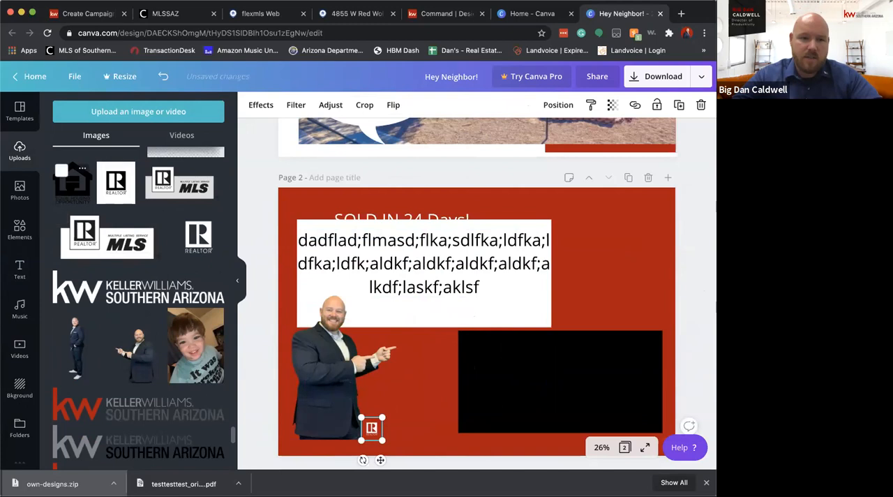
left_click(72, 181)
left_click_drag(556, 237, 391, 431)
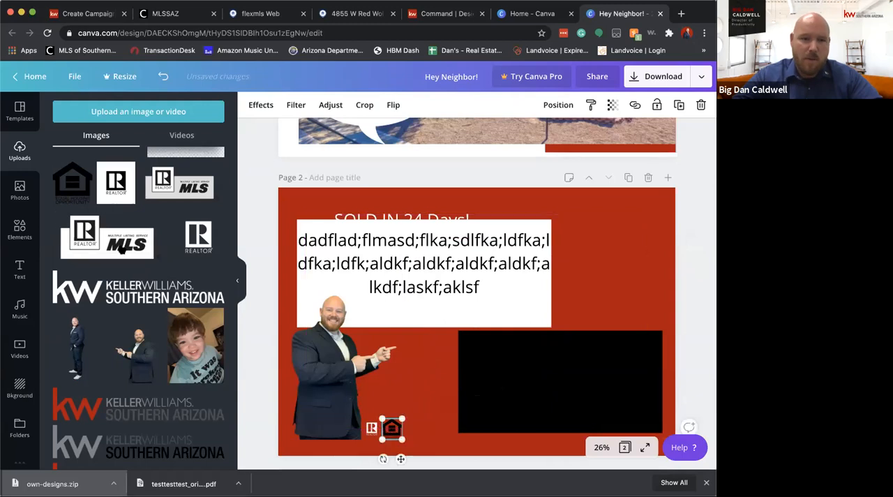
left_click(107, 237)
left_click_drag(578, 271, 423, 441)
left_click(412, 396)
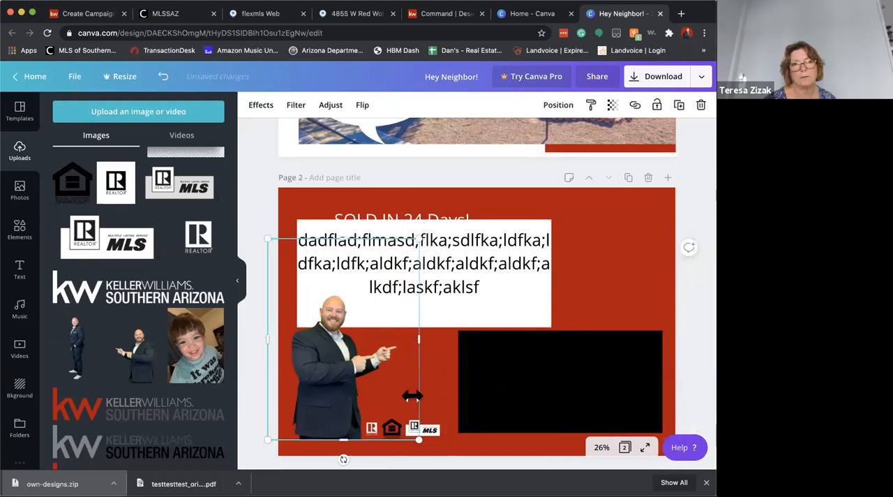
left_click(678, 256)
Add the white Keller Williams Southern Arizona logo, shrink it and place it just above the row of small logos
left_click(180, 293)
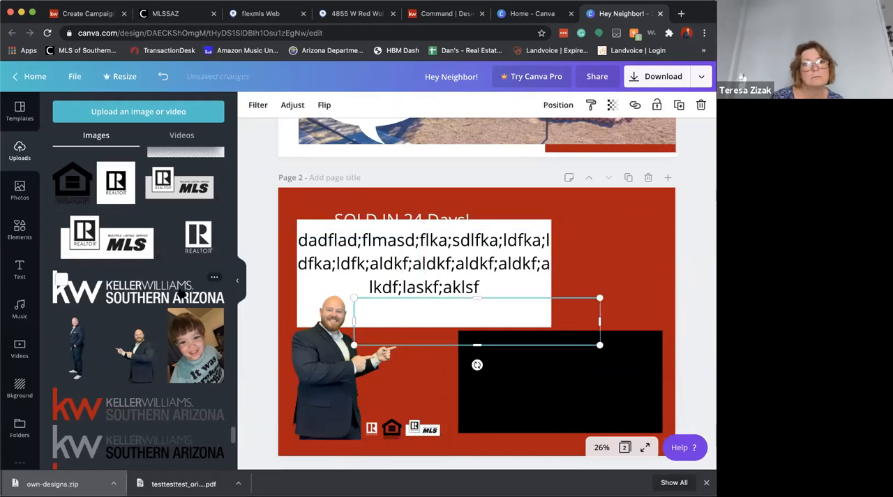
left_click_drag(600, 297, 423, 408)
left_click(602, 227)
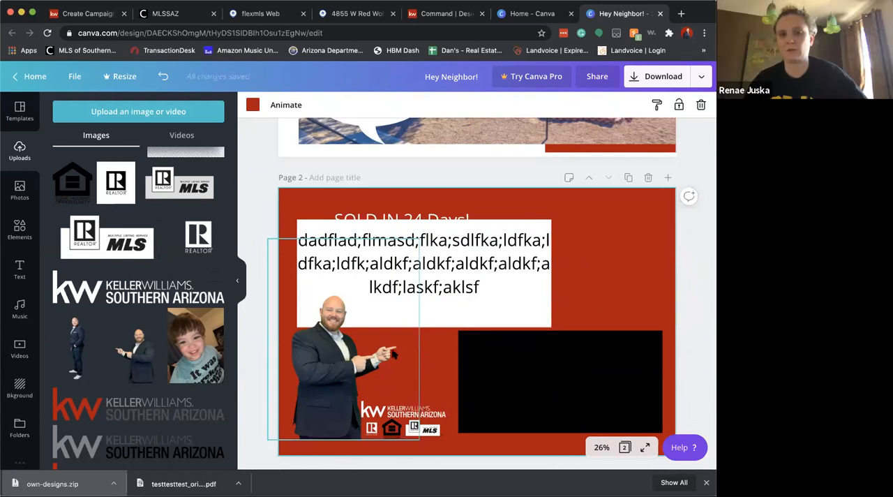
left_click(423, 214)
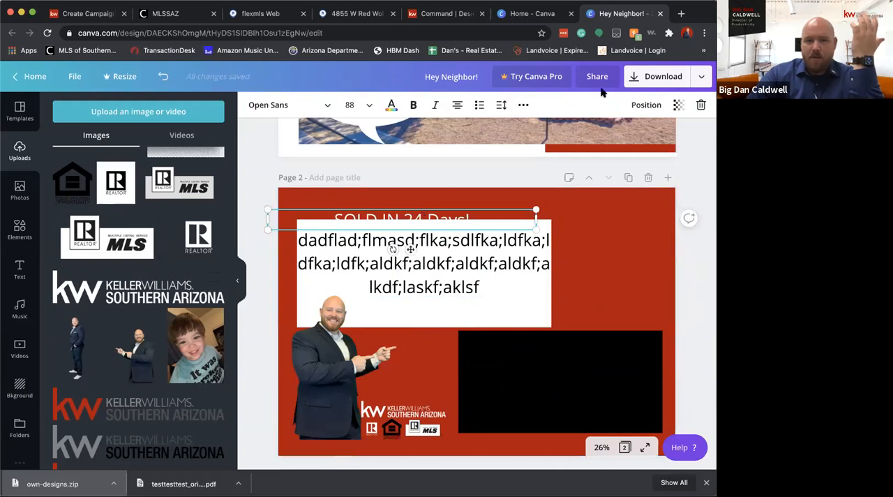
left_click(646, 105)
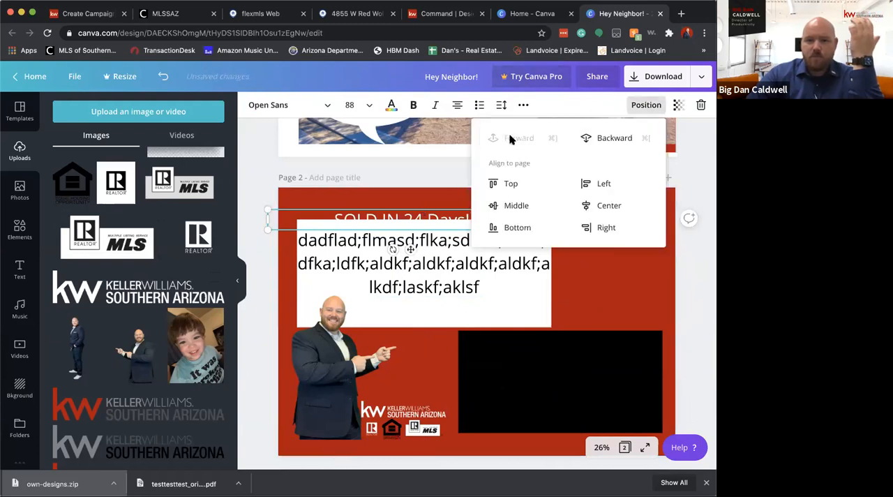
left_click(405, 236)
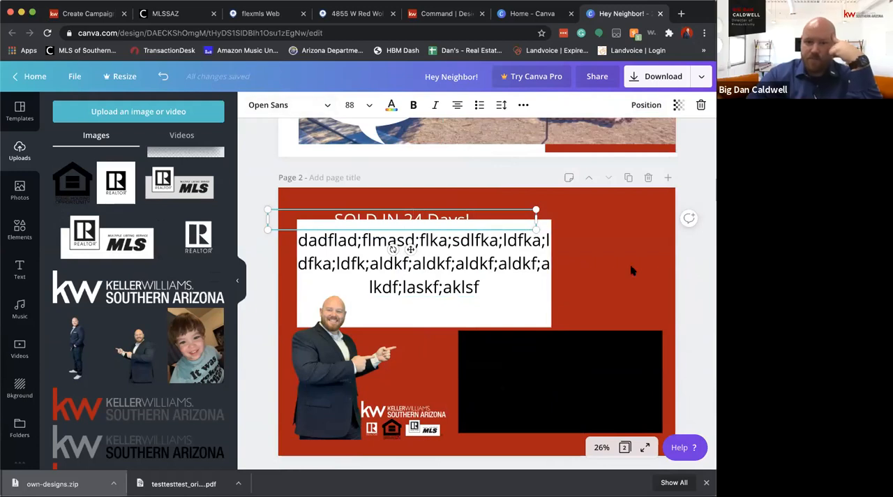
left_click(541, 293)
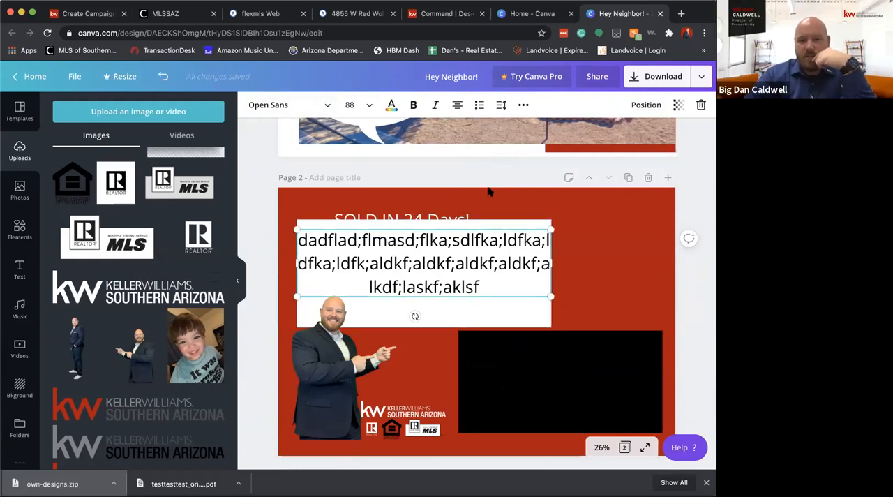
Download all pages of the postcard as PDF Print without crop marks and bleed, and dismiss the Canva Pro offer
scroll(463, 209, "up", 5)
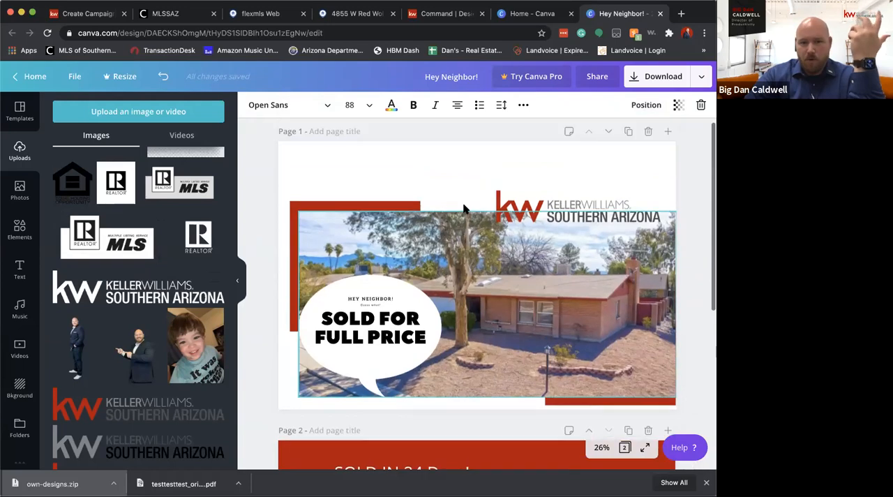
scroll(476, 265, "down", 5)
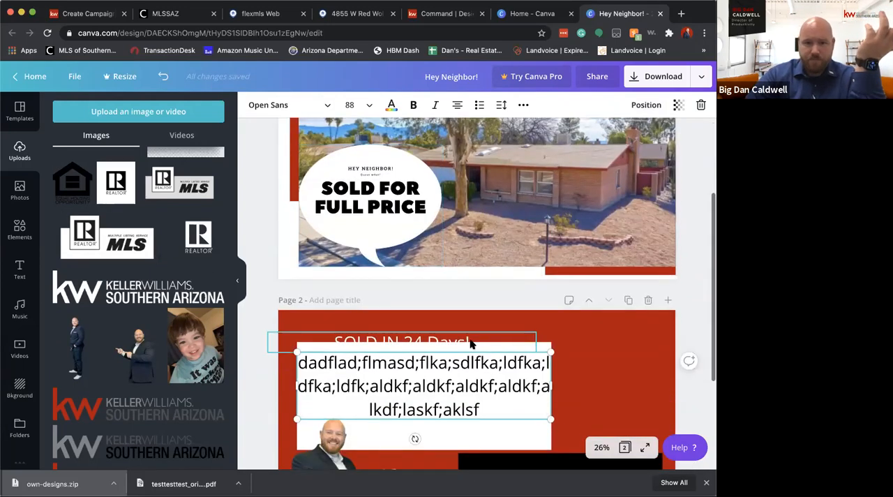
scroll(522, 266, "down", 2)
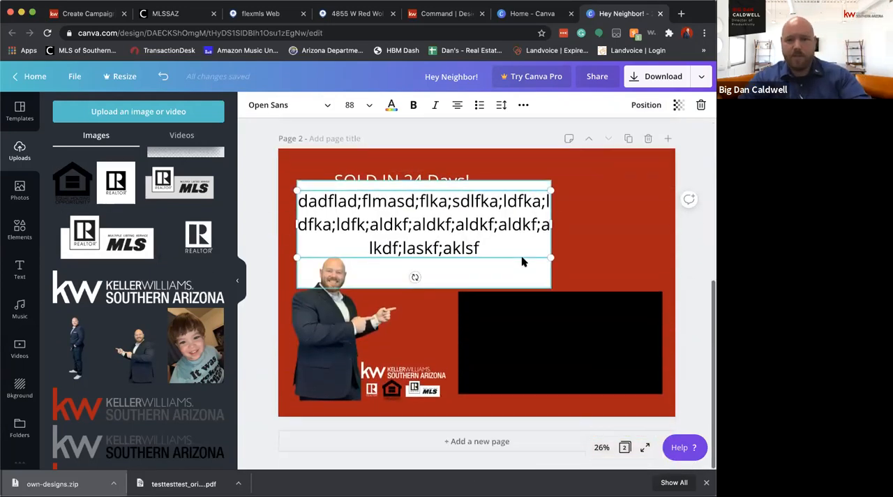
scroll(523, 268, "up", 5)
left_click(663, 76)
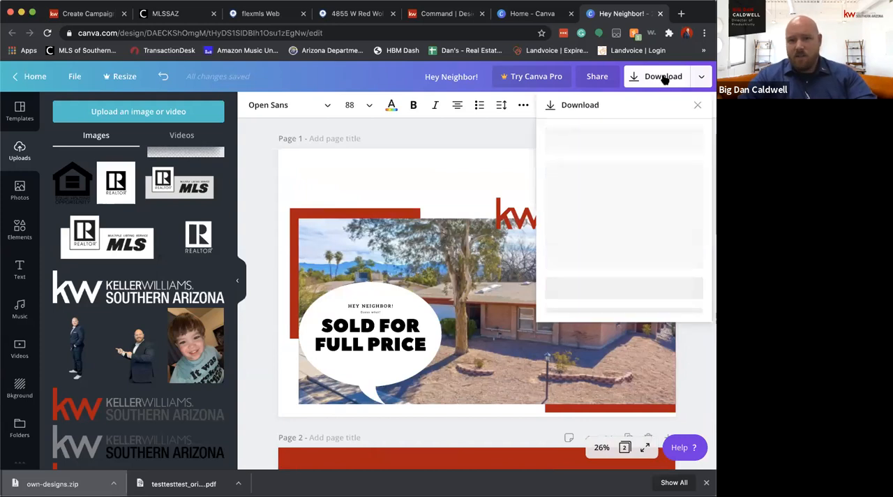
left_click(584, 151)
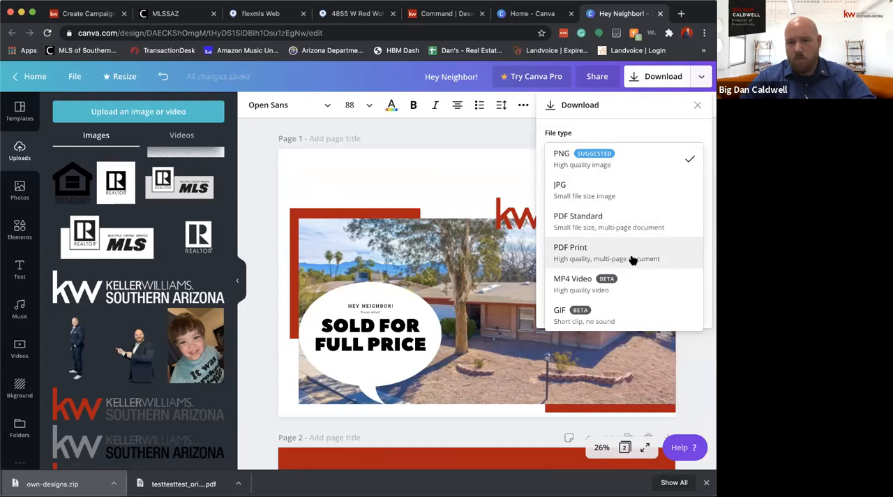
left_click(601, 259)
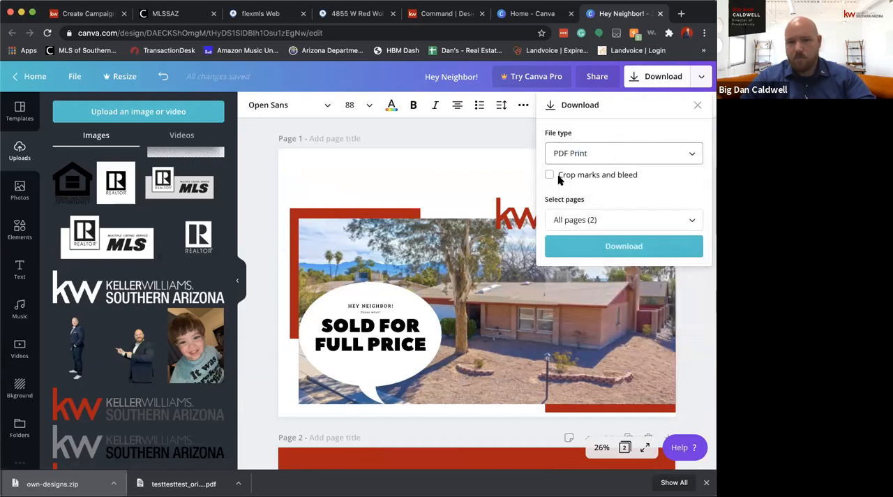
left_click(598, 248)
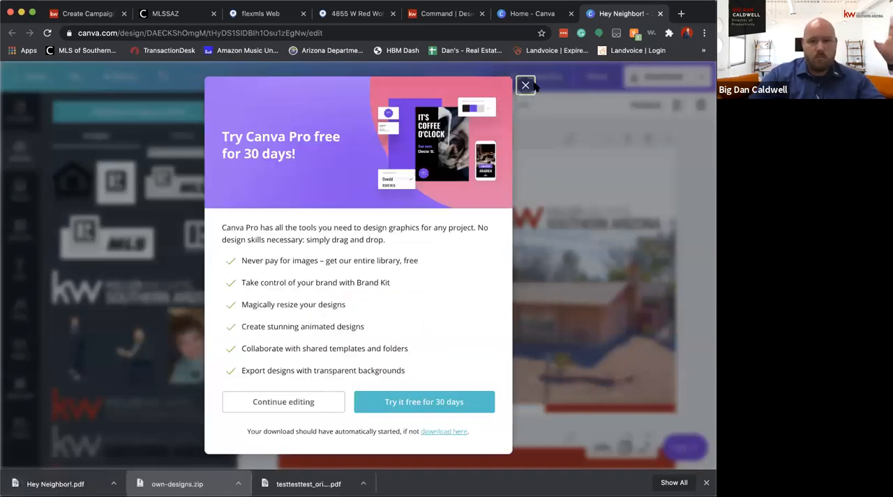
left_click(310, 72)
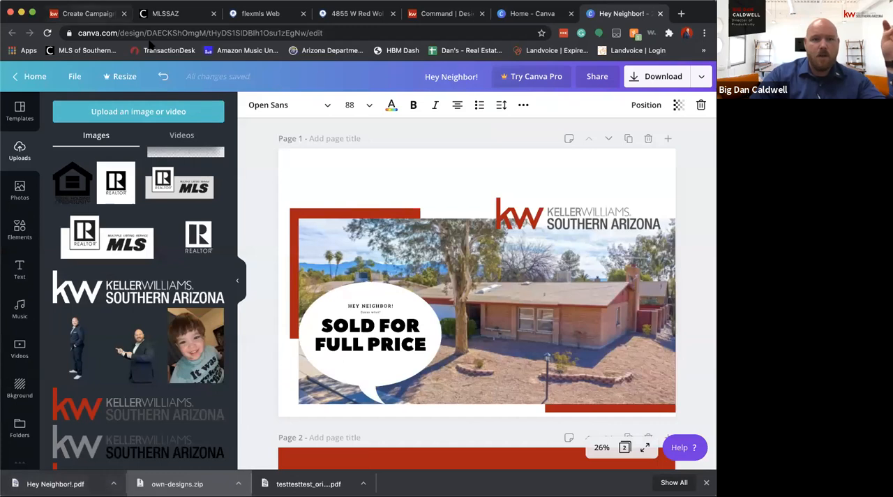
Switch to KW Command to browse for a postcard design file to upload, and return to the Canva postcard design
left_click(88, 13)
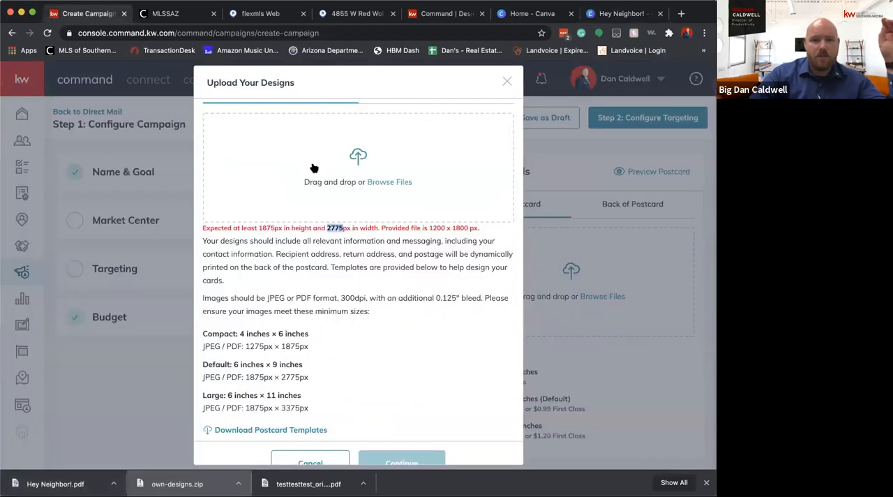
left_click(375, 185)
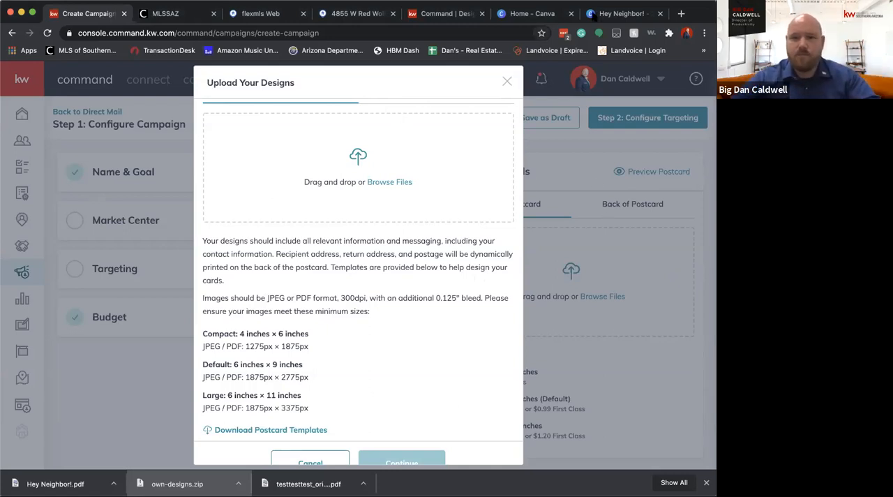
left_click(620, 13)
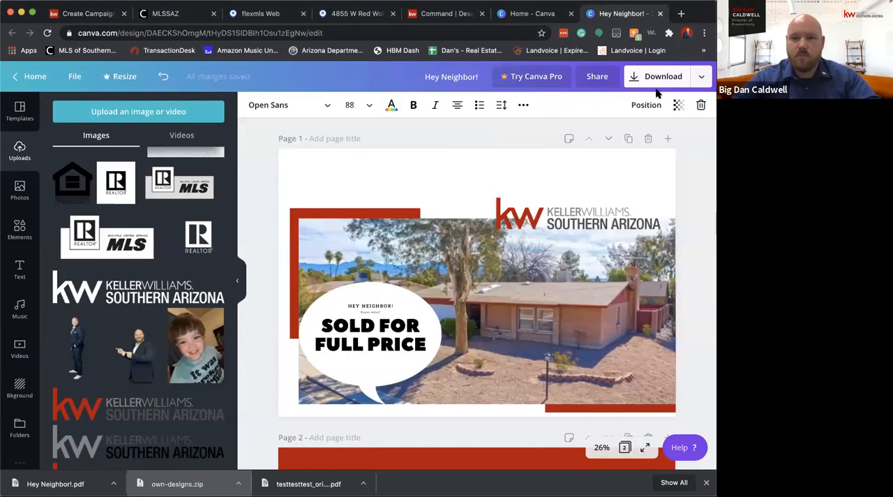
Download only page 1 of the postcard as PDF Print without crop marks and bleed, and dismiss the Canva Pro offer
left_click(699, 78)
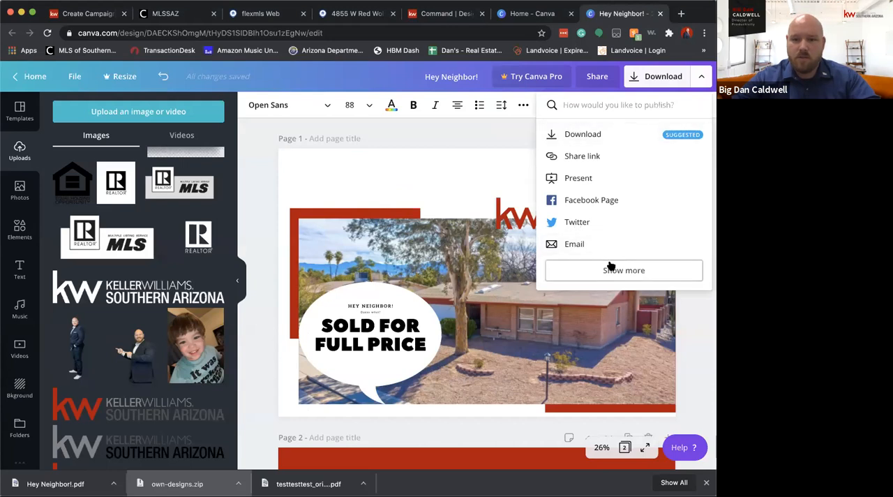
left_click(593, 136)
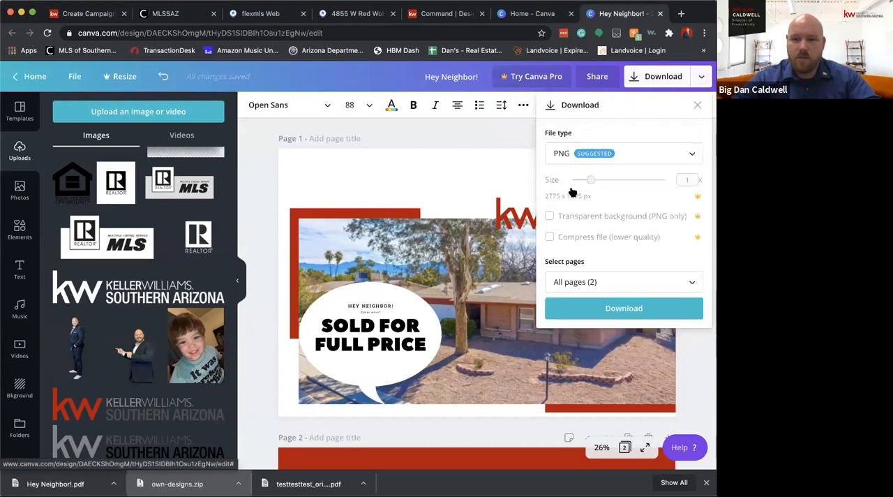
left_click(570, 279)
left_click(581, 342)
left_click(678, 249)
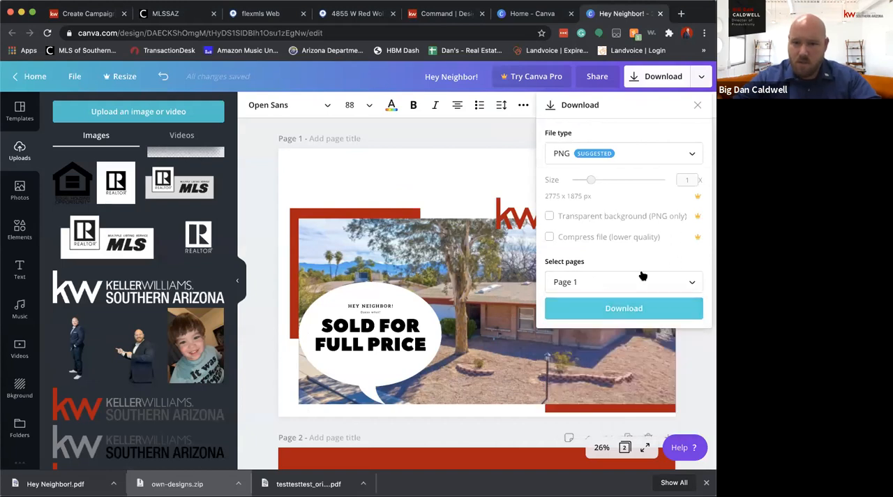
left_click(665, 150)
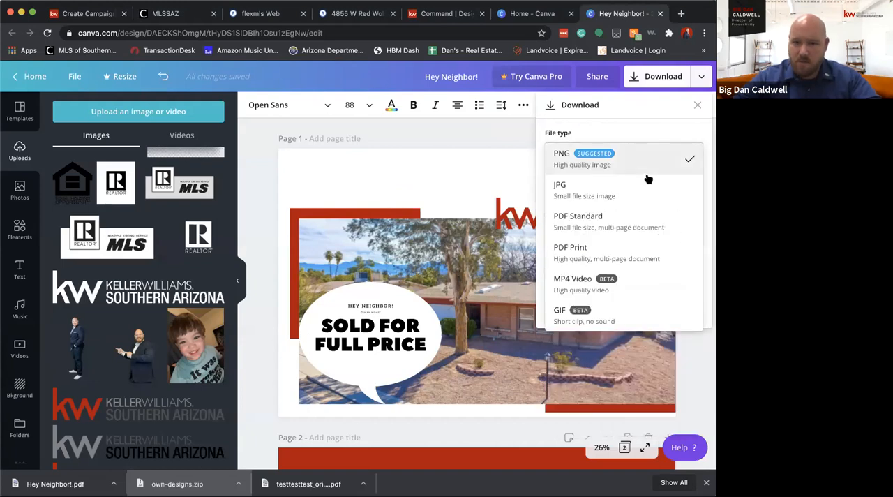
left_click(581, 251)
left_click(620, 247)
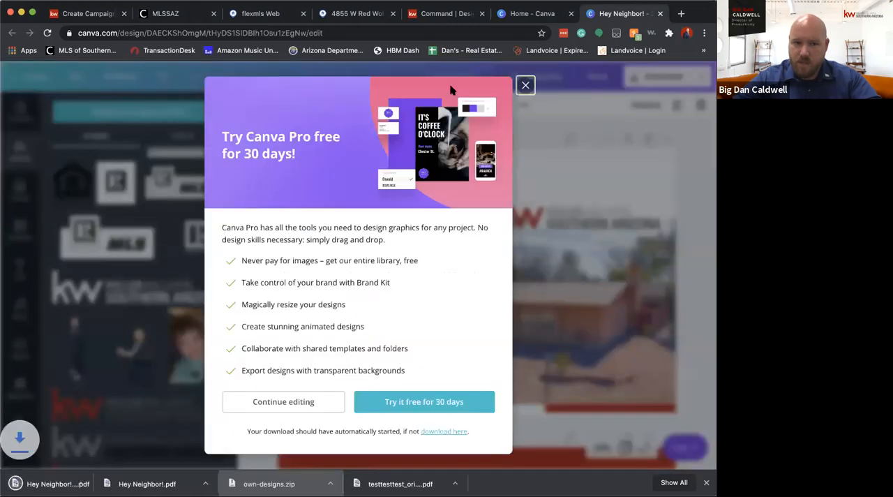
left_click(645, 90)
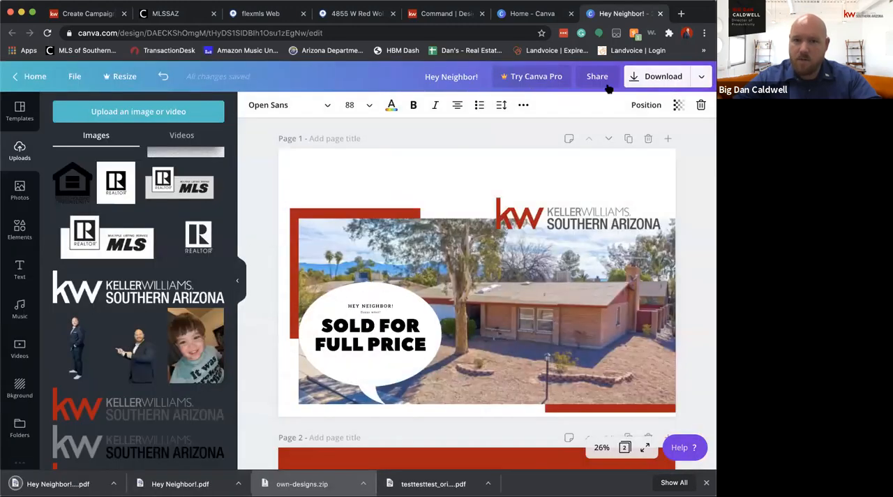
Download only page 2 of the postcard as PDF Print without crop marks and bleed
left_click(662, 79)
left_click(585, 284)
left_click(592, 373)
left_click(649, 411)
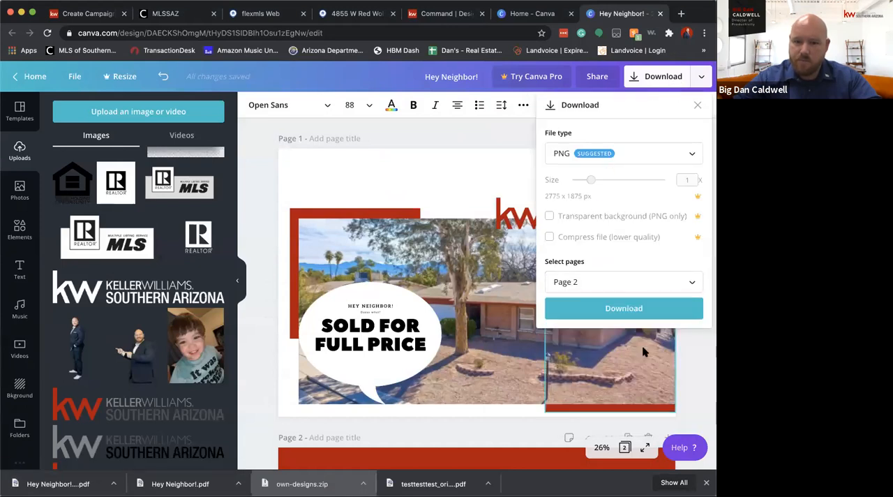
left_click(607, 154)
left_click(585, 252)
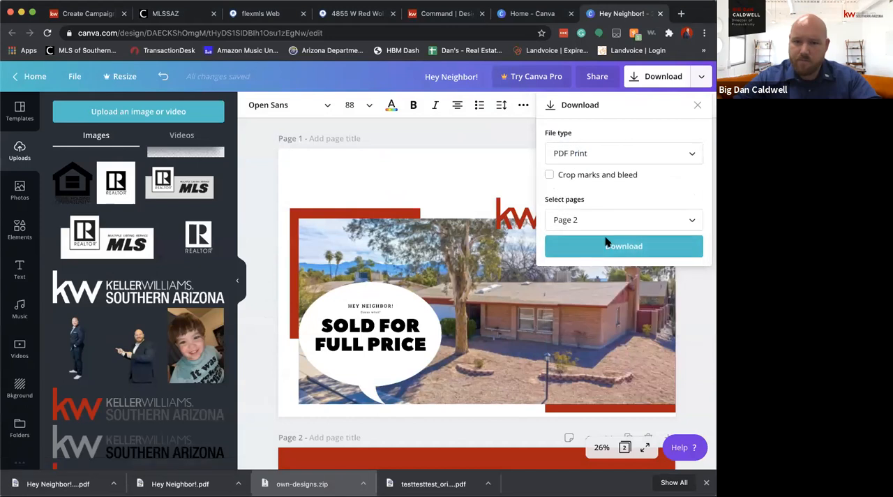
left_click(607, 244)
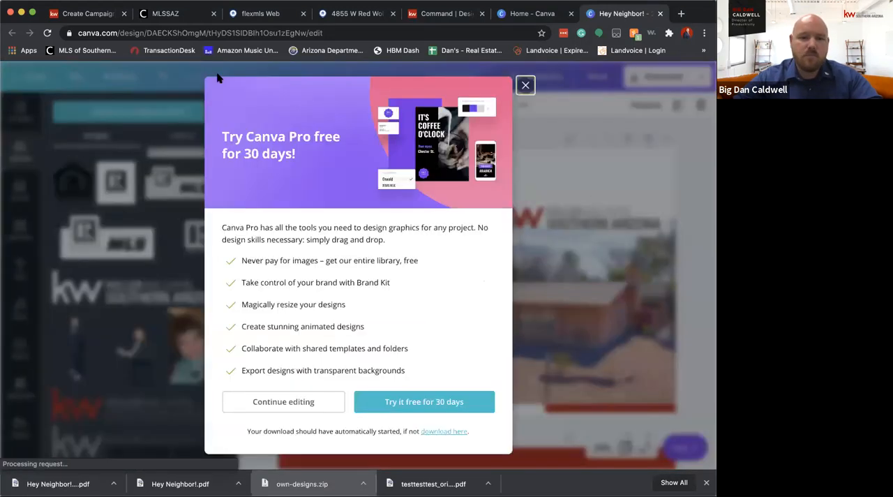
Switch to KW Command, try to upload the postcard PDF as a design, and check the required ratio and the provided file size
left_click(108, 13)
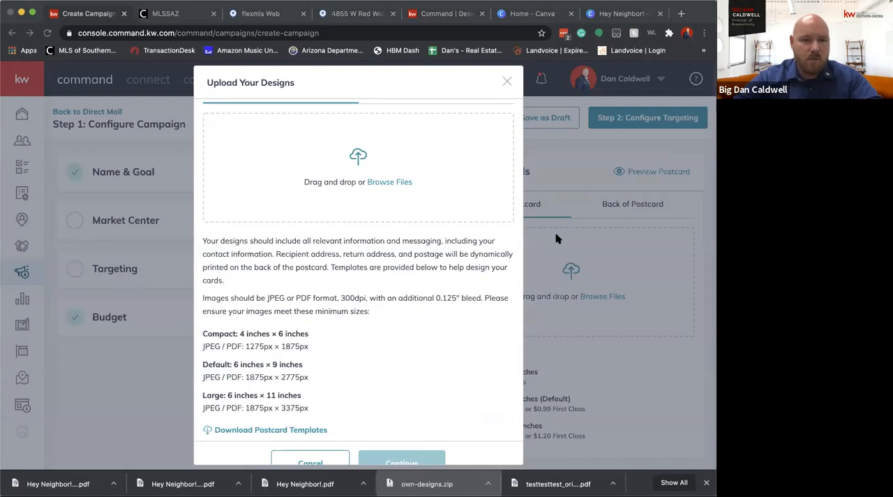
left_click(591, 251)
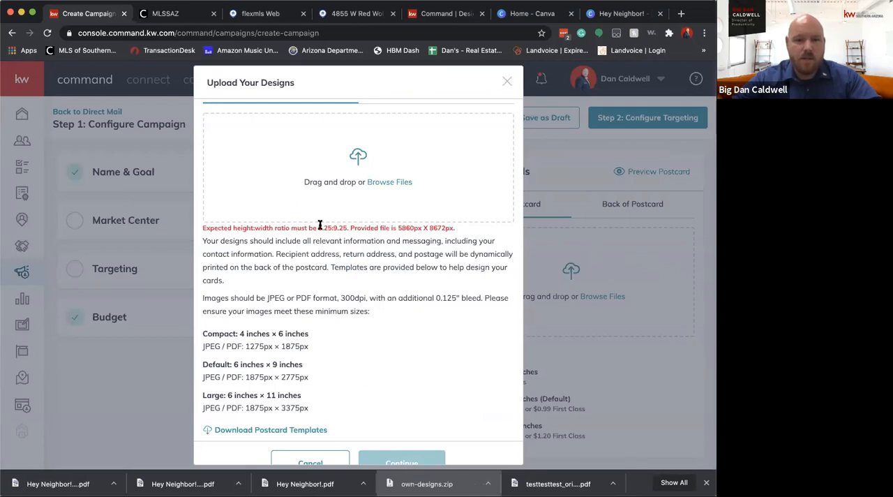
left_click_drag(315, 226, 449, 226)
left_click(463, 232)
left_click_drag(393, 228, 455, 228)
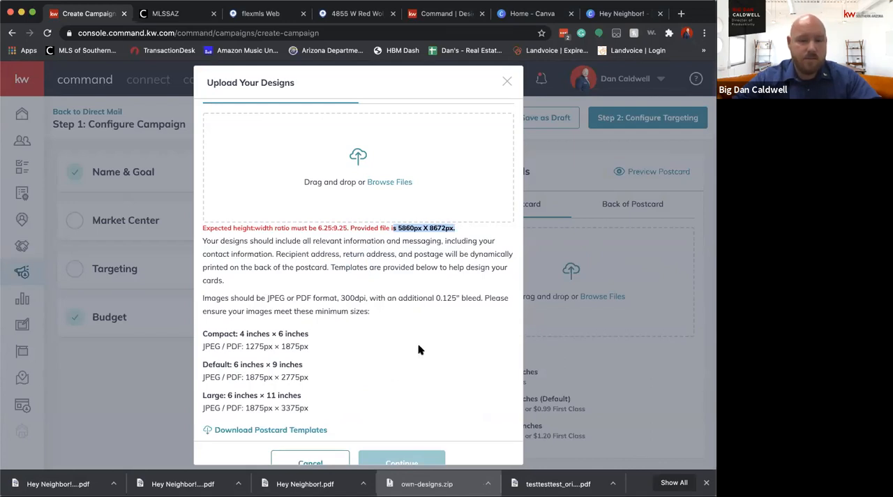
Look over page 1 of the Canva postcard, recheck the provided file's pixel dimensions in KW Command, and return to Canva
left_click(604, 14)
scroll(439, 175, "down", 3)
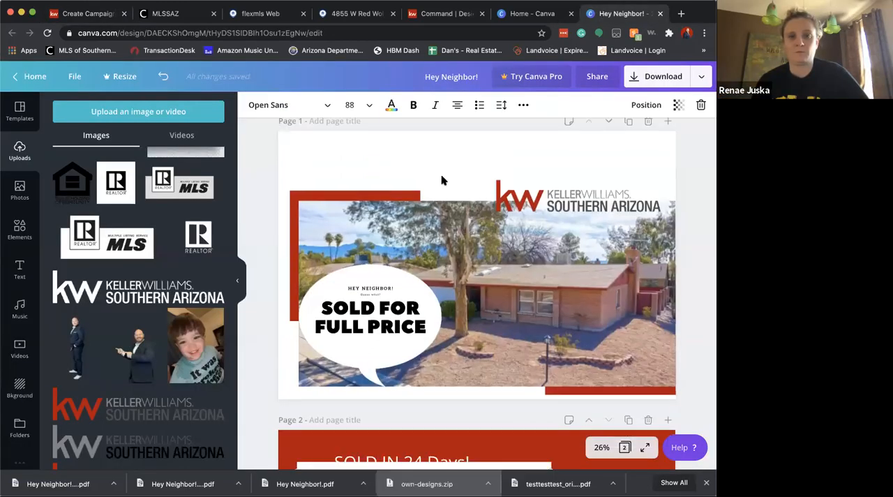
scroll(447, 292, "up", 2)
scroll(454, 245, "up", 1)
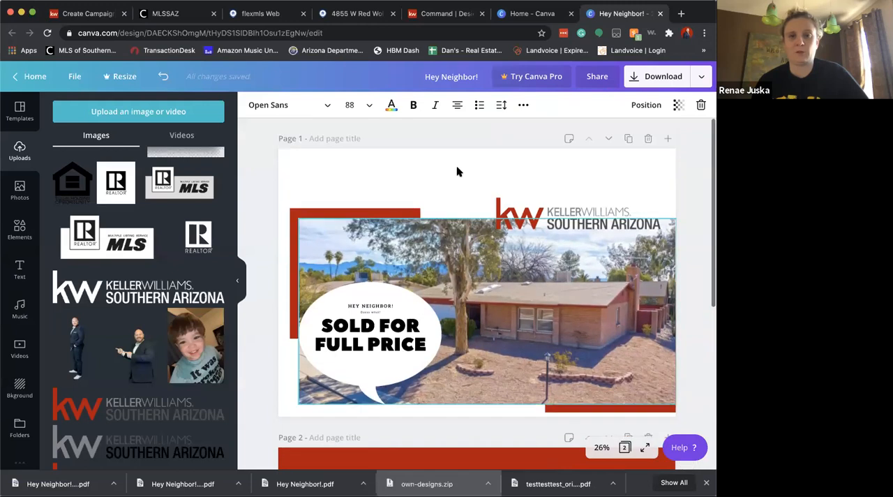
left_click(453, 208)
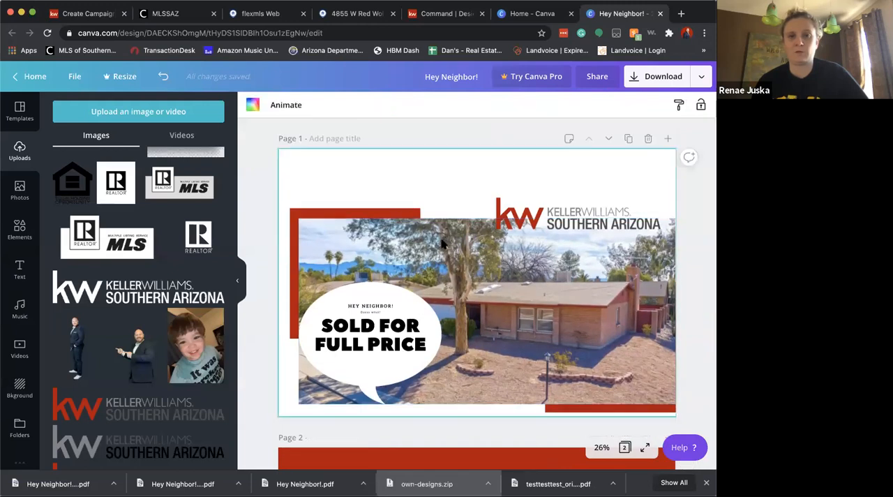
left_click(75, 13)
left_click_drag(398, 228, 450, 227)
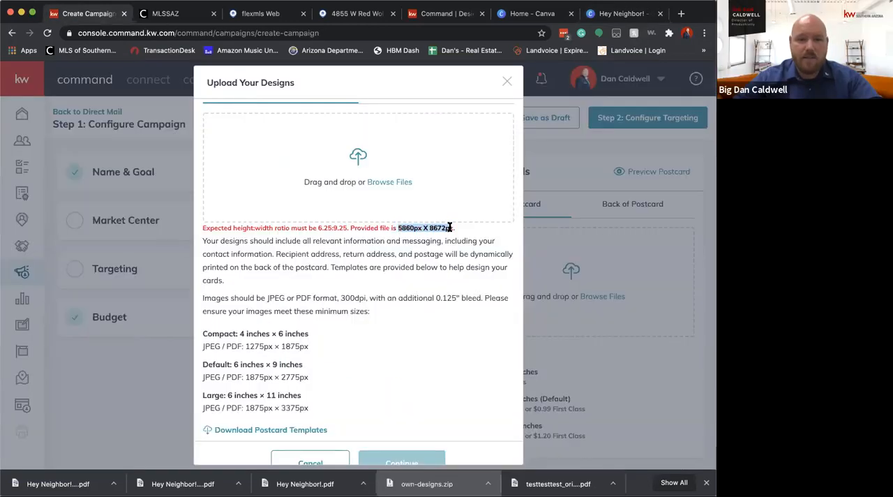
left_click(642, 245)
left_click(626, 15)
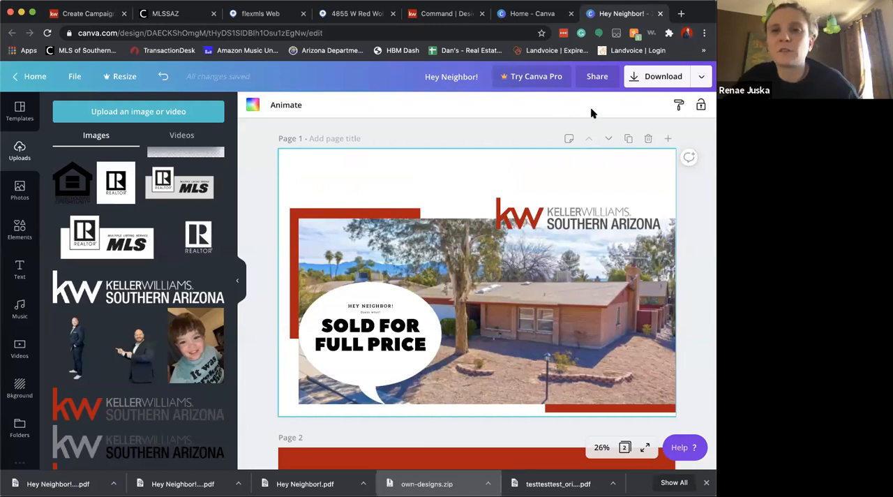
left_click(653, 78)
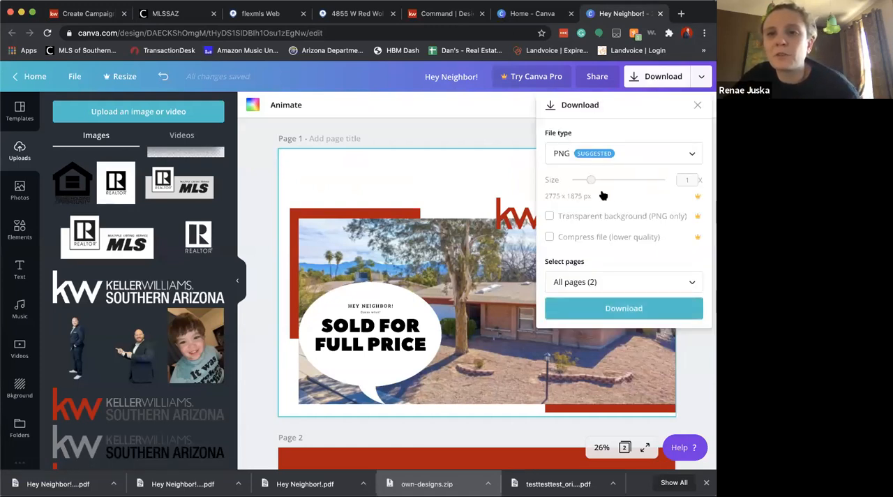
left_click(611, 152)
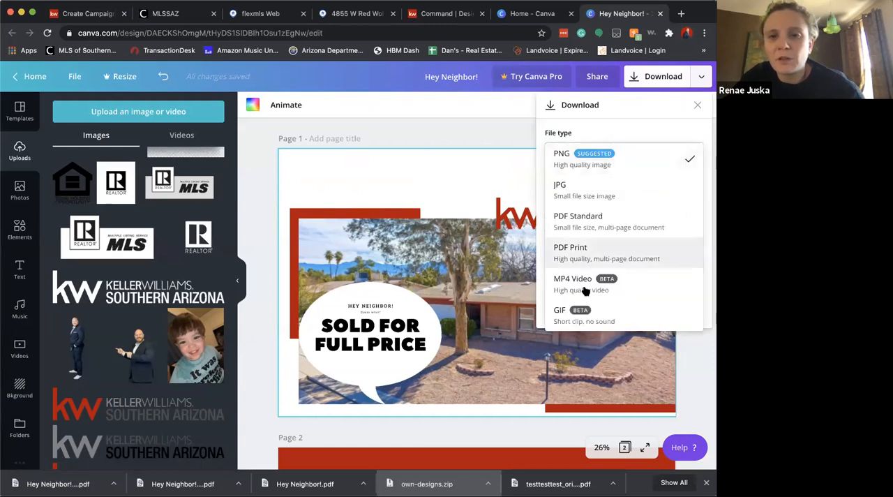
left_click(589, 259)
left_click(581, 177)
left_click(592, 219)
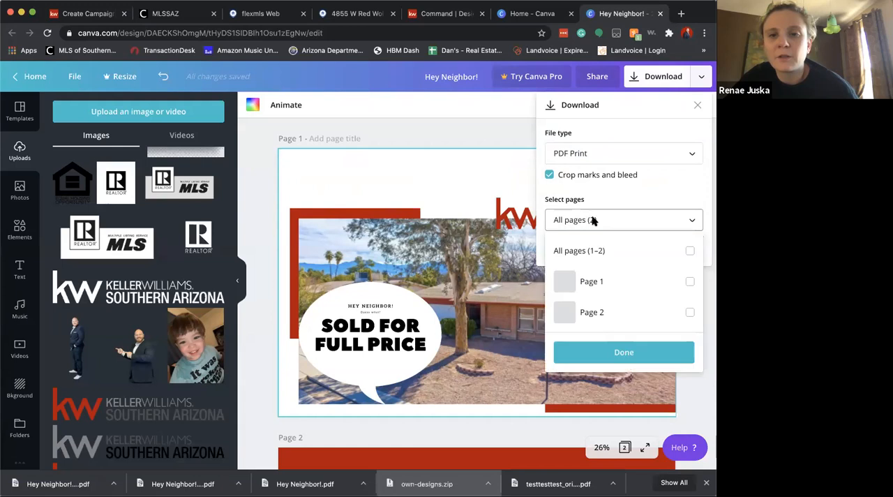
left_click(591, 282)
left_click(626, 194)
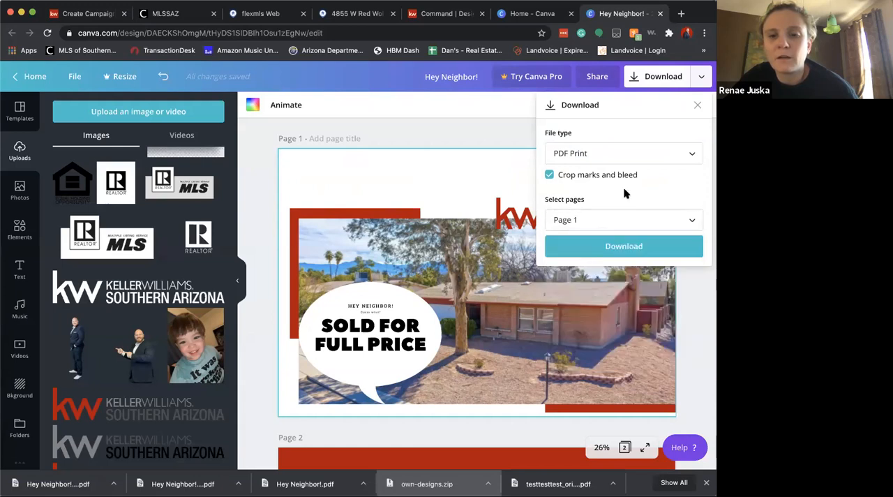
left_click(625, 245)
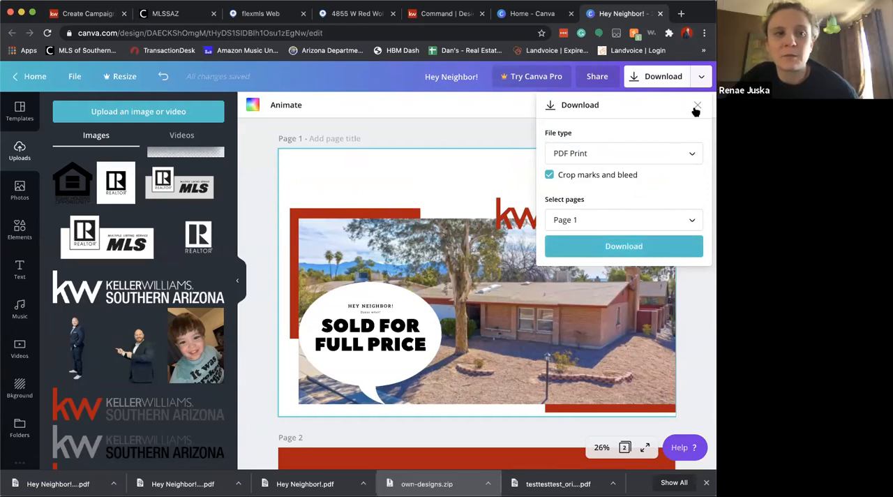
left_click(681, 154)
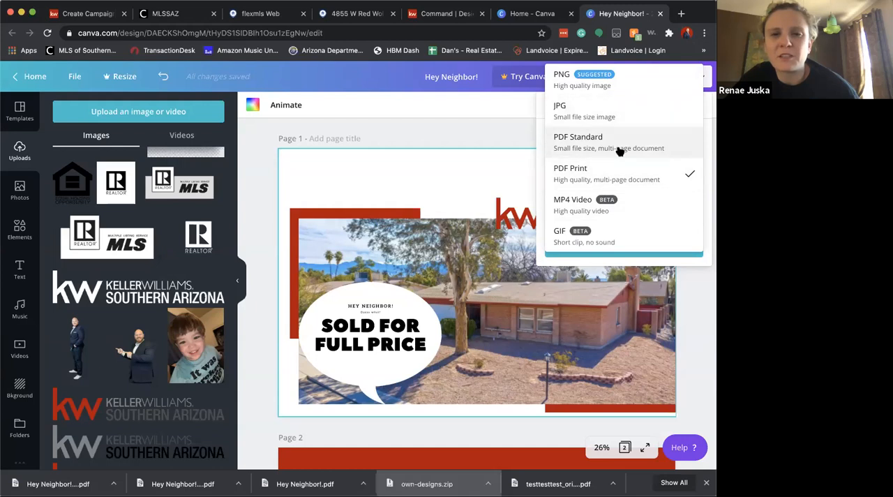
left_click(370, 83)
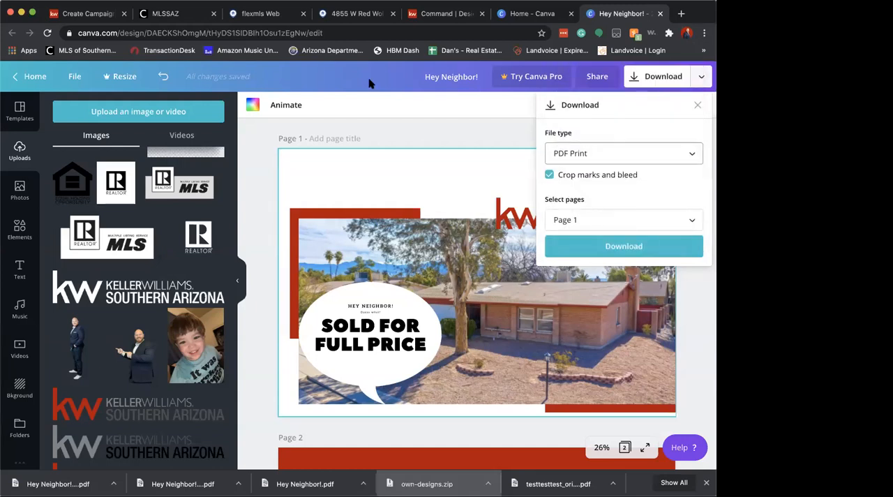
left_click(656, 82)
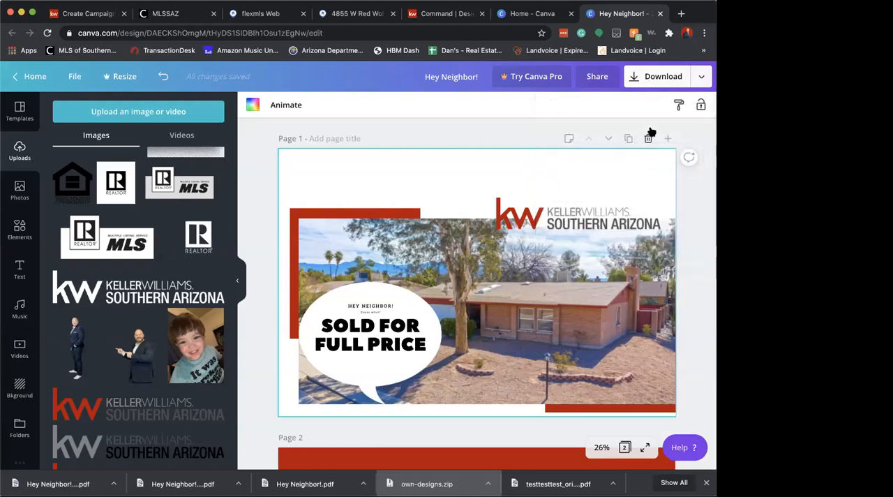
Download only page 1 of the postcard as PDF Print with crop marks and bleed
left_click(658, 78)
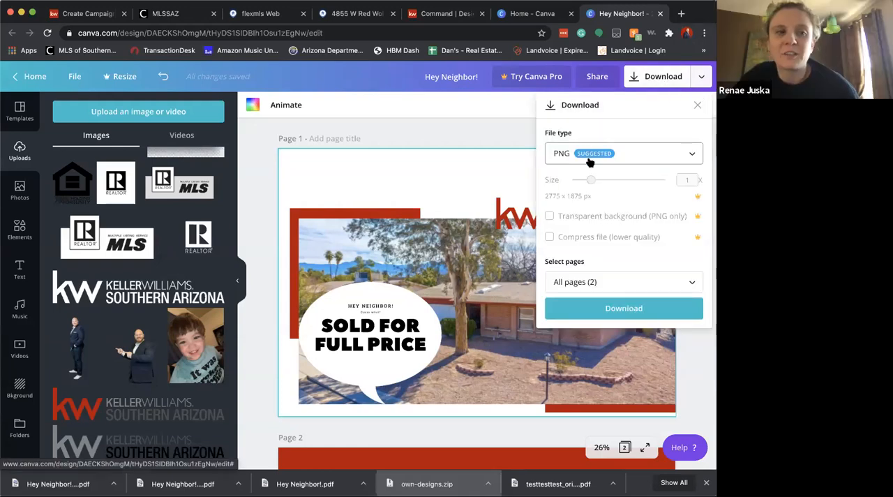
left_click(562, 156)
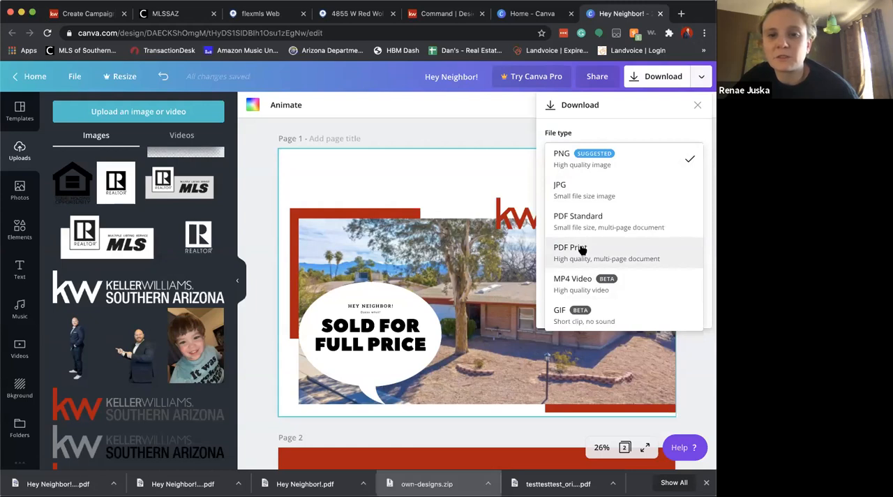
left_click(583, 249)
left_click(551, 175)
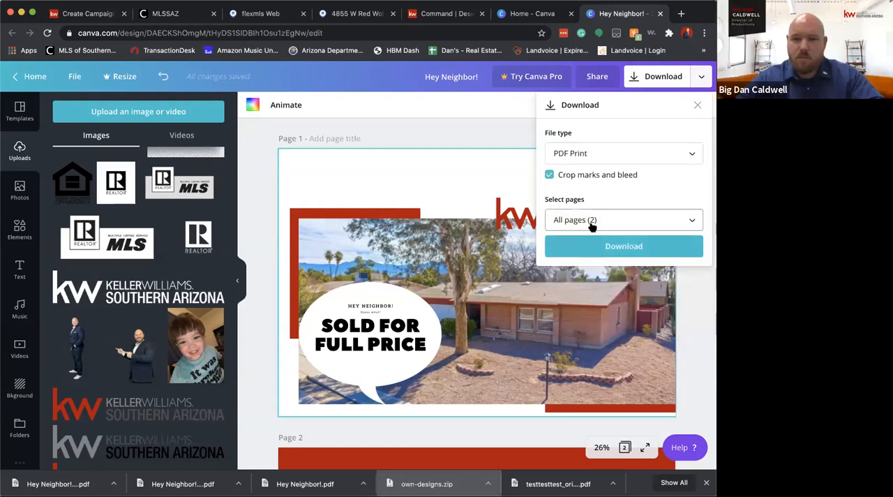
left_click(589, 228)
left_click(595, 282)
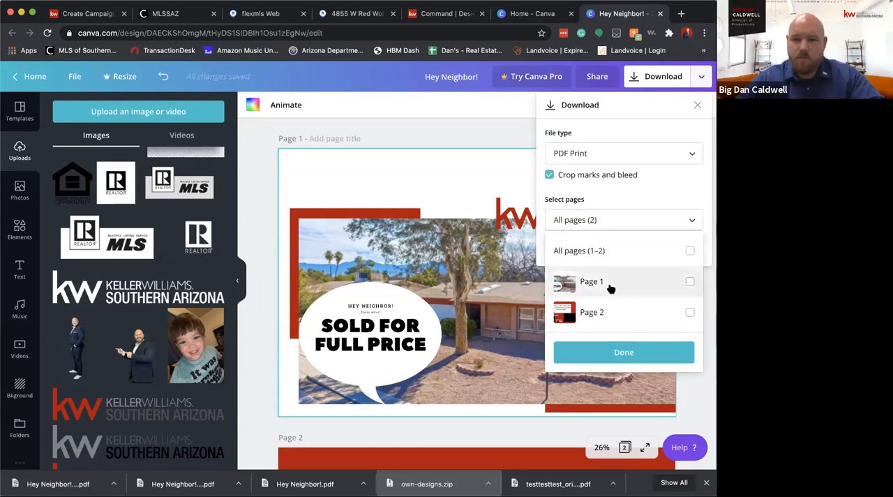
left_click(618, 352)
left_click(616, 251)
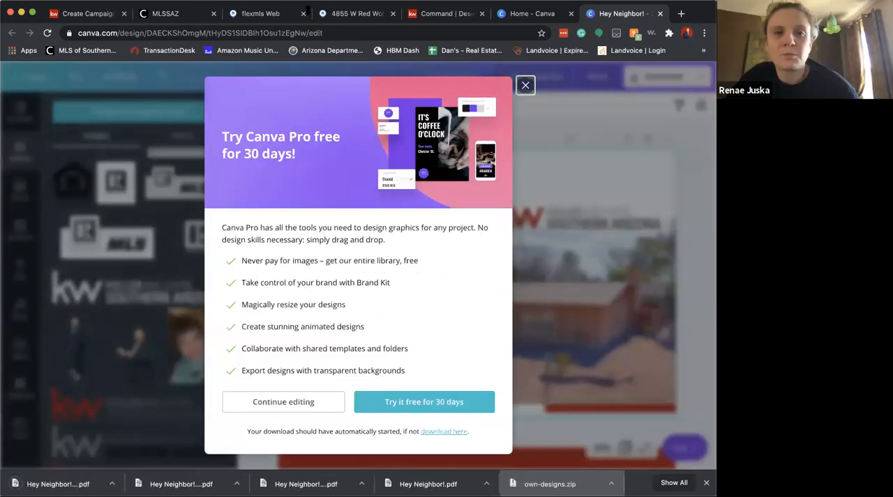
Try to upload the page 1 PDF with crop marks in KW Command, compare its size with the required ratio, and return to Canva
left_click(83, 14)
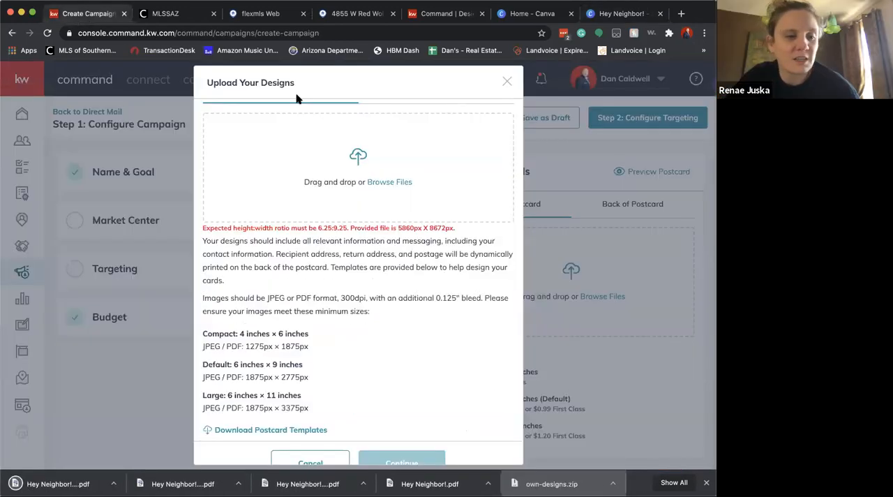
left_click(389, 182)
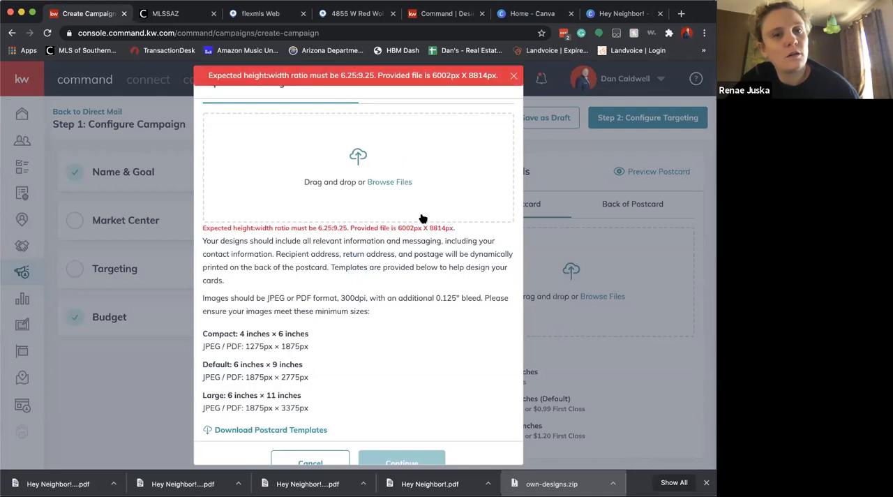
left_click_drag(395, 228, 451, 230)
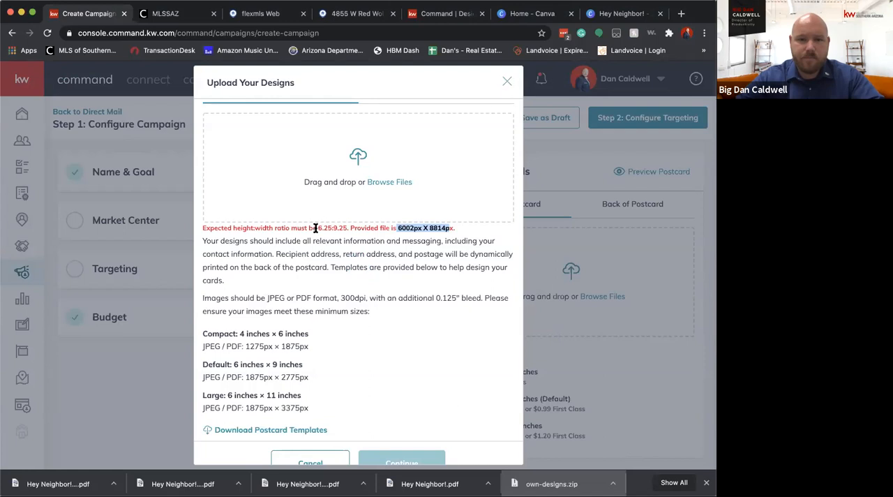
left_click_drag(318, 228, 347, 228)
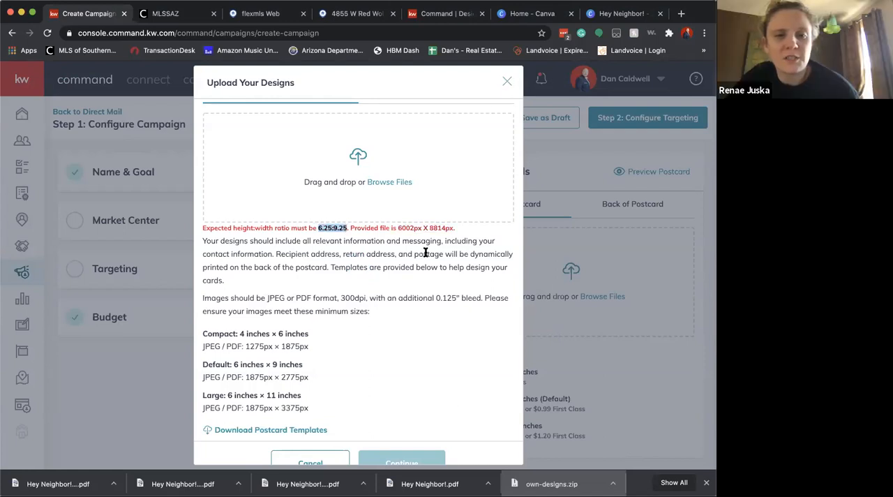
left_click(608, 13)
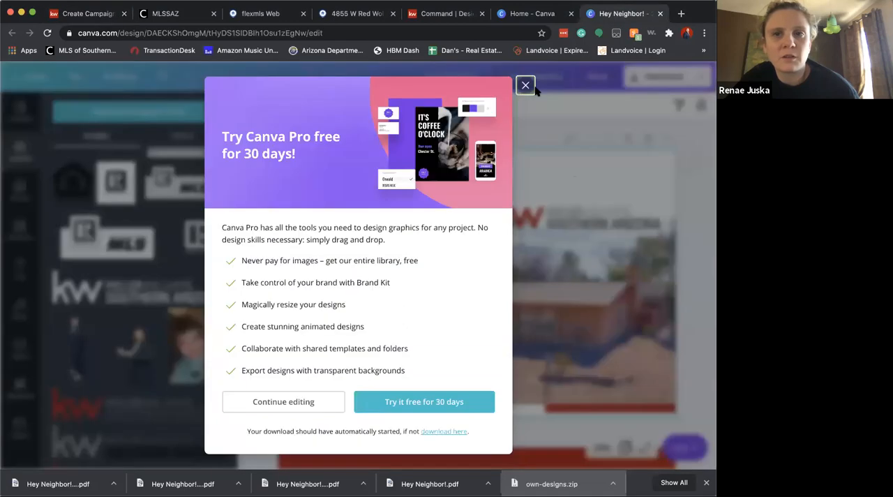
Download only page 1 of the postcard as a JPG at the standard size
left_click(648, 81)
left_click(623, 153)
left_click(614, 190)
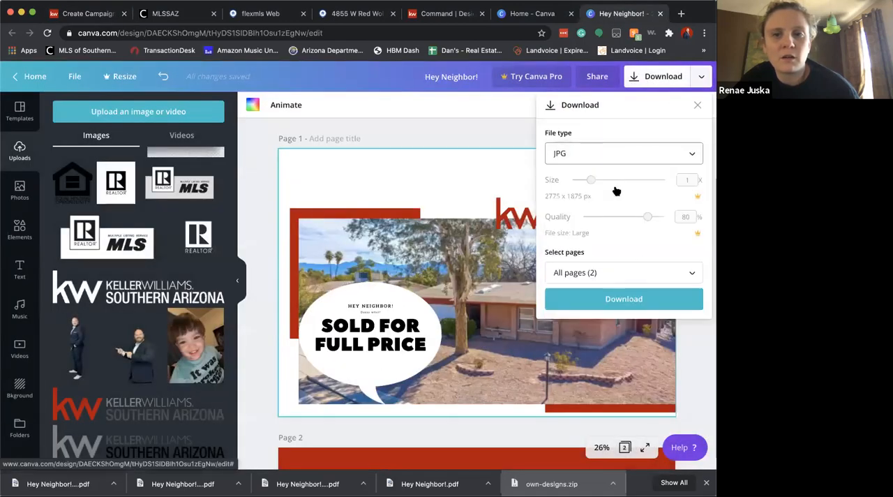
left_click(606, 274)
left_click(605, 335)
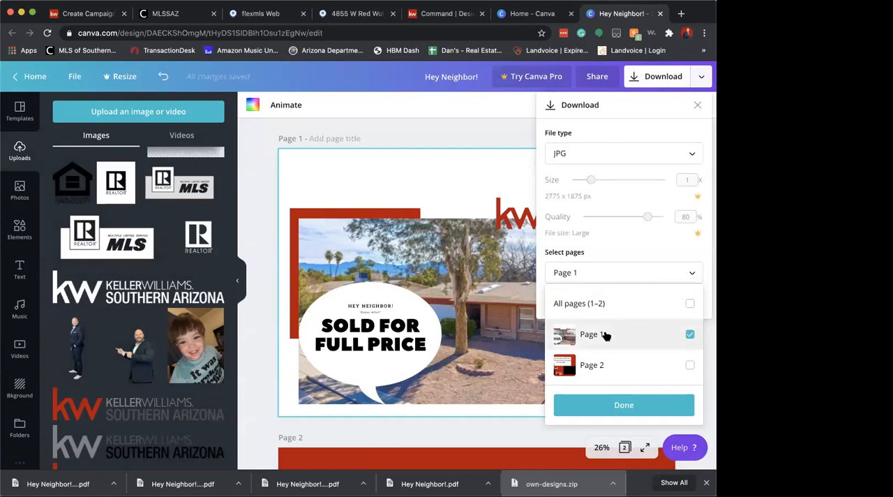
left_click(630, 246)
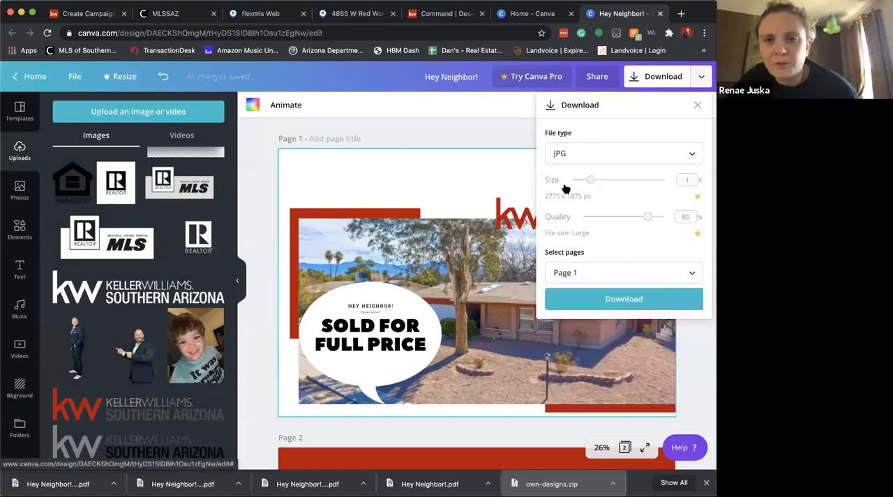
left_click(590, 179)
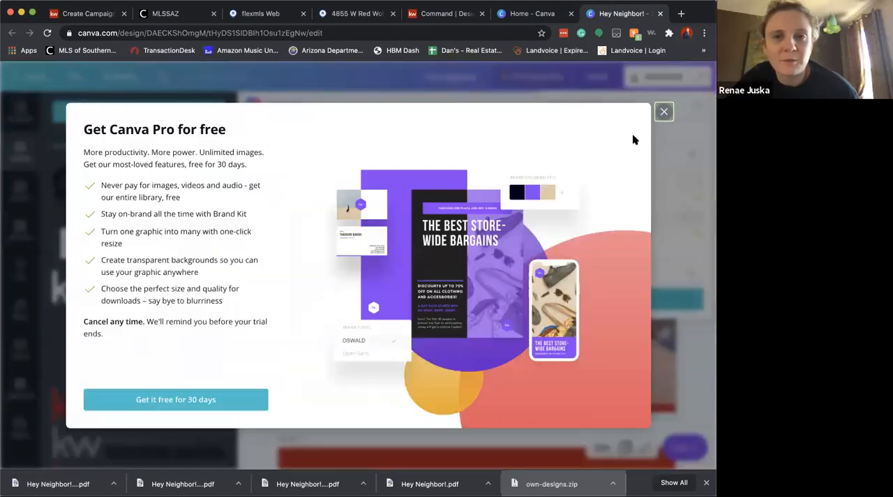
left_click(663, 111)
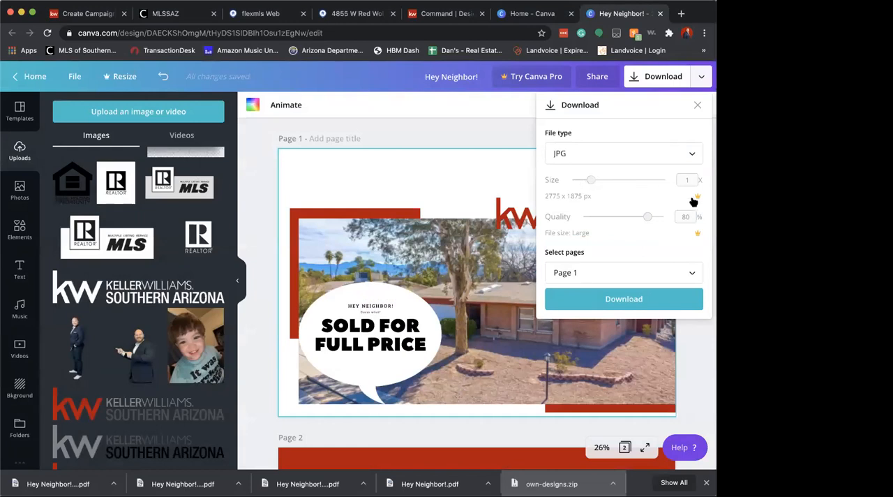
left_click(624, 293)
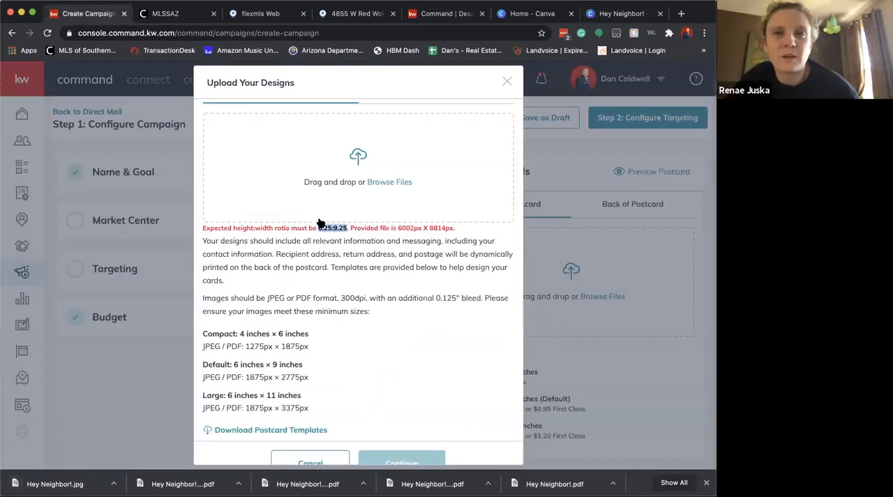
Switch to KW Command, upload the page 1 JPG as the front of the postcard, and open the upload area for the back
left_click(387, 201)
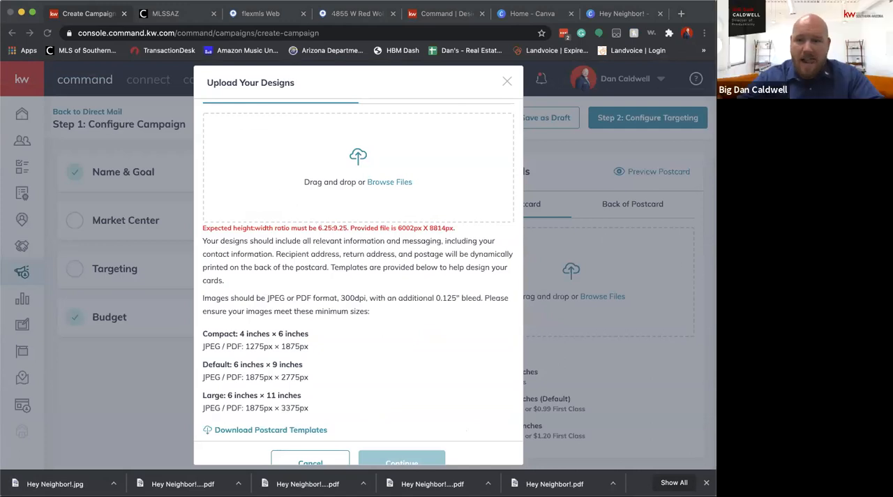
left_click(660, 261)
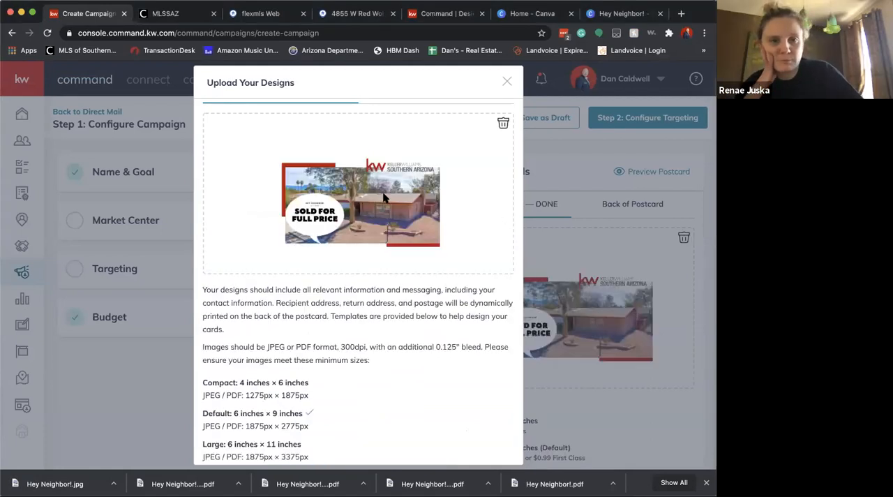
scroll(442, 412, "down", 2)
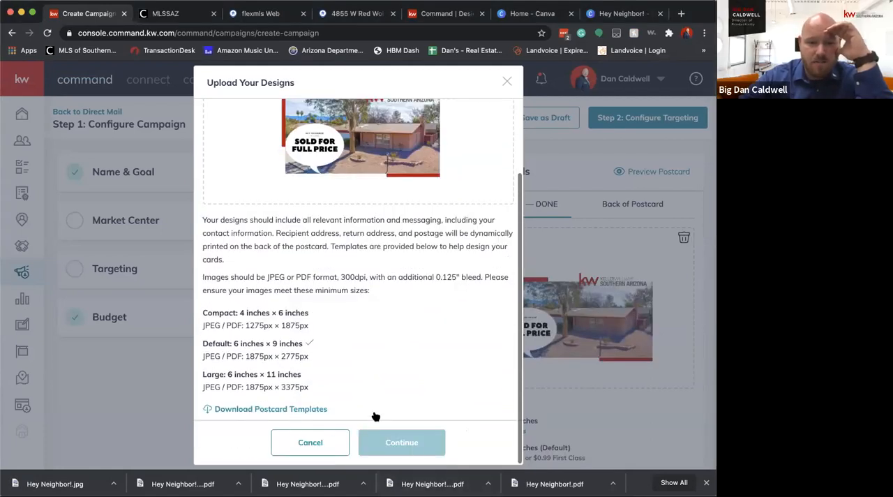
scroll(398, 265, "up", 3)
left_click(421, 113)
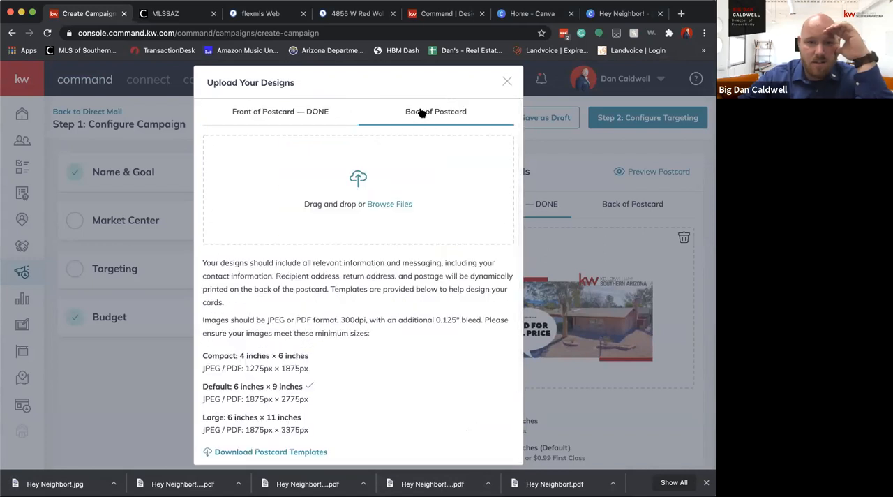
Return to Canva and download only page 2 of the postcard as a JPG
left_click(617, 13)
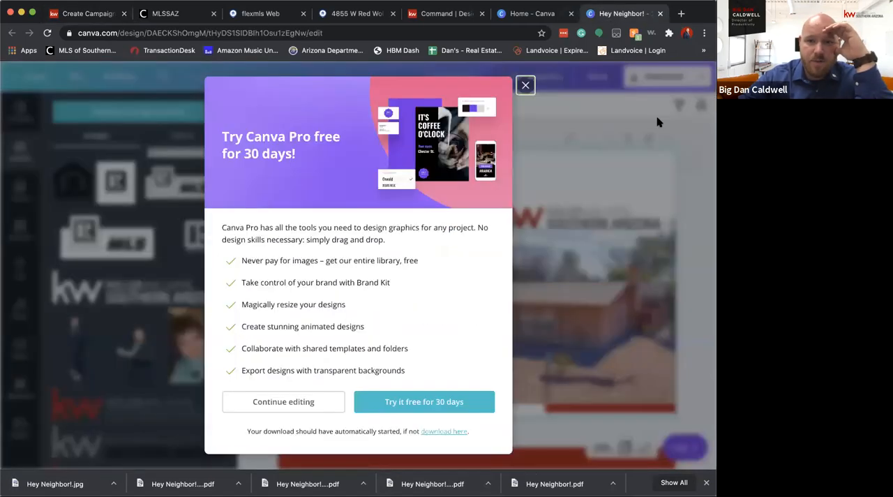
left_click(525, 85)
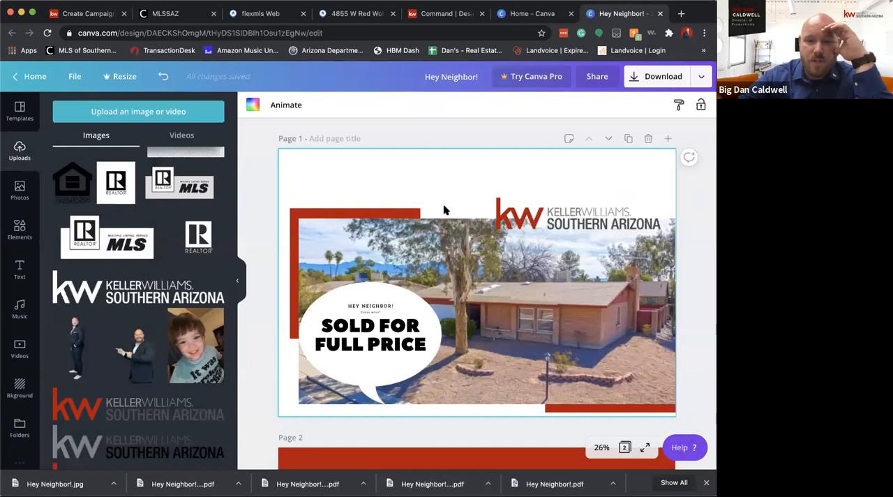
left_click(666, 76)
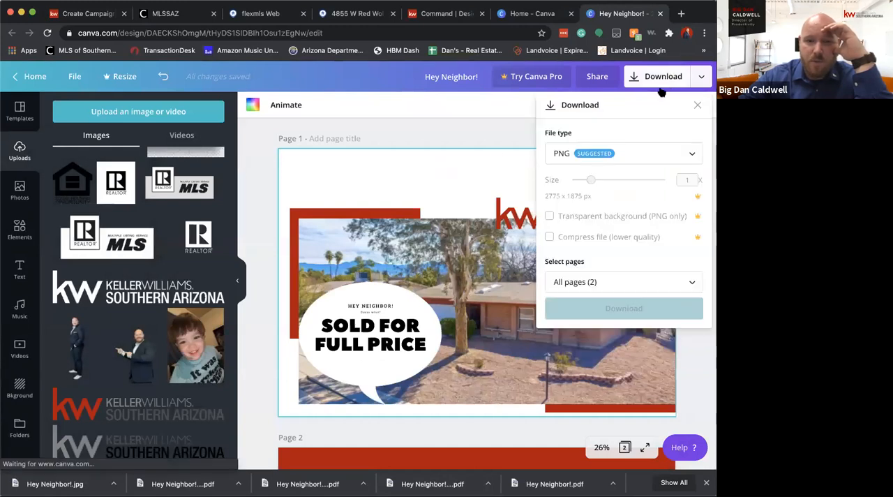
left_click(617, 153)
left_click(575, 202)
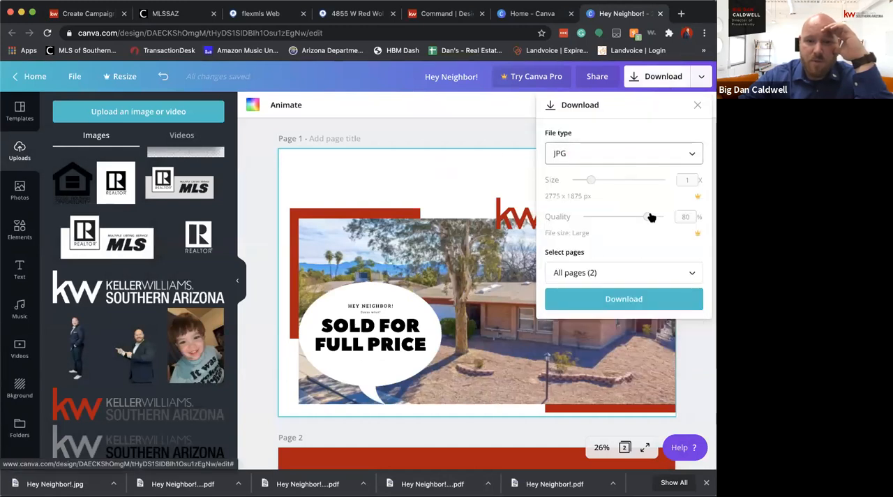
left_click(632, 274)
left_click(600, 364)
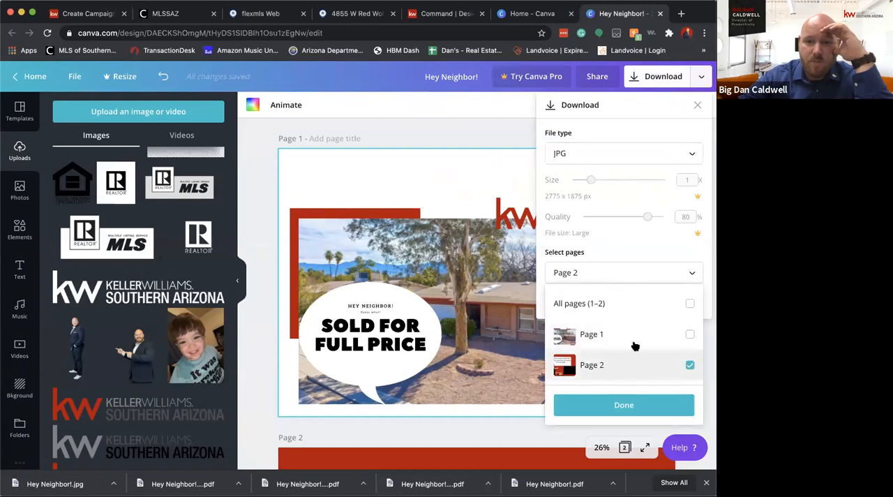
left_click(636, 250)
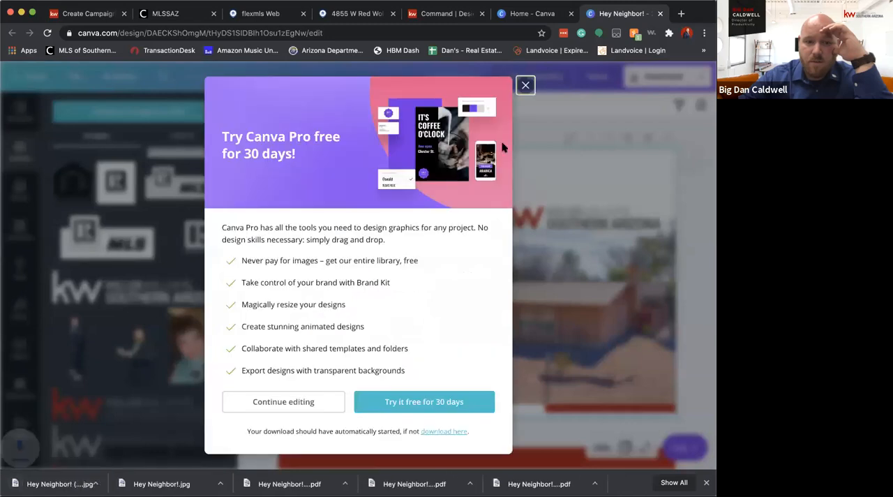
left_click(528, 85)
Switch to KW Command, upload the page 2 JPG as the back of the postcard, and accept both designs
left_click(96, 14)
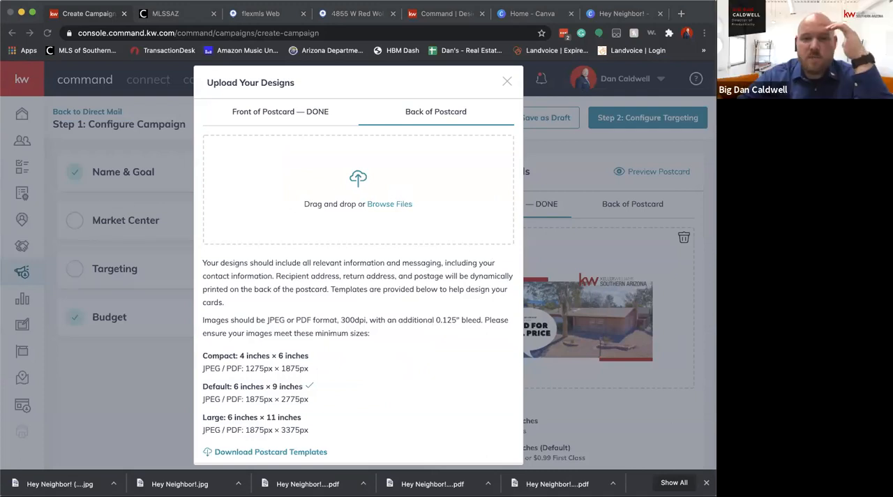
scroll(439, 256, "down", 3)
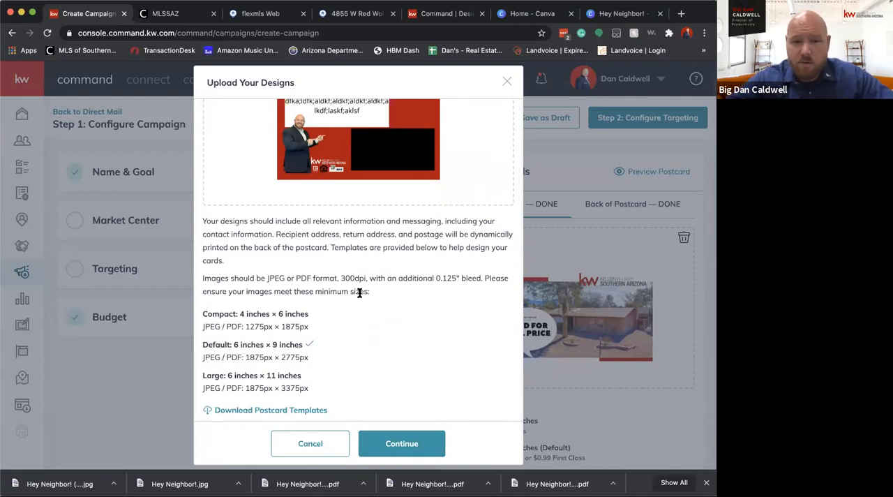
left_click(401, 443)
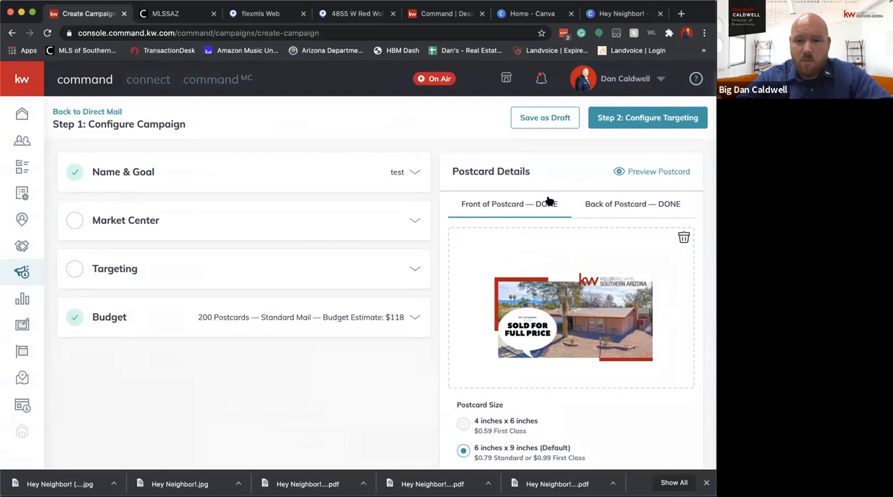
Check the uploaded front and back designs in the postcard details and in the enlarged postcard preview
left_click(616, 203)
left_click(540, 204)
left_click(617, 204)
left_click(515, 204)
left_click(606, 204)
left_click(616, 172)
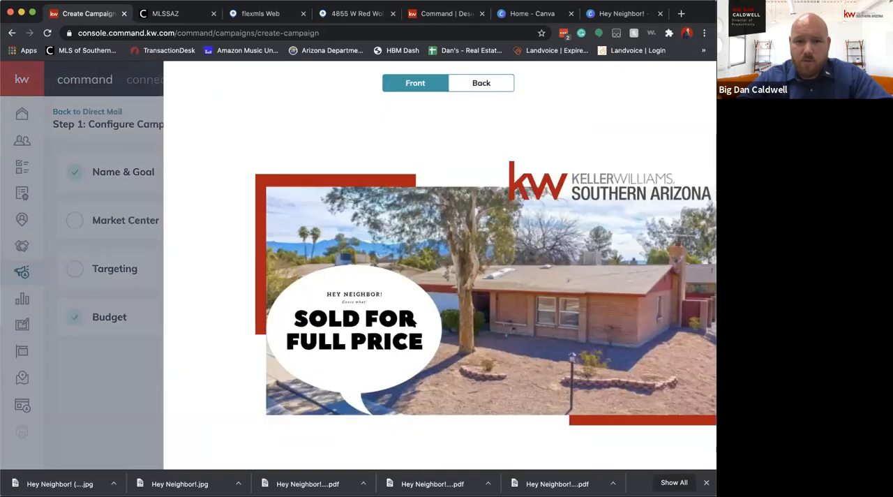
left_click(705, 82)
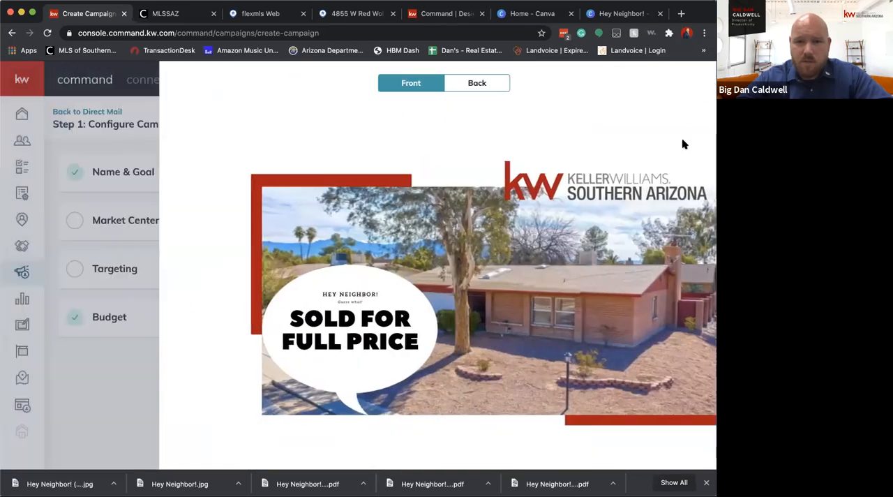
Add the Keller Williams Southern Arizona logo to the Market Center details and fill in the office's name and address from the saved entry
left_click(132, 221)
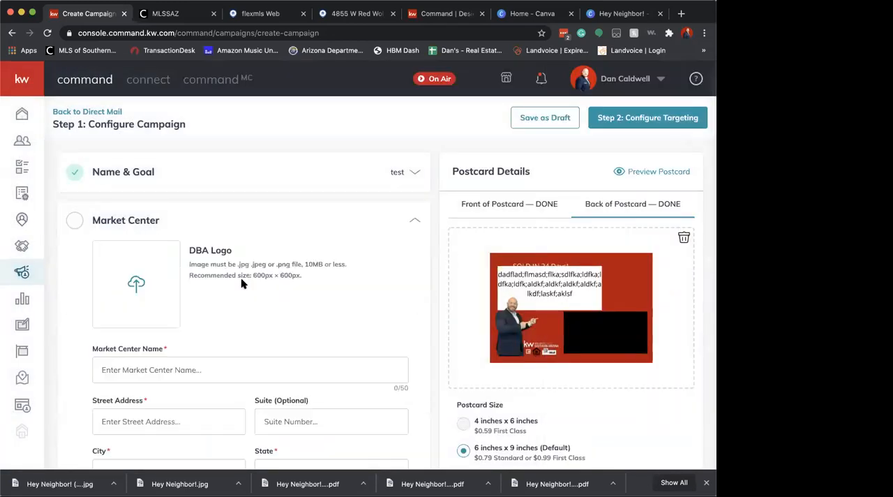
scroll(140, 230, "down", 2)
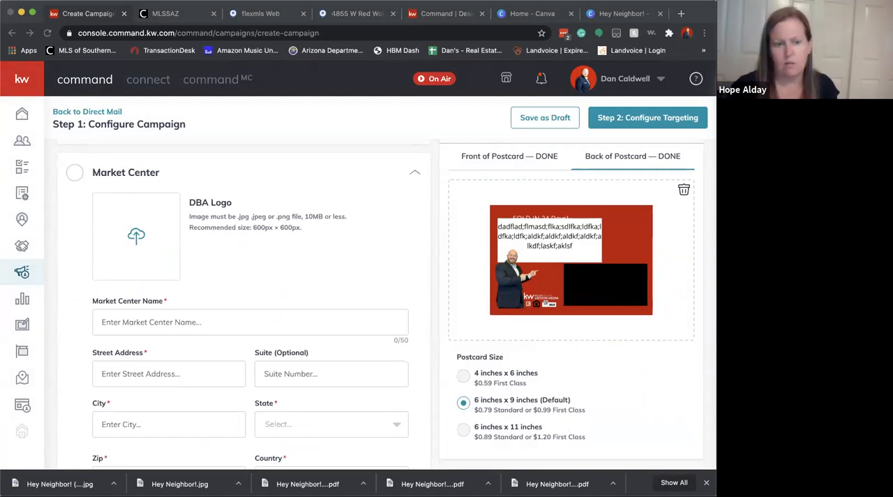
left_click(139, 322)
left_click(142, 344)
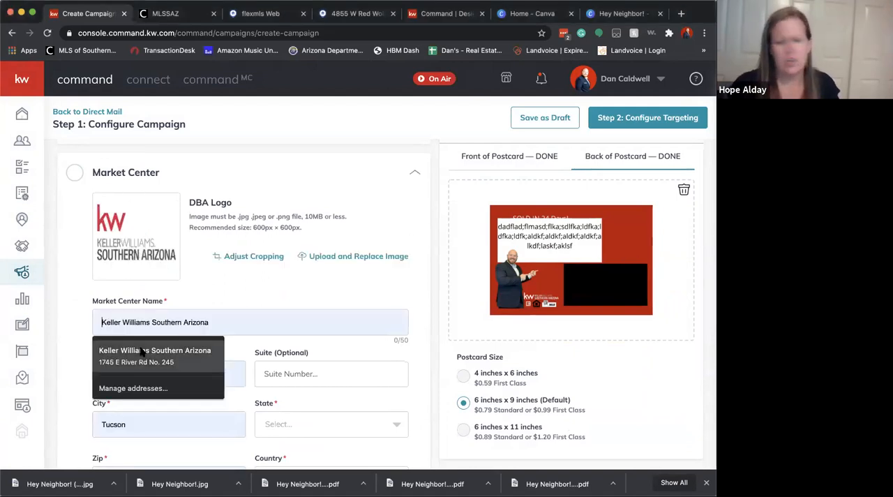
Set the market center's state to AZ and verify its address to complete the Market Center details
scroll(318, 328, "down", 3)
left_click(315, 325)
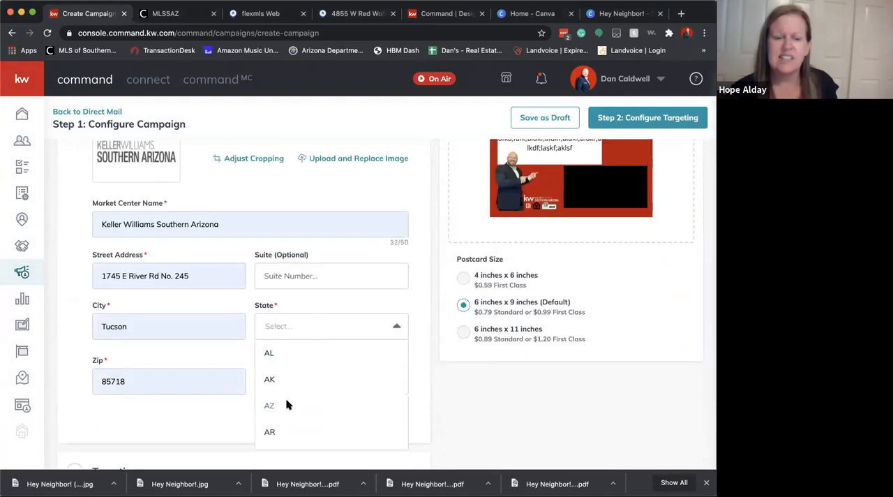
left_click(287, 403)
scroll(281, 386, "down", 2)
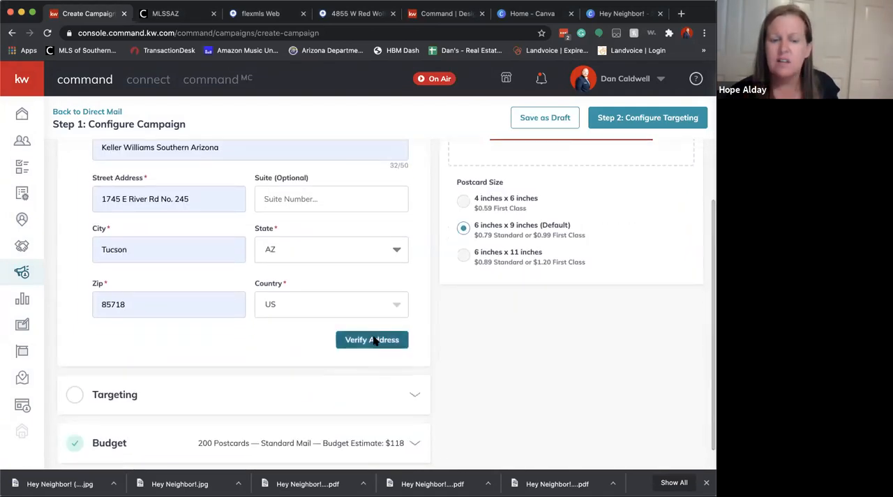
left_click(374, 339)
left_click(359, 361)
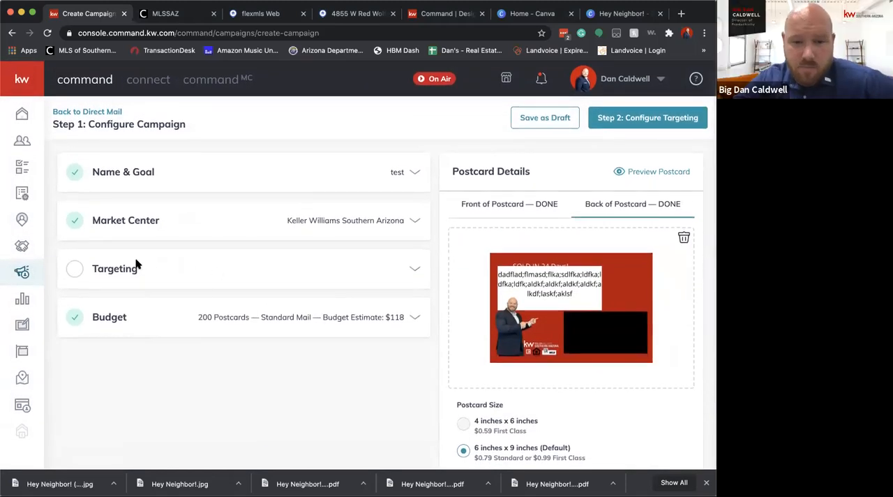
Open the Targeting section and enter the sold listing's street address for Local Targeting
left_click(116, 268)
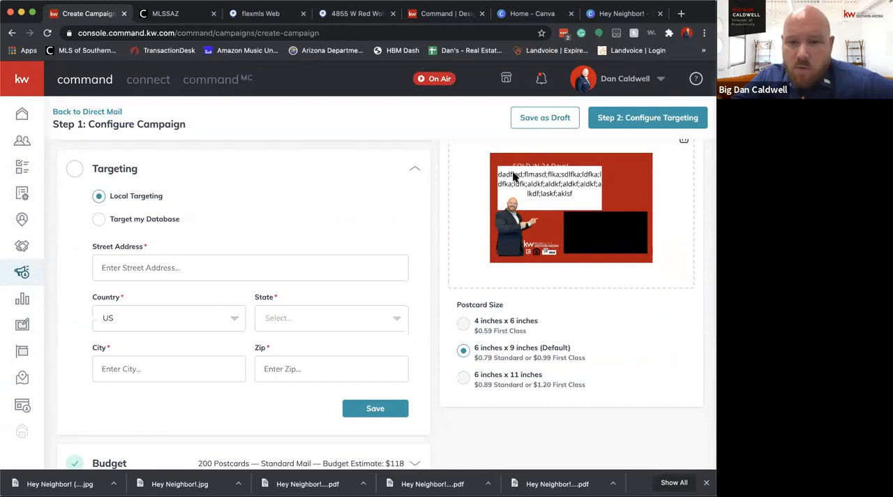
scroll(604, 191, "up", 3)
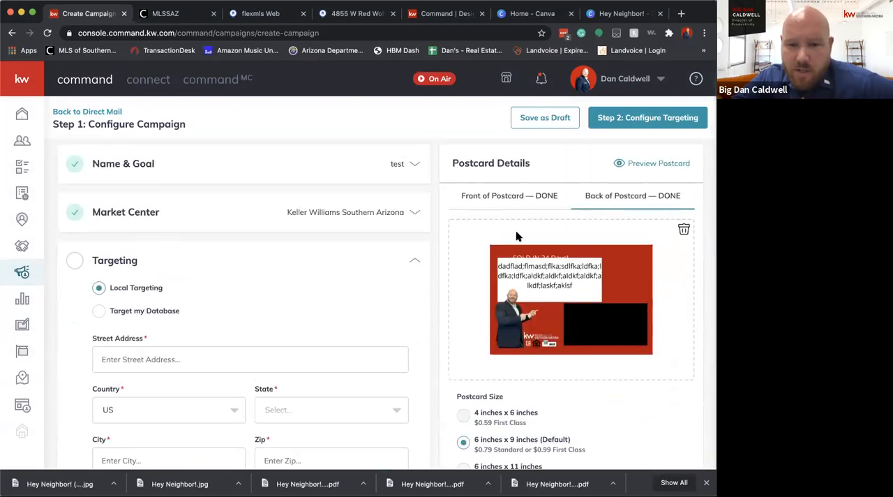
scroll(540, 358, "down", 2)
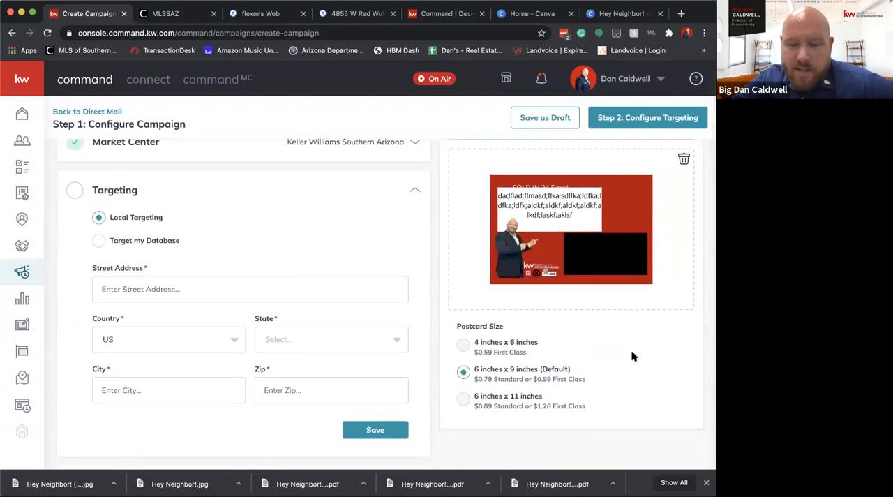
scroll(154, 230, "up", 1)
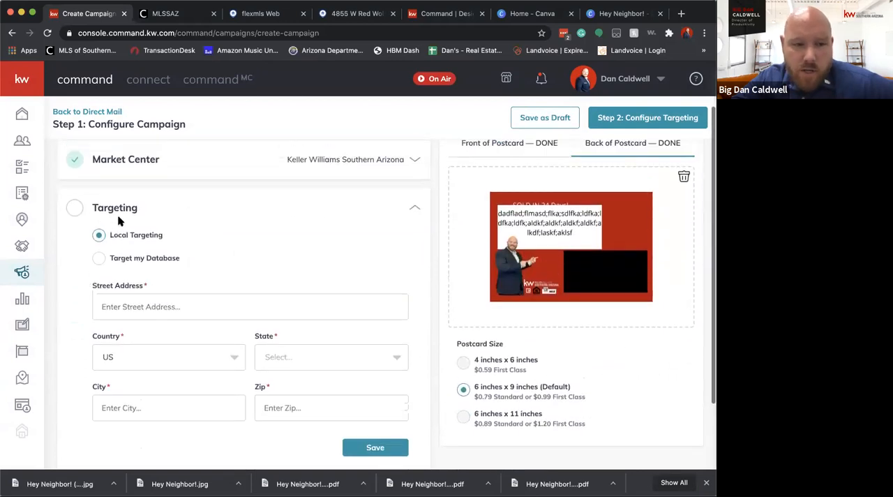
left_click(129, 301)
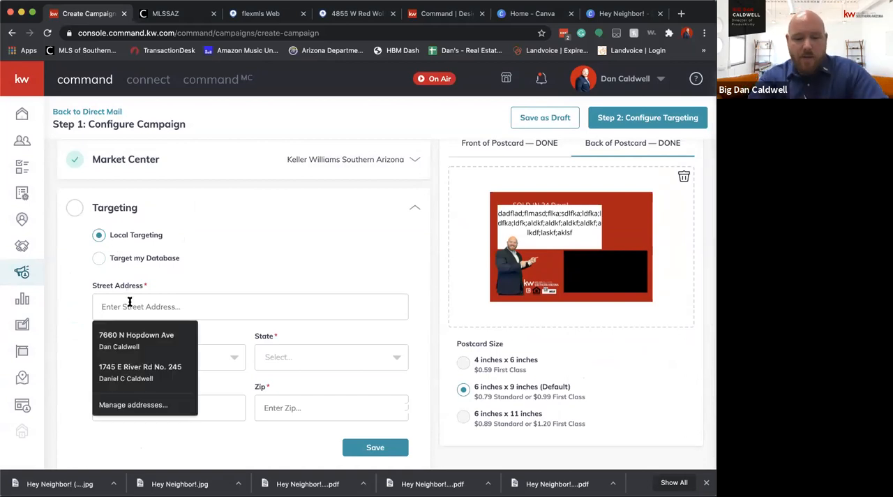
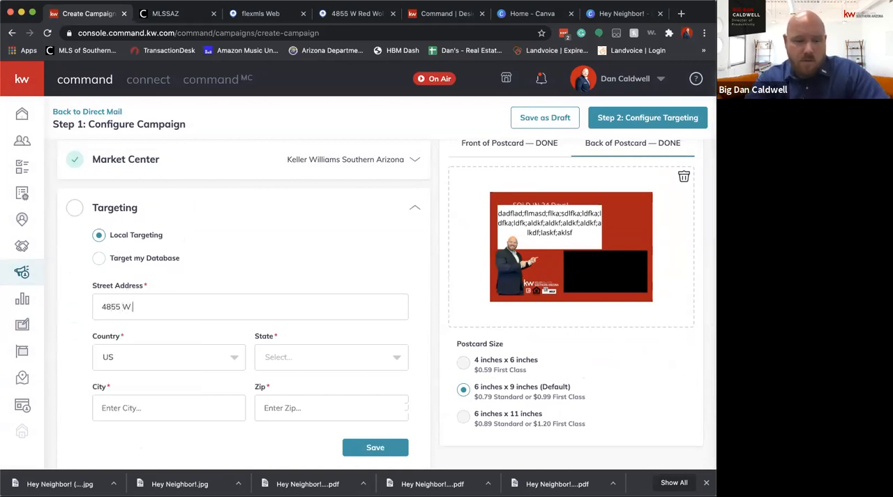
Set the targeting state to AZ and the city to Tucson, and enter a zip code
left_click(293, 365)
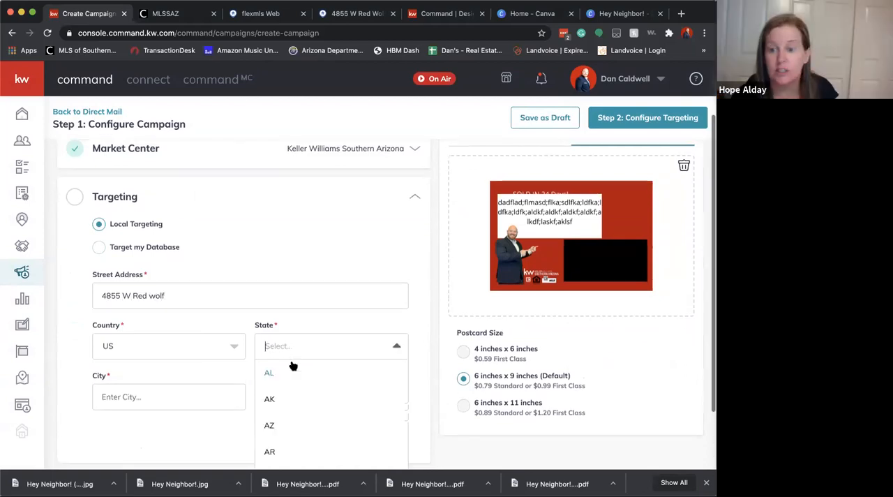
left_click(269, 425)
left_click(197, 397)
type("Tucson")
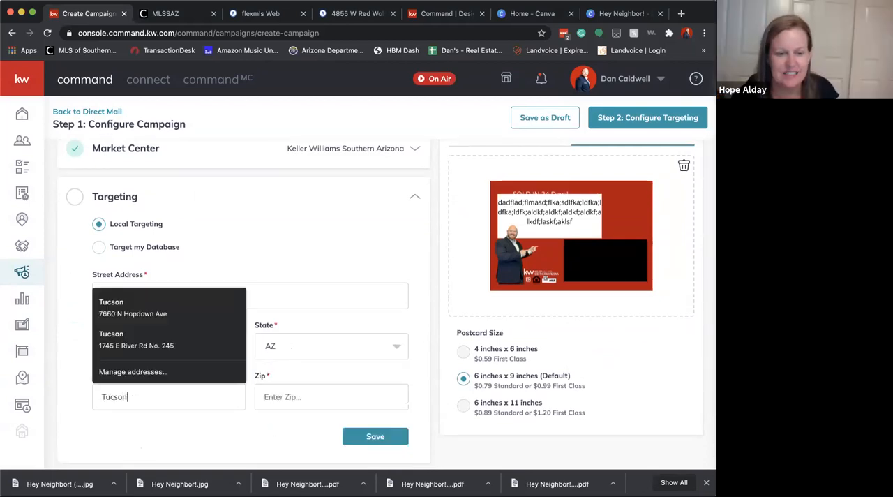
key("Tab")
type("4")
key("BackSpace")
type("85741")
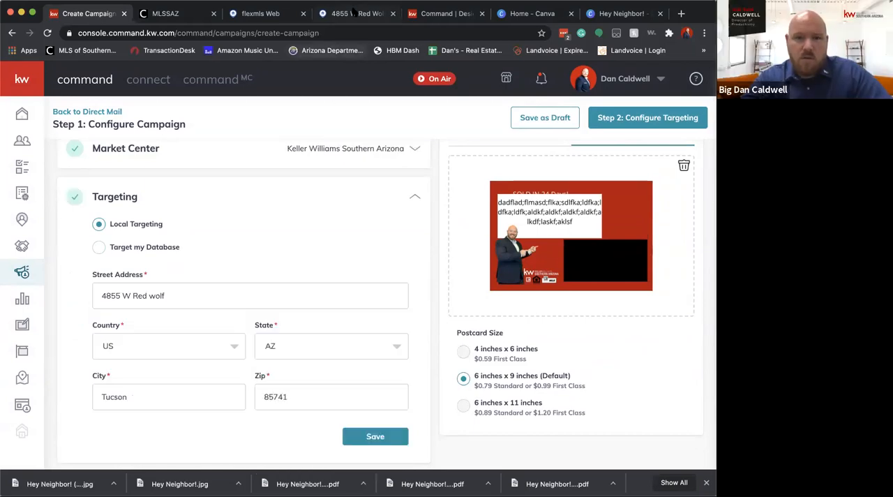
Switch to the sold listing in flexmls and look up its zip code and property details
left_click(353, 12)
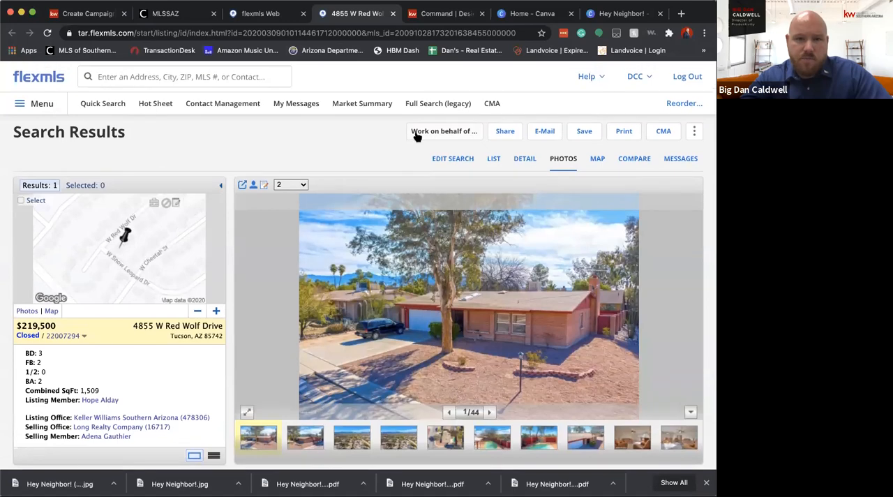
left_click(464, 162)
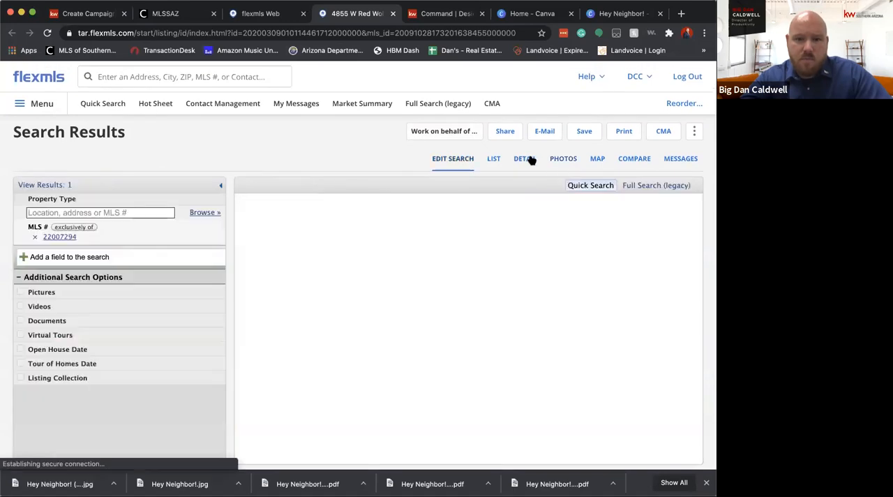
left_click(527, 158)
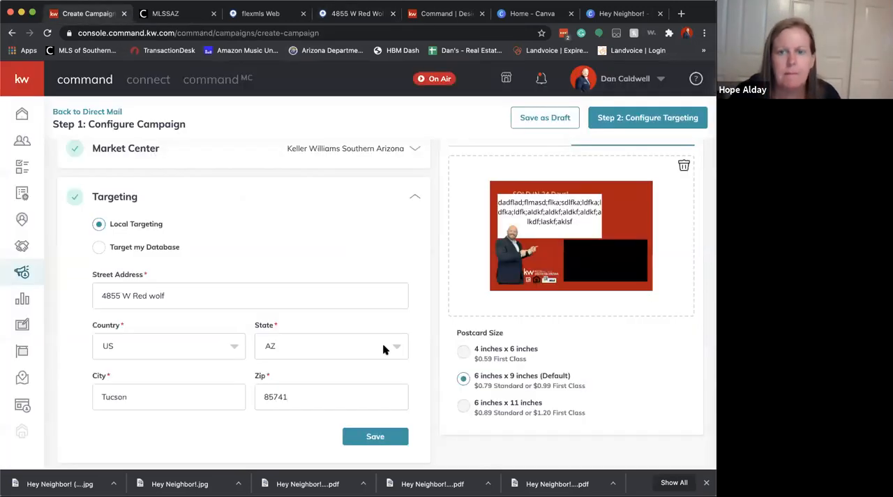
Return to KW Command, correct the targeting zip code to match the listing, and save the Targeting section
left_click(313, 398)
key("BackSpace")
type("2")
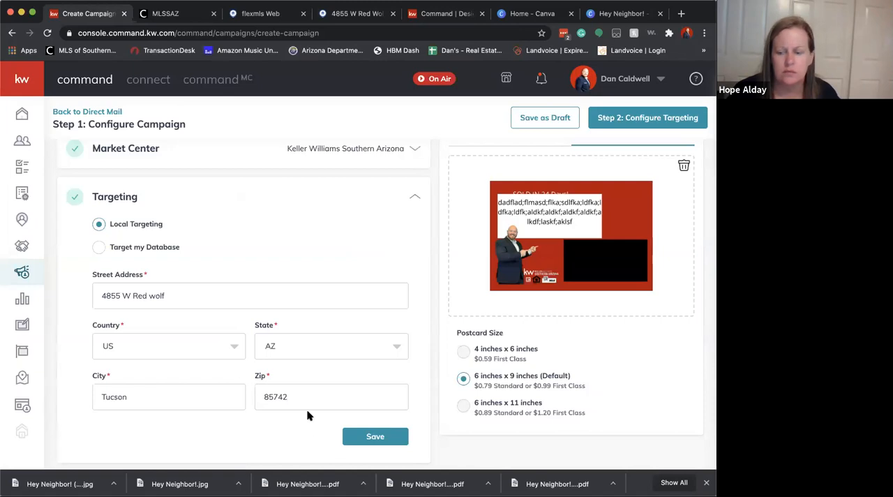
scroll(329, 389, "down", 2)
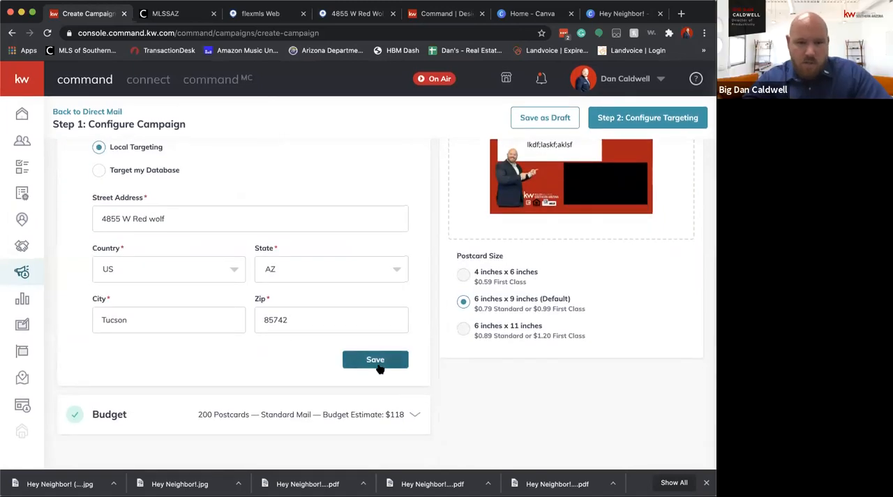
left_click(375, 360)
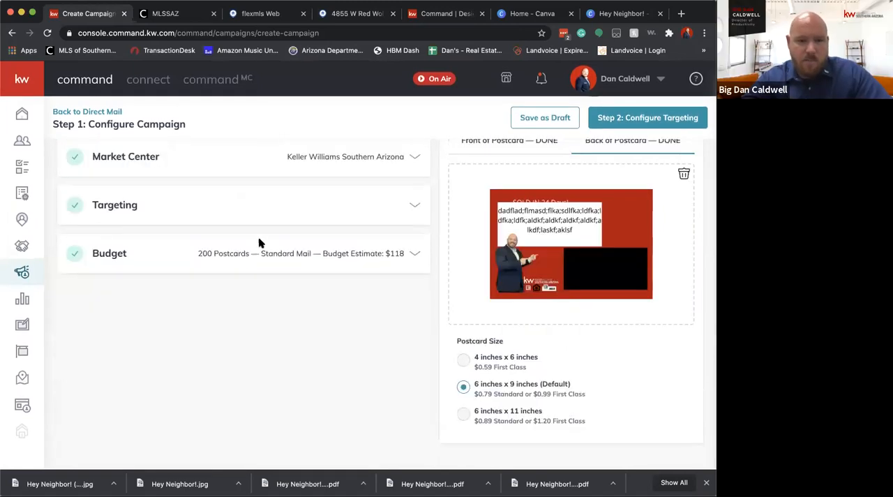
Reopen the Targeting section, recheck the local targeting address, and save it again
left_click(313, 253)
left_click(176, 214)
scroll(245, 194, "down", 2)
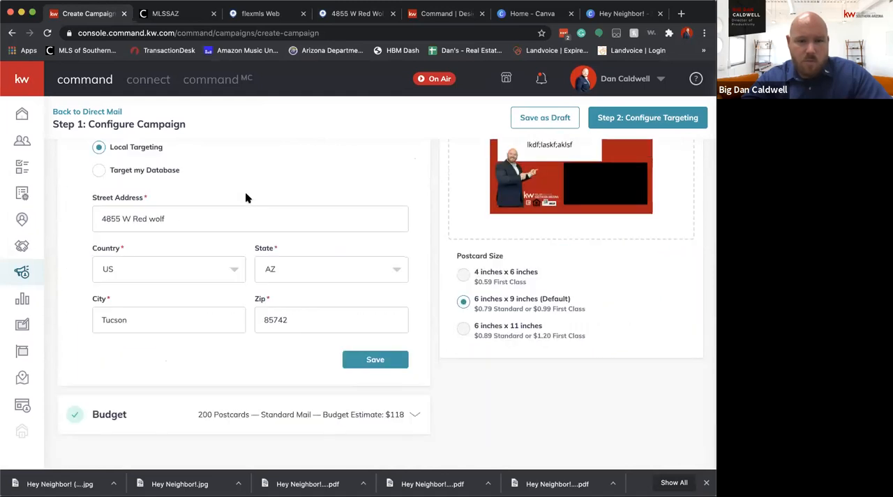
scroll(245, 194, "up", 2)
scroll(269, 258, "down", 2)
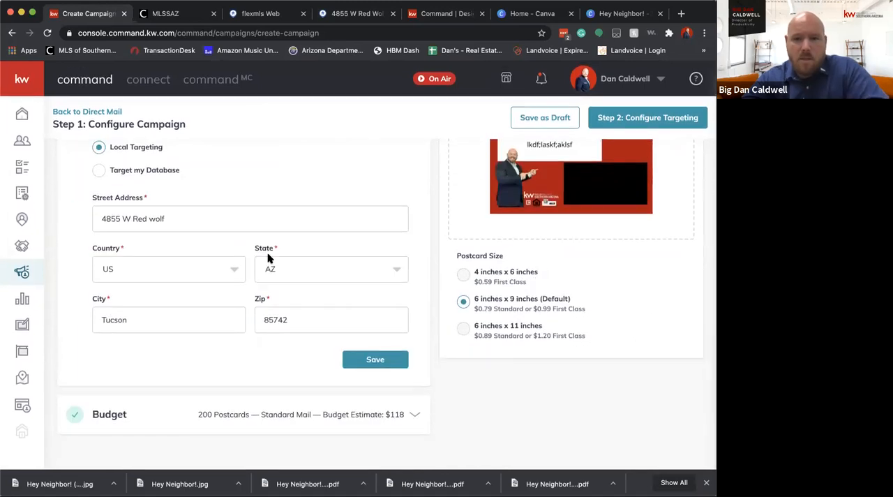
left_click(398, 361)
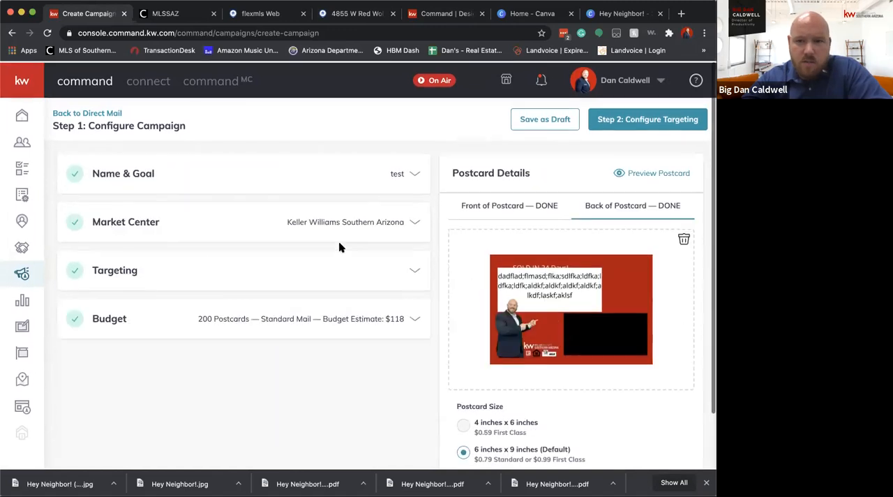
Request the targeting configuration, dismiss the campaign creation confirmation, and review the local targeting address again
left_click(672, 116)
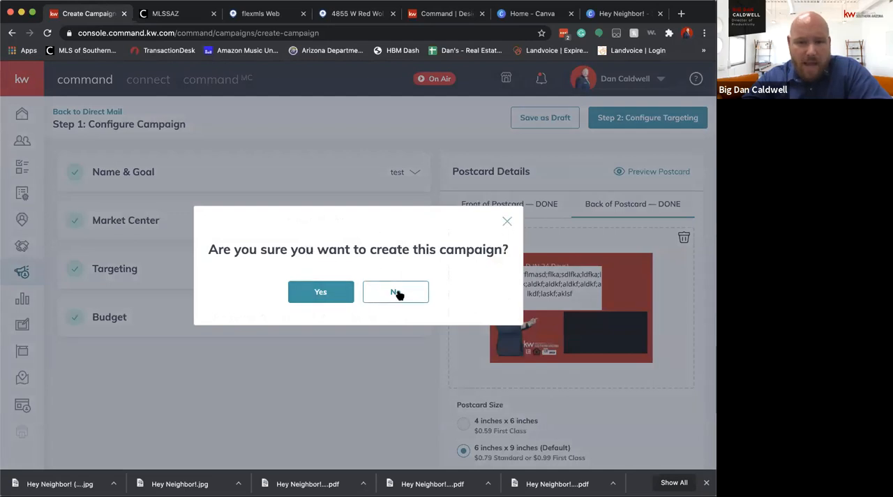
left_click(505, 222)
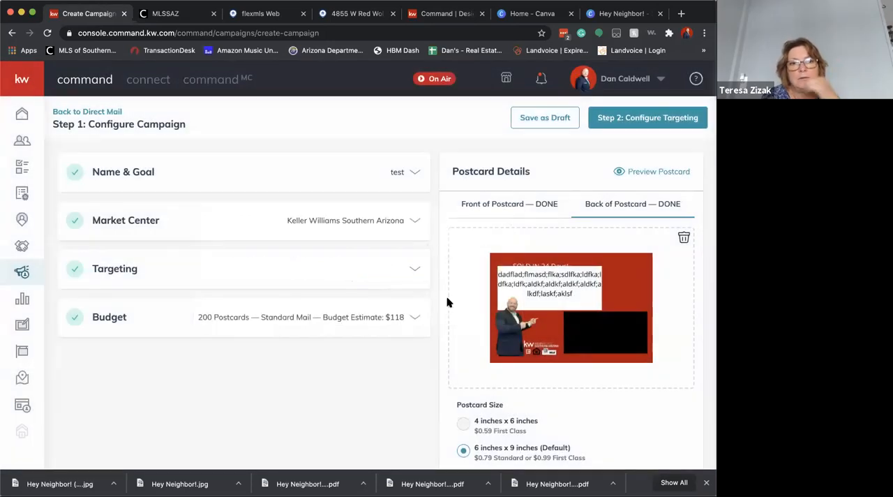
scroll(447, 302, "down", 1)
scroll(447, 302, "up", 1)
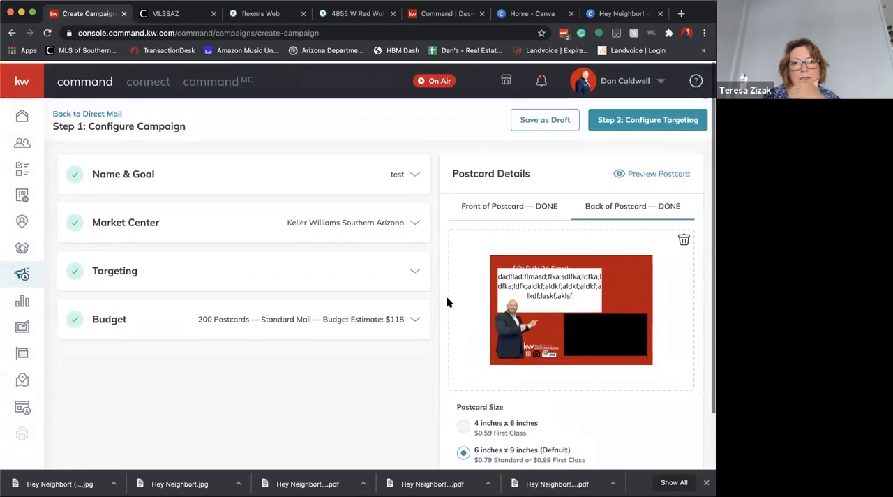
left_click(254, 276)
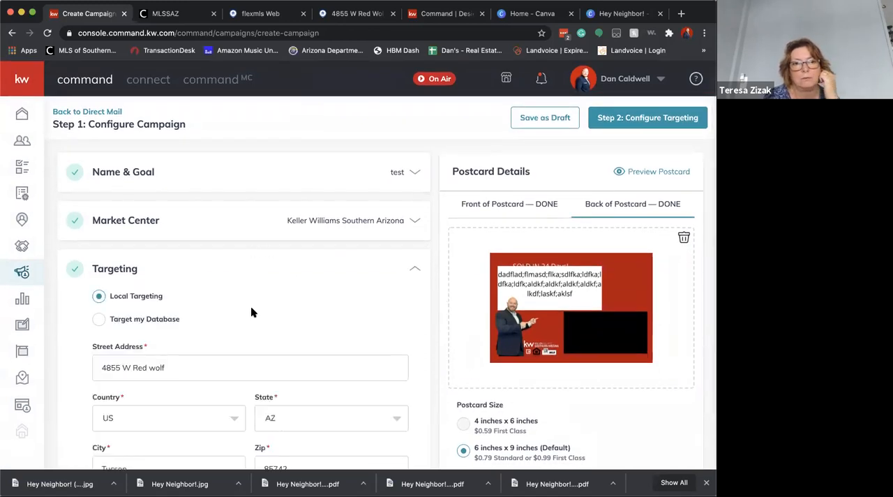
scroll(252, 308, "down", 3)
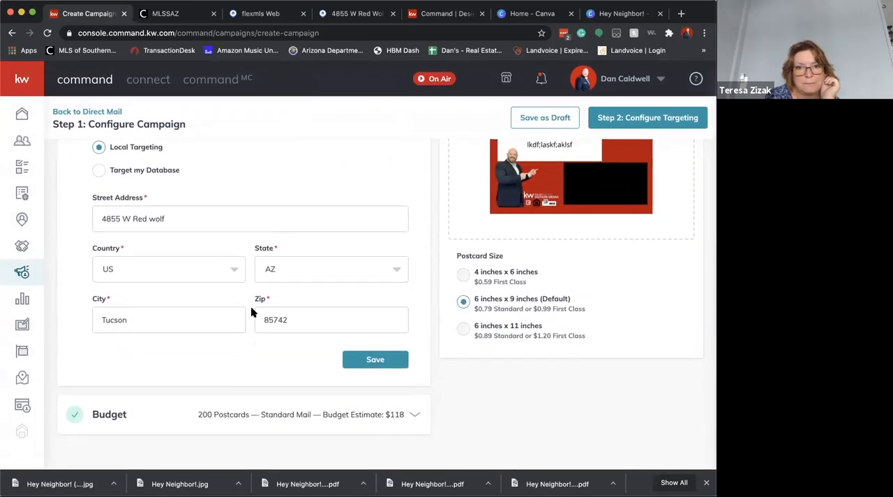
scroll(252, 309, "up", 2)
scroll(251, 309, "down", 2)
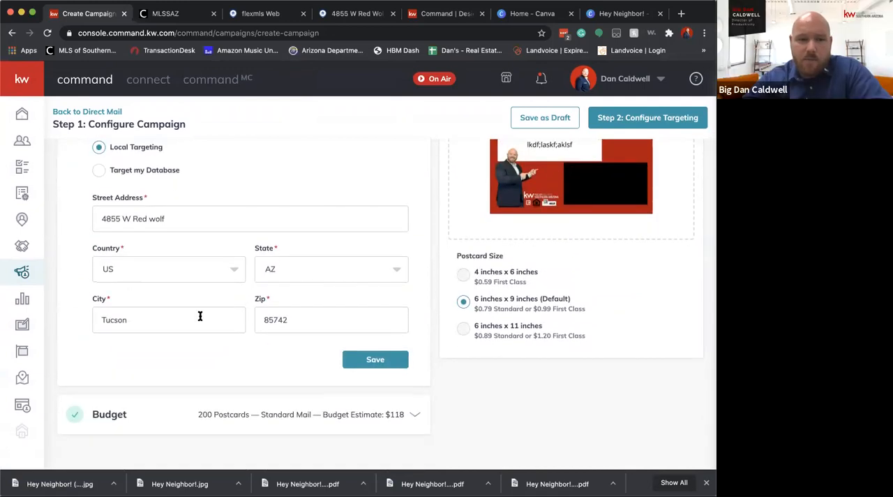
scroll(299, 192, "up", 3)
Continue to Step 2: Configure Targeting, confirm creating the campaign, and close the browser's downloads bar
left_click(689, 119)
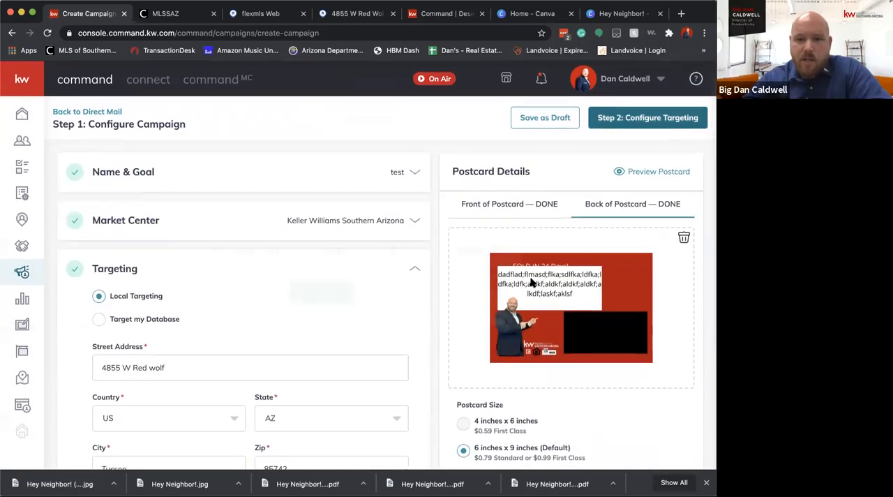
left_click(320, 292)
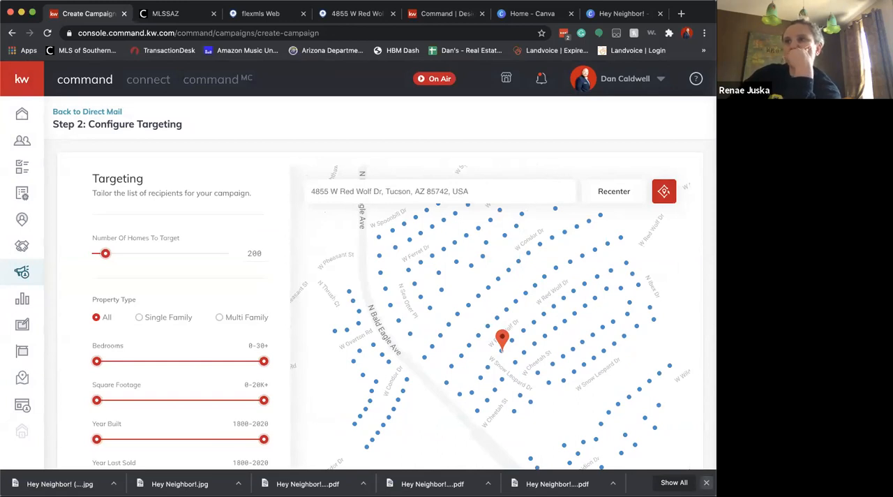
left_click(705, 482)
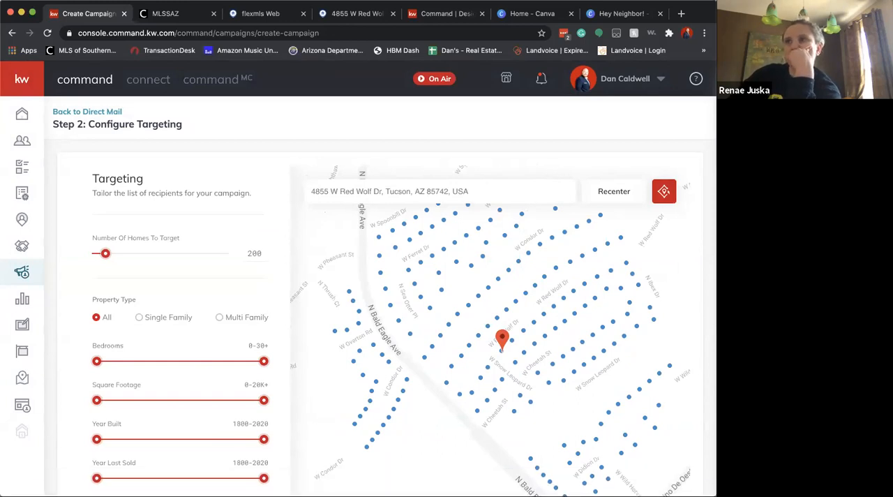
Inspect the targeted homes on the map and limit the property type to Single Family
left_click(555, 328)
left_click_drag(353, 248, 341, 209)
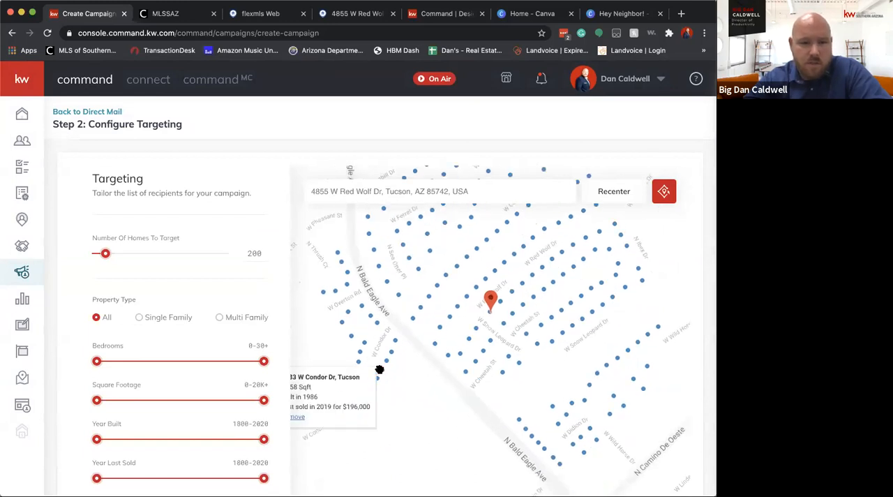
left_click(138, 317)
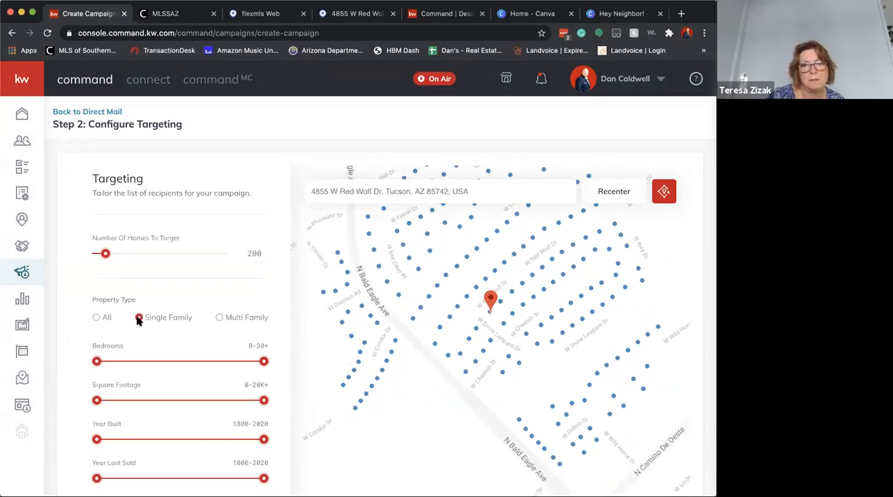
Try narrowing the Year Last Sold range to 2019-2020, and restore its start to 1800
scroll(238, 281, "down", 3)
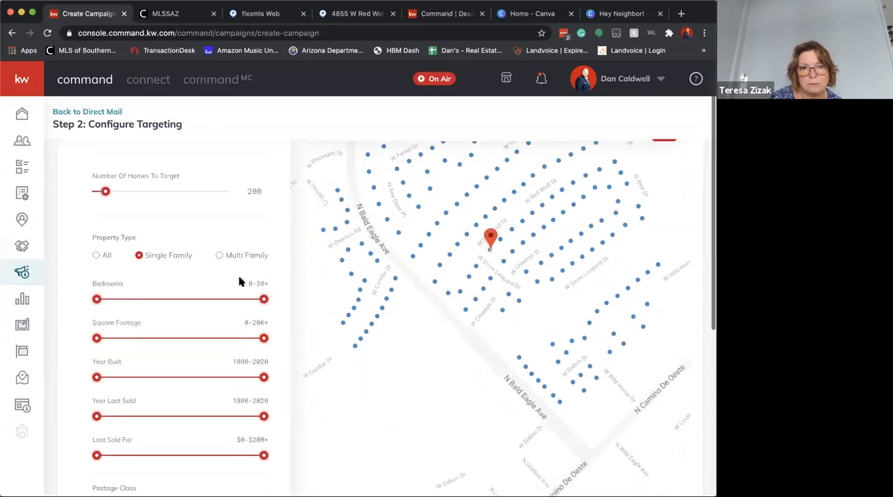
scroll(238, 281, "down", 1)
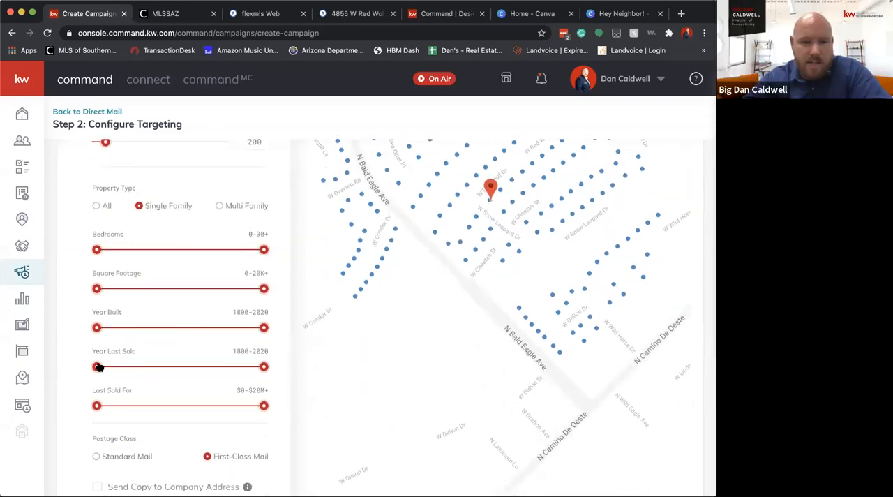
left_click_drag(97, 367, 264, 371)
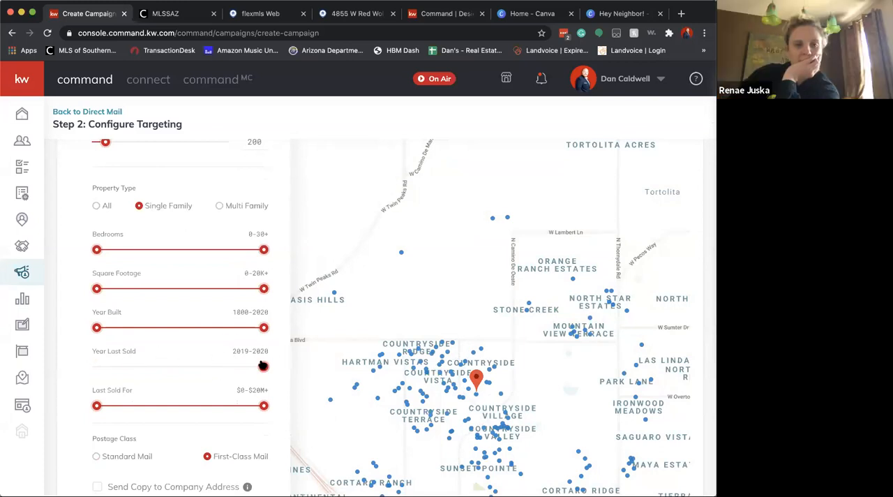
left_click_drag(261, 371, 79, 374)
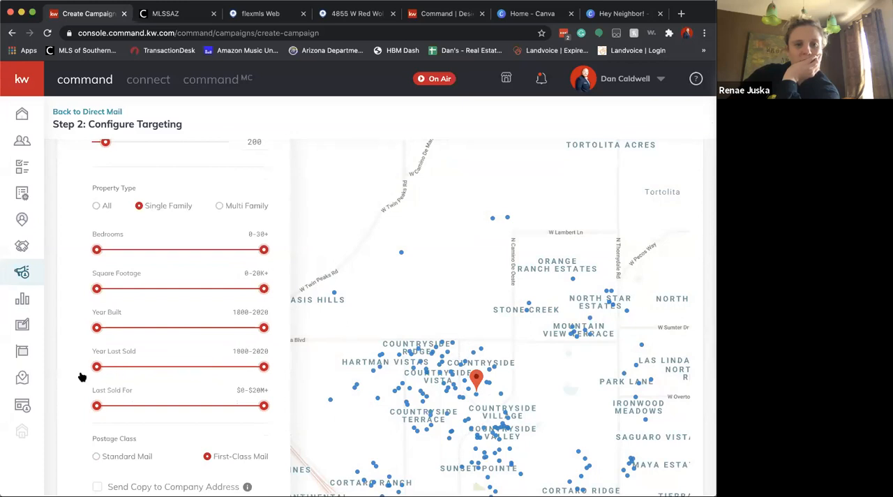
Set the Year Last Sold range to 1800-2018 and check the postage class and total cost
left_click_drag(260, 368, 253, 369)
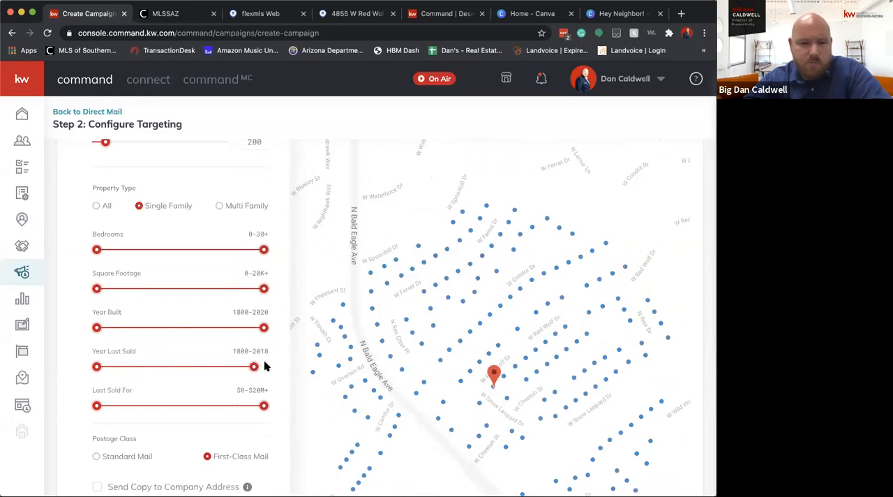
scroll(263, 362, "down", 5)
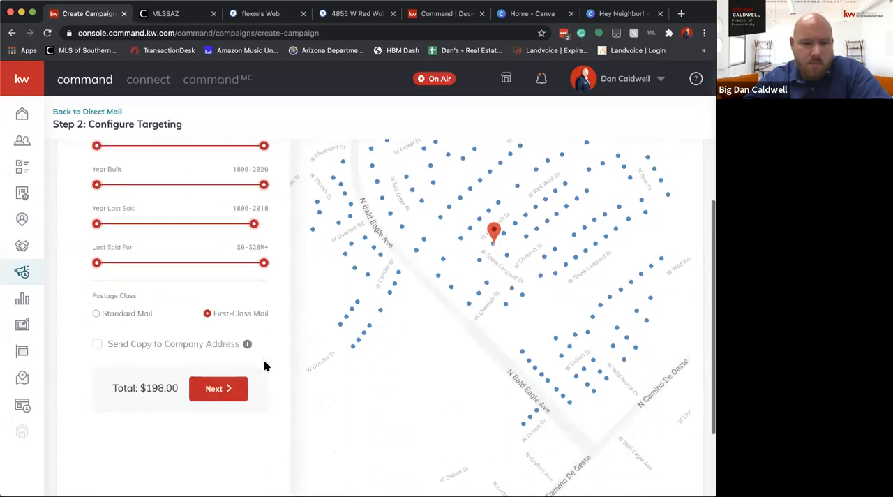
Enable sending a copy of the postcard to the company address
left_click(97, 342)
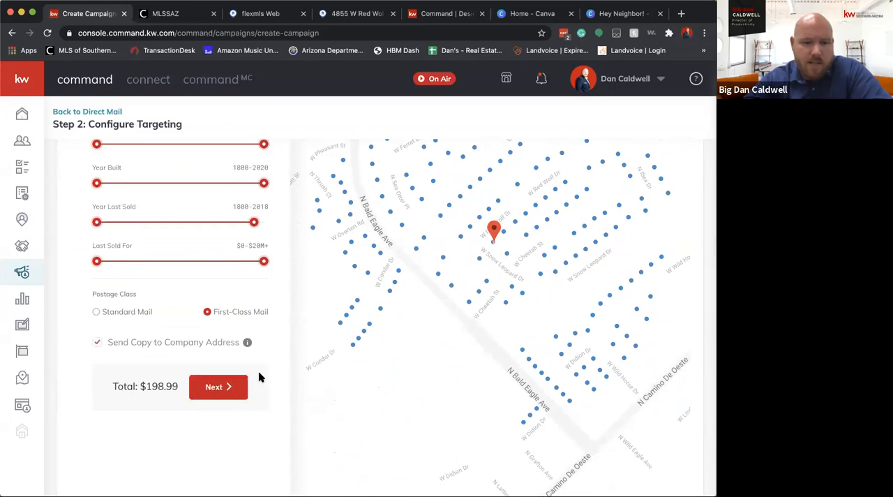
scroll(261, 377, "down", 4)
scroll(488, 293, "up", 1)
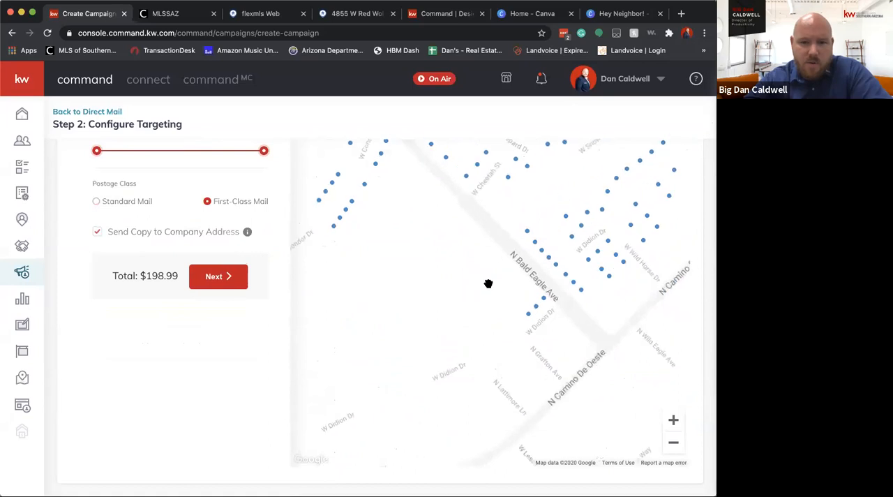
View the full targeted area on the map and inspect the property details of one targeted home southwest of the listing pin
left_click(674, 442)
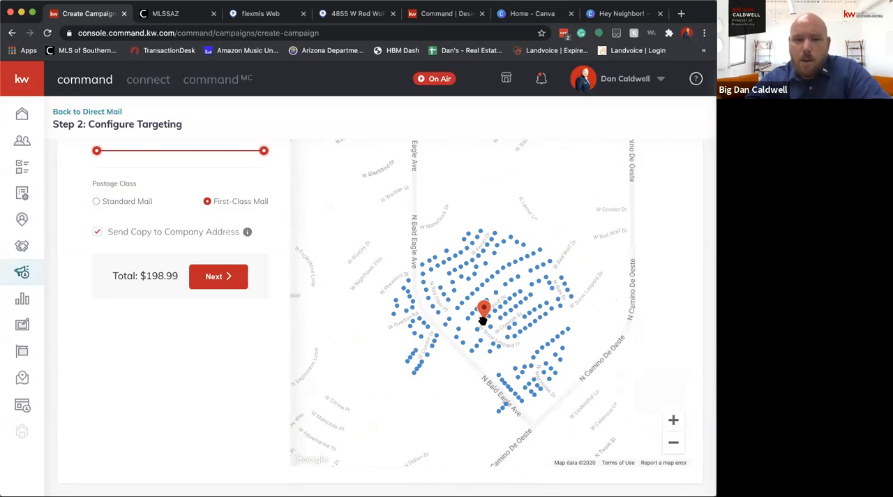
left_click(411, 360)
scroll(411, 359, "down", 2)
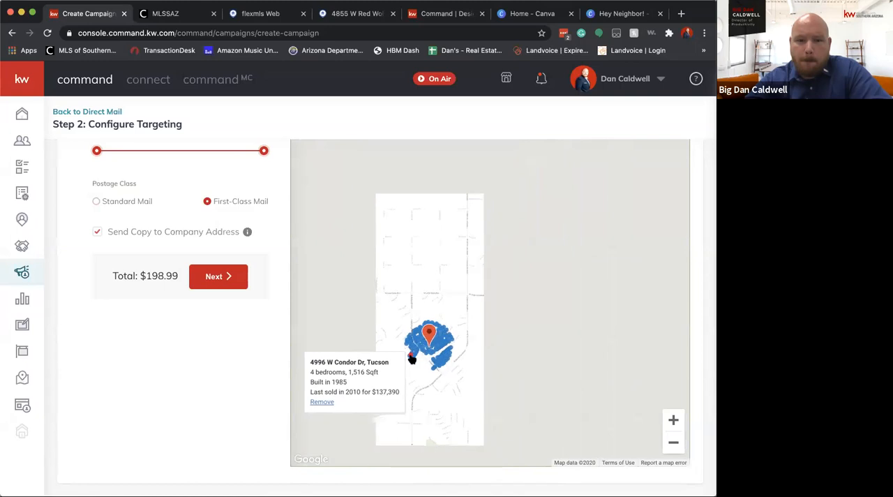
scroll(412, 355, "up", 2)
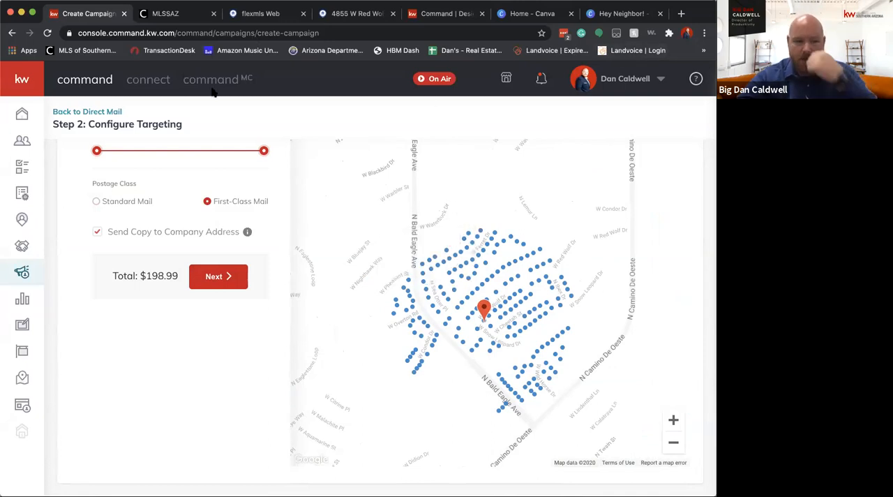
Leave the campaign setup without saving and archive the draft campaign named test in the Direct Mail list
left_click(91, 111)
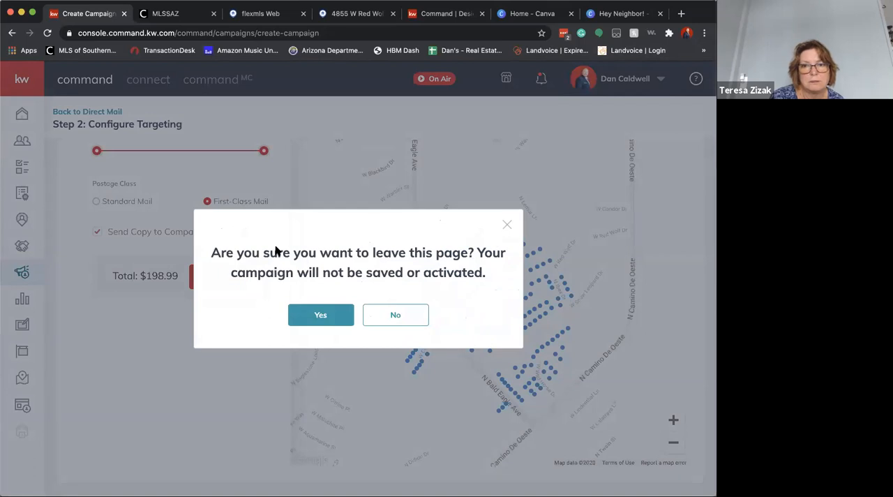
left_click(320, 313)
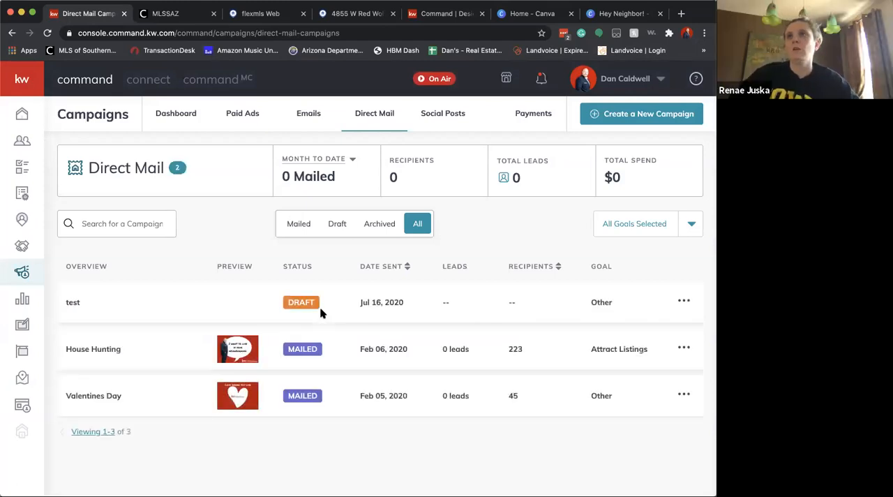
left_click(684, 300)
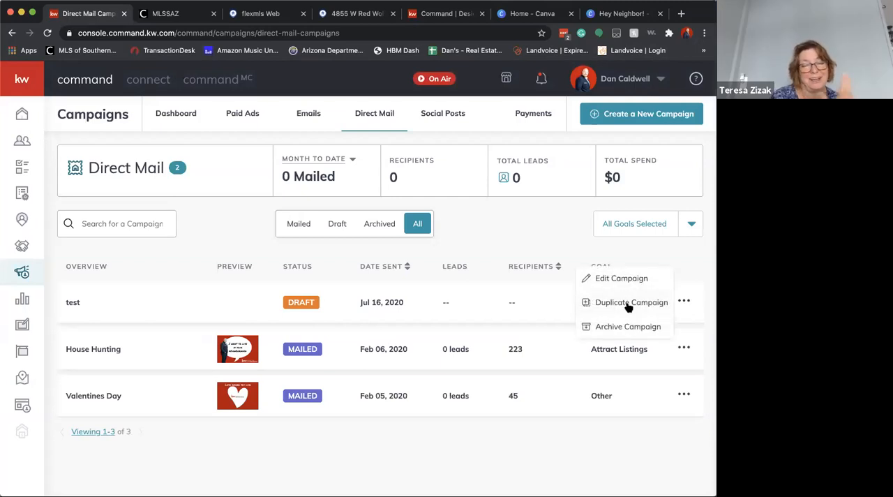
left_click(626, 325)
left_click(345, 315)
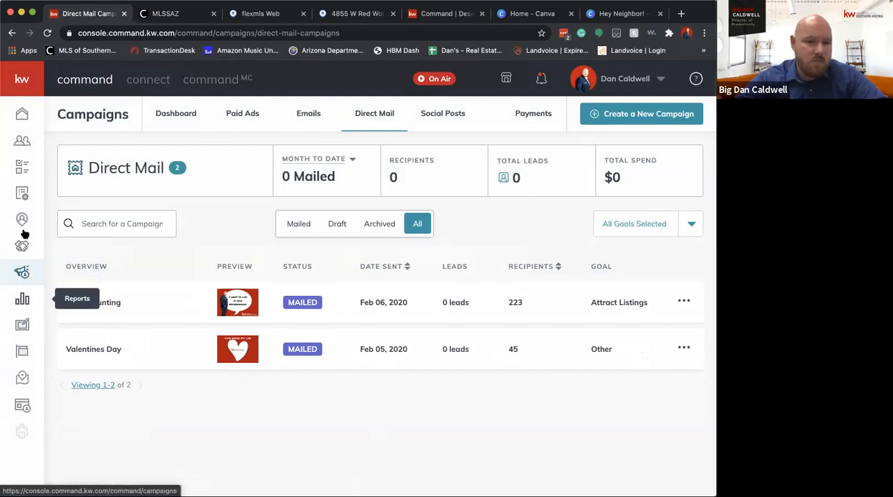
Open the TEST TEST TEST design template in the editor and collapse its page thumbnails
left_click(26, 332)
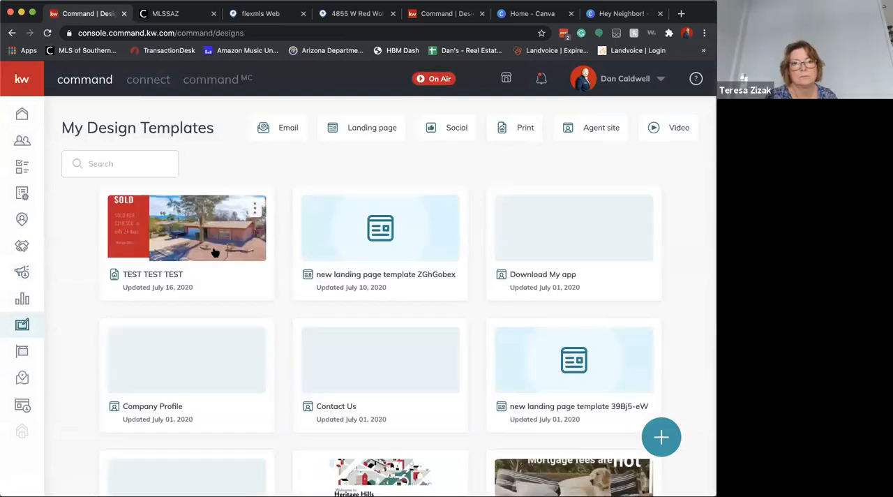
left_click(253, 209)
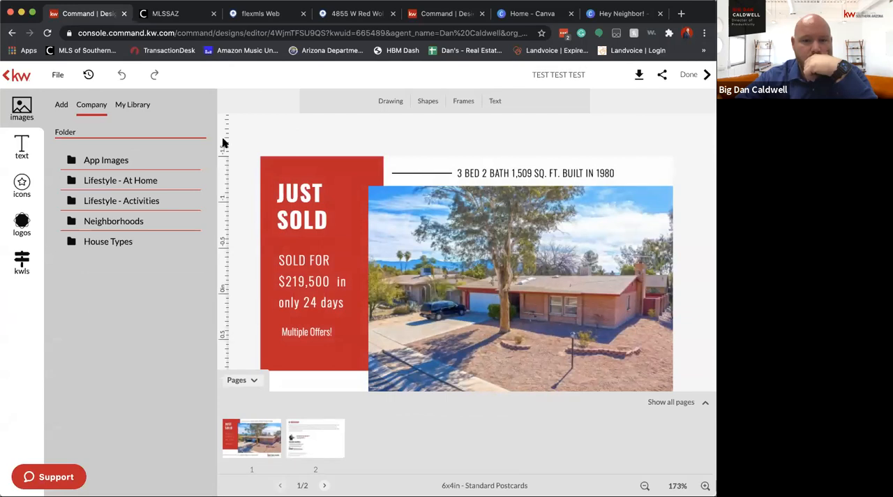
left_click(255, 381)
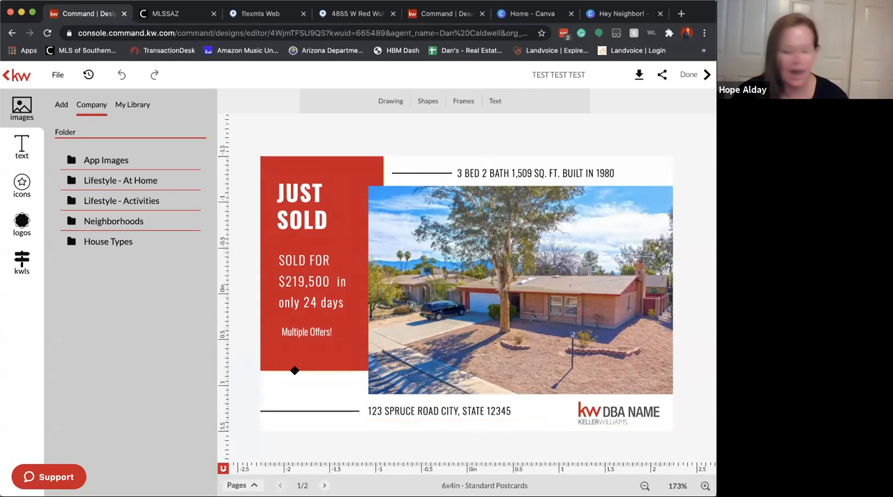
Look over the available image frame shapes and close the list without adding one
left_click(463, 101)
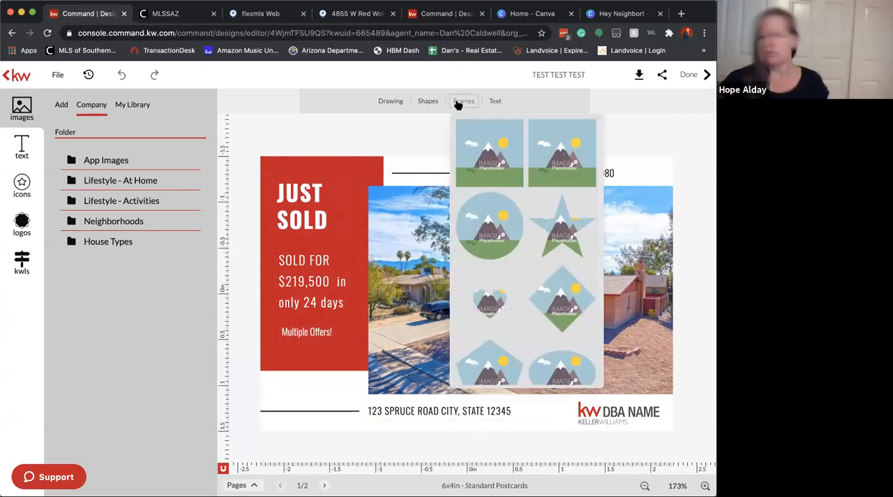
left_click(408, 134)
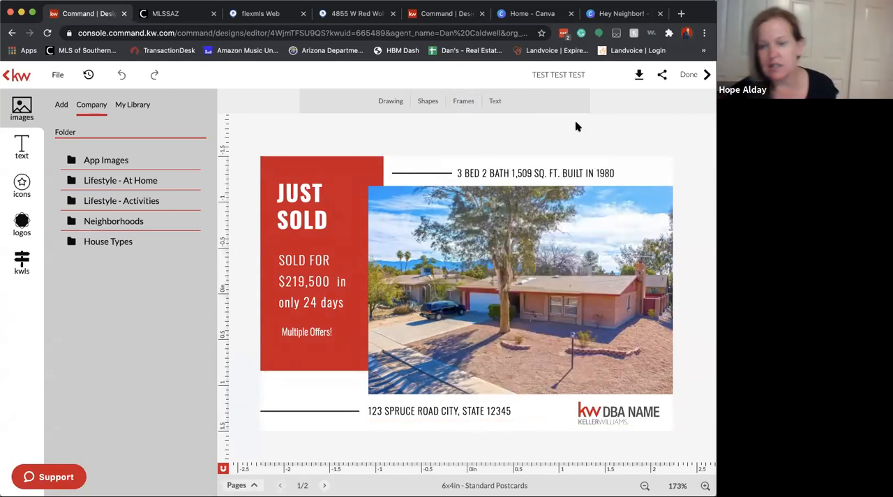
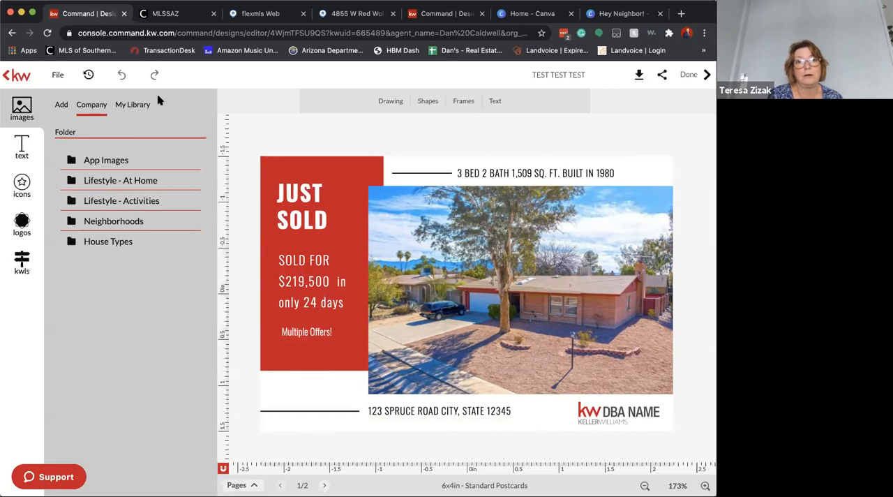
Download the Just Sold postcard as a PDF, covering pages 1 to 2 at high resolution print quality
left_click(638, 75)
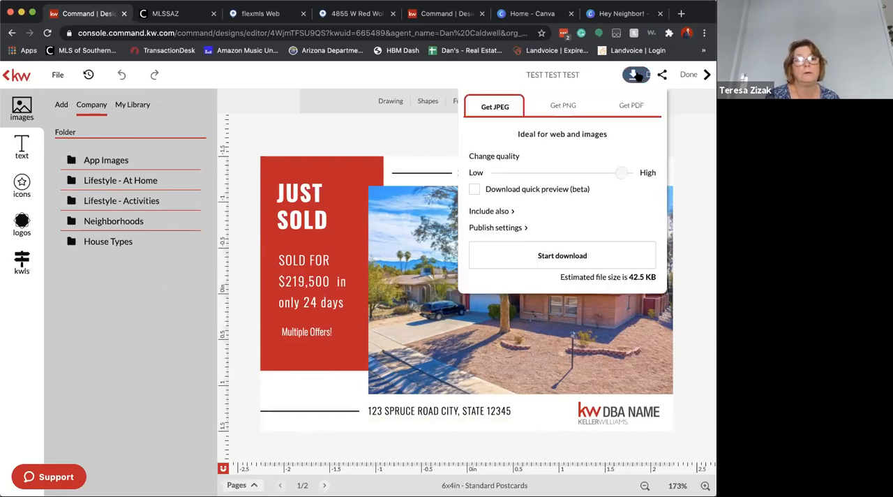
left_click(568, 105)
left_click(630, 107)
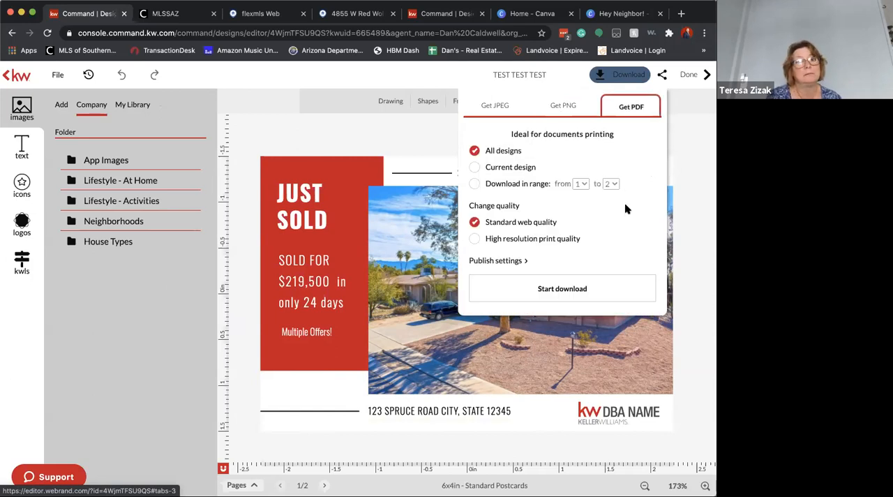
left_click(474, 184)
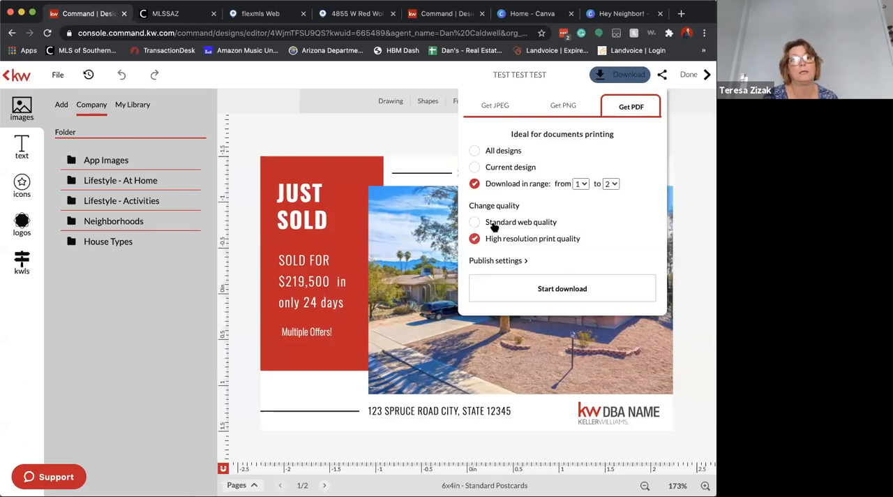
left_click(568, 292)
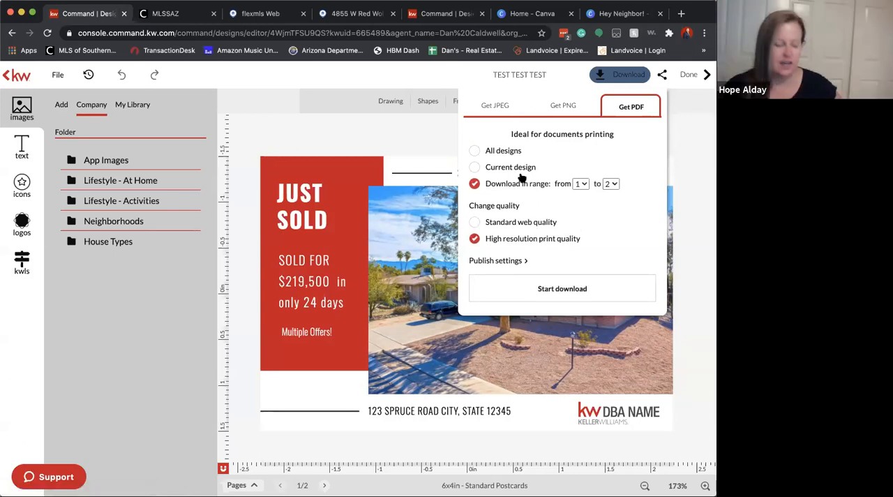
left_click(591, 290)
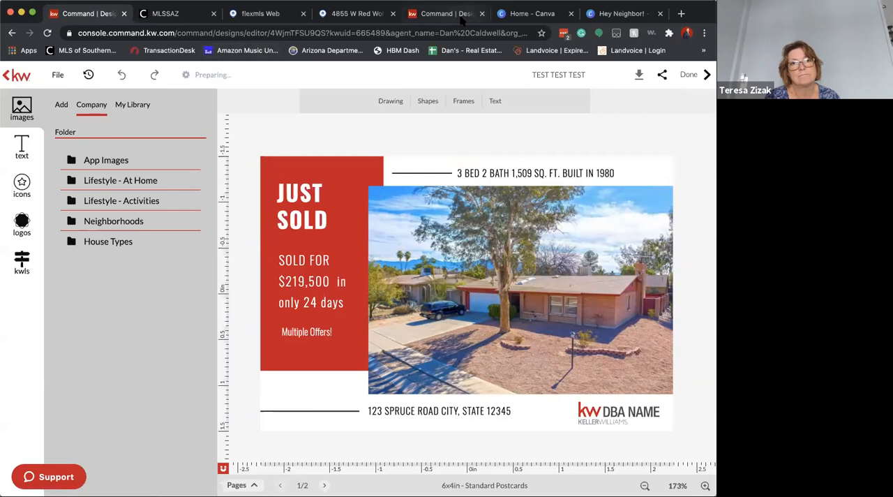
Leave the design editor for agent.kw.com and sign in to the Keller Cloud account
left_click(106, 32)
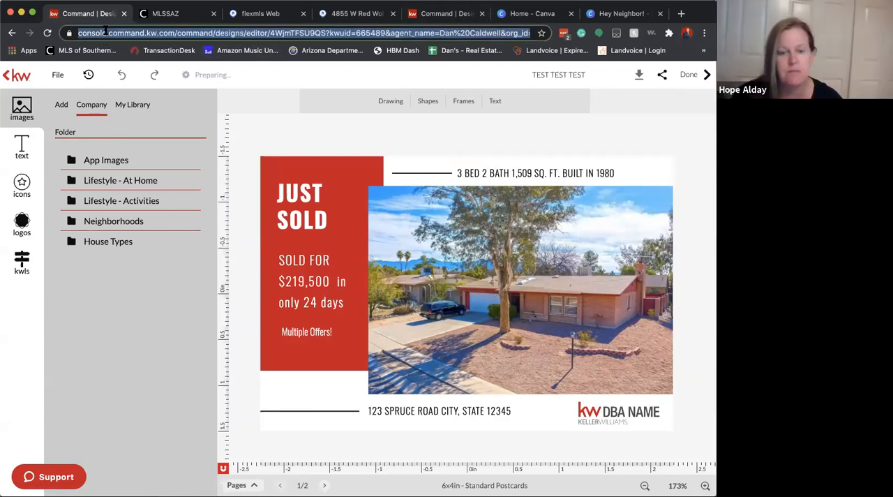
type("agent")
key("Return")
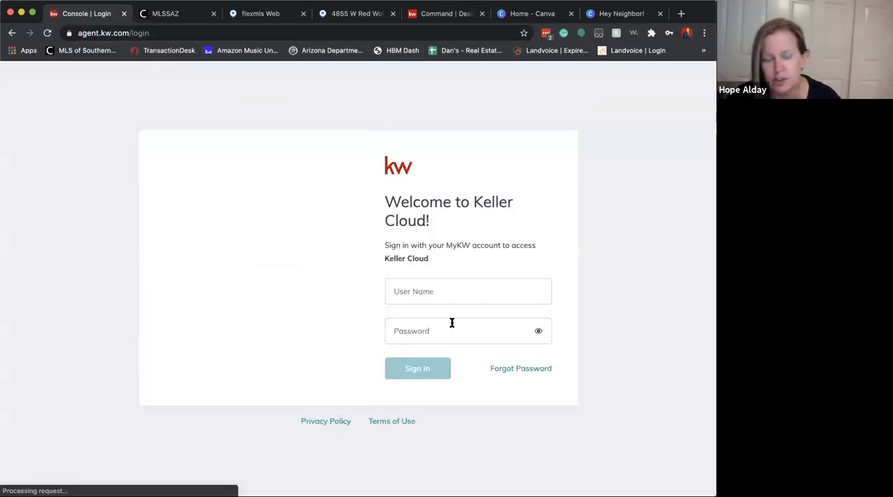
left_click(417, 368)
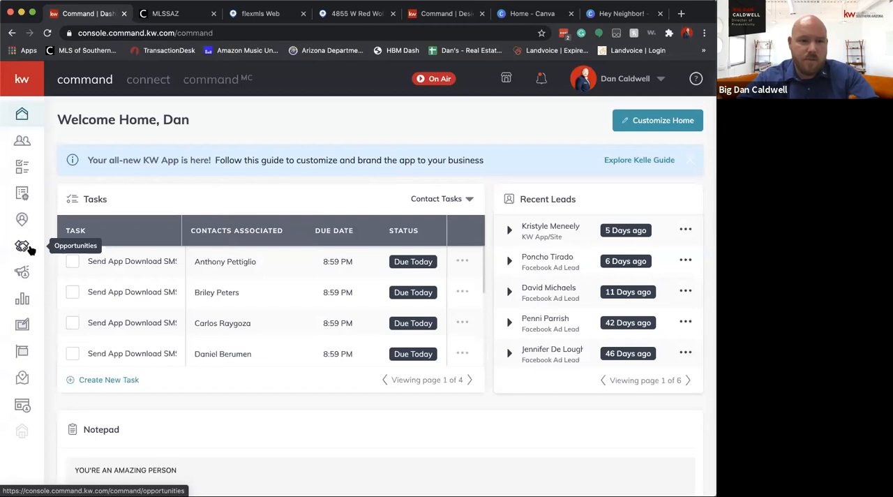
Start a new Direct Mail campaign in Campaigns and choose Other as its goal
left_click(22, 272)
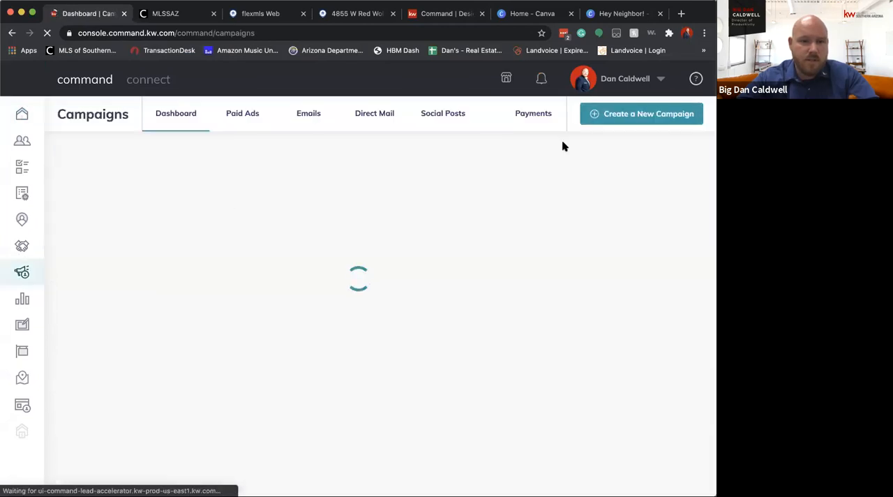
left_click(639, 115)
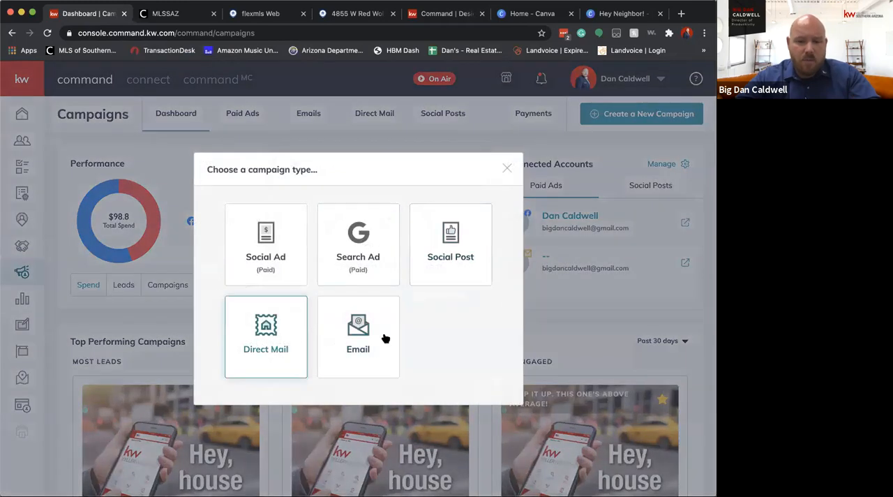
left_click(255, 333)
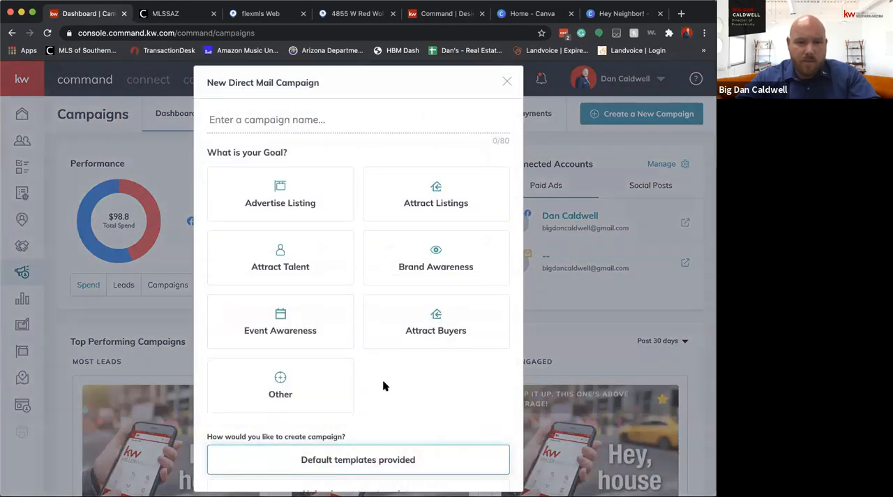
scroll(382, 386, "down", 3)
scroll(373, 379, "up", 3)
left_click(314, 369)
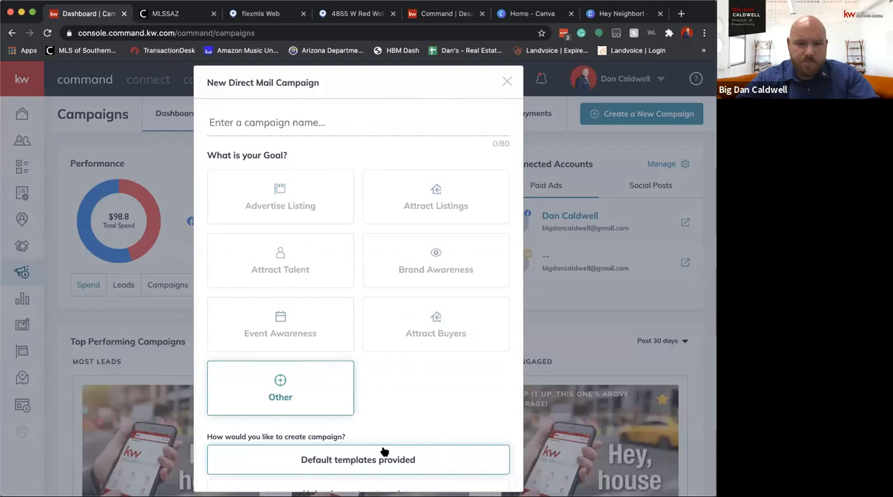
Choose to upload a custom template, download the sample template archive, and submit the campaign setup form
scroll(385, 451, "down", 2)
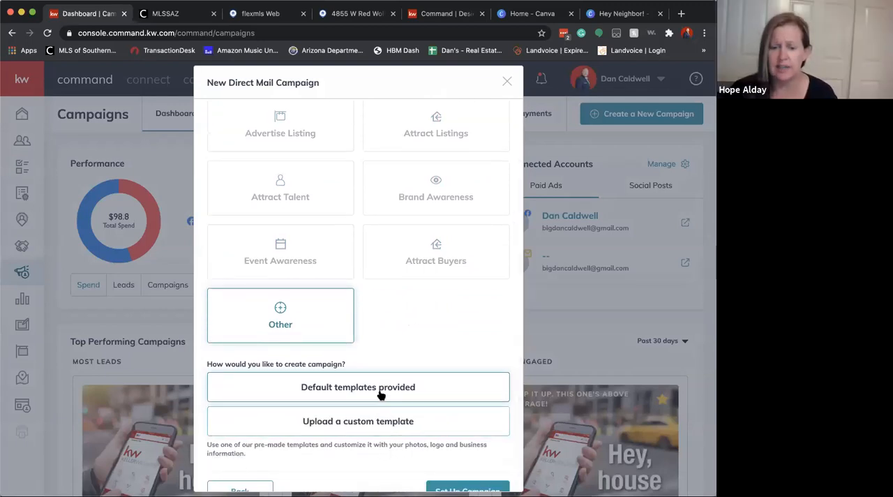
left_click(379, 422)
left_click(357, 454)
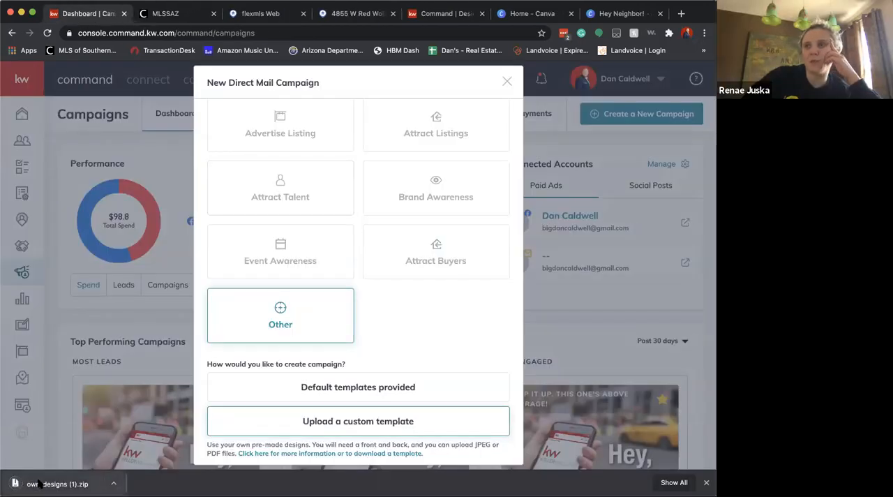
scroll(357, 363, "down", 2)
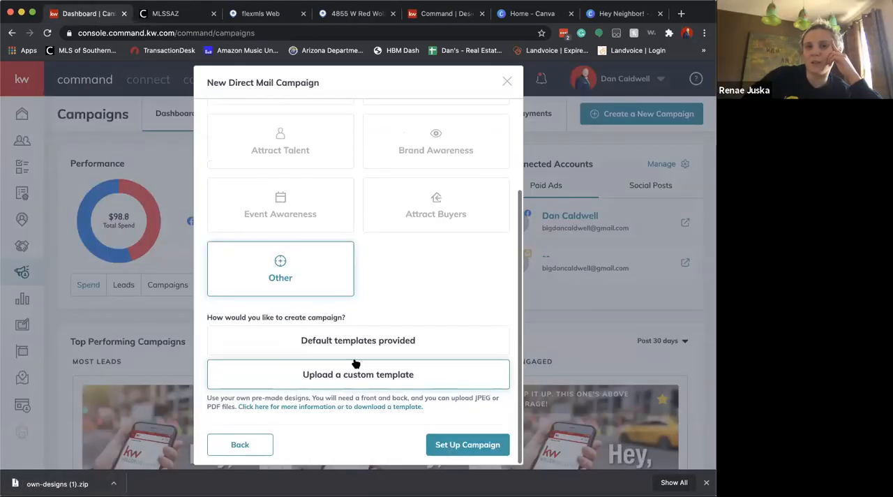
left_click(472, 447)
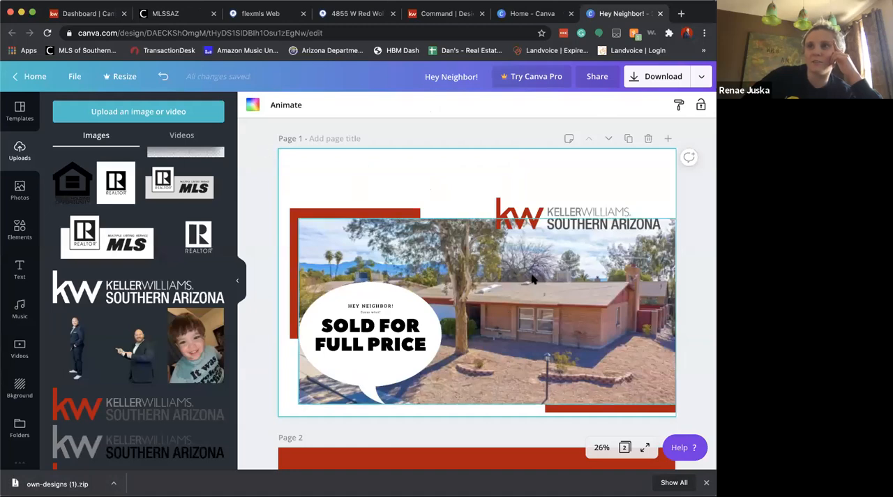
Switch to the Hey Neighbor! design in Canva and shift all of page 1's elements together slightly up and left
scroll(616, 305, "down", 3)
scroll(616, 306, "down", 2)
scroll(616, 305, "up", 5)
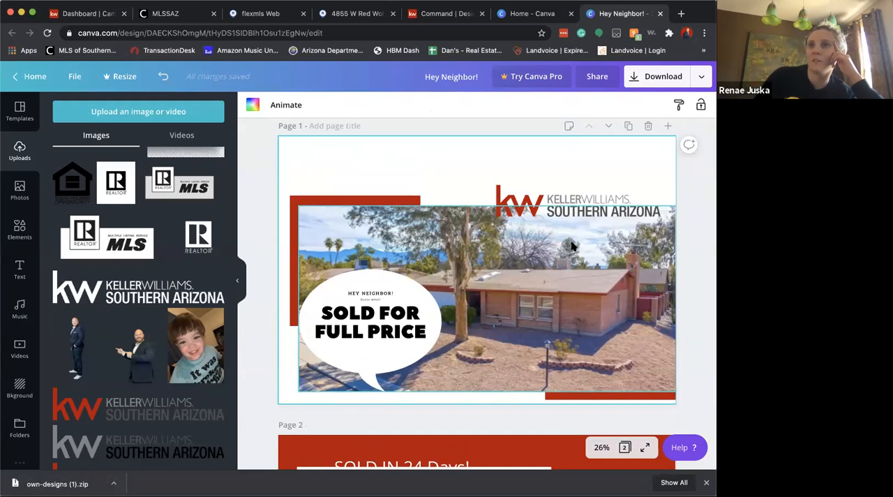
left_click_drag(336, 152, 692, 396)
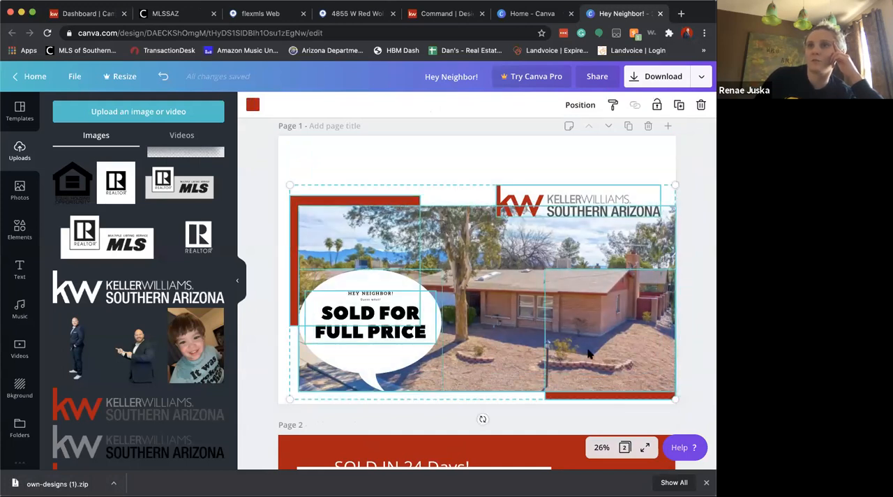
left_click_drag(587, 354, 581, 325)
left_click(528, 407)
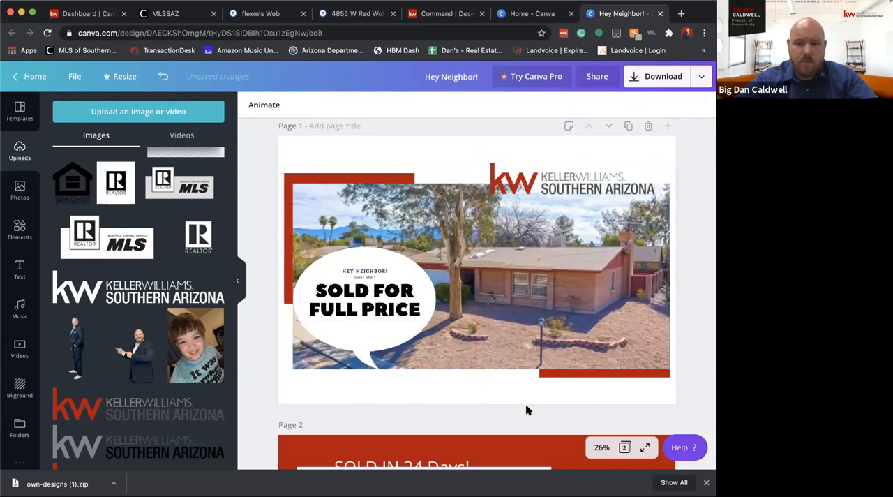
Reposition and enlarge the house photo to line up with the red block's left edge, and nudge the speech bubble's text up
left_click(558, 372)
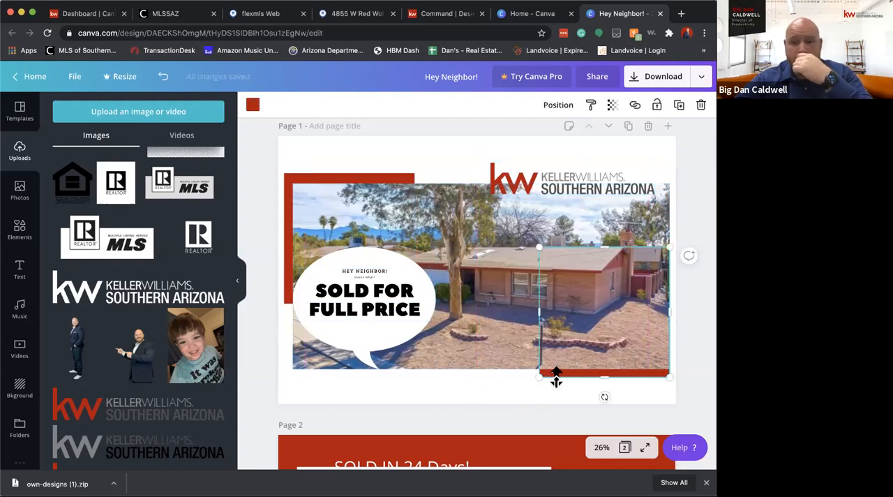
left_click(576, 325)
left_click_drag(576, 325, 587, 343)
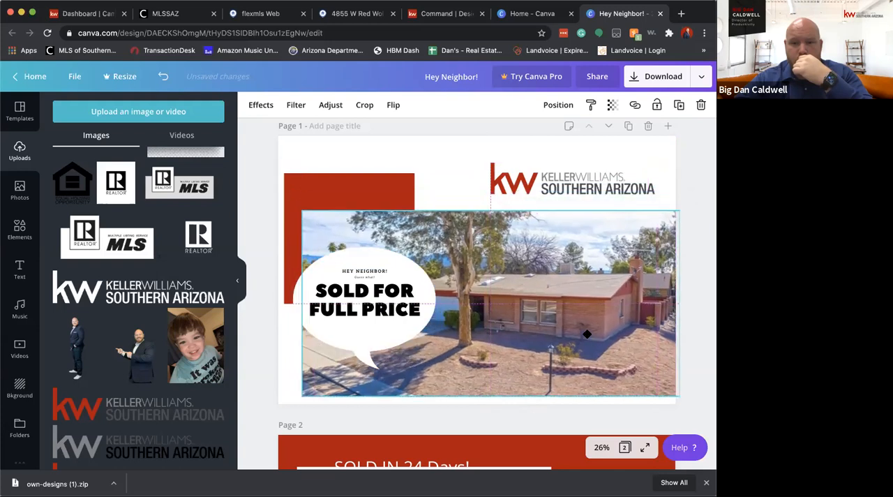
left_click_drag(304, 210, 285, 202)
left_click(364, 300)
mouse_move(369, 298)
left_mouse_down()
mouse_move(357, 307)
mouse_move(371, 293)
left_mouse_up()
left_click(394, 181)
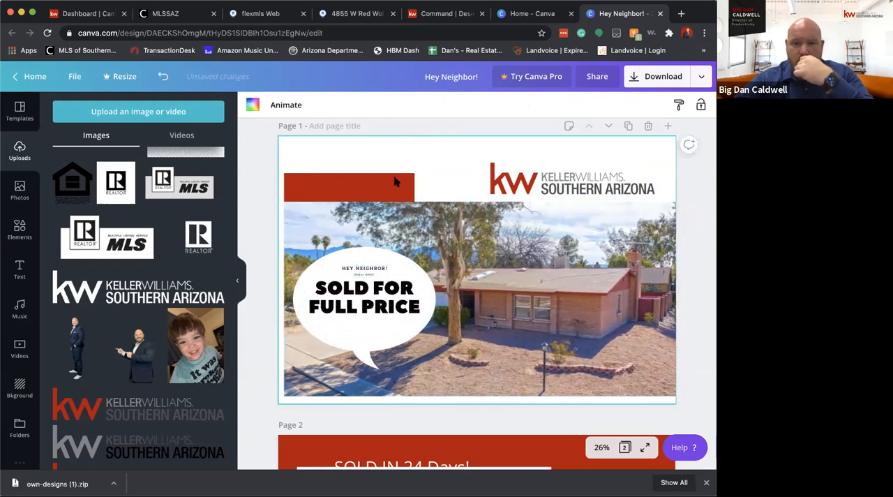
Raise the house photo on page 1 and move the Keller Williams logo toward the page's upper-right corner
left_click_drag(570, 349, 569, 330)
left_click_drag(605, 173, 615, 152)
left_click(688, 153)
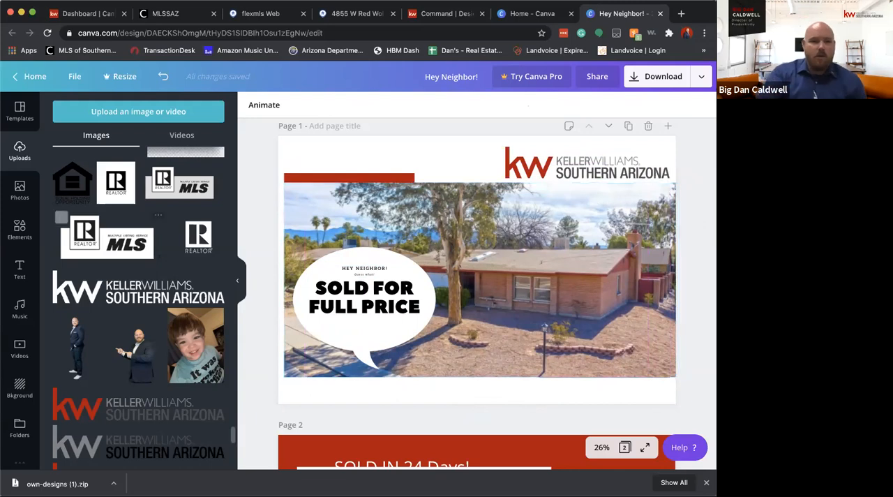
Return to the Canva home page, look over its designs and template categories, and open the full list of designs
left_click(46, 73)
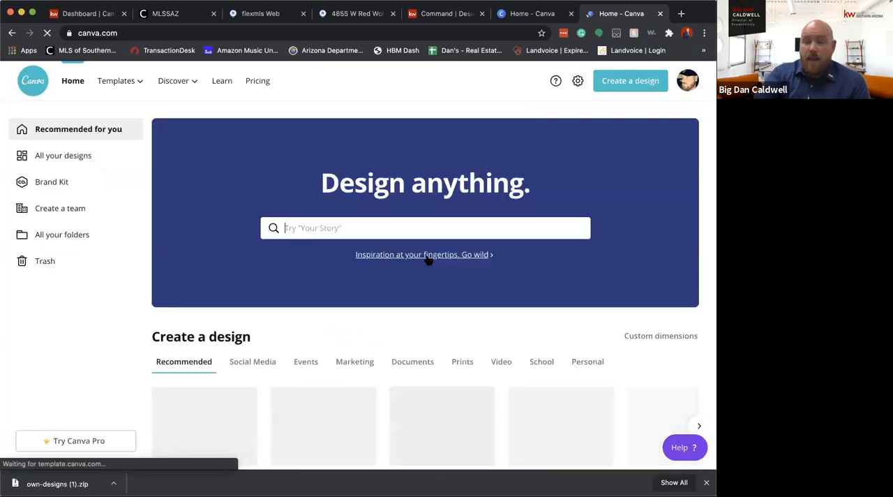
scroll(536, 412, "down", 8)
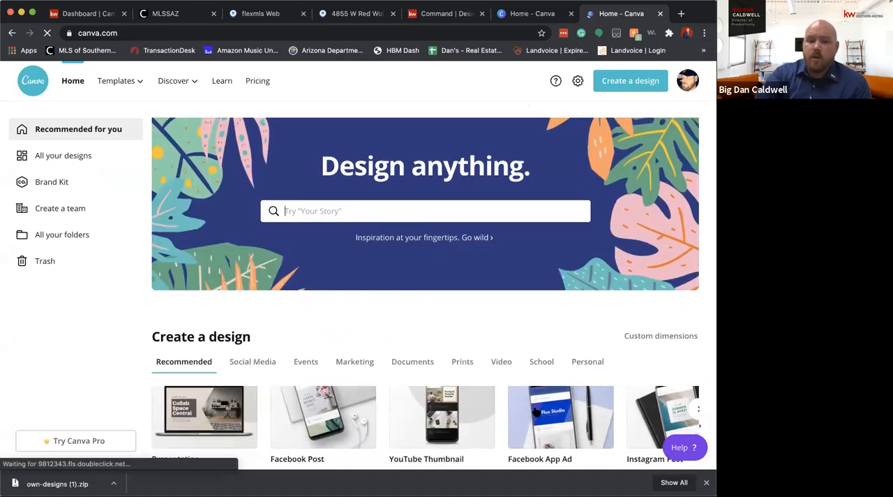
scroll(530, 307, "up", 1)
scroll(321, 163, "up", 4)
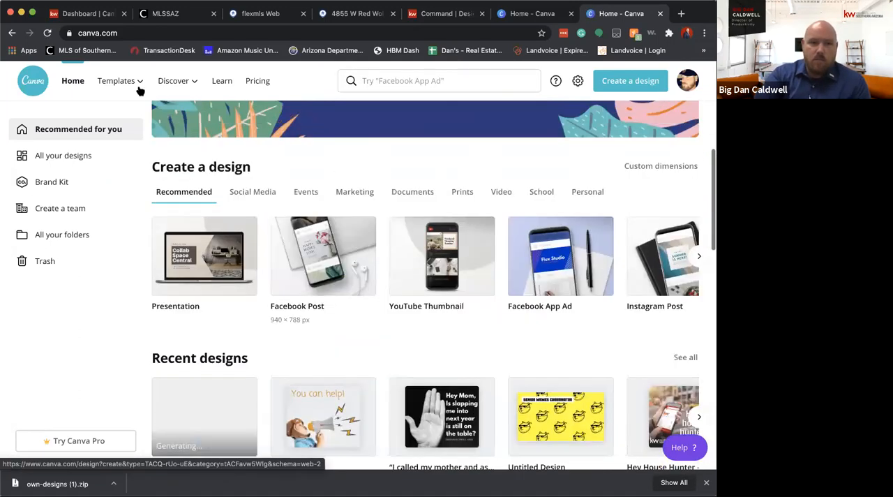
mouse_move(136, 82)
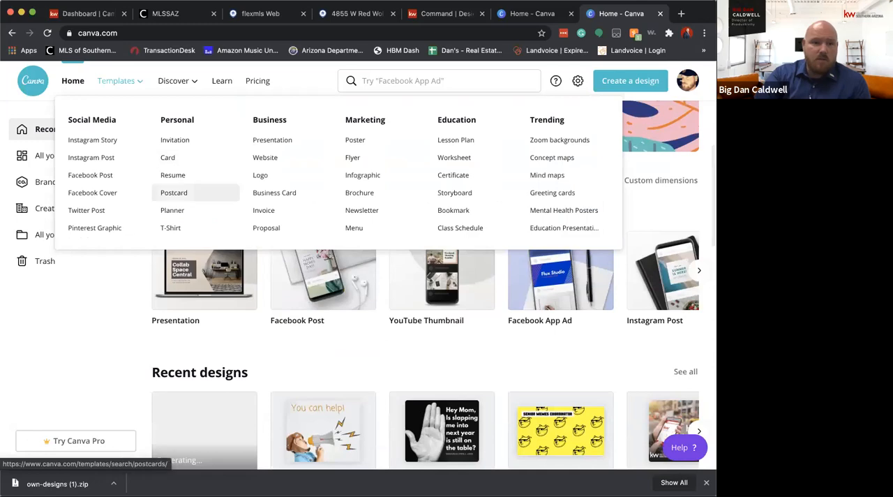
left_click(76, 154)
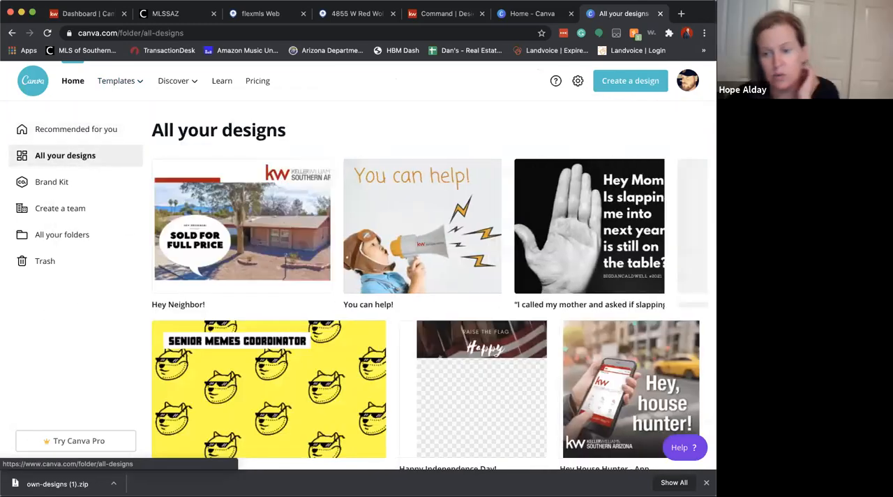
Find the Valentines postcard among the saved designs and open it for editing
scroll(631, 278, "down", 5)
scroll(631, 277, "down", 10)
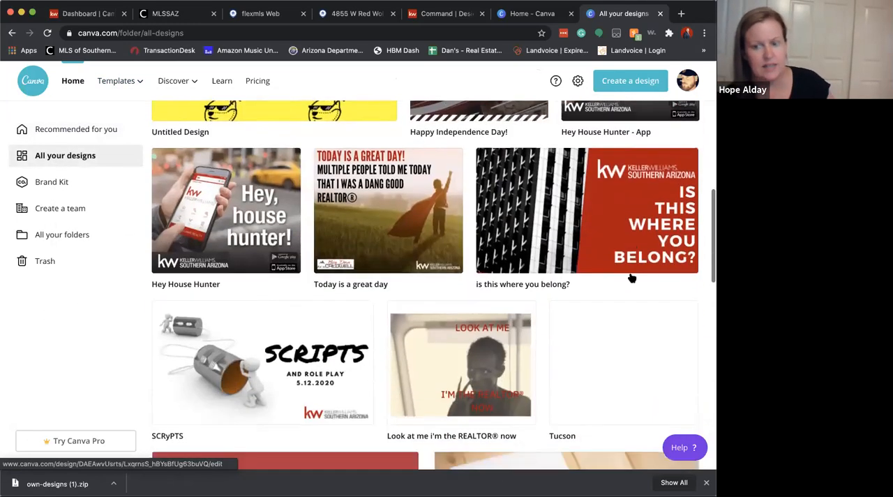
scroll(631, 277, "down", 10)
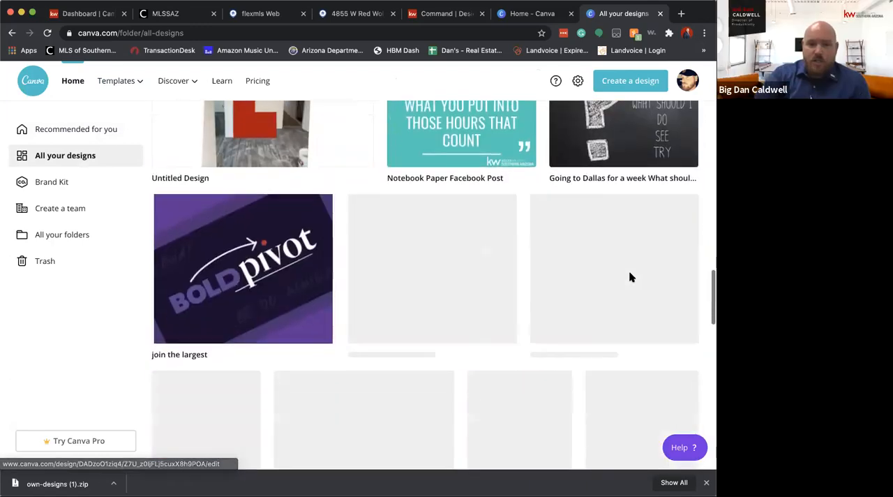
scroll(632, 277, "down", 5)
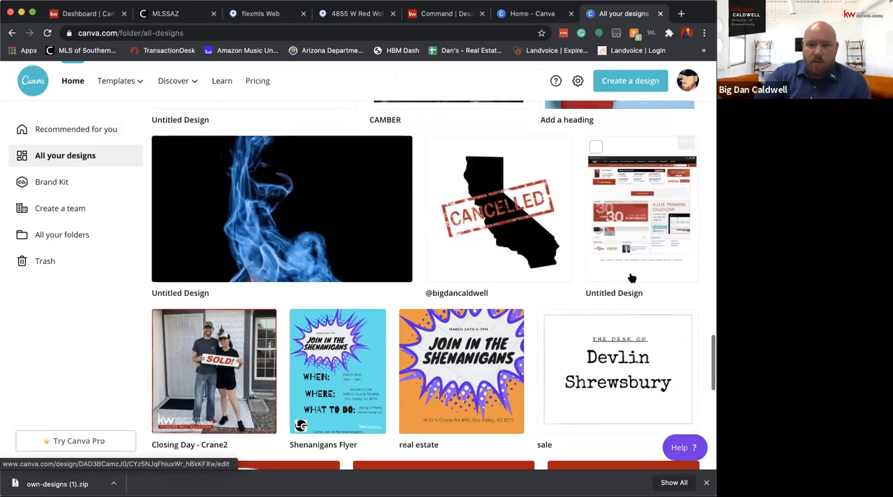
scroll(632, 285, "down", 1)
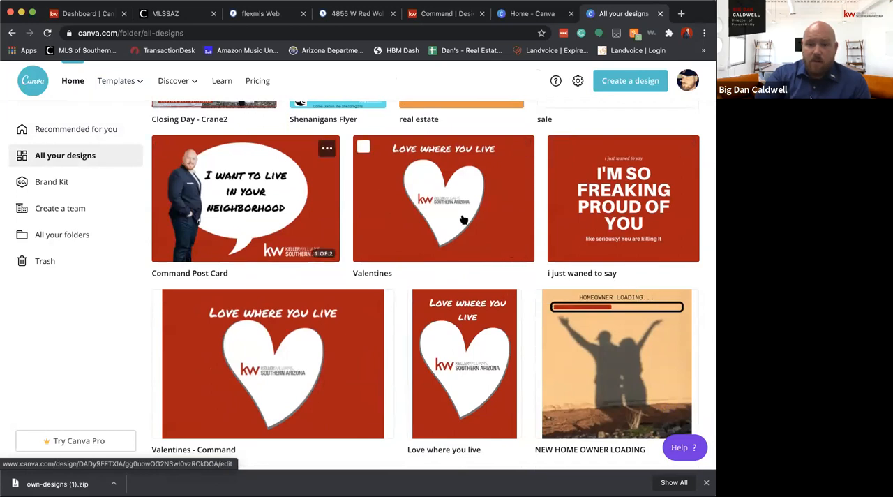
left_click(394, 188)
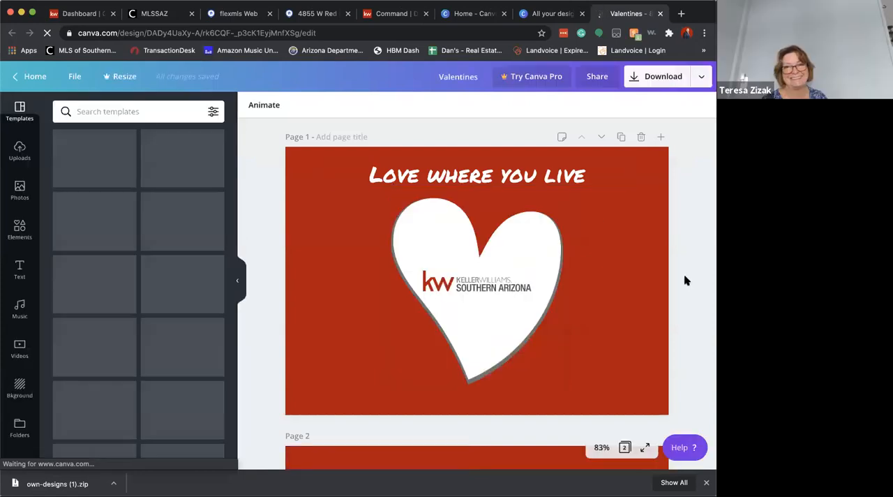
Review both sides of the Valentines postcard, choose which page to export, and download it as PDF Print
scroll(686, 280, "down", 1)
scroll(684, 280, "down", 5)
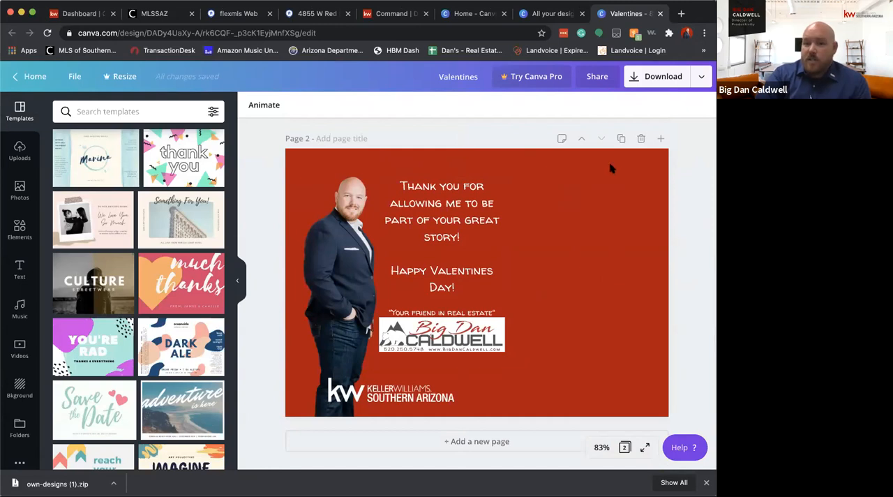
left_click(673, 79)
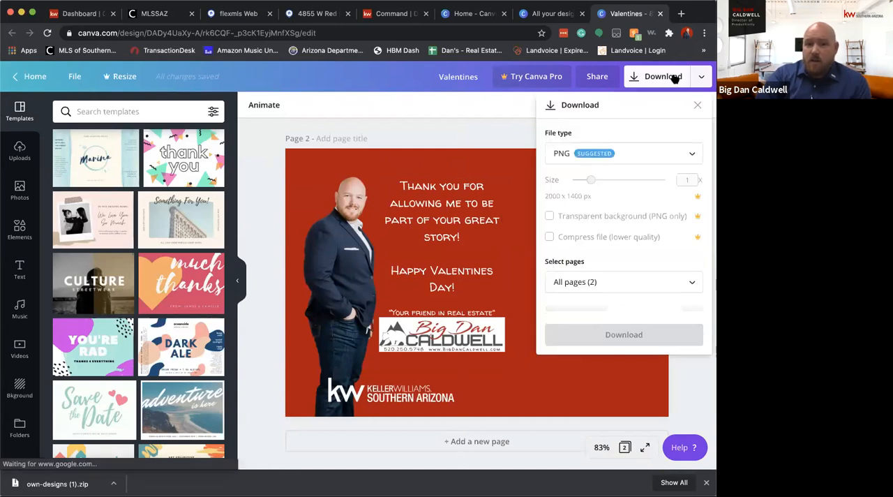
left_click(617, 154)
left_click(573, 249)
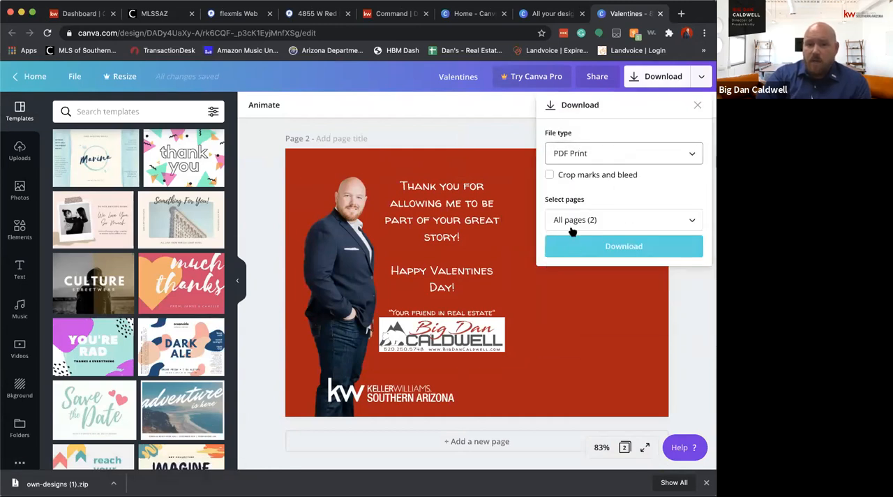
left_click(565, 221)
left_click(621, 286)
left_click(598, 192)
left_click(604, 246)
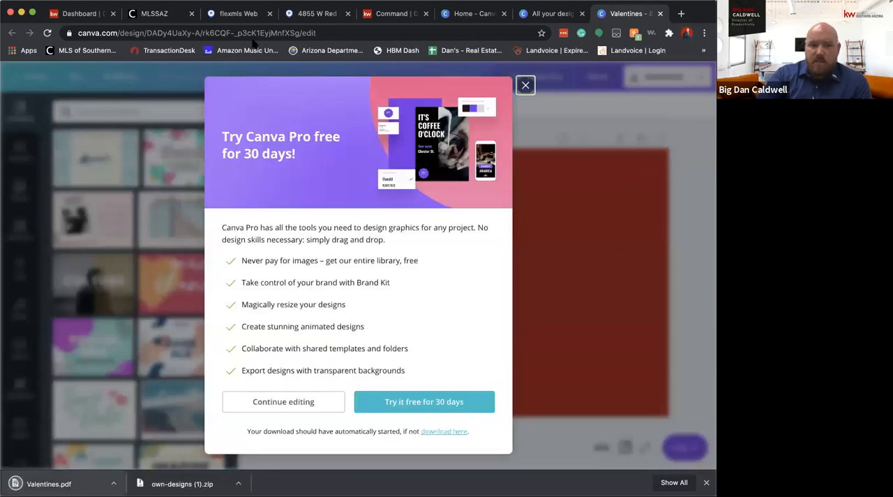
Switch to KW Command, name the new direct mail campaign "test", and set it up with the Other goal and an uploaded custom template
left_click(108, 15)
left_click(295, 121)
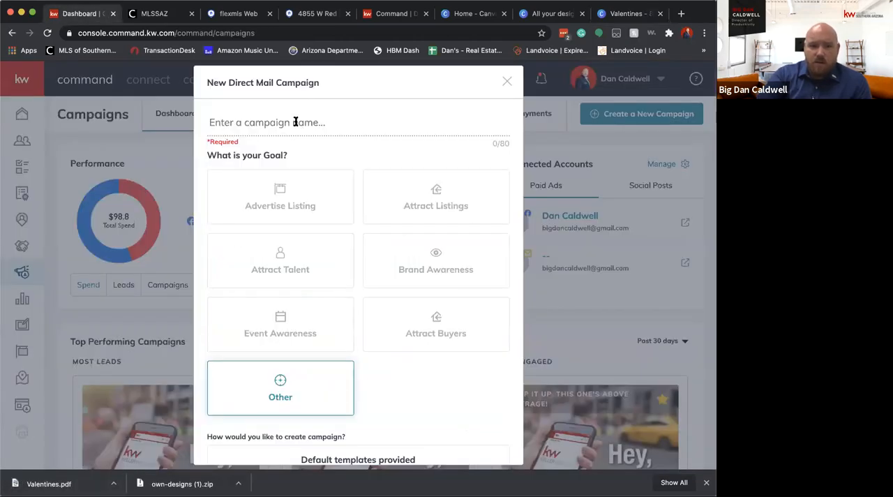
type("test")
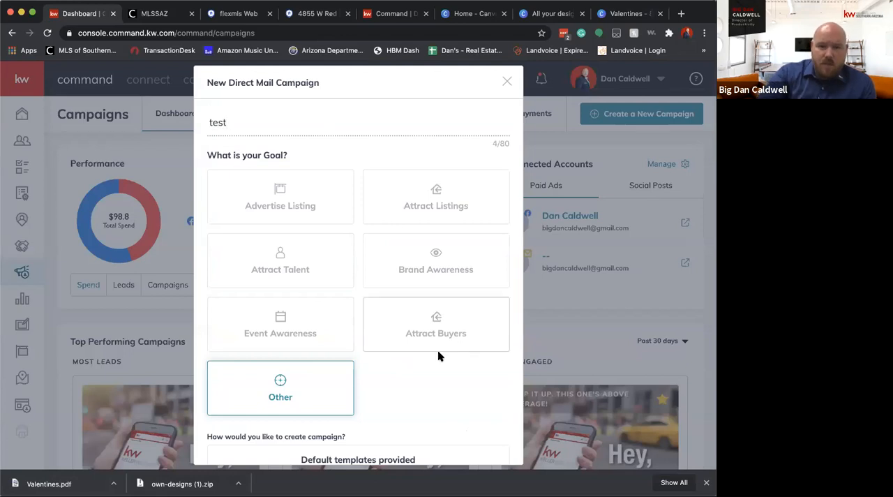
scroll(437, 350, "down", 2)
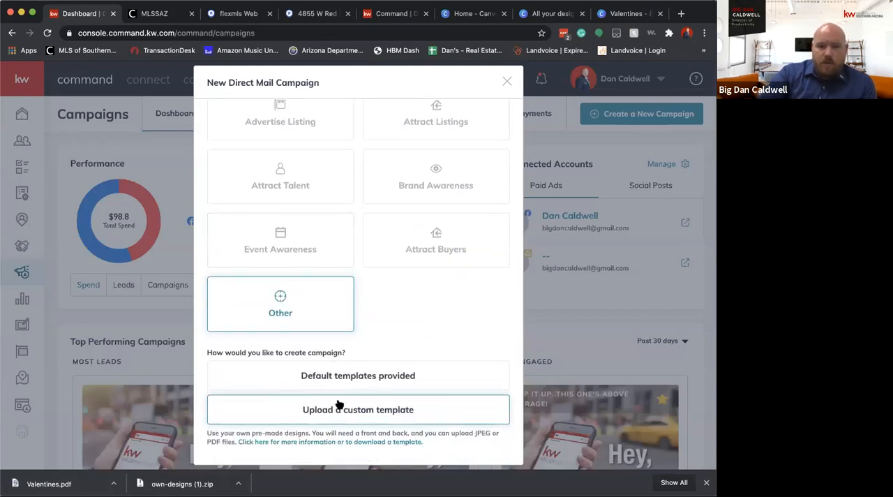
scroll(409, 339, "down", 1)
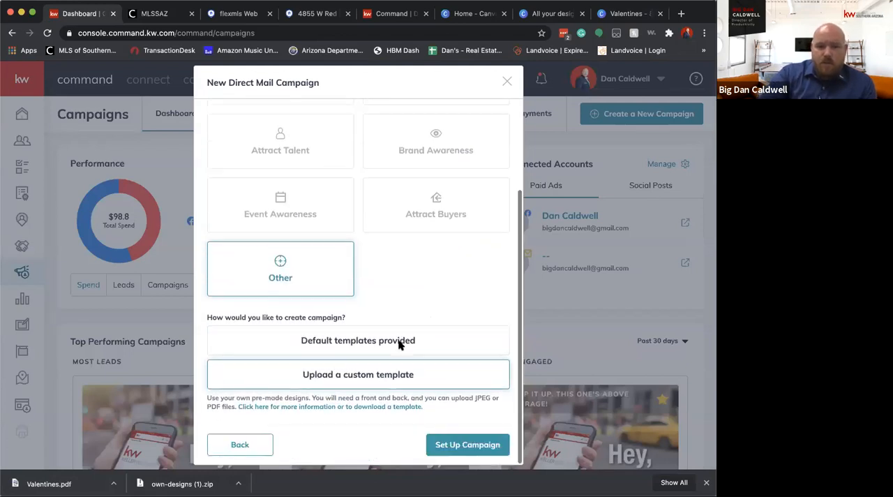
left_click(459, 445)
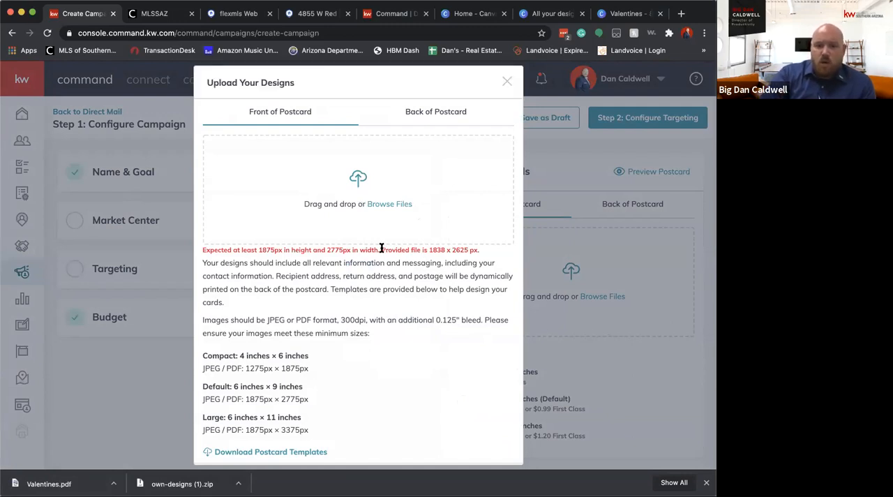
Examine the required postcard dimensions against the provided file's size, and close the design upload dialog
triple_click(380, 249)
mouse_move(460, 250)
left_mouse_down()
mouse_move(416, 249)
mouse_move(483, 251)
mouse_move(474, 251)
left_mouse_up()
left_click(432, 249)
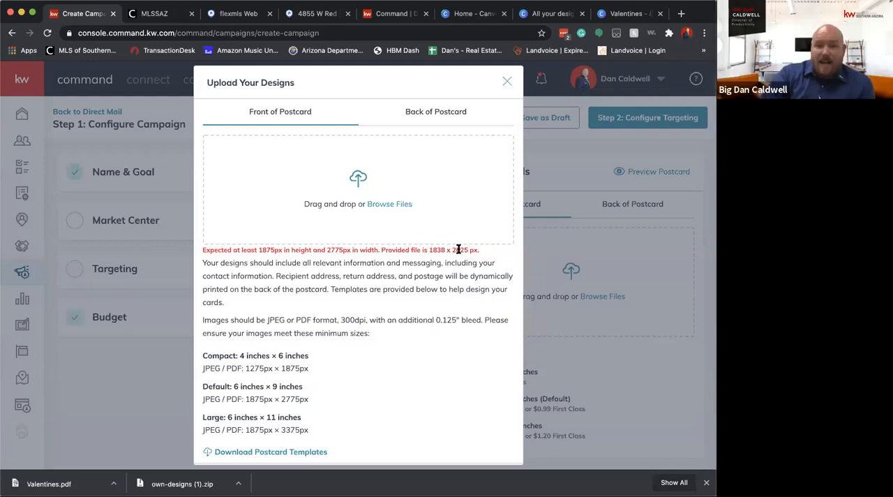
left_click(507, 82)
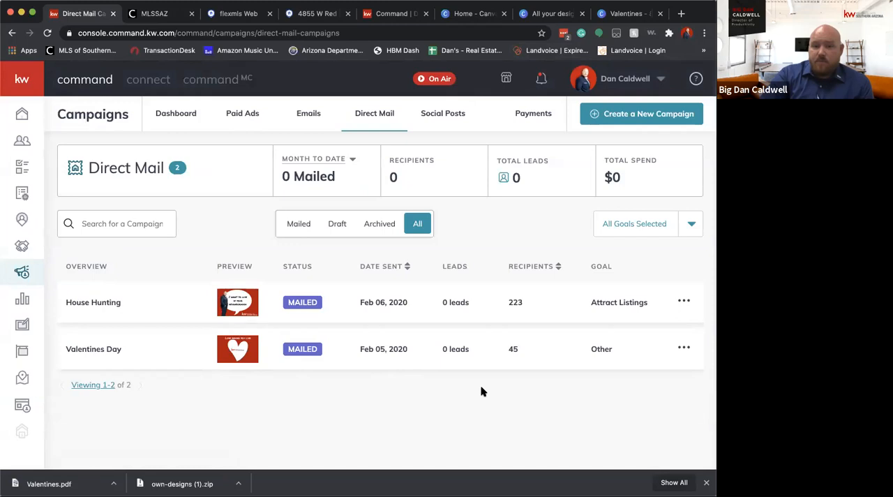
Check the Valentines Day campaign's entry among the direct mail campaigns and preview the front and back of its postcard
double_click(512, 349)
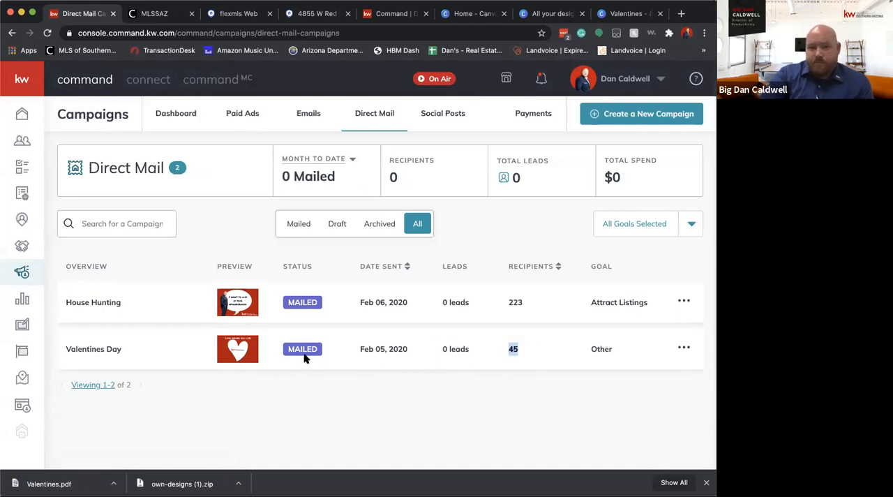
left_click(176, 351)
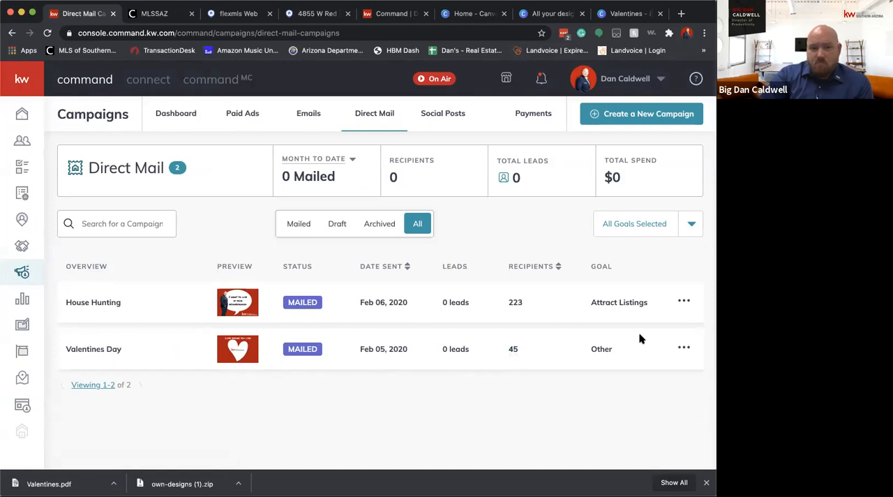
left_click(683, 346)
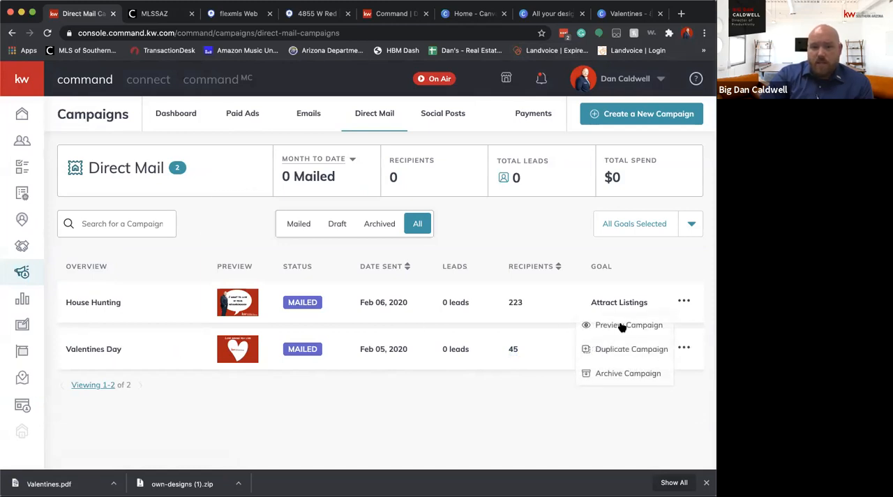
left_click(621, 325)
left_click(500, 191)
left_click(682, 348)
left_click(623, 322)
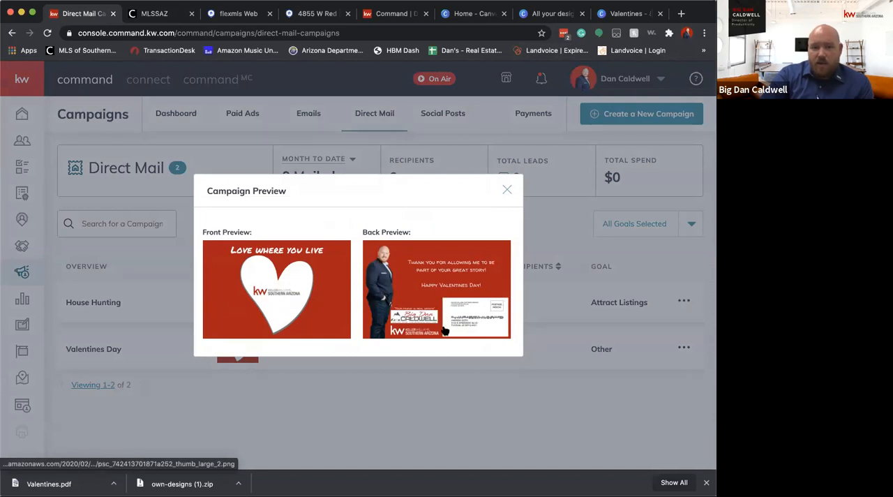
left_click(505, 187)
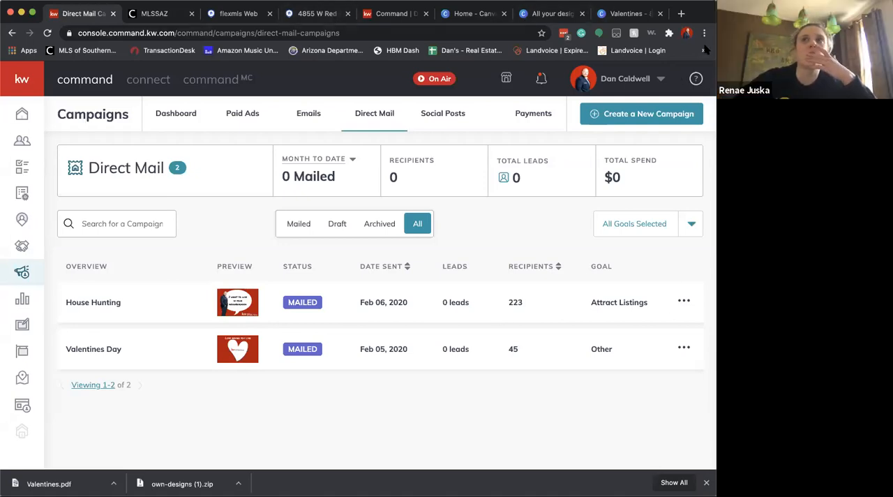
Switch to Canva, leave the Valentines design for the home page, and look over the recent designs and trending templates
left_click(628, 14)
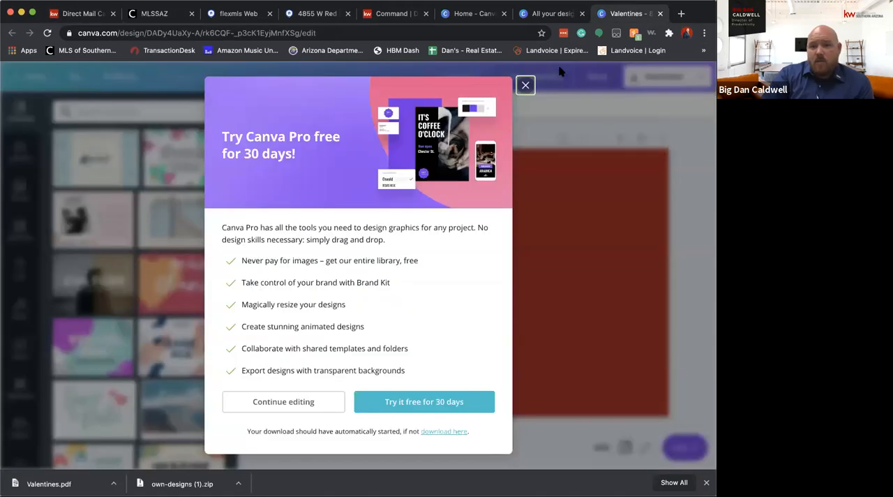
left_click(627, 304)
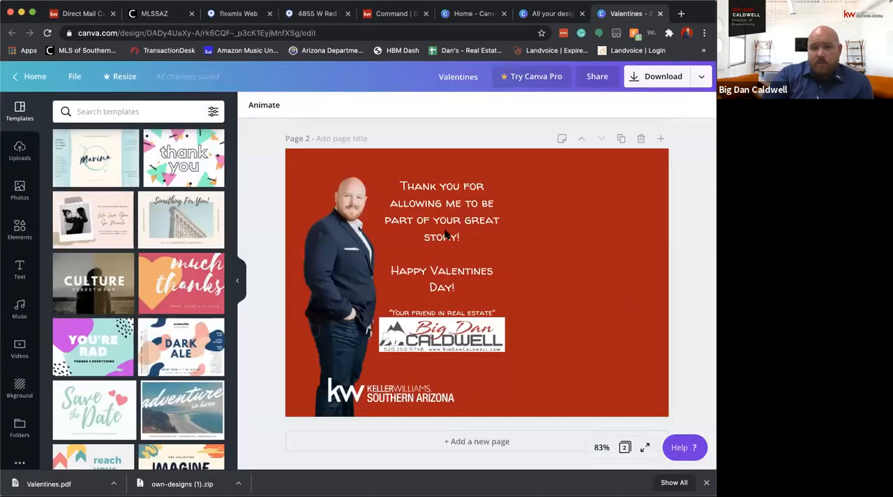
left_click(496, 227)
left_click(30, 78)
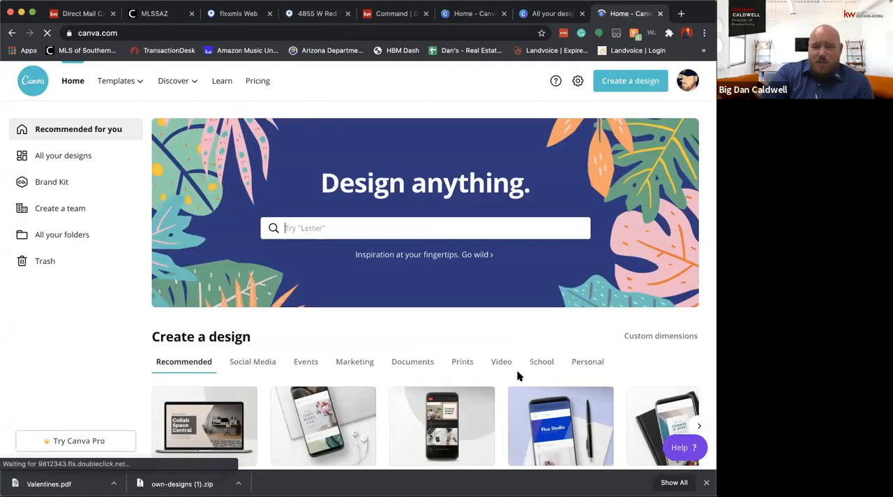
scroll(518, 376, "down", 2)
scroll(517, 376, "down", 5)
scroll(518, 375, "up", 1)
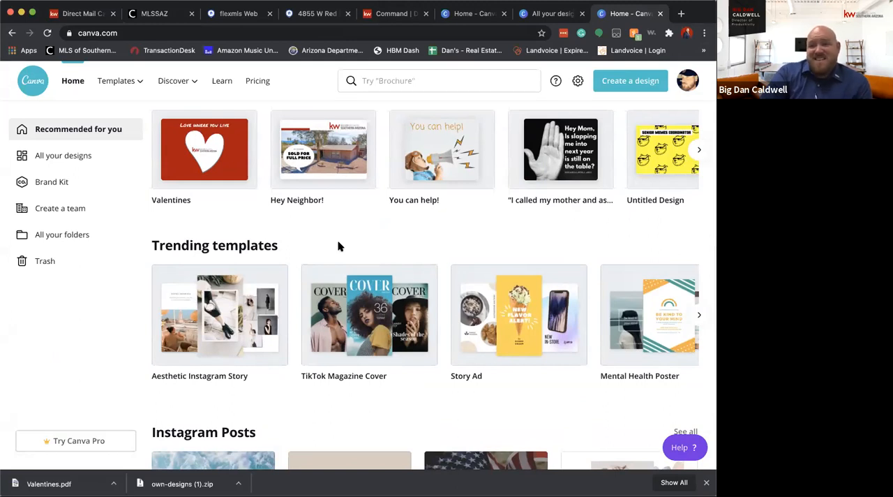
scroll(338, 246, "up", 3)
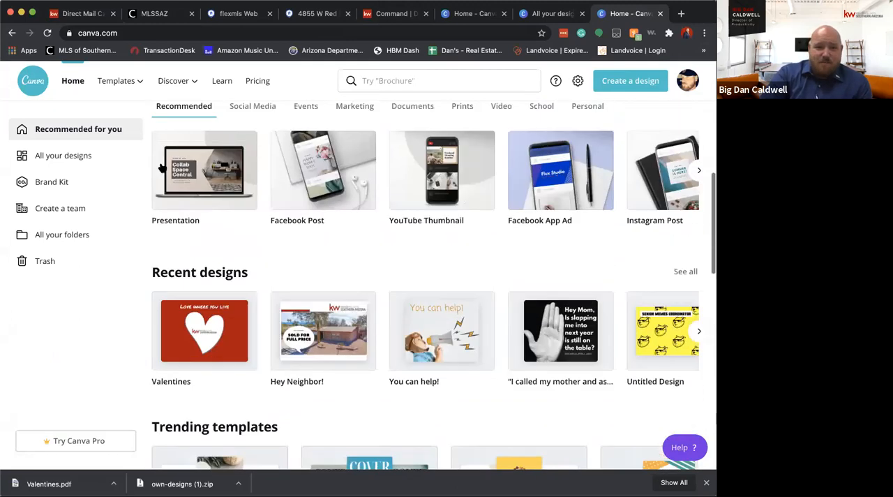
scroll(166, 208, "up", 3)
scroll(166, 208, "up", 2)
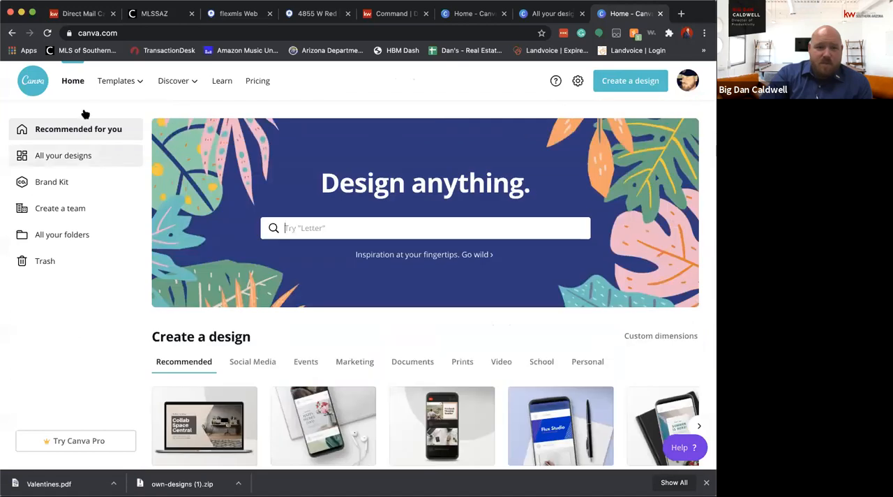